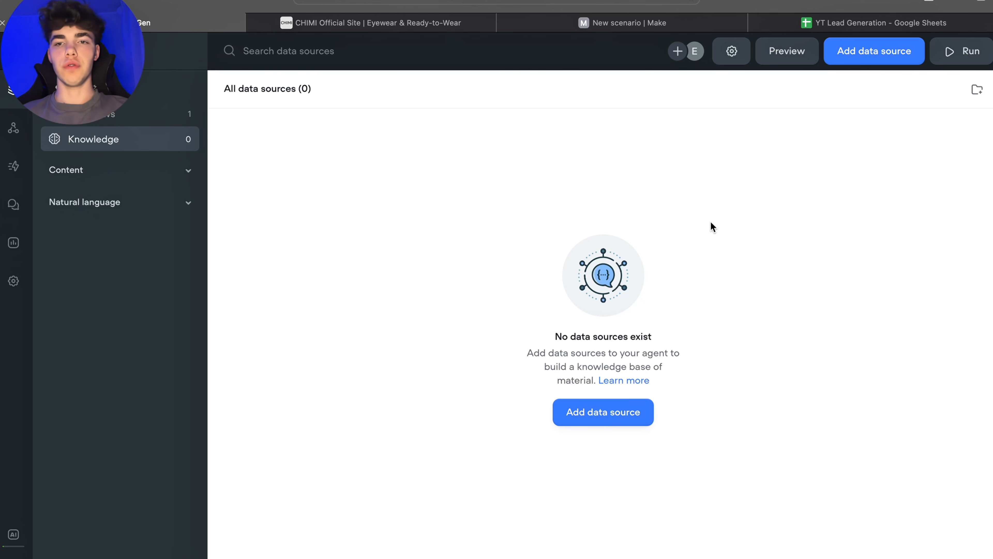
# Step: Open the CHIMI Terms & Conditions page from the site footer and select its full text
pyautogui.click(381, 23)
pyautogui.scroll(-10, 626, 289)
pyautogui.scroll(-10, 625, 291)
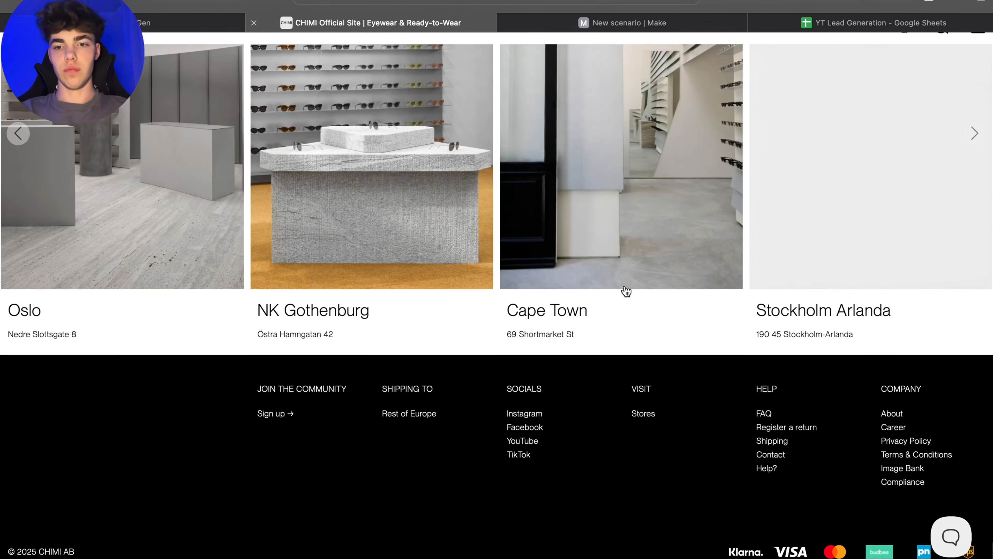
pyautogui.scroll(1, 625, 291)
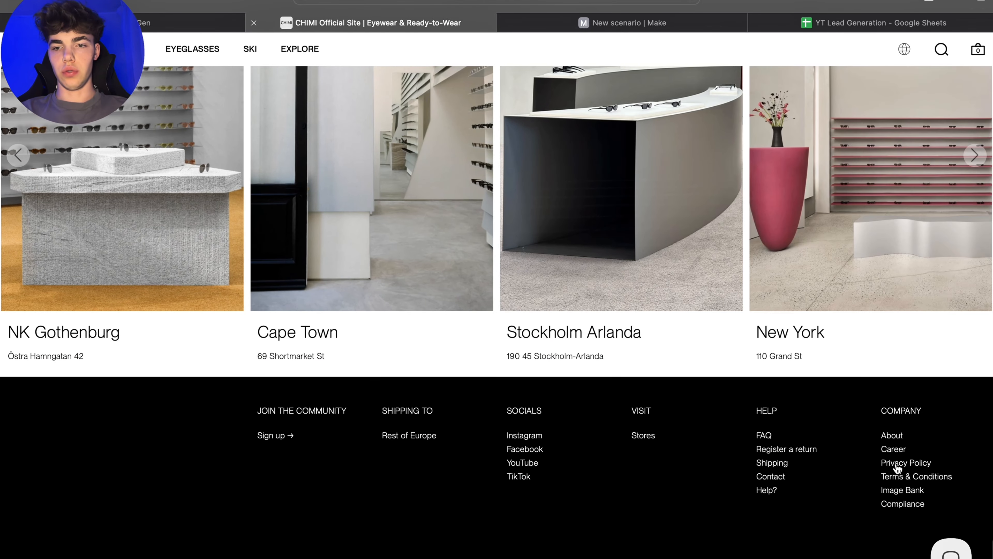
pyautogui.click(898, 478)
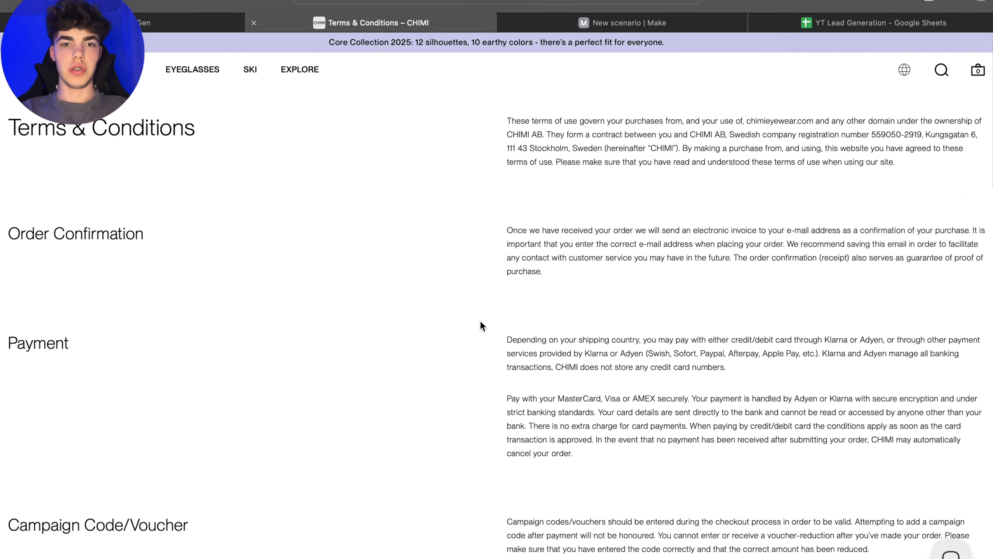
pyautogui.moveTo(10, 125); pyautogui.dragTo(764, 446)
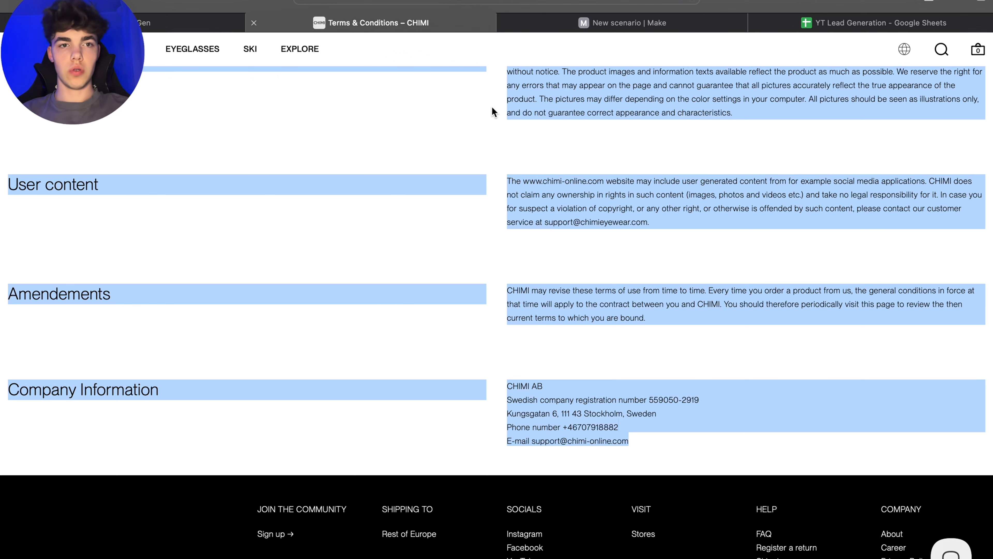
# Step: Import the copied terms text as a plain-text knowledge data source in the agent
pyautogui.click(239, 28)
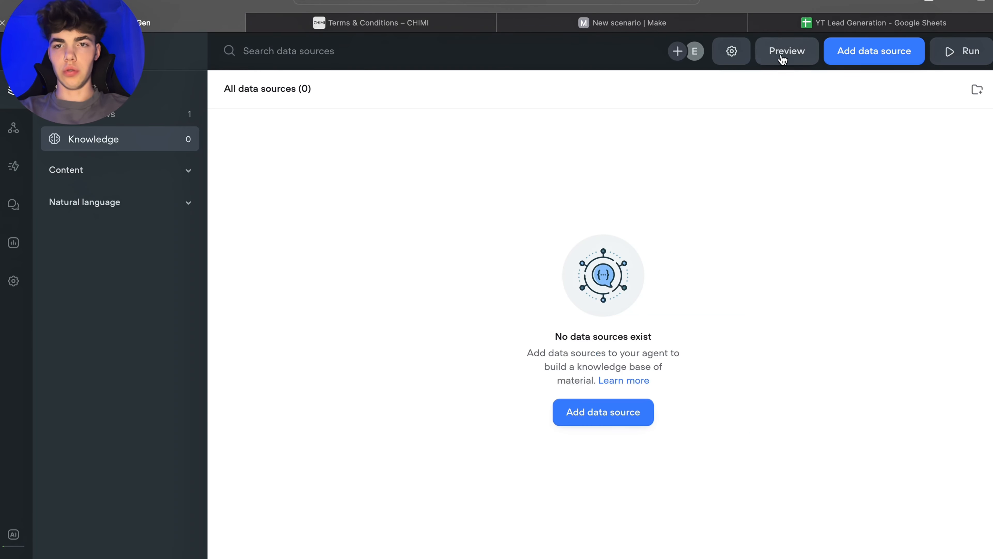
pyautogui.click(947, 50)
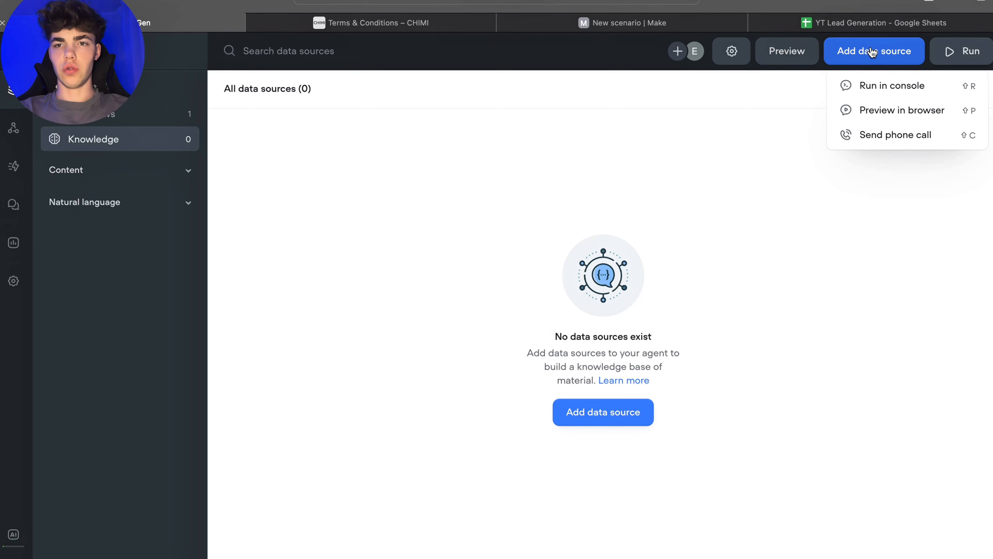
pyautogui.click(869, 58)
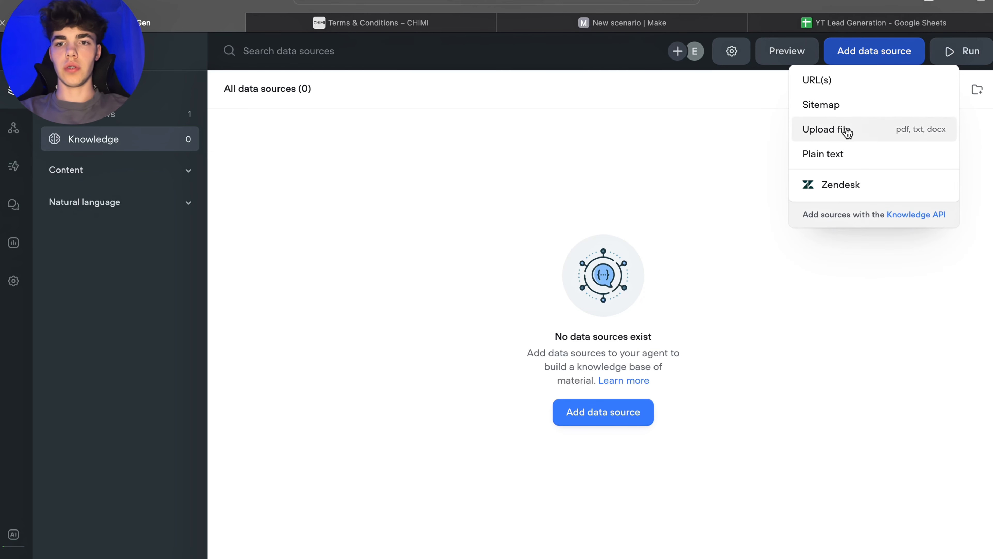
pyautogui.click(843, 157)
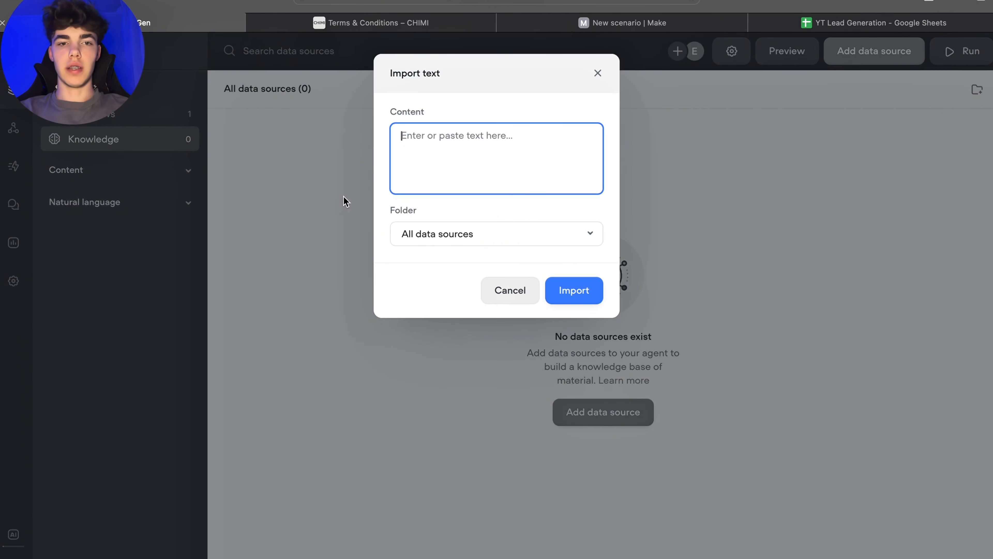
pyautogui.press('super+v')
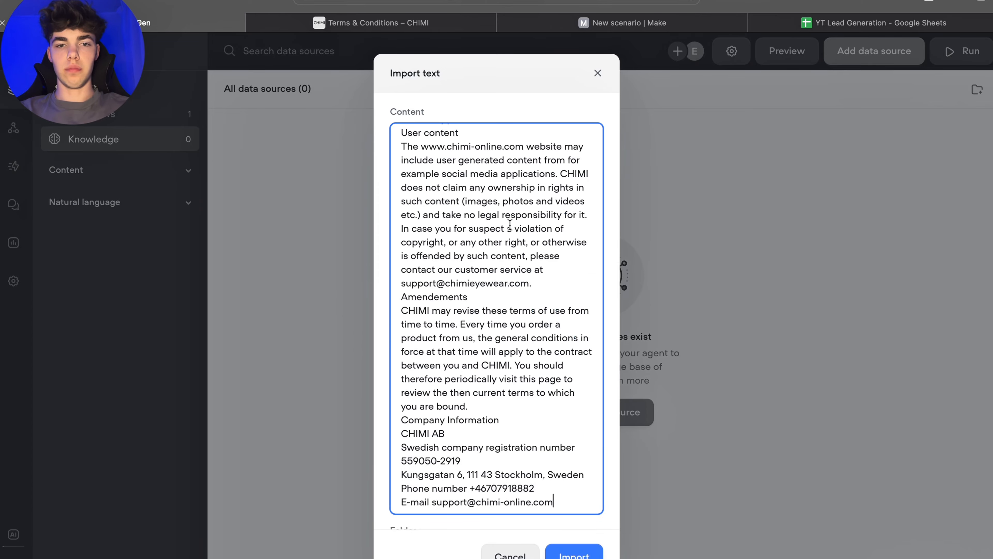
pyautogui.scroll(-3, 510, 225)
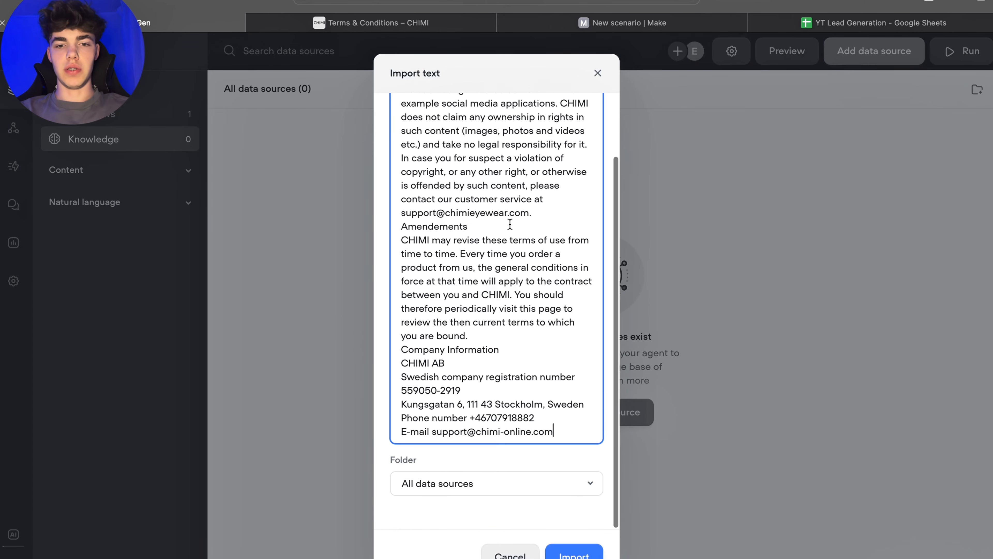
pyautogui.click(573, 555)
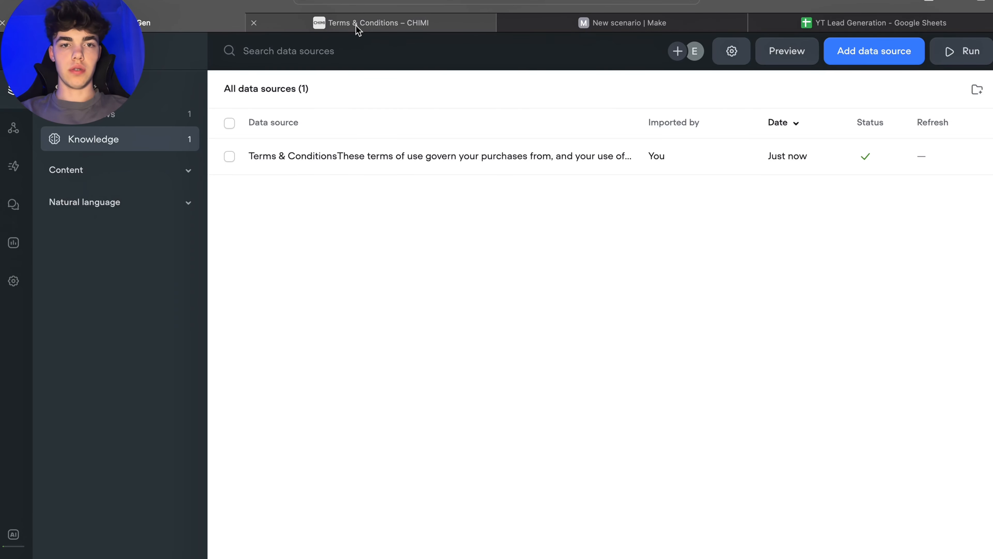
# Step: Open the CHIMI Shipping page and copy the Shipment Information section
pyautogui.click(356, 23)
pyautogui.scroll(1, 731, 450)
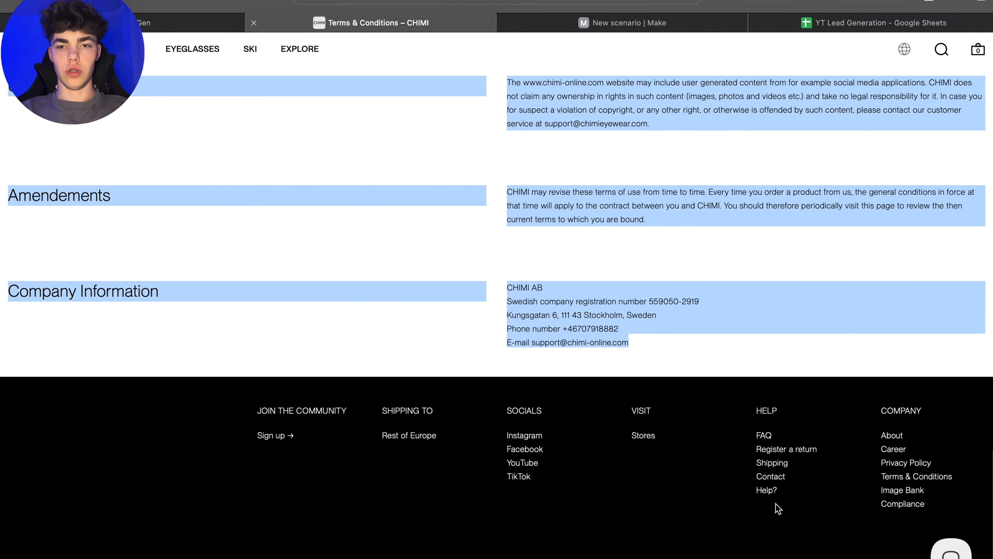
pyautogui.click(771, 464)
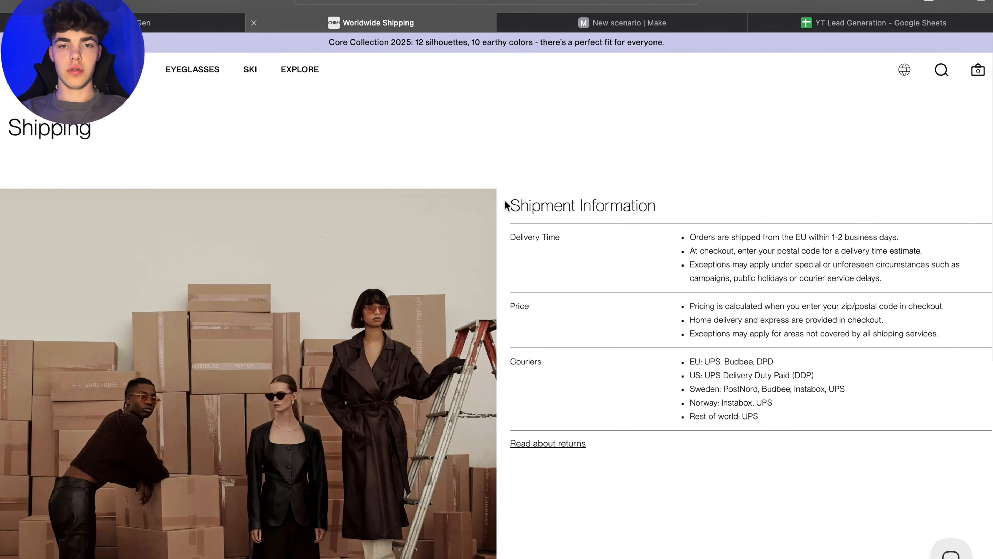
pyautogui.moveTo(505, 205); pyautogui.dragTo(801, 417)
pyautogui.press('super+c')
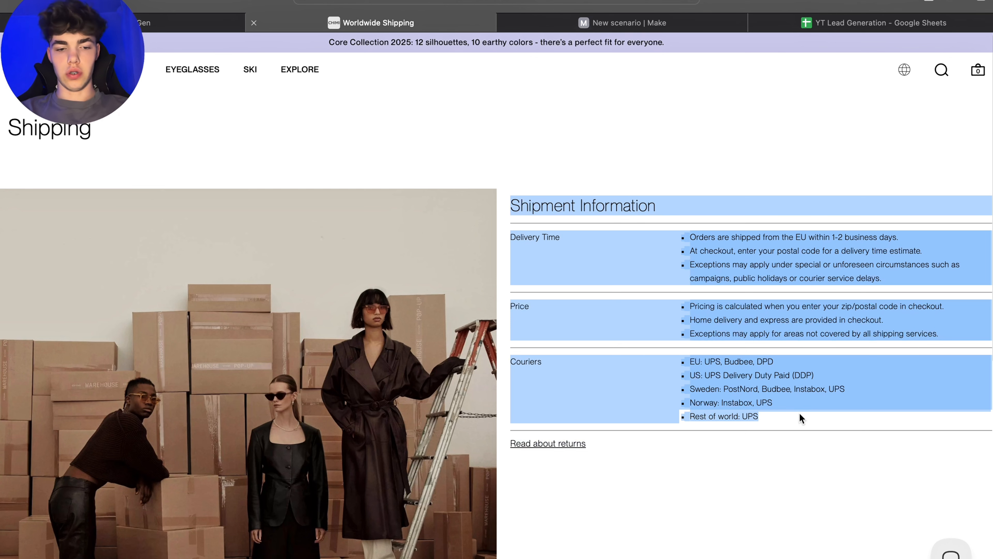
pyautogui.click(594, 188)
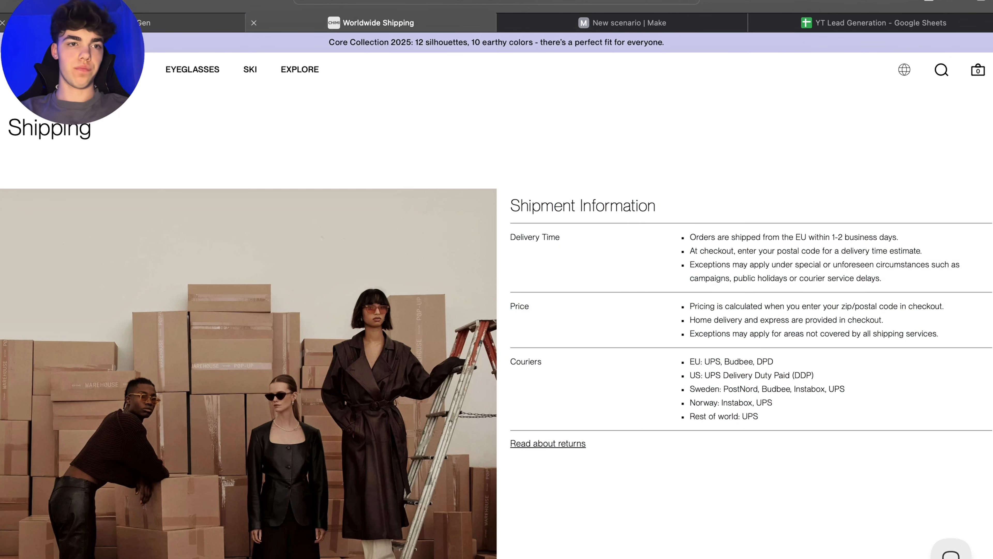
# Step: Import the copied shipping information as another plain-text knowledge data source
pyautogui.click(188, 23)
pyautogui.click(896, 47)
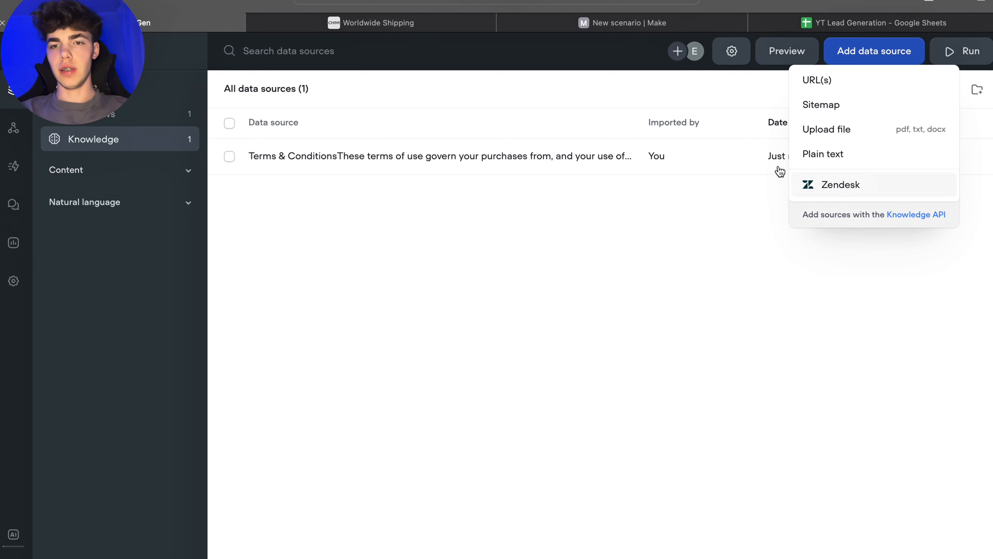
pyautogui.click(857, 152)
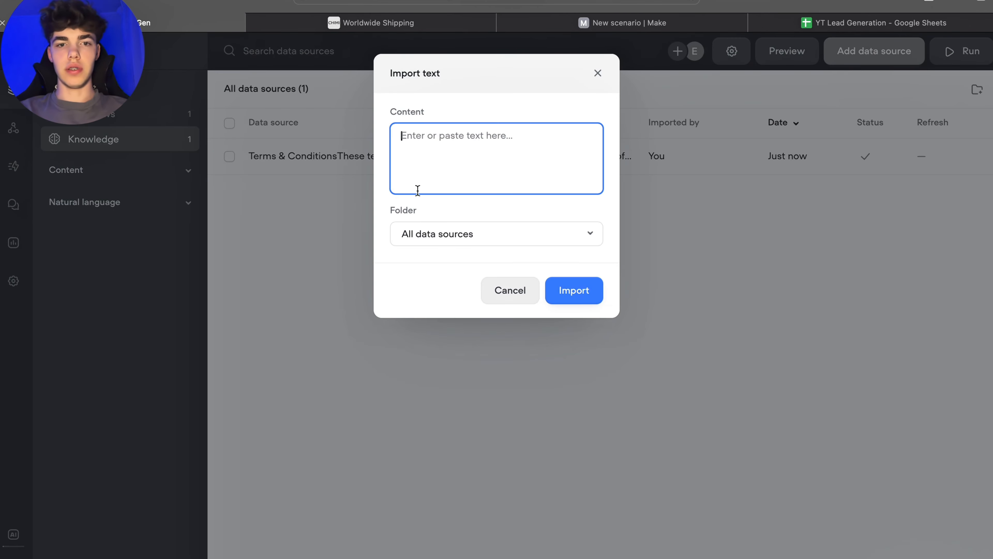
pyautogui.press('super+v')
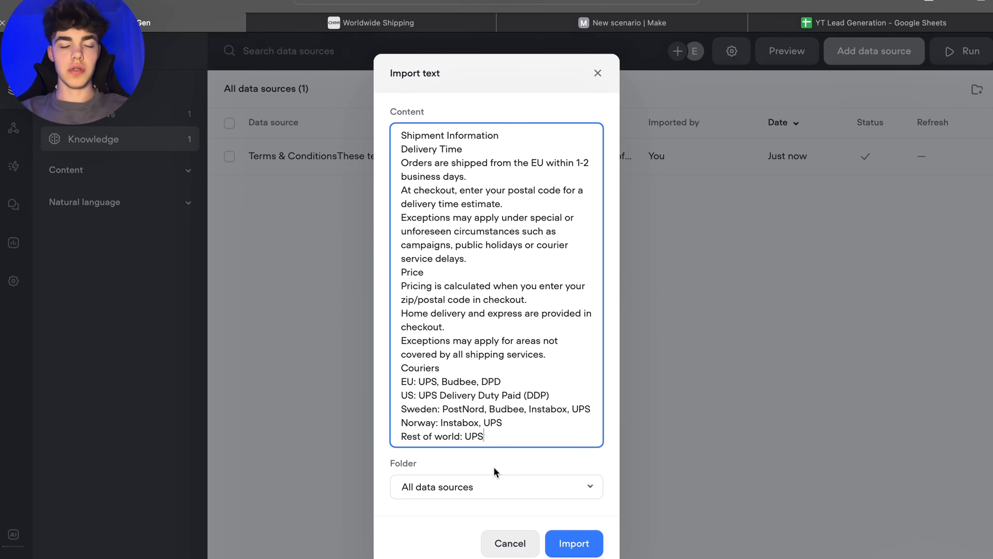
pyautogui.click(570, 552)
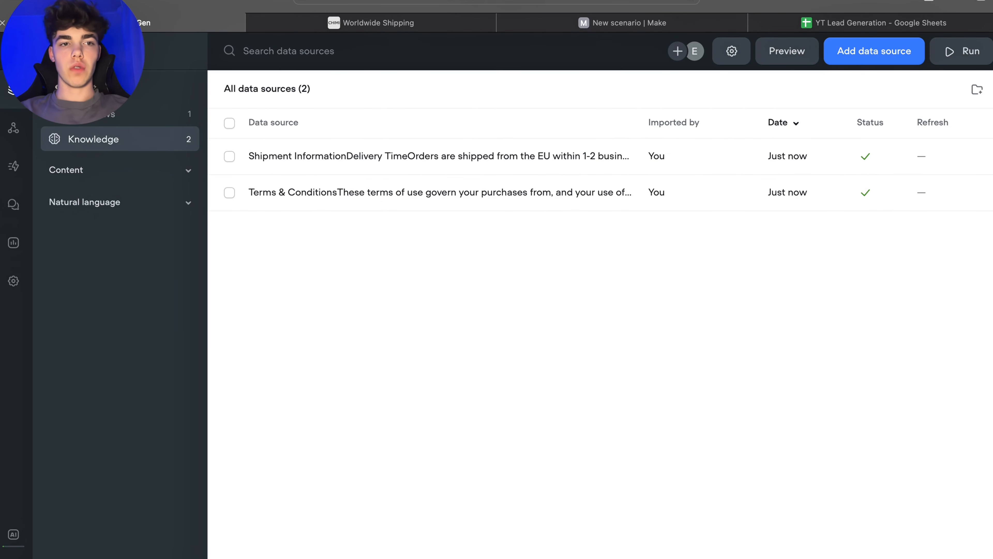
# Step: Open the Question & Answer workflow on the canvas and dismiss the agents introduction popup
pyautogui.click(87, 114)
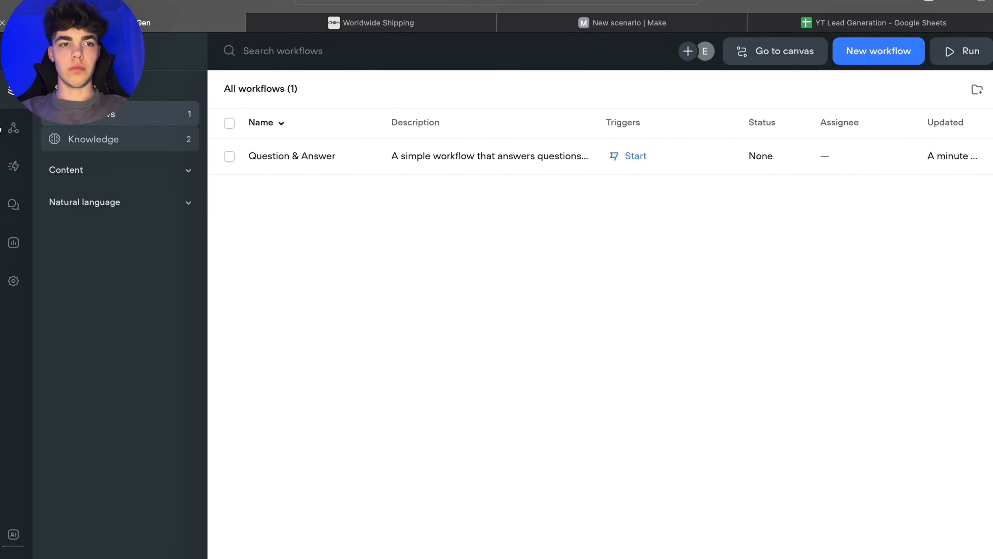
pyautogui.doubleClick(357, 160)
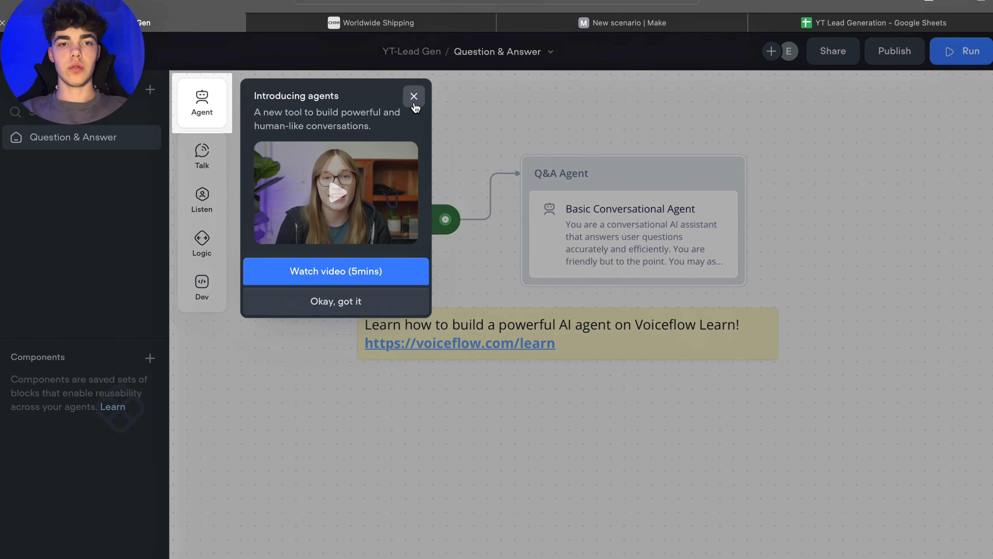
pyautogui.click(414, 98)
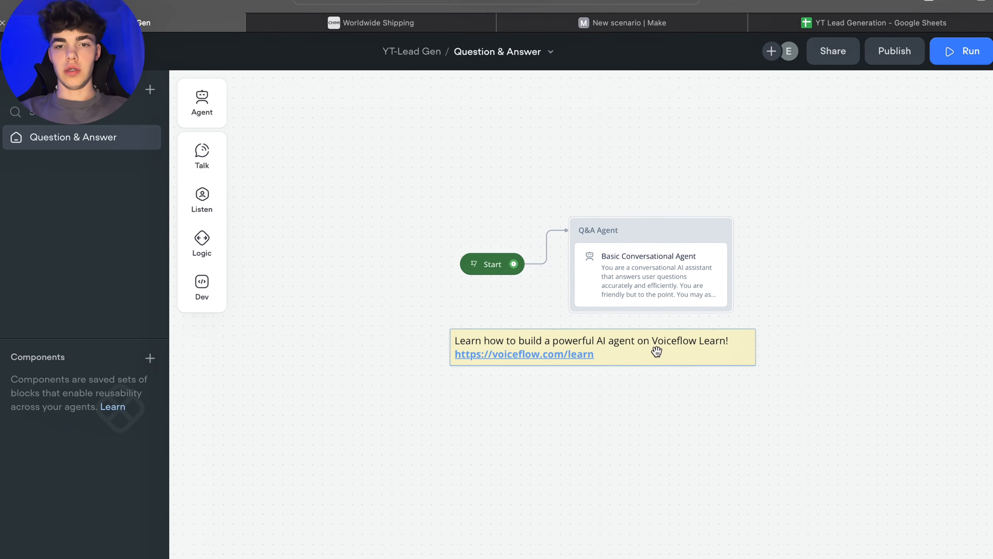
# Step: Delete the Voiceflow Learn note and the Q&A Agent block from the canvas
pyautogui.click(657, 352)
pyautogui.moveTo(658, 181); pyautogui.dragTo(546, 151)
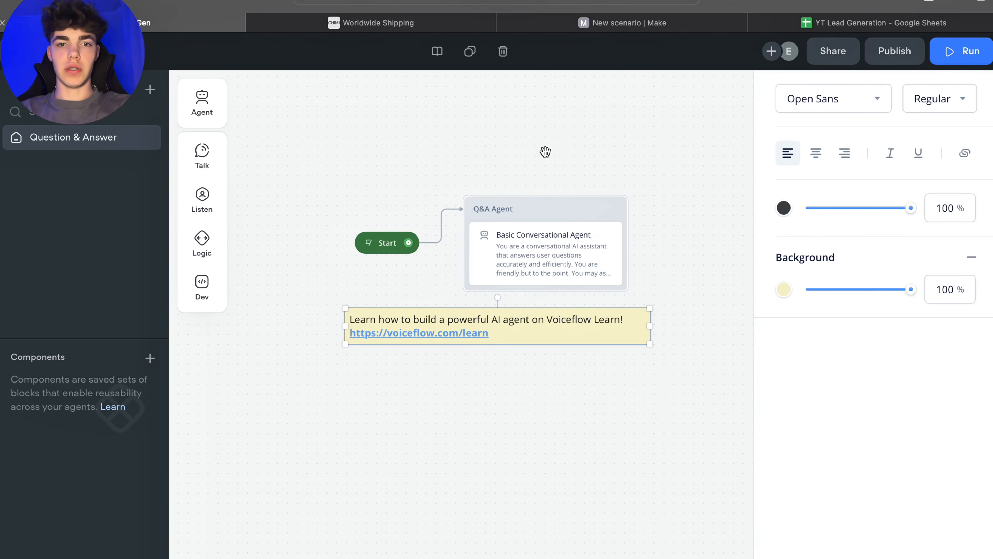
pyautogui.click(556, 327)
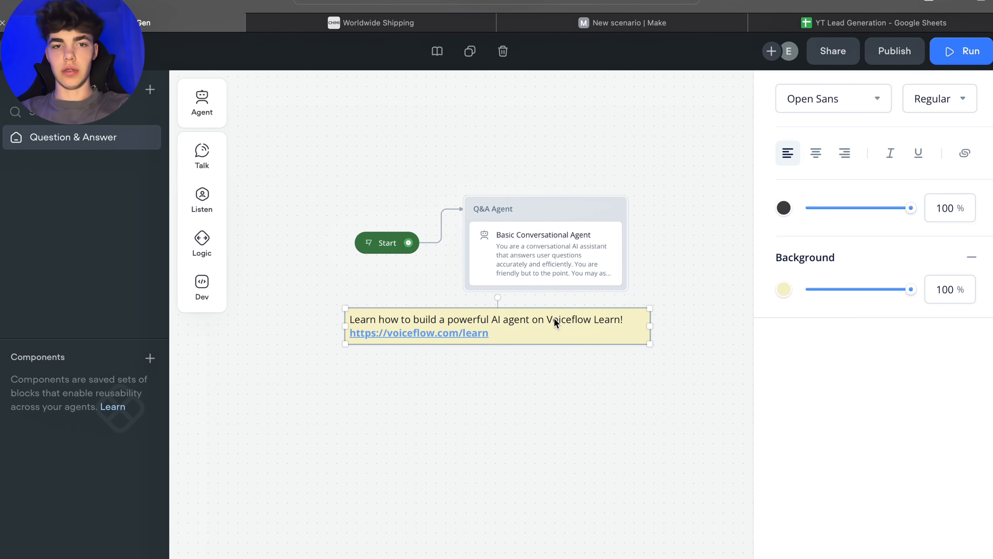
pyautogui.press('Delete')
pyautogui.click(561, 213)
pyautogui.press('Delete')
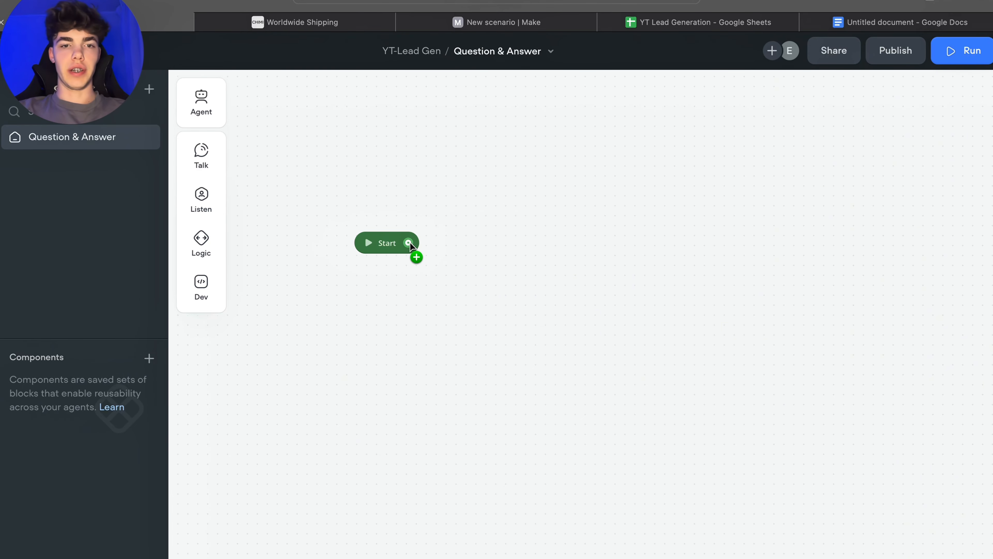
# Step: Connect a new Message block to the Start block
pyautogui.moveTo(409, 243); pyautogui.dragTo(503, 242)
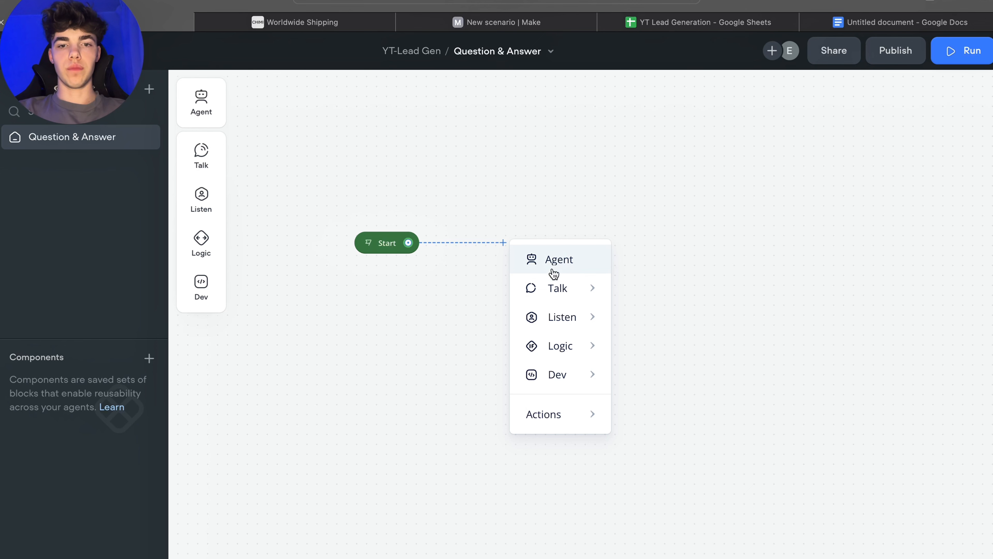
pyautogui.moveTo(554, 289)
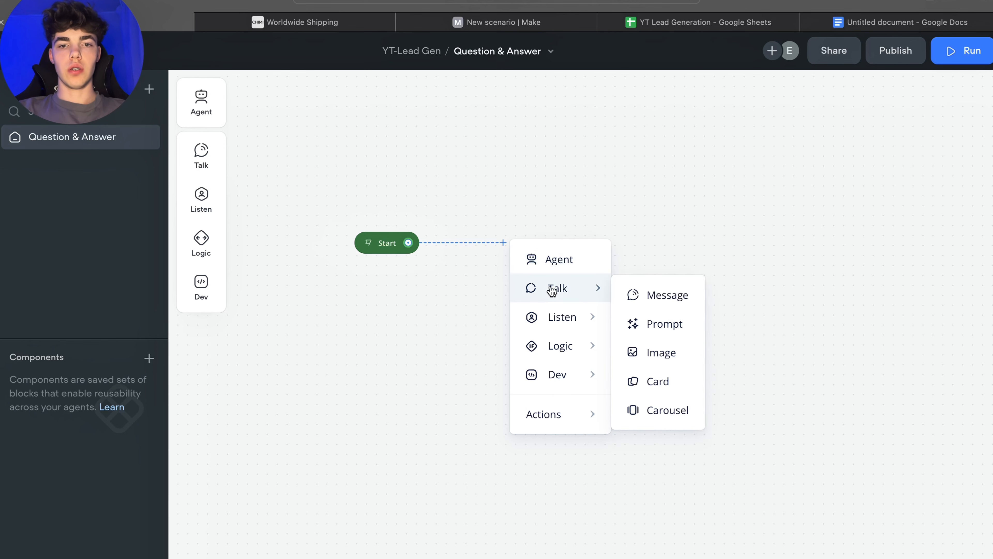
pyautogui.click(662, 301)
# Step: Write the message "Hey I'm CHIMI's AI assistant. Ask me anything about shipping, sizing or styles-I'm here to help!"
pyautogui.click(899, 146)
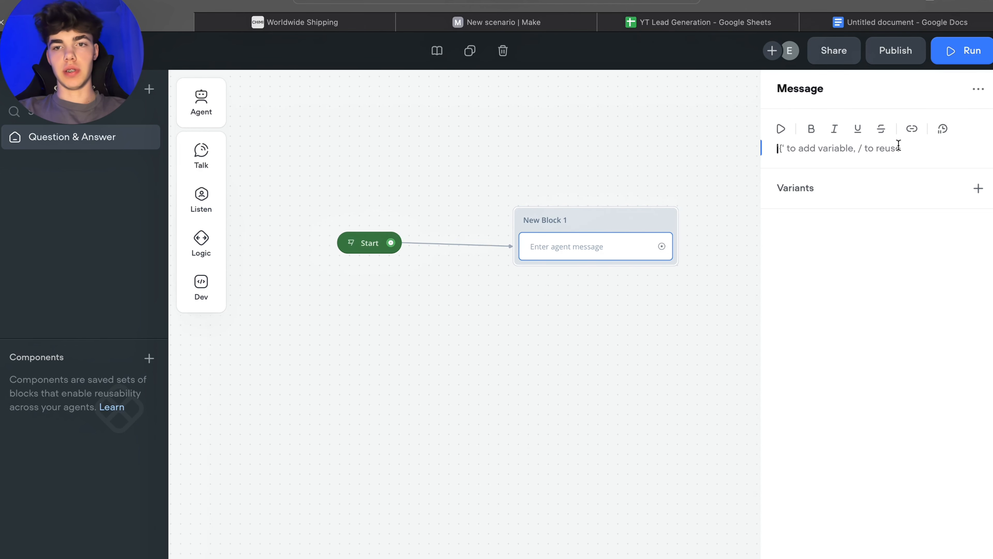
pyautogui.write("Hey I'm CHIMI's AI a")
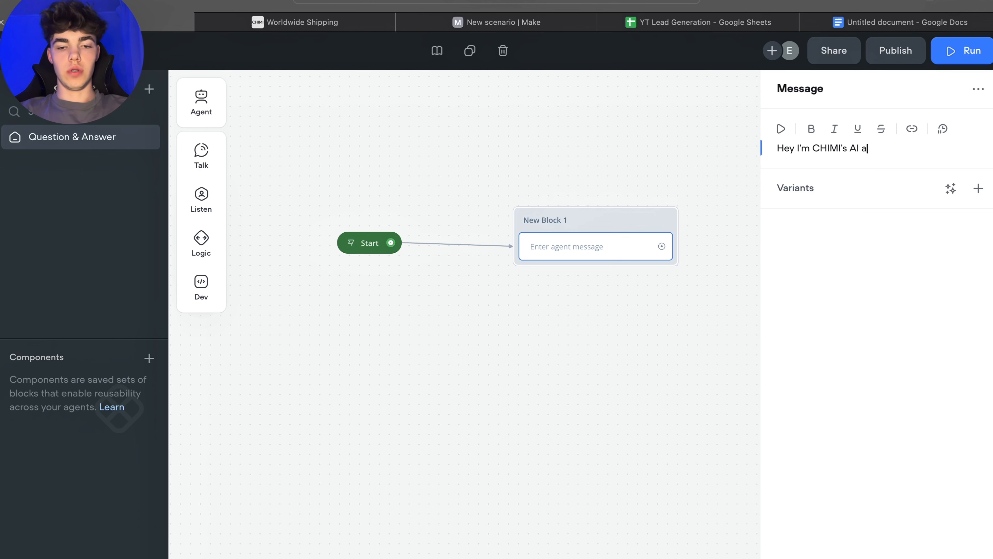
pyautogui.write('ssistant. Ask me')
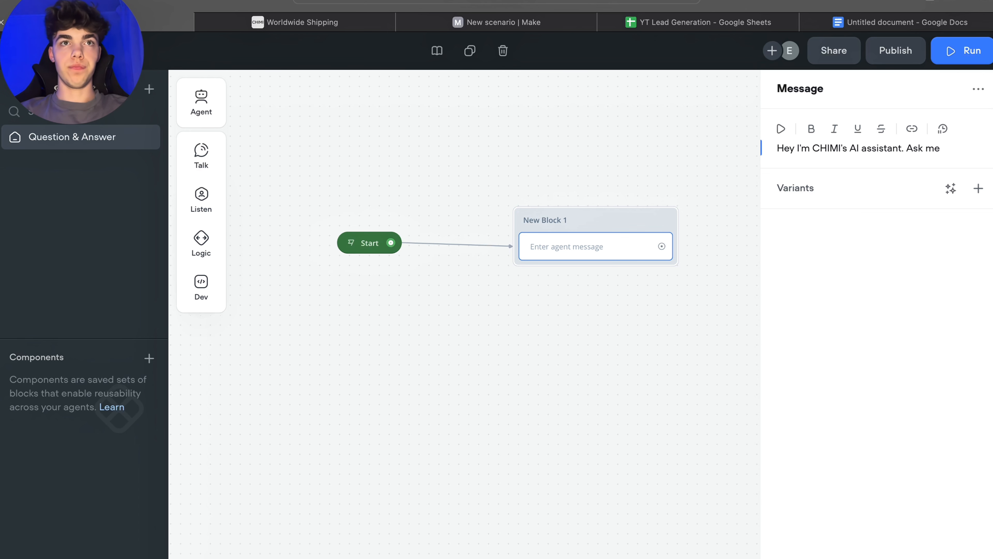
pyautogui.write('anything')
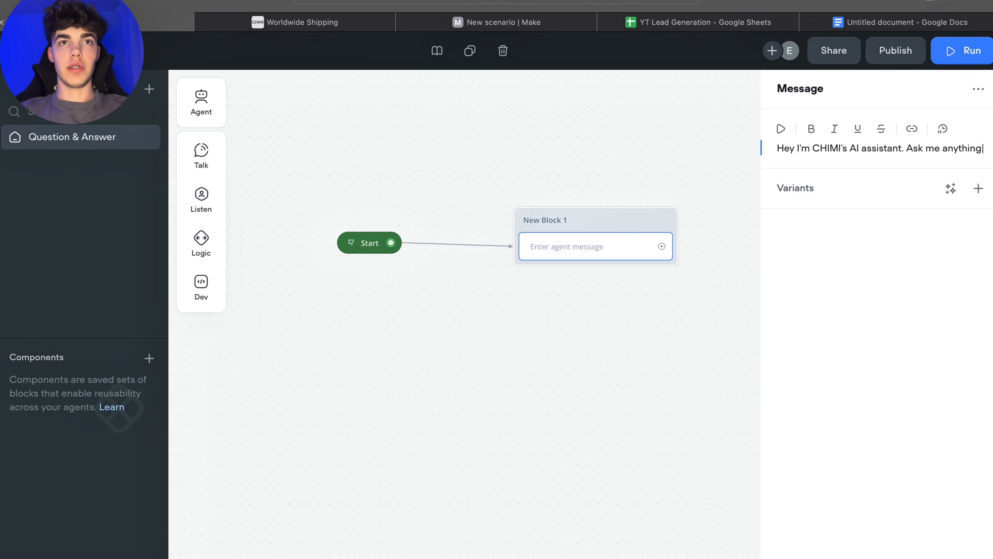
pyautogui.write(' about shipping, sizing or styles-I')
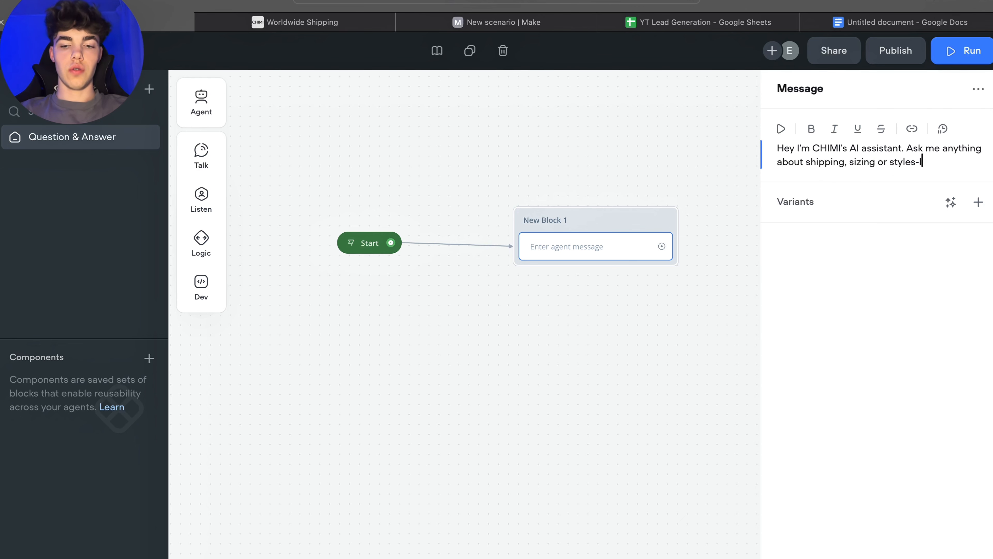
pyautogui.write('here to help!')
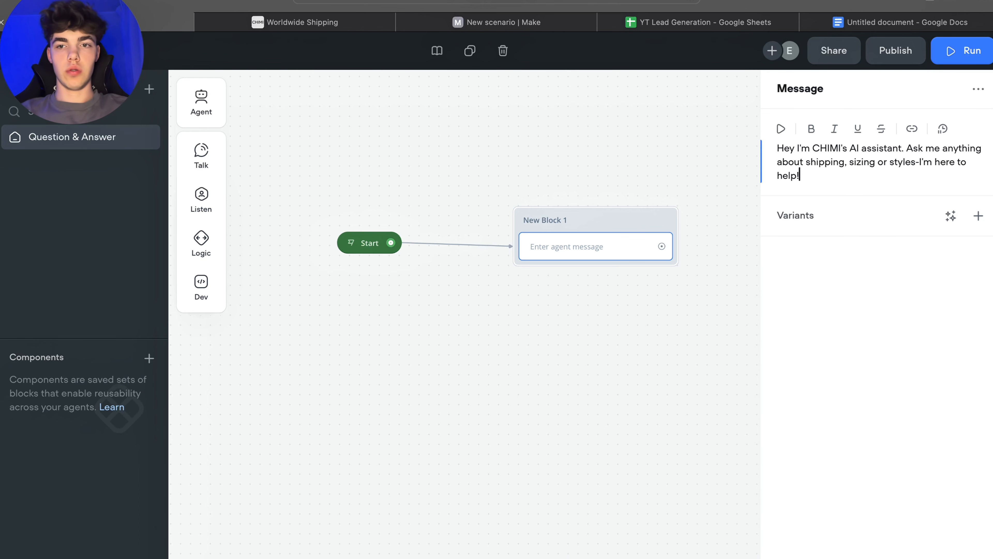
pyautogui.click(719, 281)
pyautogui.moveTo(592, 216); pyautogui.dragTo(587, 212)
pyautogui.moveTo(805, 225); pyautogui.dragTo(691, 225)
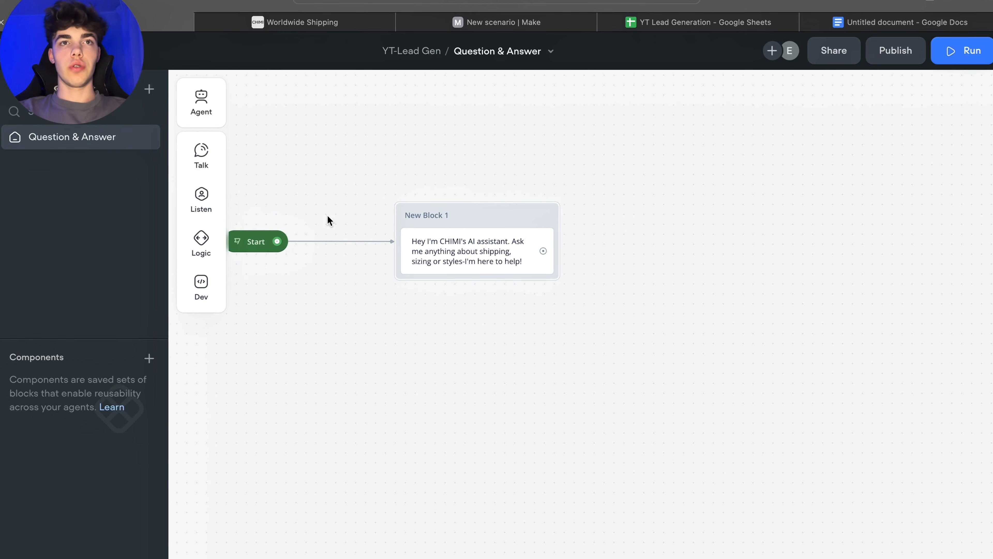
pyautogui.moveTo(200, 161)
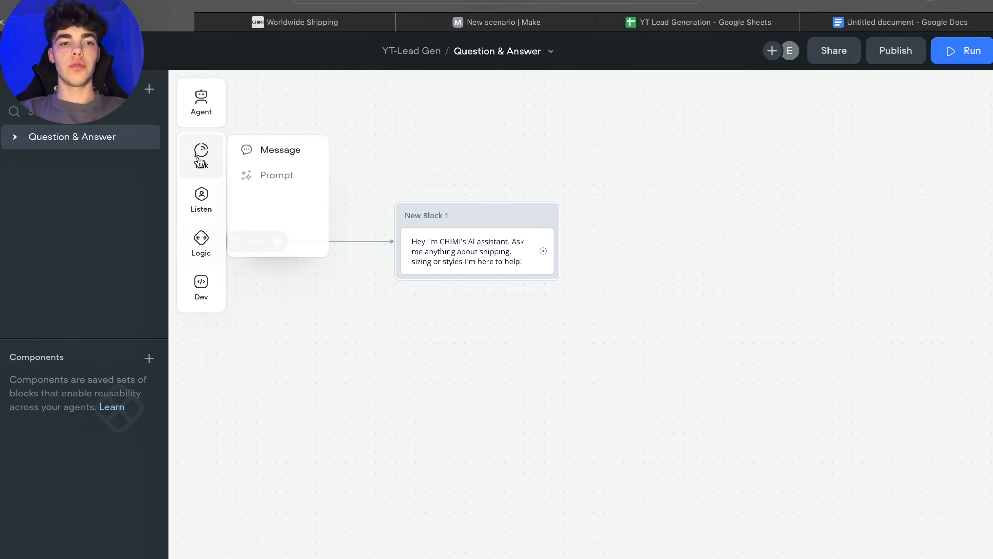
# Step: Add a Capture step below the welcome message that saves the entire user reply to last_utterance
pyautogui.moveTo(202, 195)
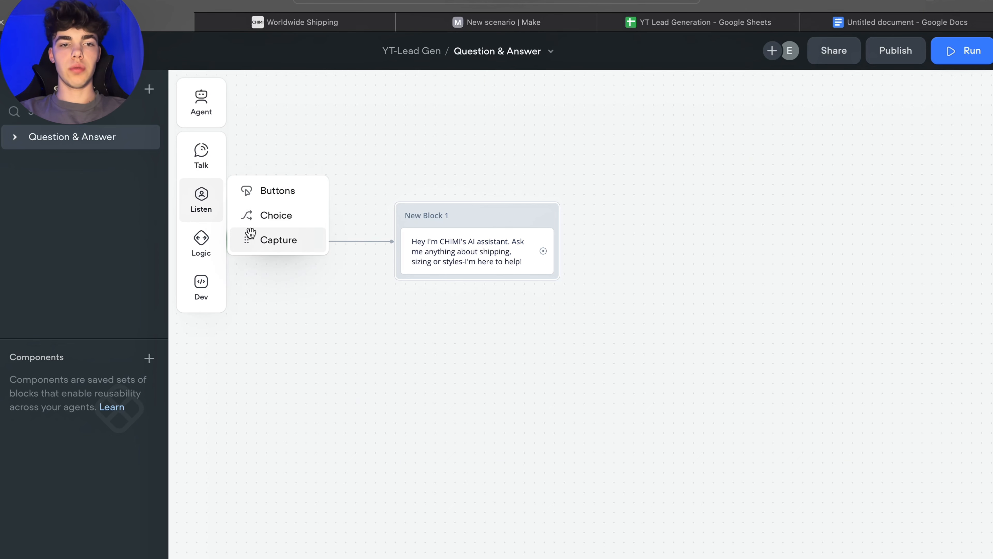
pyautogui.moveTo(250, 233); pyautogui.dragTo(475, 285)
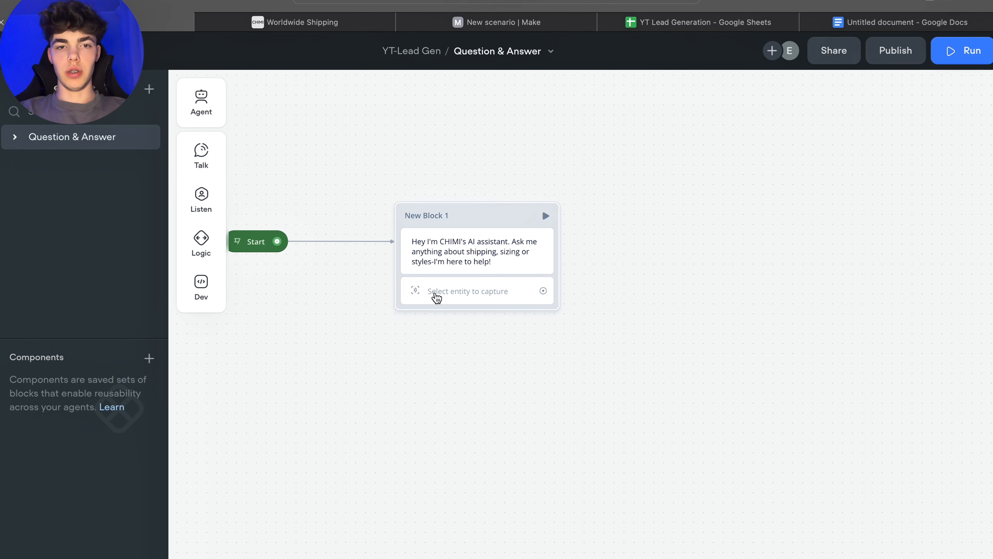
pyautogui.moveTo(201, 198)
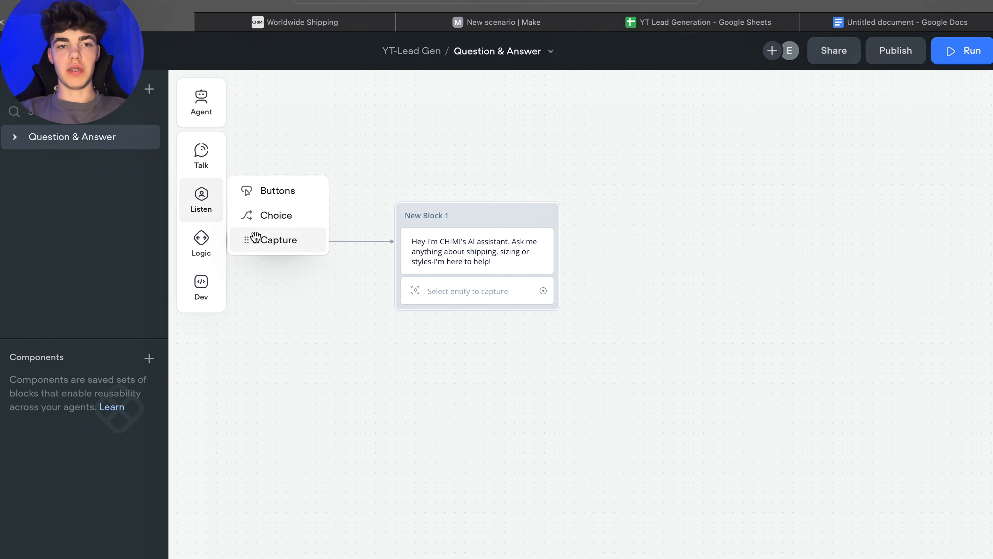
pyautogui.click(496, 291)
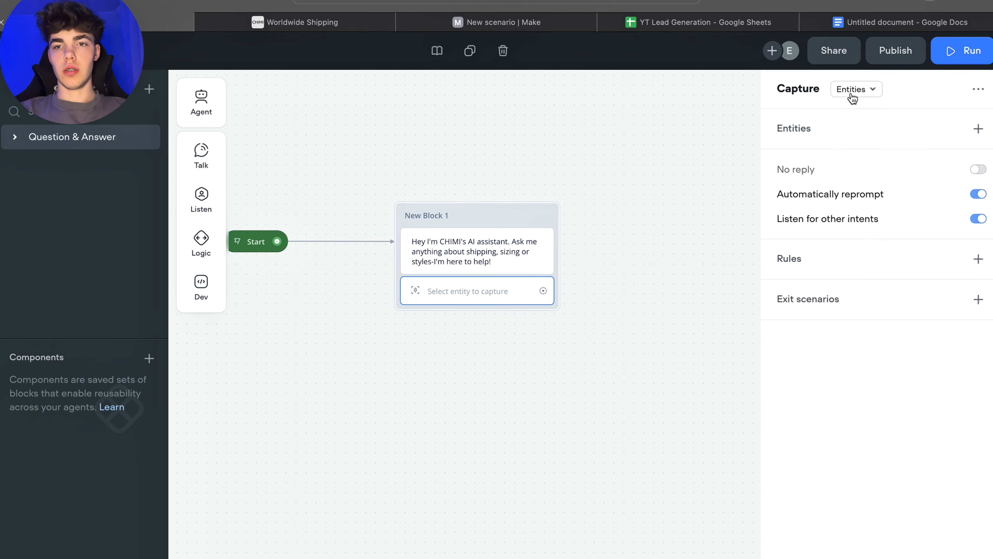
pyautogui.click(853, 98)
pyautogui.click(863, 143)
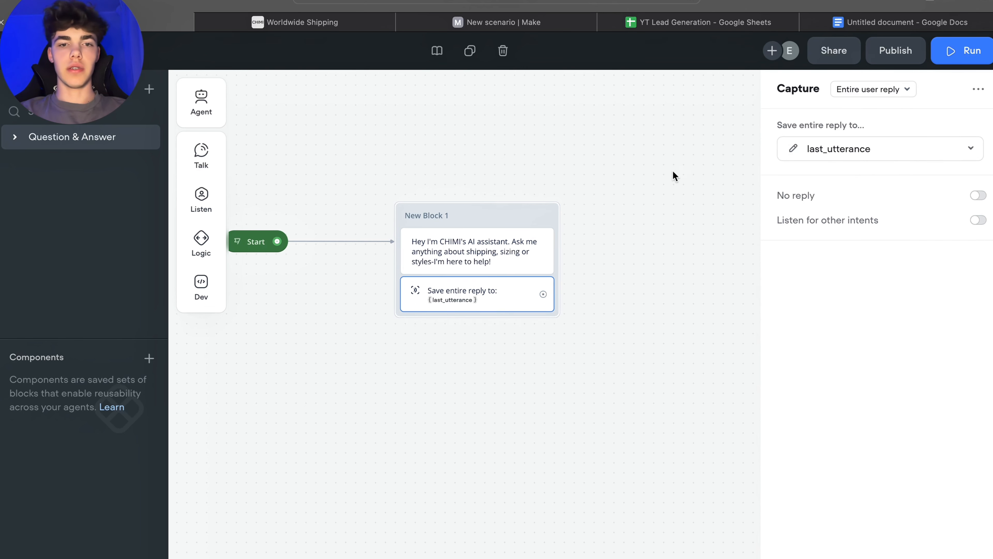
pyautogui.click(681, 198)
pyautogui.moveTo(680, 198); pyautogui.dragTo(520, 184)
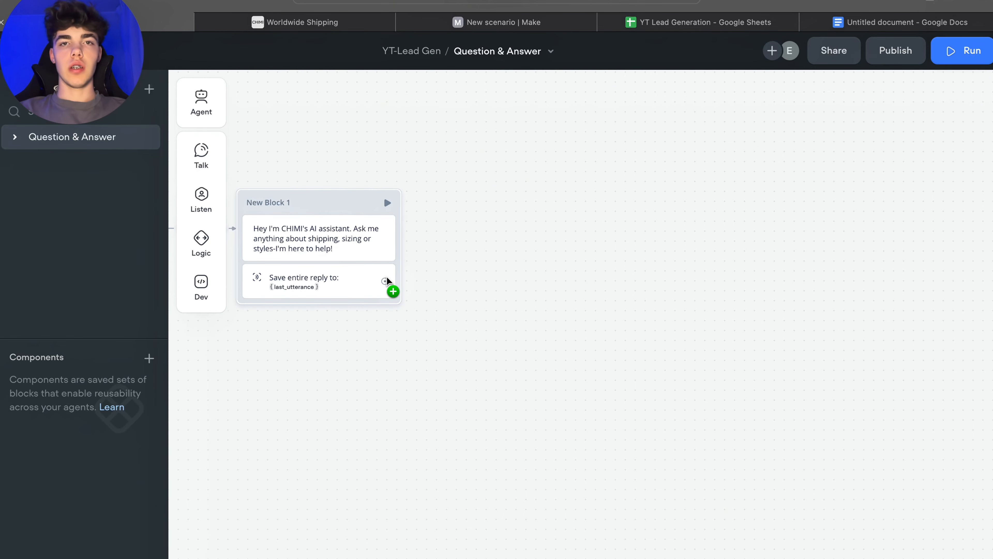
pyautogui.moveTo(387, 278); pyautogui.dragTo(592, 197)
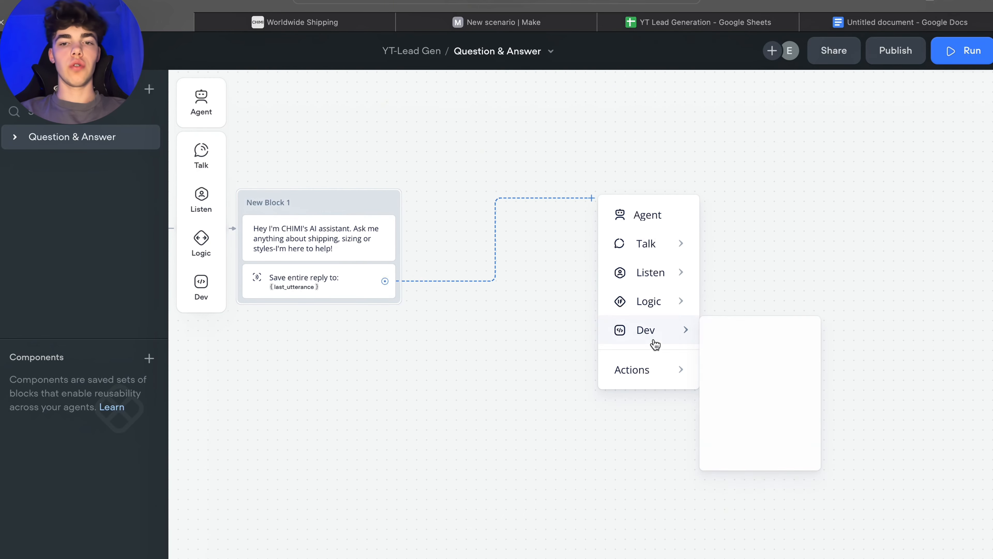
pyautogui.click(615, 148)
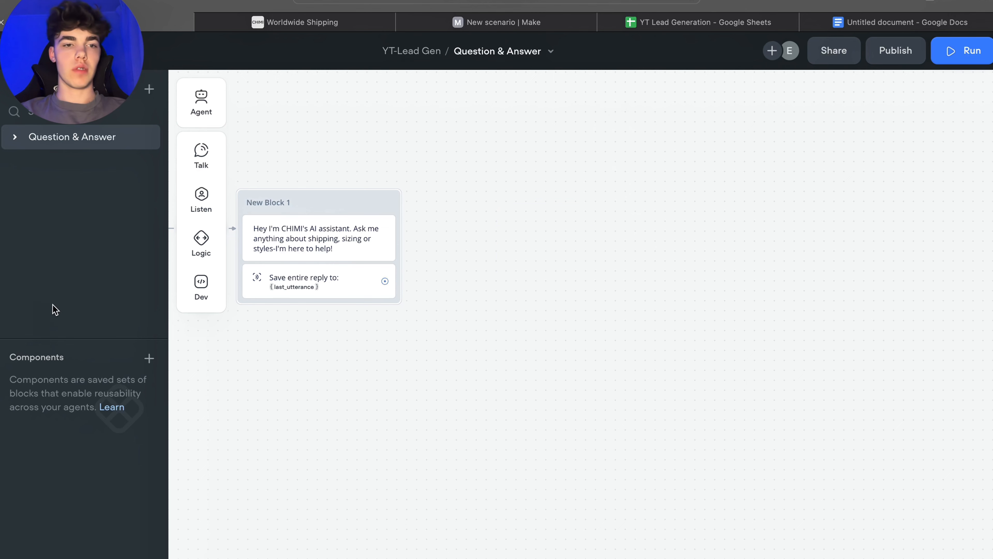
# Step: Add a KB search block beside the first block and set its question to the last_utterance variable
pyautogui.moveTo(206, 302)
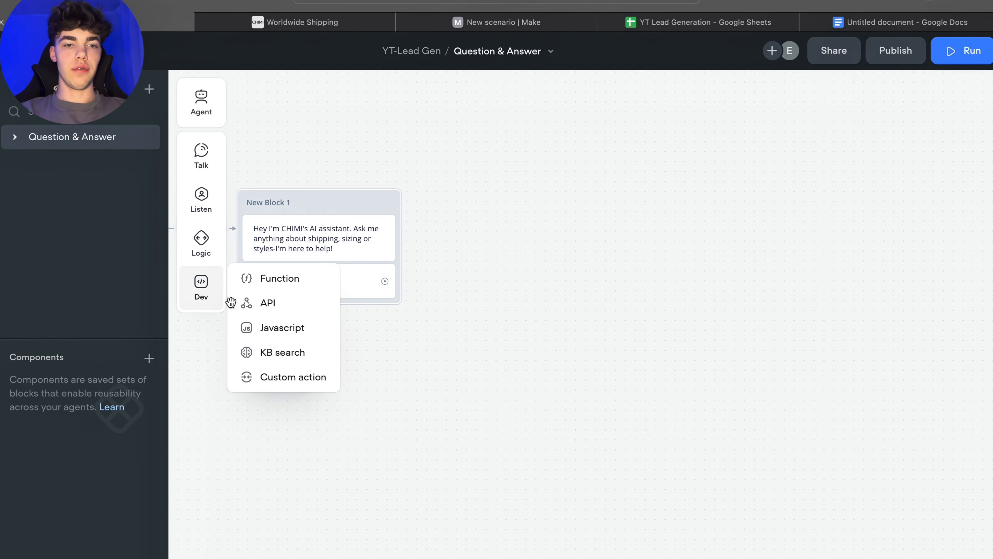
pyautogui.moveTo(267, 351); pyautogui.dragTo(550, 215)
pyautogui.click(543, 234)
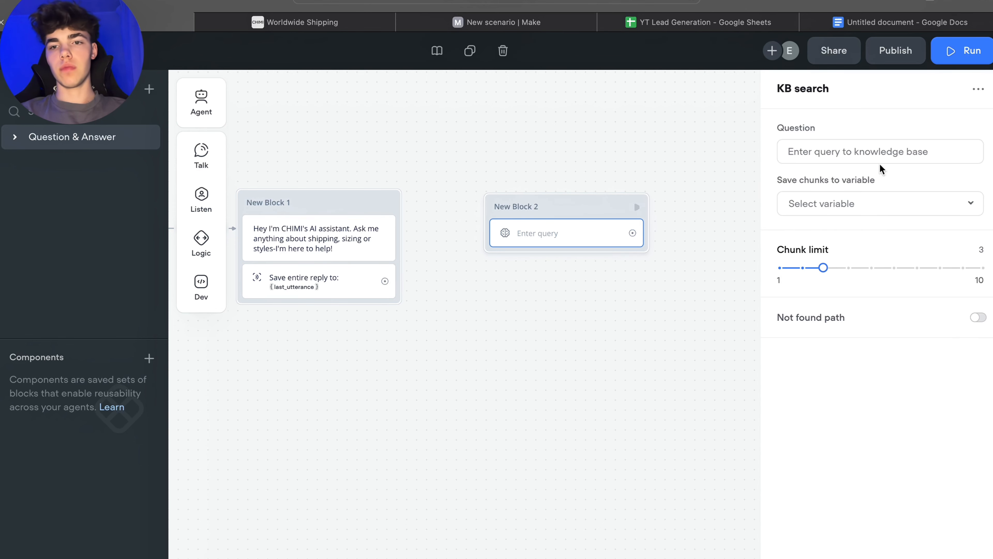
pyautogui.click(812, 152)
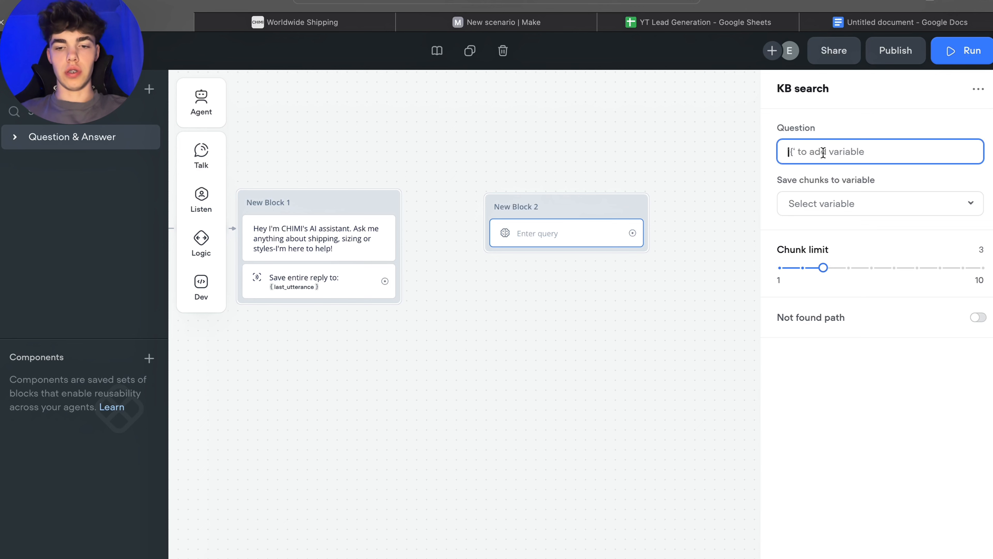
pyautogui.write('{la')
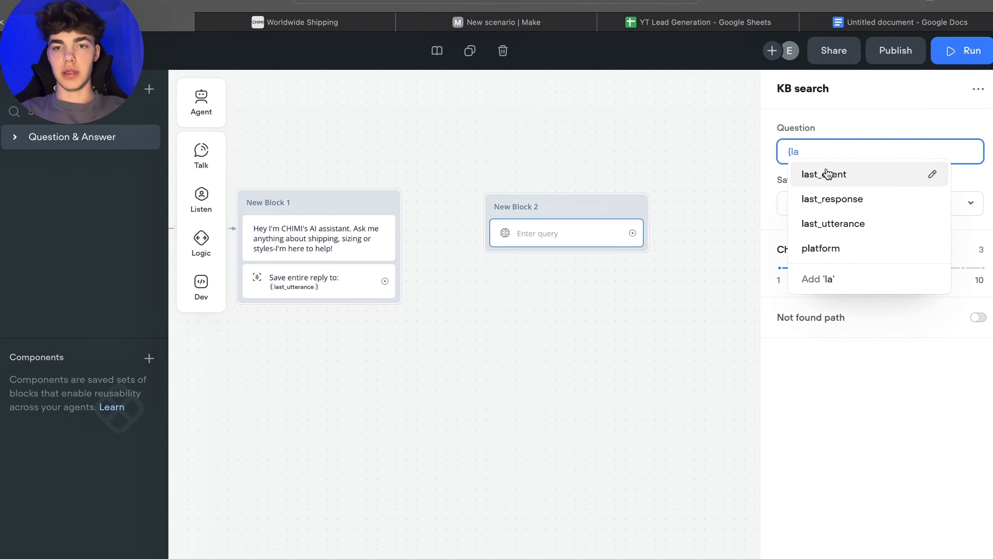
pyautogui.click(852, 222)
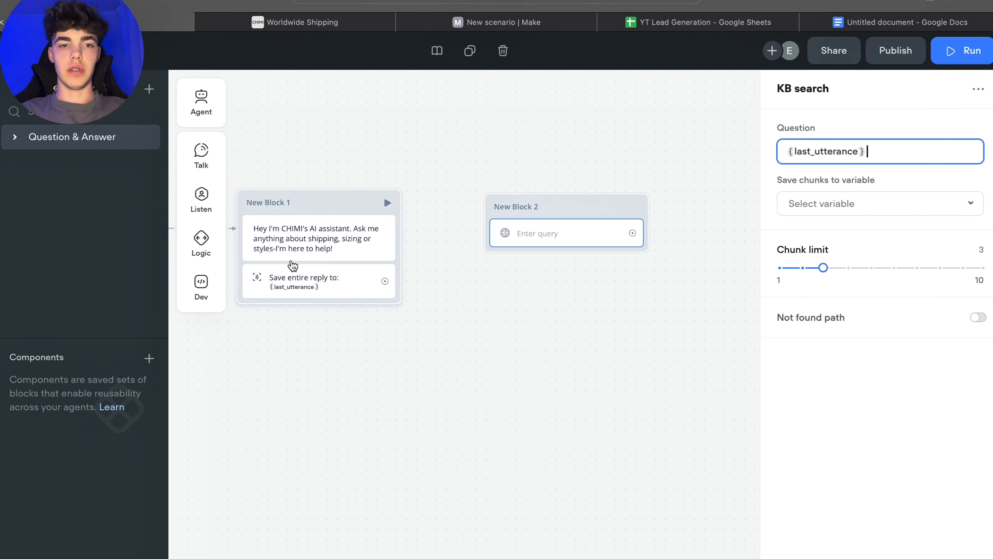
# Step: Save the KB search results to the chunks variable
pyautogui.click(785, 201)
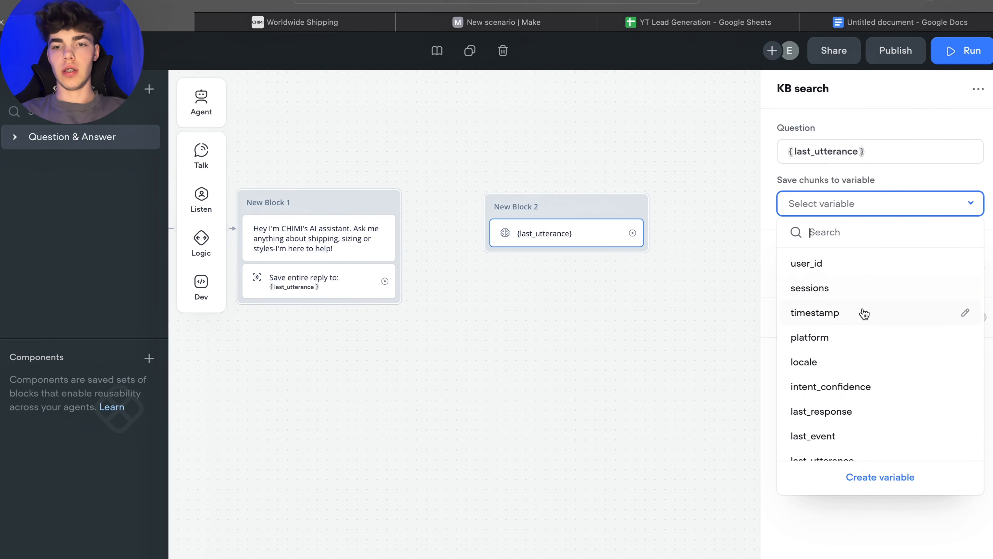
pyautogui.scroll(-3, 861, 317)
pyautogui.click(820, 423)
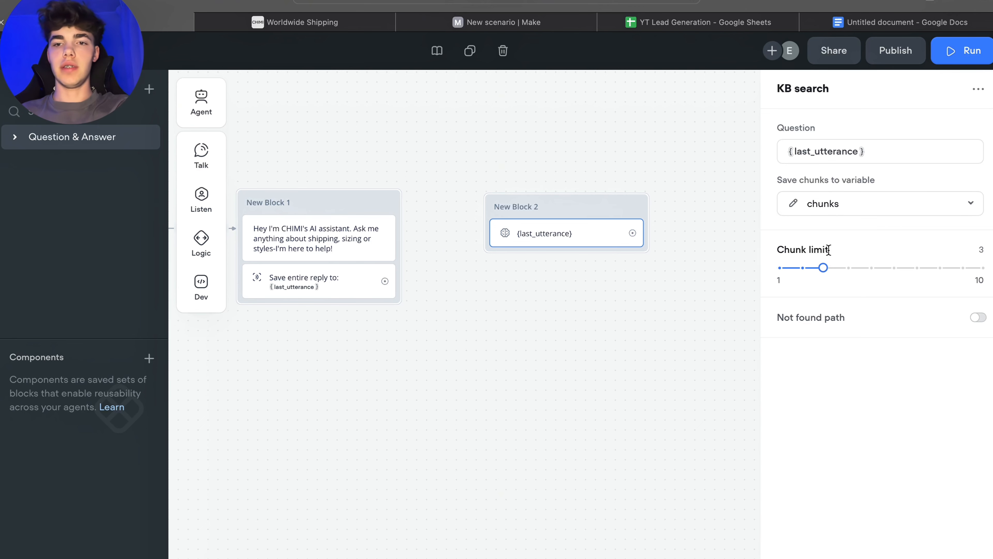
pyautogui.moveTo(830, 247)
pyautogui.moveTo(830, 248); pyautogui.dragTo(774, 245)
pyautogui.click(842, 243)
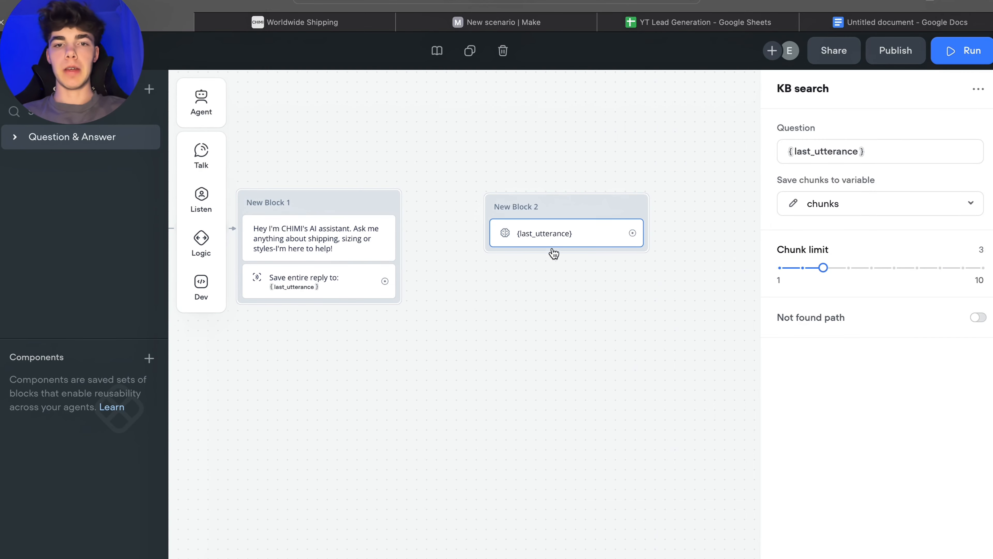
# Step: Add a Prompt step below the KB search query, creating a new prompt that includes the conversation history
pyautogui.moveTo(561, 213); pyautogui.dragTo(583, 215)
pyautogui.moveTo(201, 255)
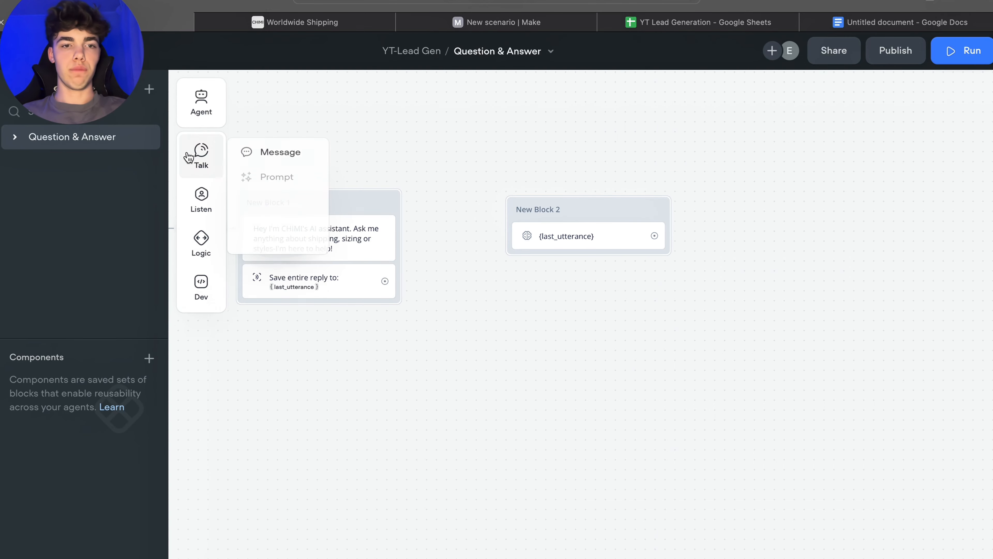
pyautogui.moveTo(196, 208)
pyautogui.moveTo(198, 169)
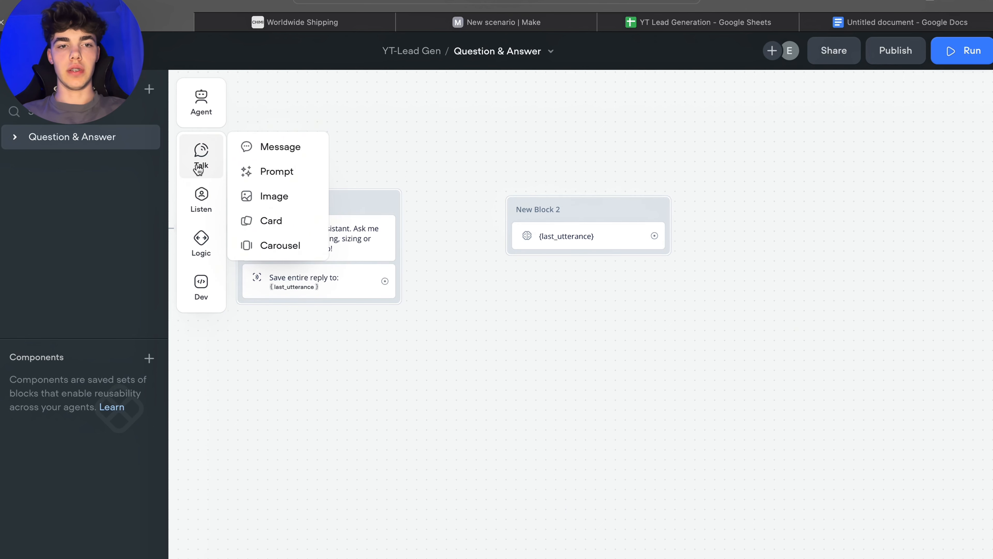
pyautogui.moveTo(197, 232)
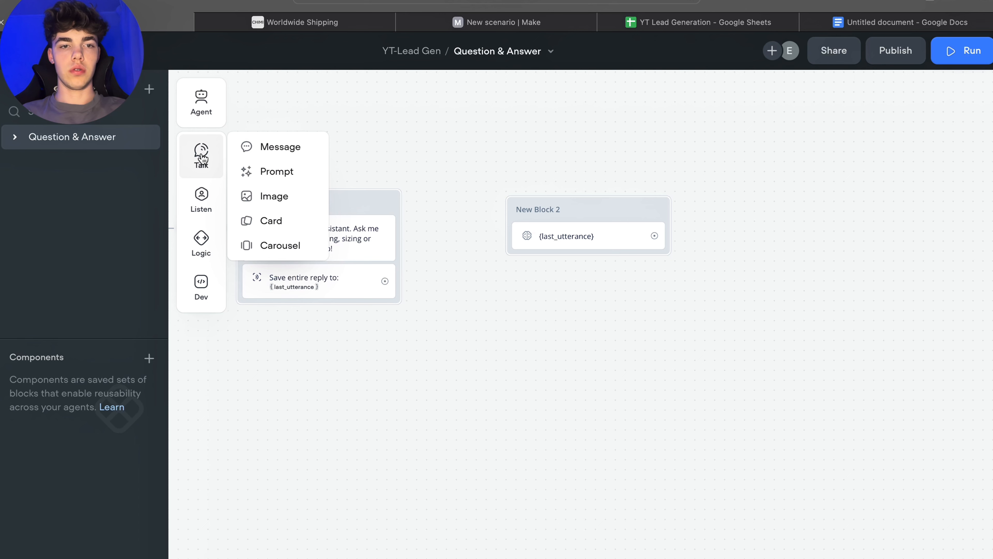
pyautogui.moveTo(232, 166); pyautogui.dragTo(567, 263)
pyautogui.click(580, 268)
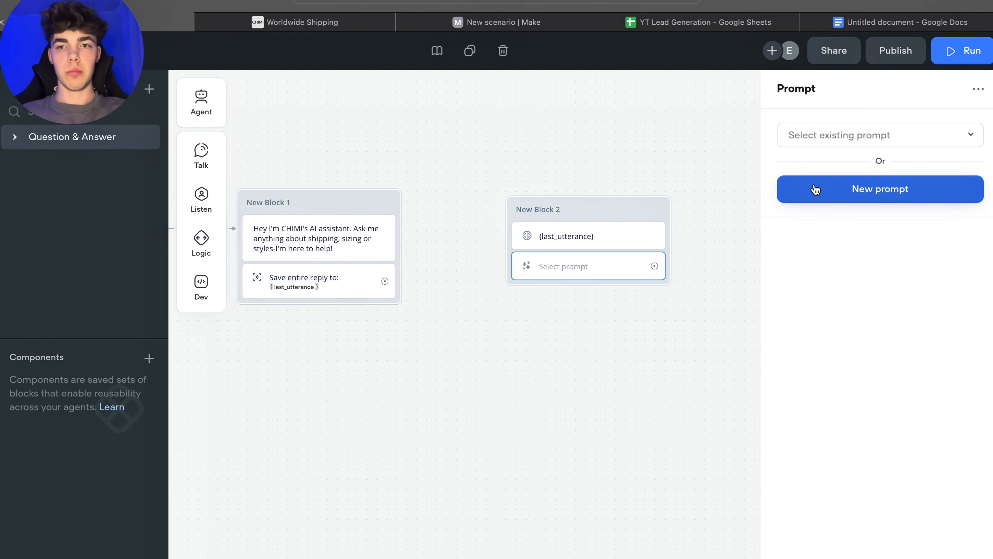
pyautogui.click(875, 136)
pyautogui.click(871, 230)
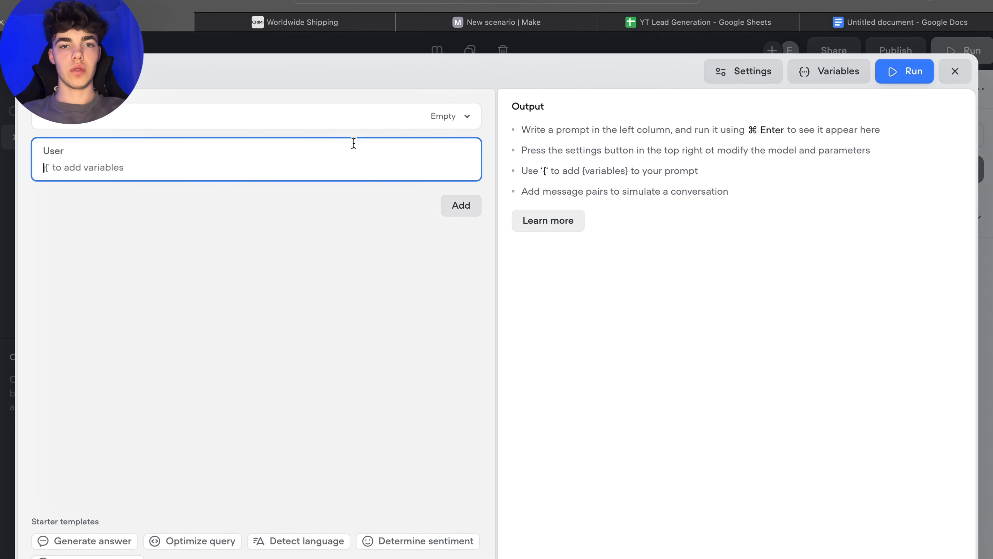
pyautogui.click(459, 206)
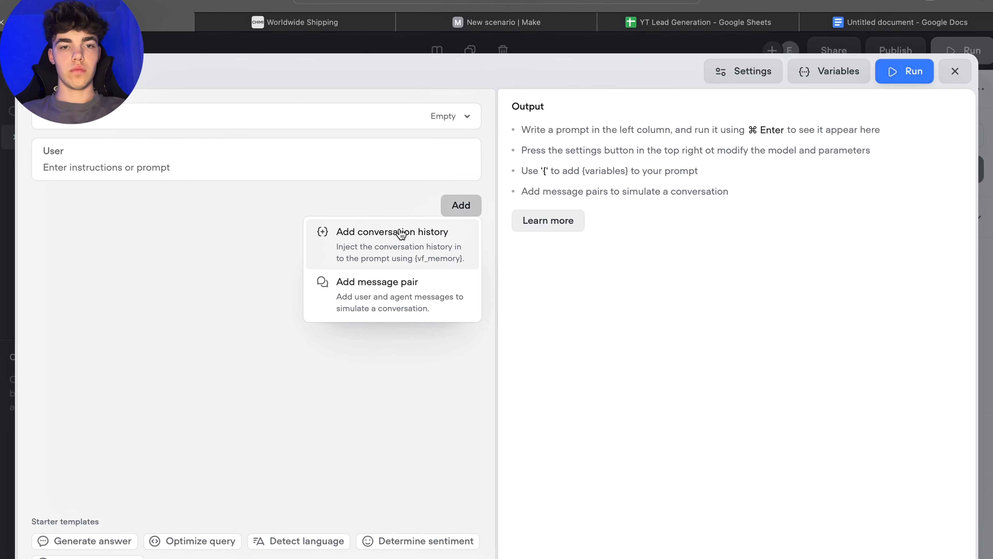
pyautogui.click(373, 239)
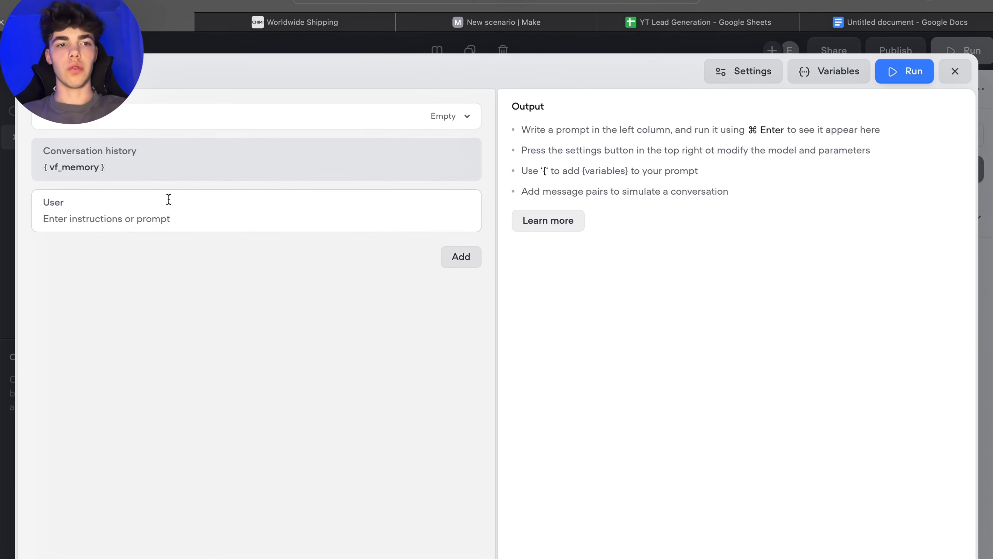
# Step: Copy the CHIMI support-agent instructions from the Google Doc and paste them into the prompt's User message
pyautogui.click(152, 209)
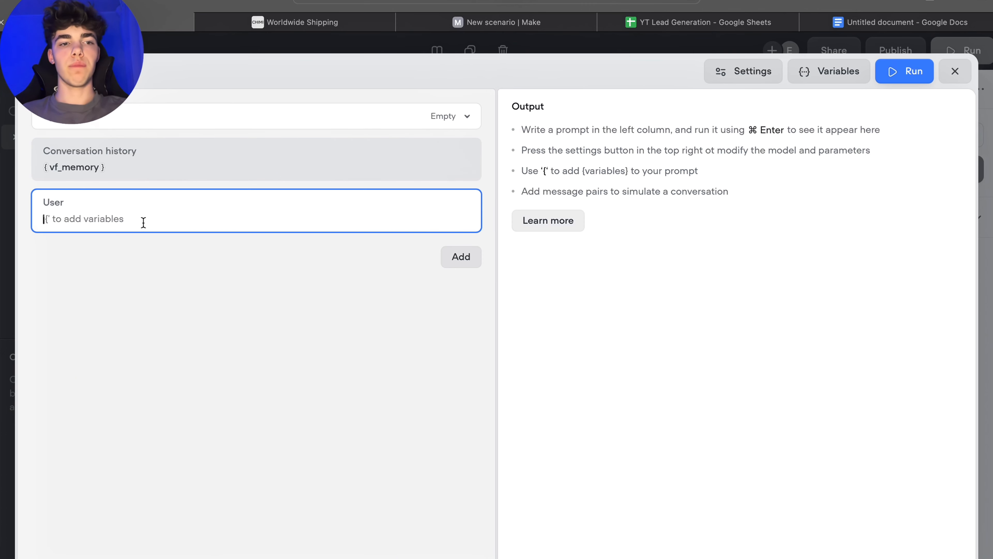
pyautogui.click(946, 30)
pyautogui.moveTo(267, 202); pyautogui.dragTo(454, 415)
pyautogui.press('super+c')
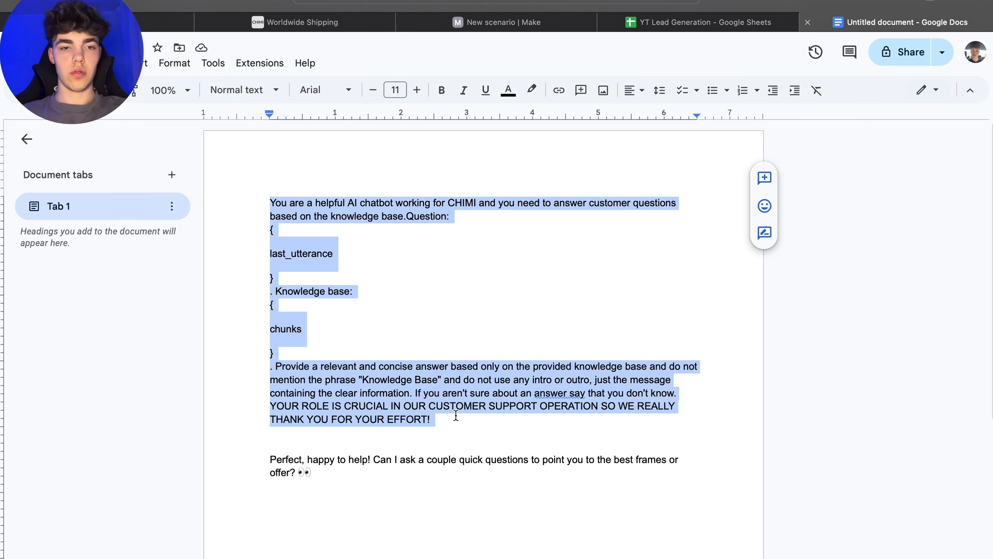
pyautogui.click(428, 239)
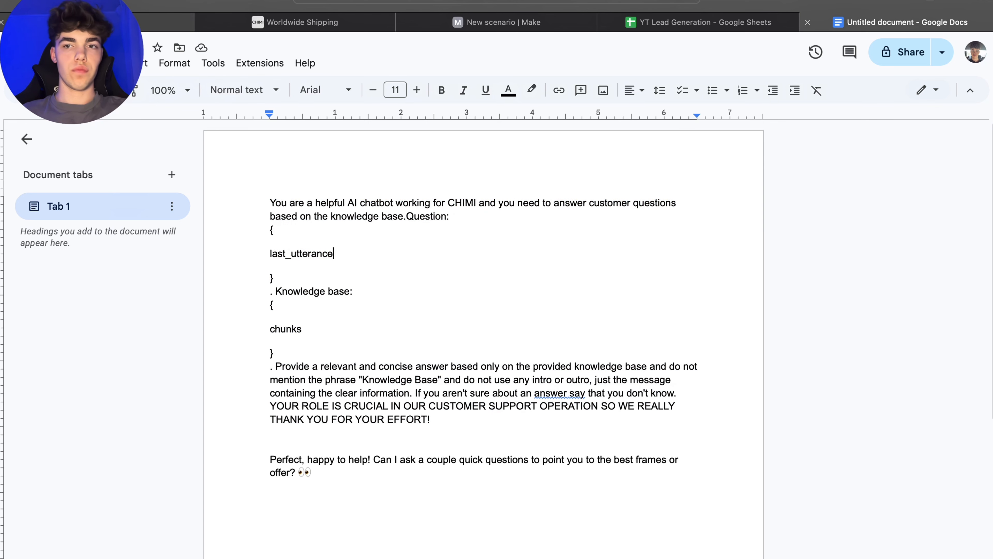
pyautogui.click(168, 22)
pyautogui.press('super+v')
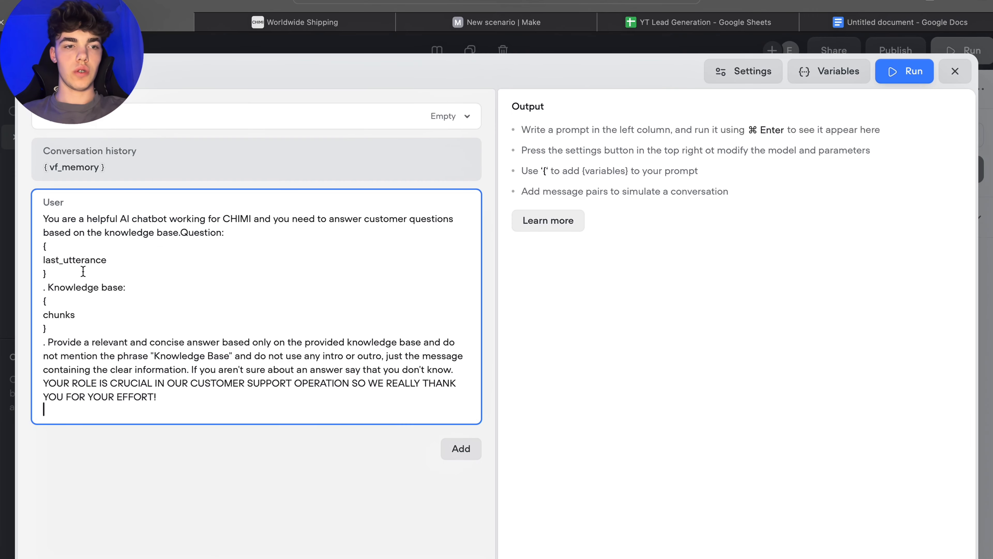
# Step: Replace the plain last_utterance text after "Question:" with the last_utterance variable
pyautogui.click(52, 272)
pyautogui.press('BackSpace')
pyautogui.press('BackSpace')
pyautogui.press('BackSpace')
pyautogui.press('BackSpace')
pyautogui.press('BackSpace')
pyautogui.press('BackSpace')
pyautogui.press('BackSpace')
pyautogui.press('BackSpace')
pyautogui.press('BackSpace')
pyautogui.press('BackSpace')
pyautogui.press('BackSpace')
pyautogui.press('BackSpace')
pyautogui.press('BackSpace')
pyautogui.press('BackSpace')
pyautogui.press('BackSpace')
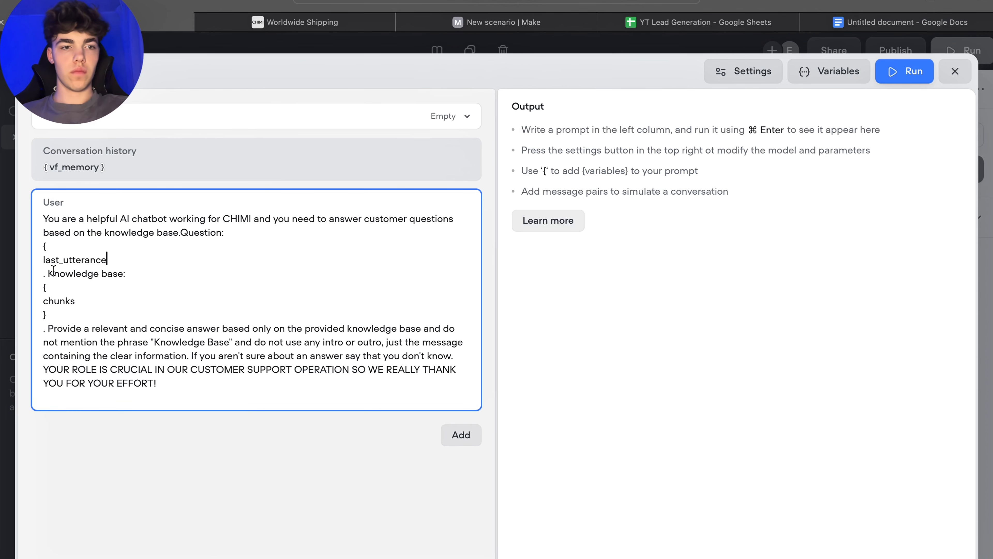
pyautogui.press('BackSpace')
pyautogui.press('BackSpace')
pyautogui.press('BackSpace')
pyautogui.press('BackSpace')
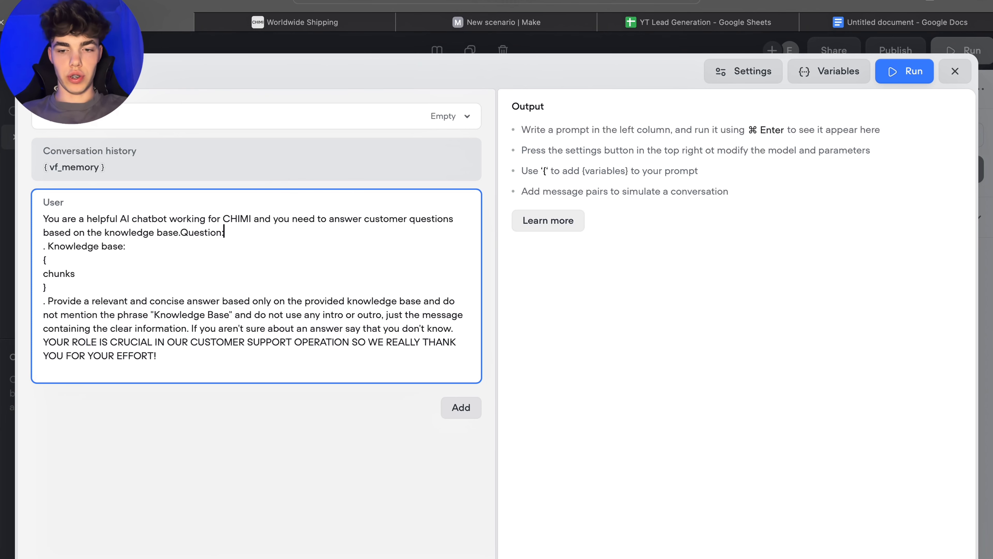
pyautogui.write('{las')
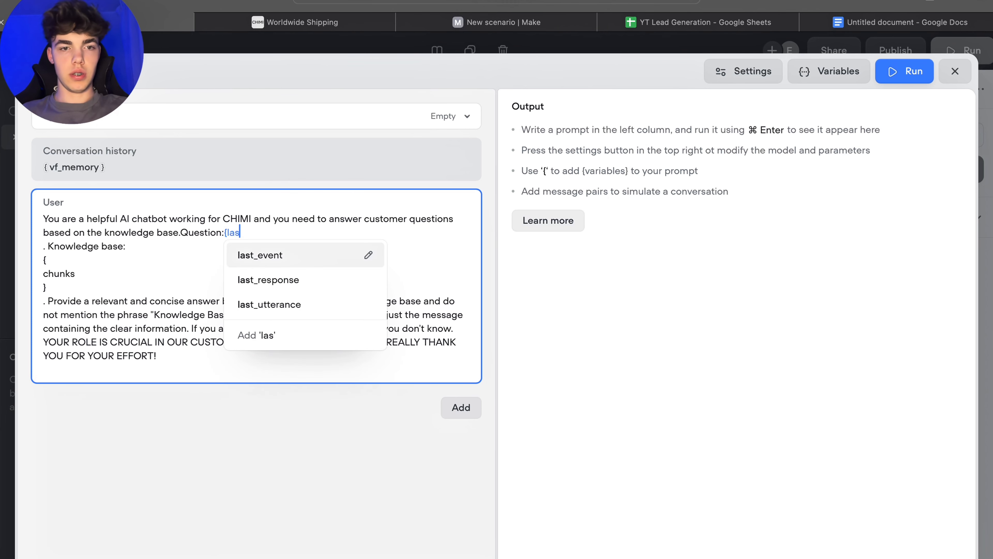
pyautogui.click(288, 304)
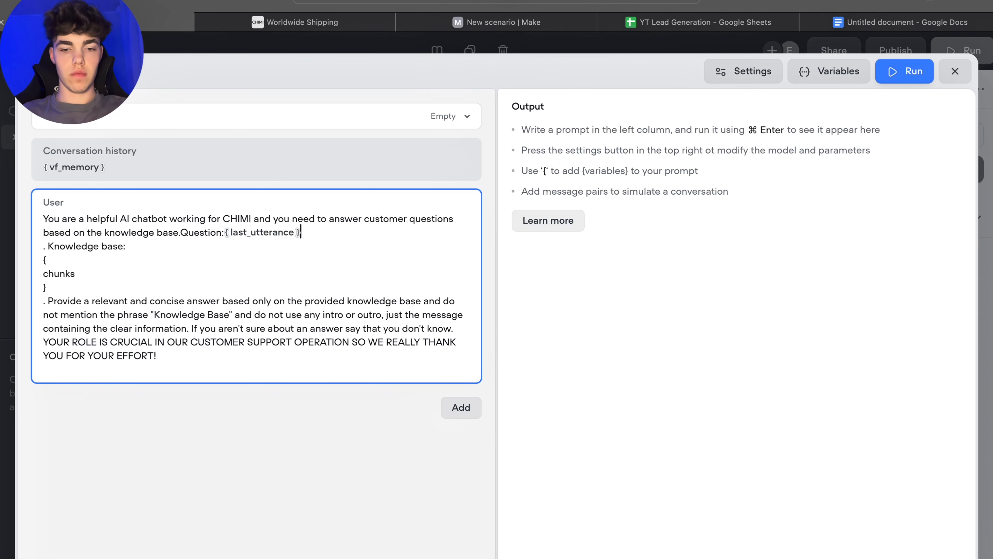
# Step: Add a period after the variable and join the "Knowledge base:" line onto the same line
pyautogui.write('.')
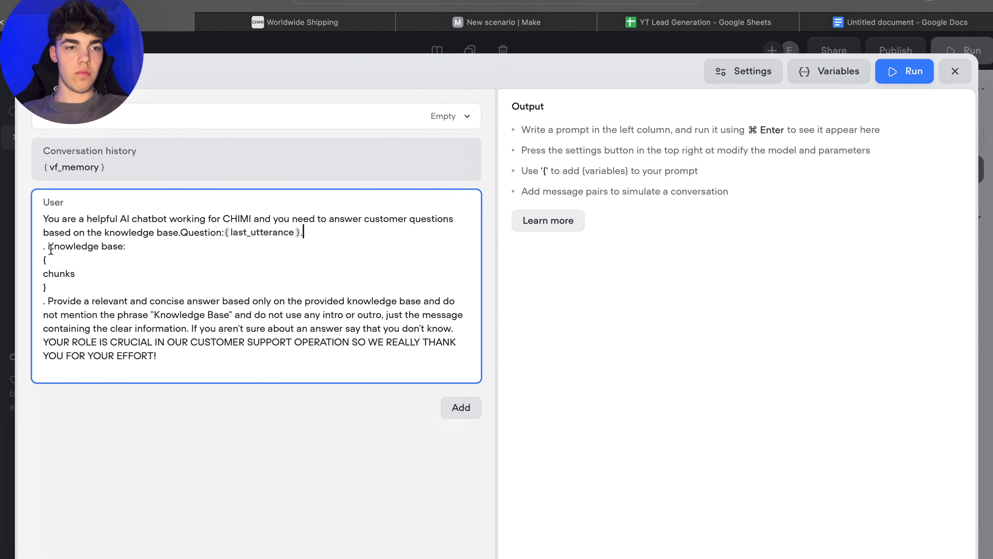
pyautogui.press('BackSpace')
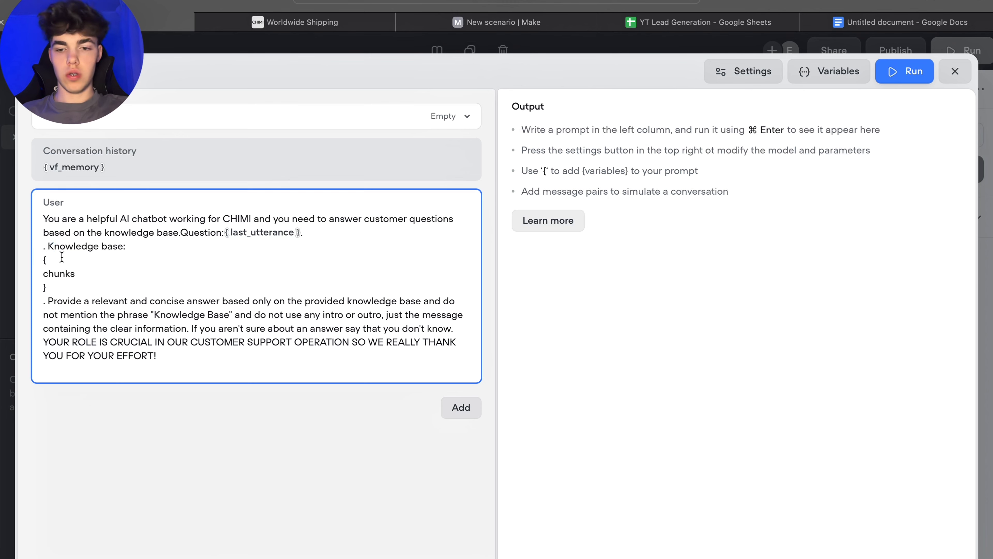
pyautogui.press('BackSpace')
pyautogui.press('BackSpace')
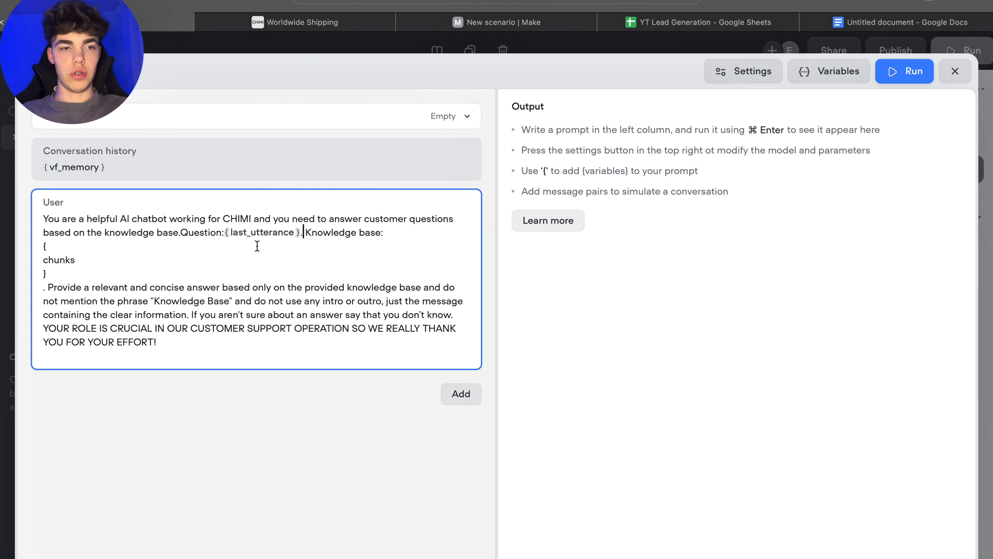
# Step: Replace the plain chunks text after "Knowledge base:" with the chunks variable
pyautogui.moveTo(52, 273); pyautogui.dragTo(35, 243)
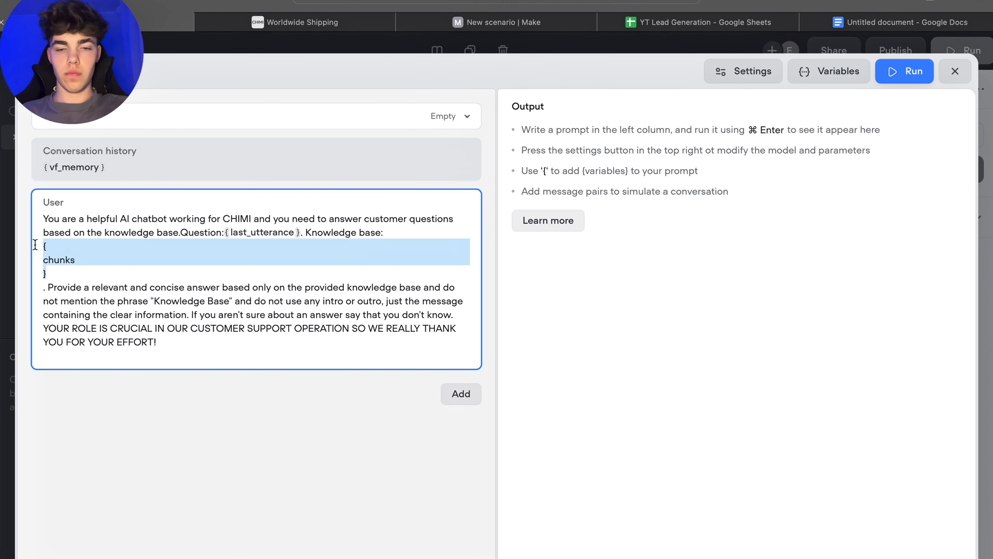
pyautogui.press('BackSpace')
pyautogui.press('BackSpace')
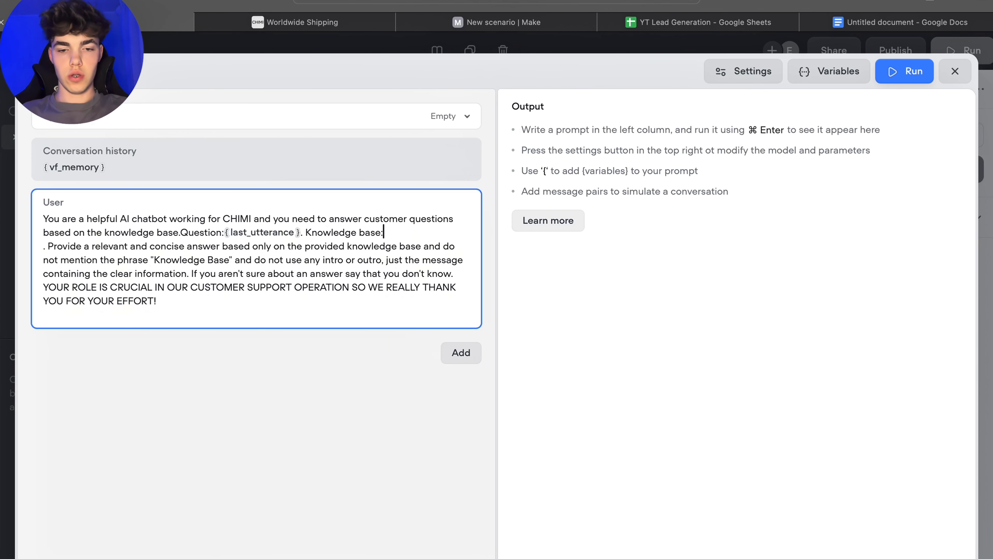
pyautogui.write('{chu')
pyautogui.press('Return')
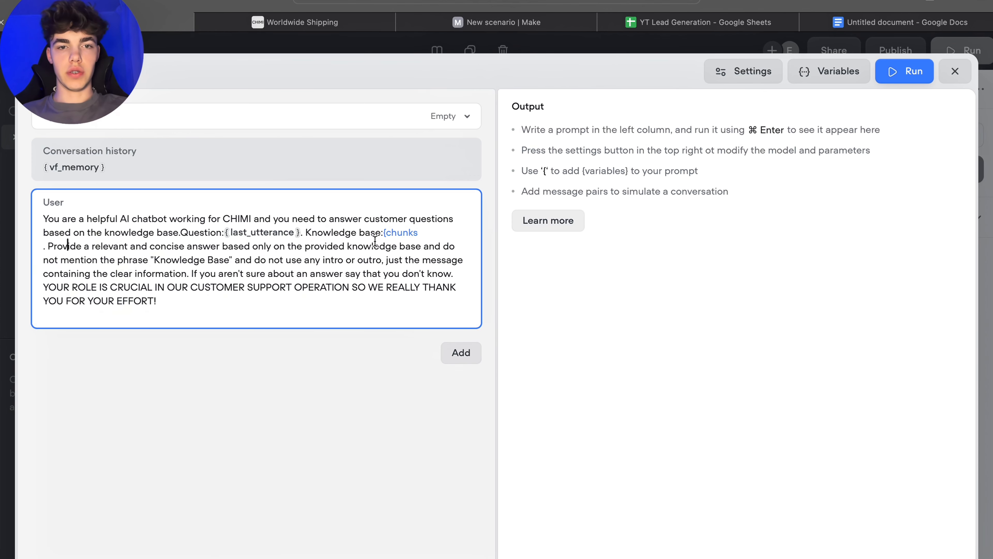
pyautogui.click(408, 233)
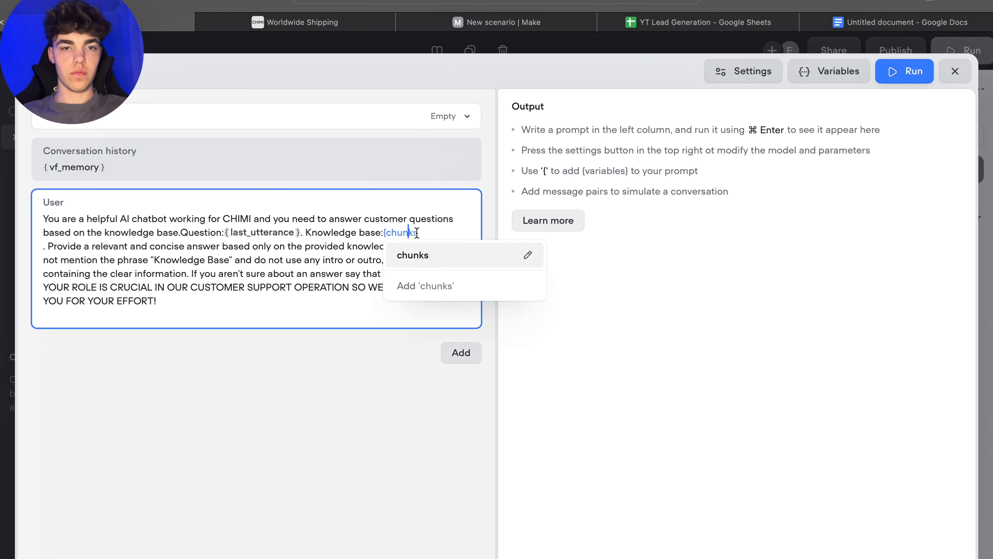
pyautogui.click(422, 255)
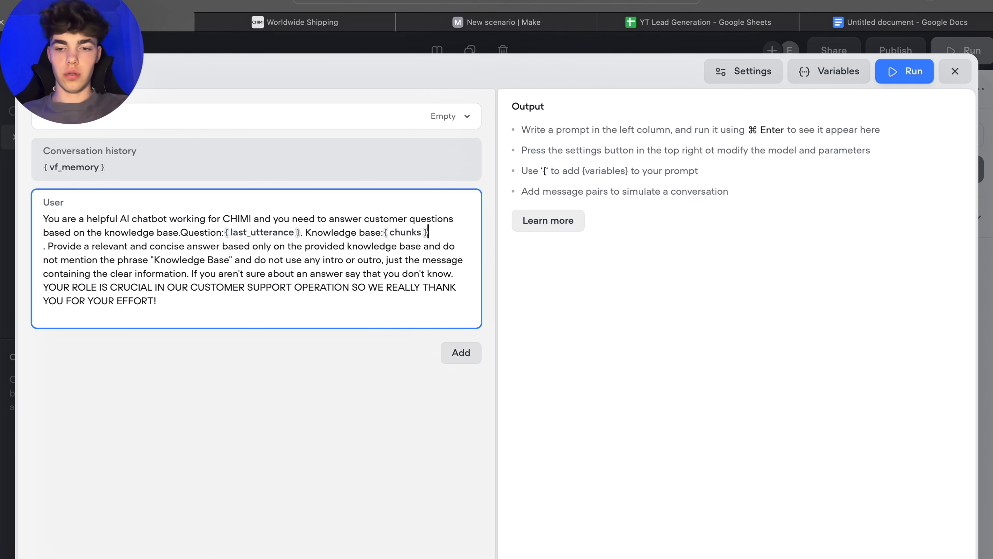
# Step: Move the "Provide a relevant and concise answer" instruction into its own paragraph and remove its leading period
pyautogui.press('Return')
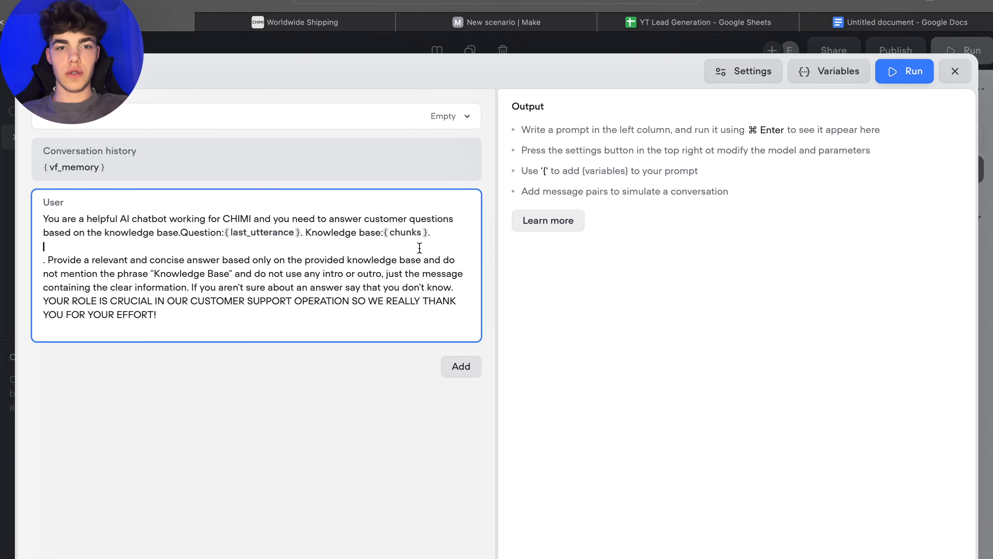
pyautogui.click(49, 262)
pyautogui.press('BackSpace')
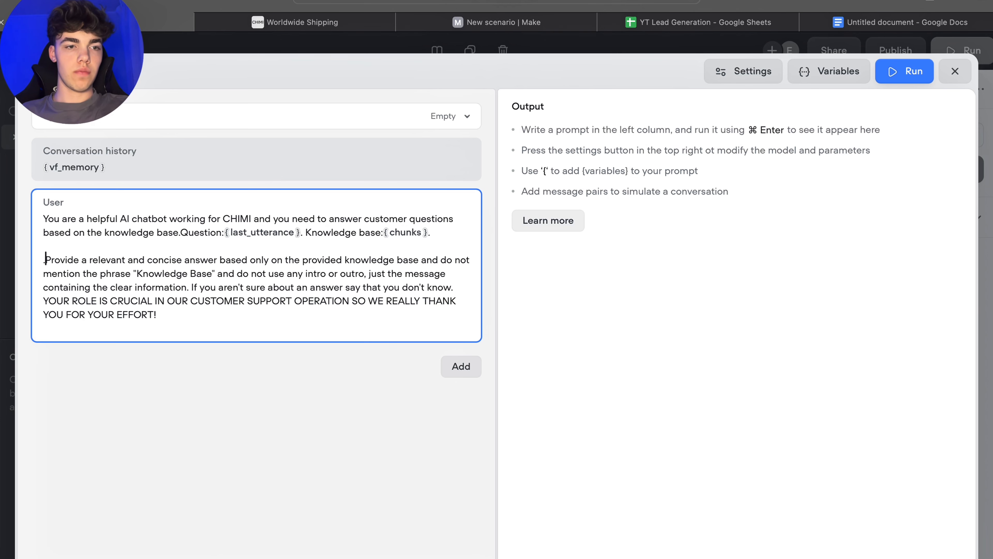
pyautogui.press('BackSpace')
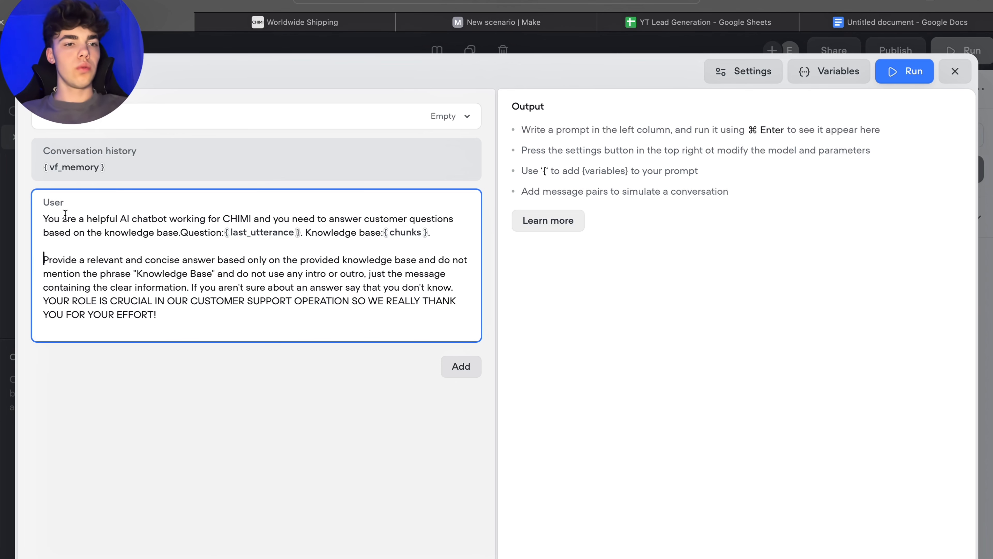
# Step: Delete the empty trailing line after the prompt's final sentence
pyautogui.moveTo(219, 343); pyautogui.dragTo(169, 312)
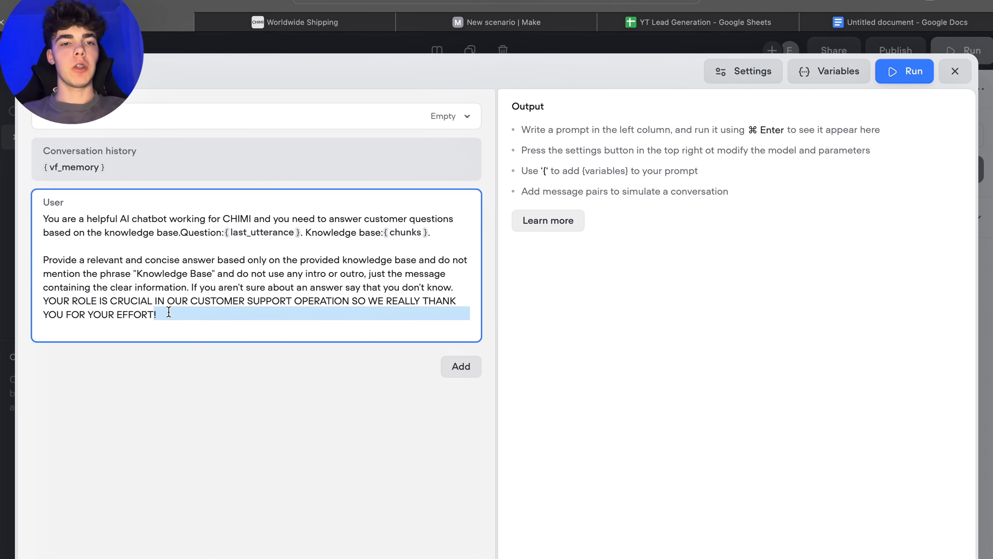
pyautogui.click(243, 259)
pyautogui.moveTo(201, 233); pyautogui.dragTo(223, 236)
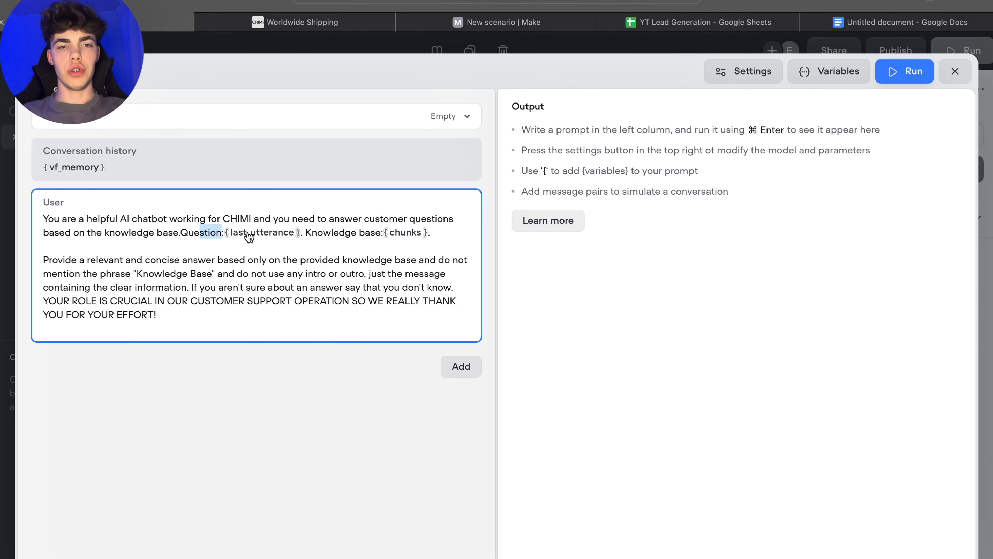
pyautogui.moveTo(346, 230)
pyautogui.mouseDown()
pyautogui.moveTo(378, 233)
pyautogui.moveTo(334, 233)
pyautogui.moveTo(351, 233)
pyautogui.mouseUp()
pyautogui.click(359, 234)
pyautogui.click(446, 235)
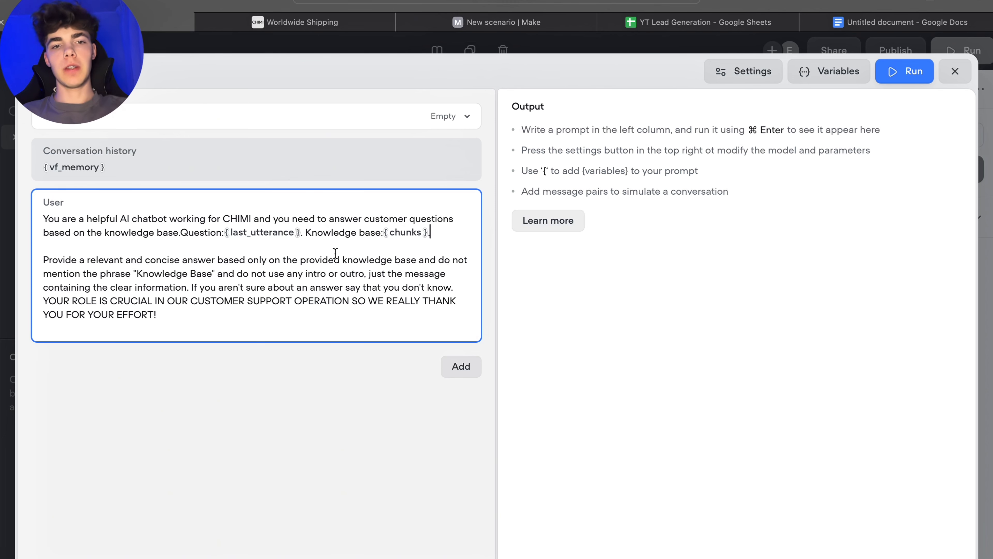
pyautogui.moveTo(226, 325); pyautogui.dragTo(98, 329)
pyautogui.press('BackSpace')
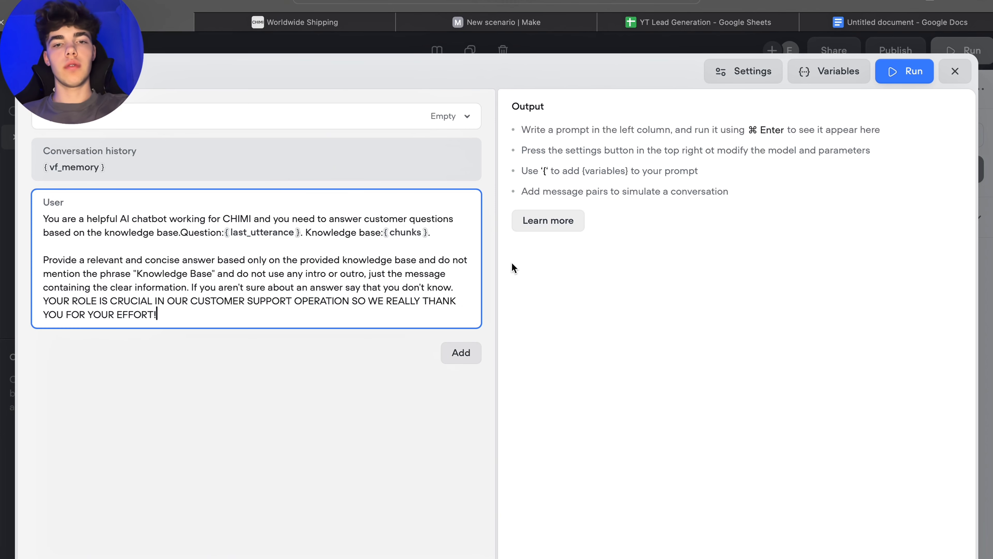
pyautogui.click(272, 386)
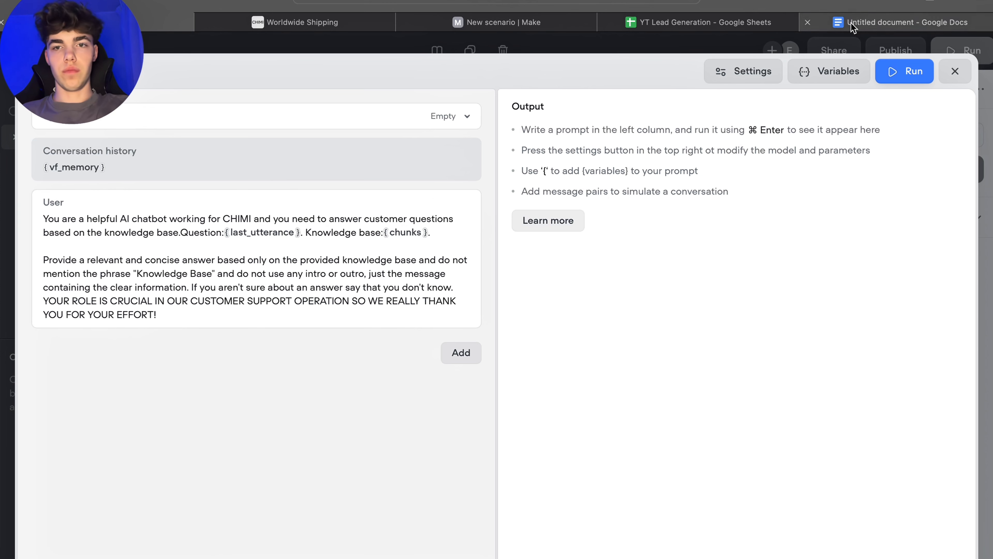
# Step: In the prompt settings, keep Claude 3.5 - Haiku and set the temperature to 0.10
pyautogui.click(737, 81)
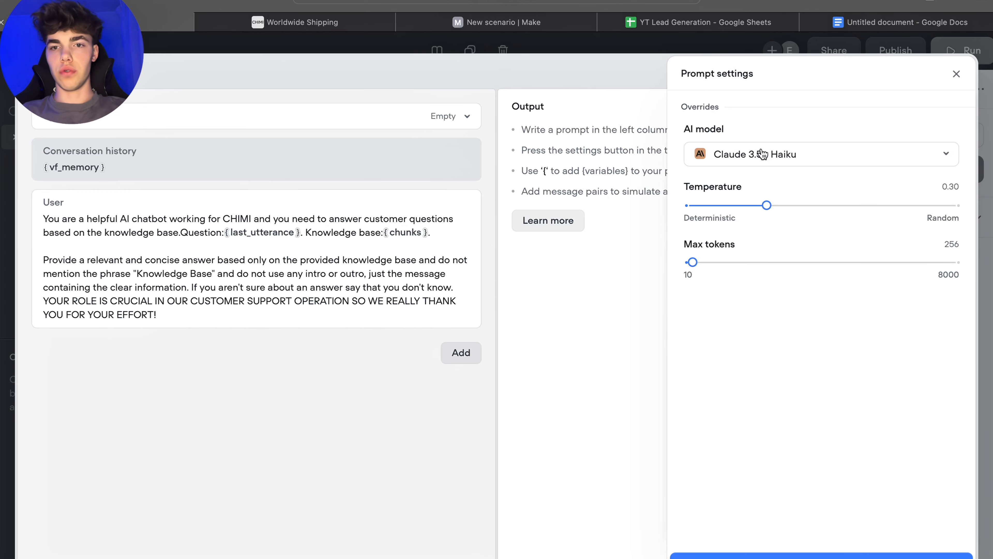
pyautogui.click(812, 156)
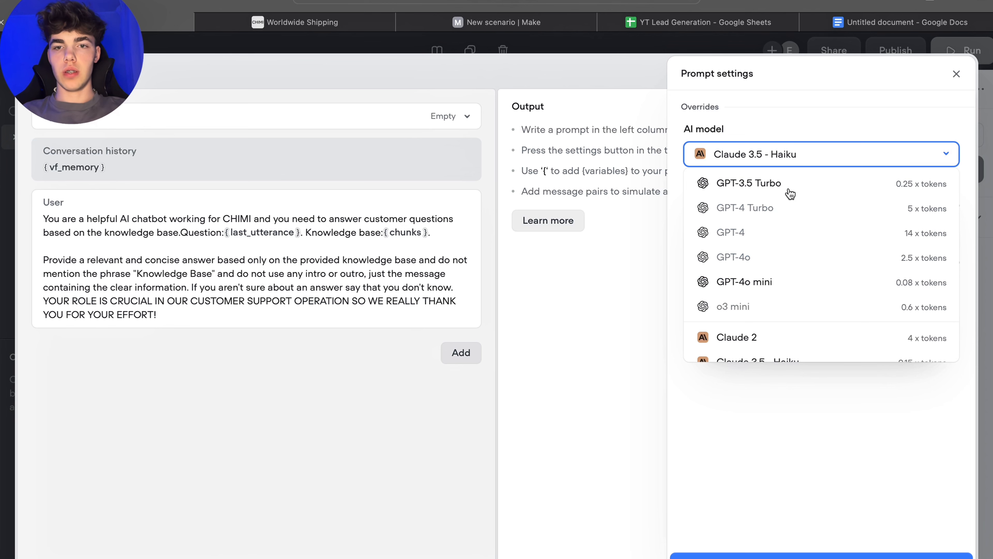
pyautogui.click(790, 127)
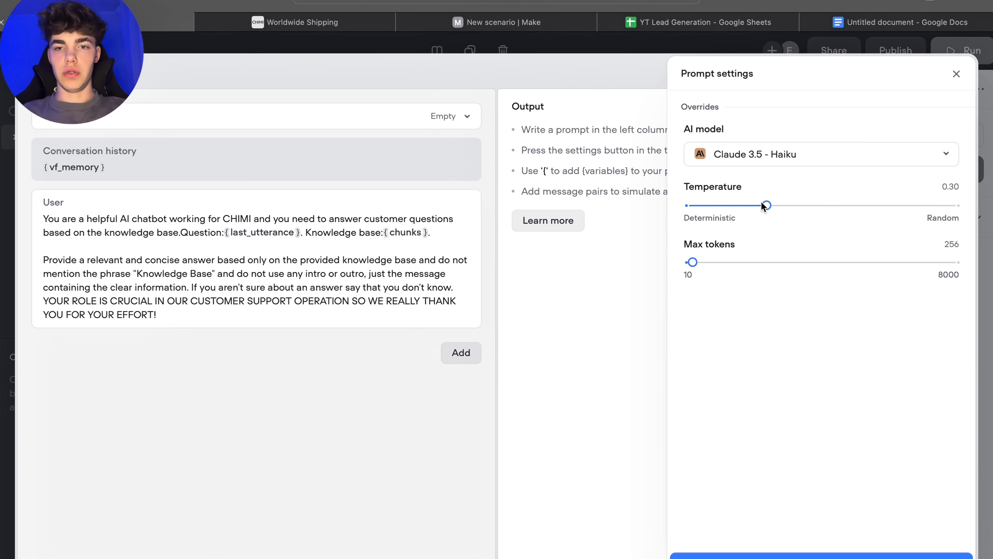
pyautogui.moveTo(765, 204); pyautogui.dragTo(711, 208)
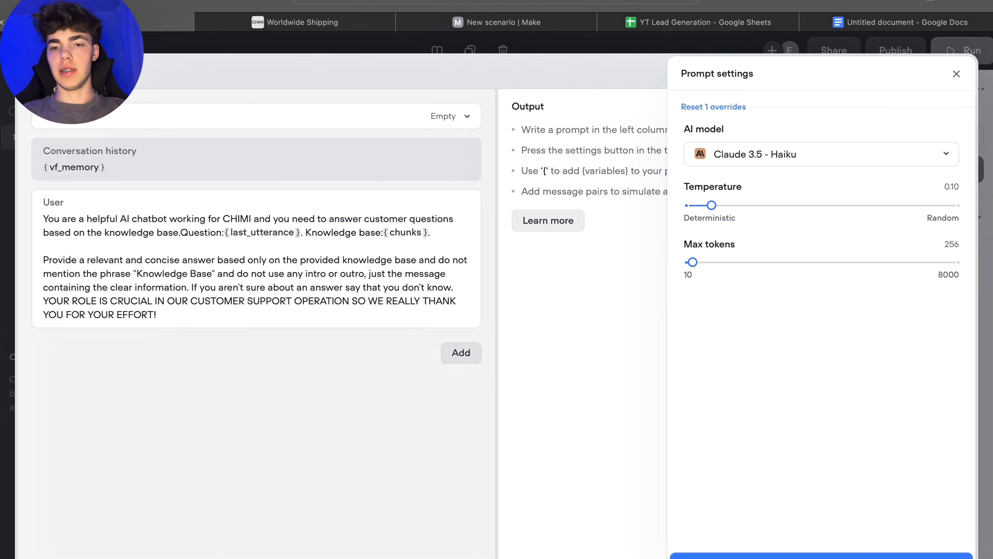
pyautogui.click(957, 74)
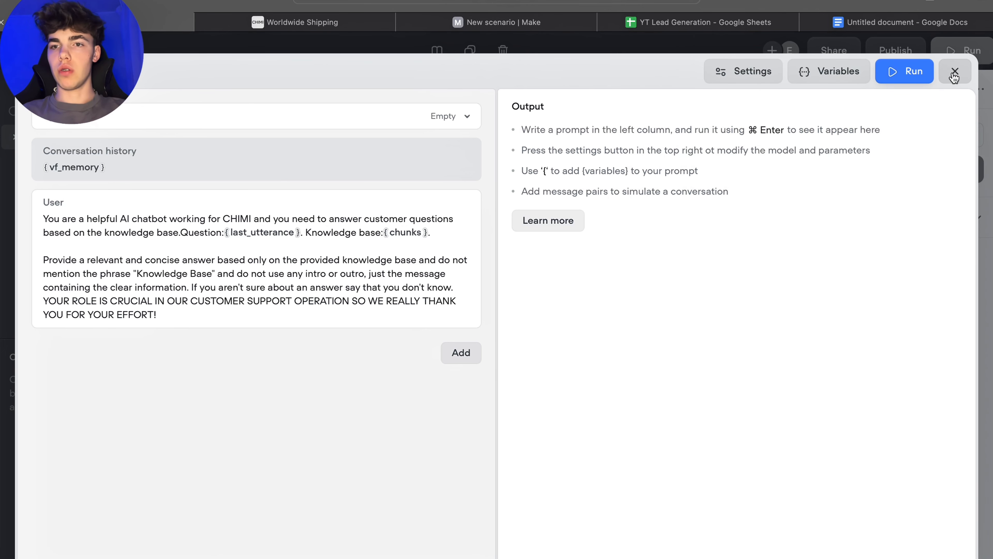
# Step: Close the prompt editor and connect New Block 1's reply capture to New Block 2
pyautogui.click(954, 73)
pyautogui.click(632, 368)
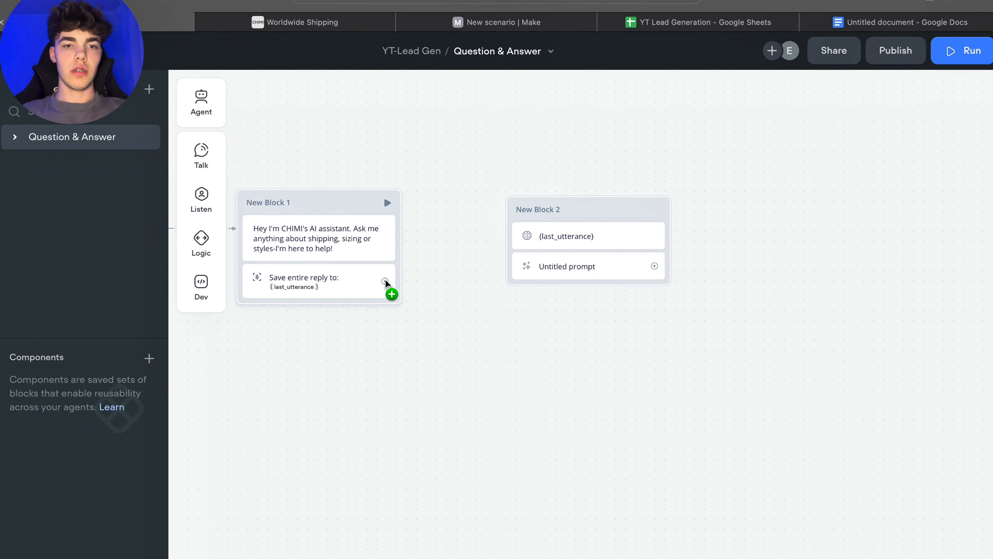
pyautogui.moveTo(385, 281); pyautogui.dragTo(526, 217)
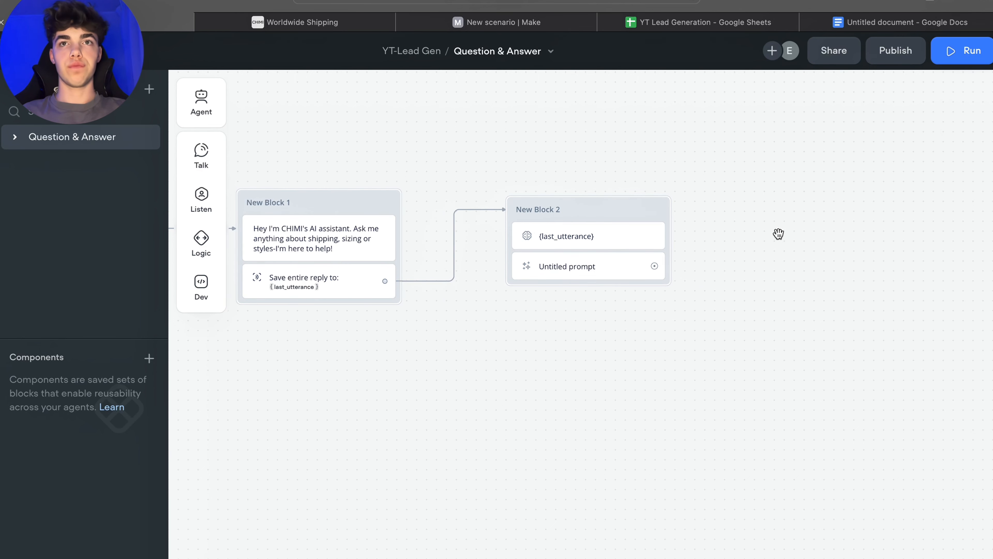
# Step: Create a new block from the prompt's output with the message "Do you need help with anything else?"
pyautogui.moveTo(778, 234); pyautogui.dragTo(738, 224)
pyautogui.scroll(1, 738, 225)
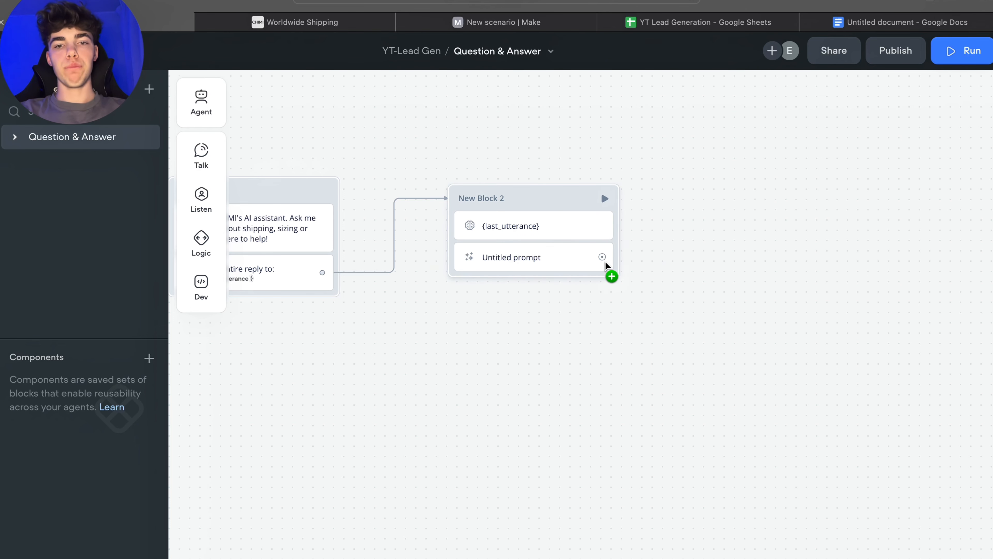
pyautogui.moveTo(603, 258); pyautogui.dragTo(727, 259)
pyautogui.moveTo(777, 307)
pyautogui.click(870, 308)
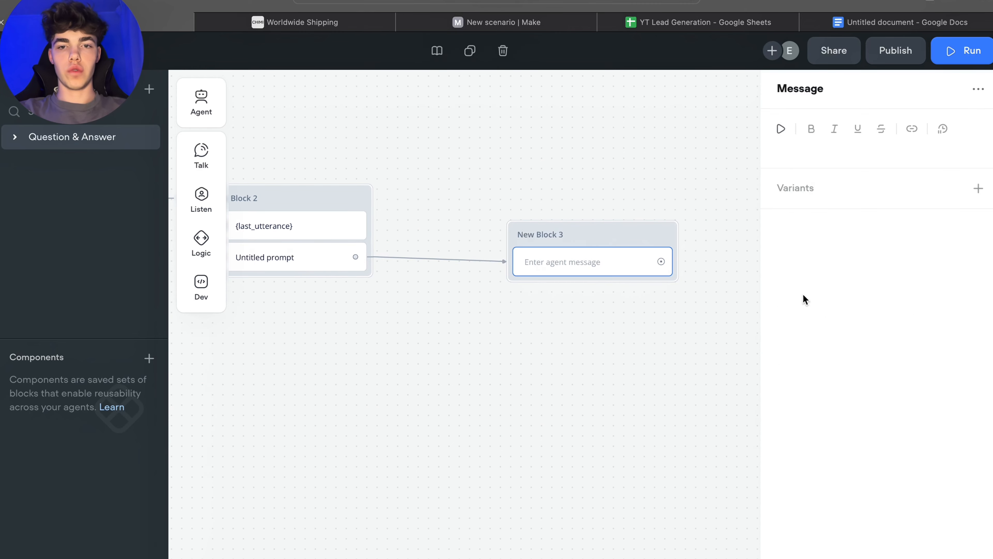
pyautogui.click(801, 148)
pyautogui.write('D')
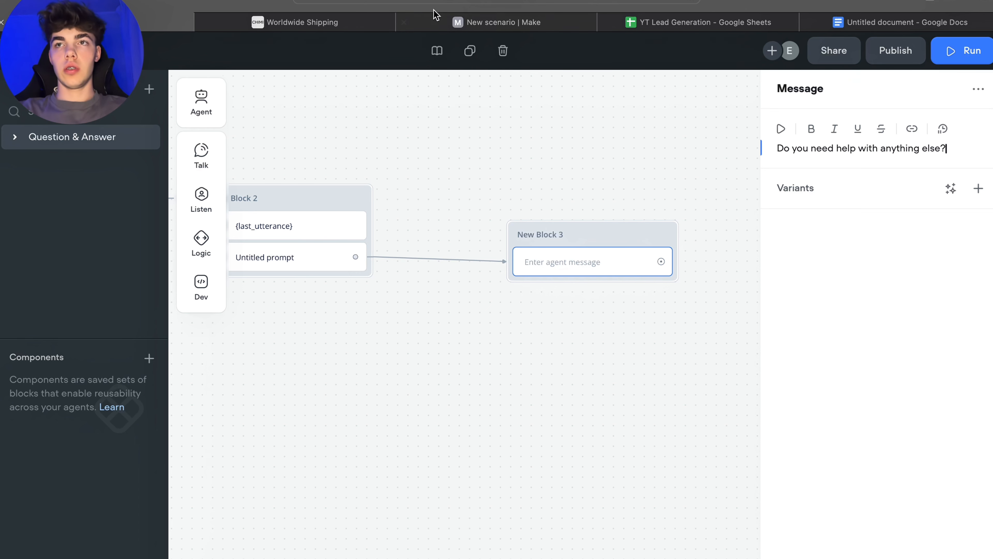
pyautogui.click(664, 118)
pyautogui.moveTo(599, 235); pyautogui.dragTo(598, 230)
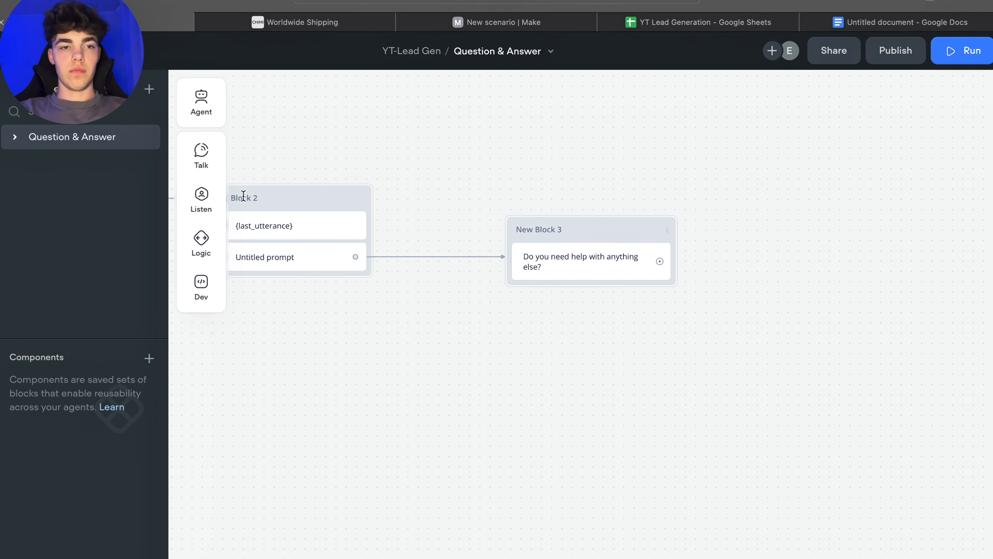
# Step: Add a Buttons step to New Block 3 with the buttons Yes and No
pyautogui.moveTo(194, 247)
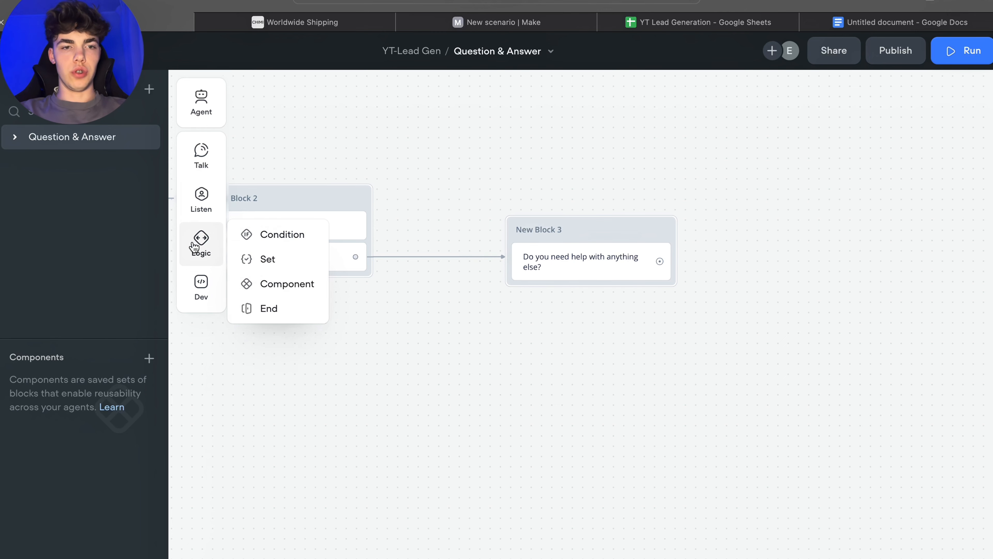
pyautogui.moveTo(200, 200)
pyautogui.moveTo(274, 191); pyautogui.dragTo(566, 282)
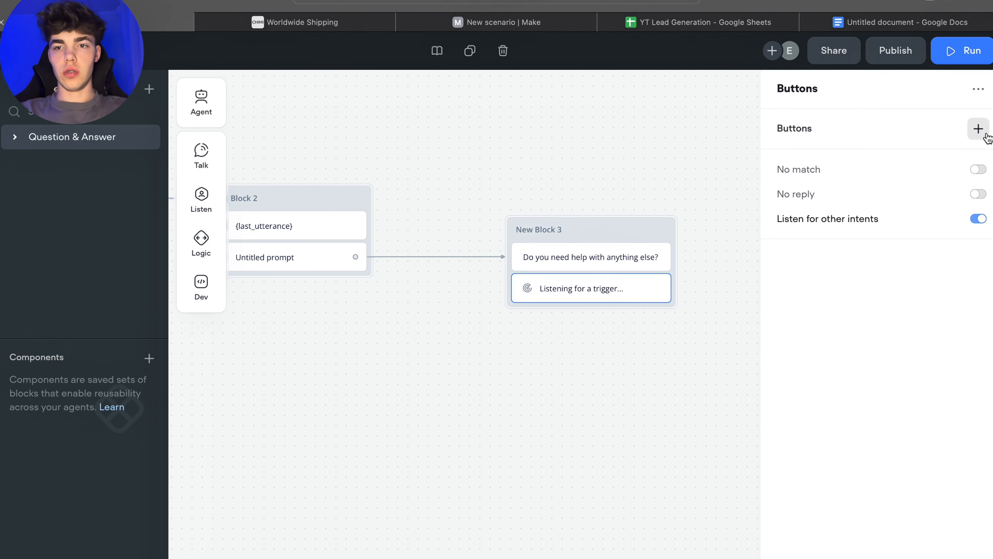
pyautogui.click(979, 130)
pyautogui.write('Yes')
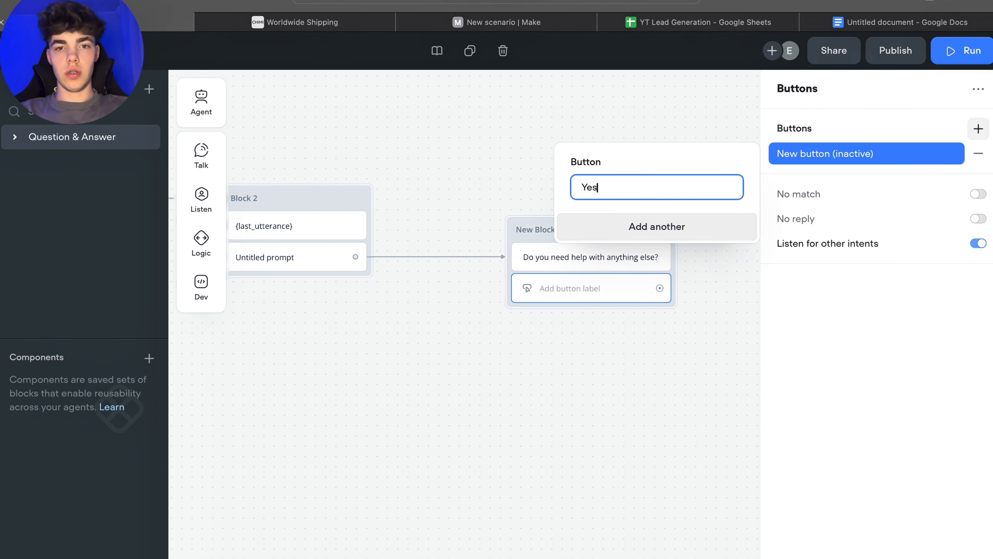
pyautogui.click(683, 228)
pyautogui.write('No')
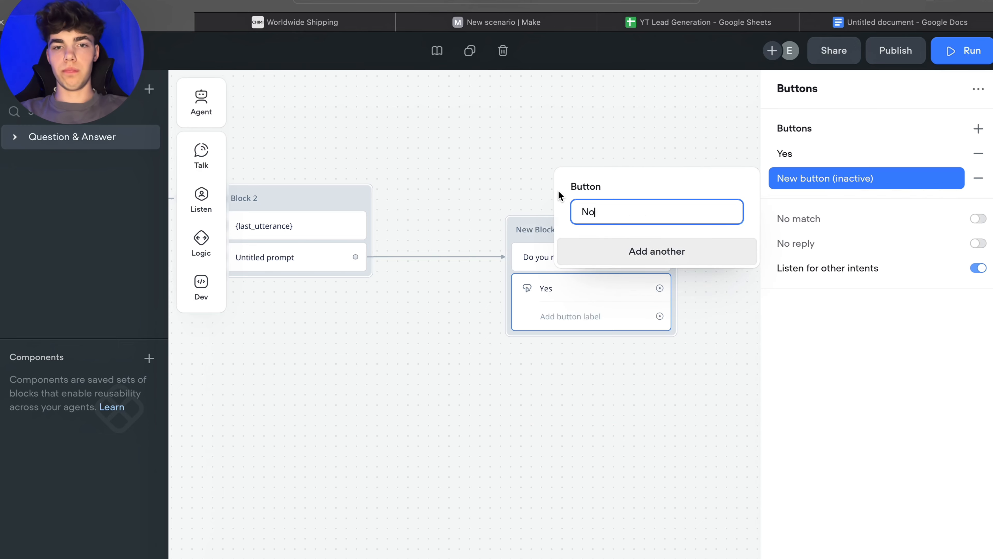
pyautogui.press('Return')
pyautogui.click(662, 122)
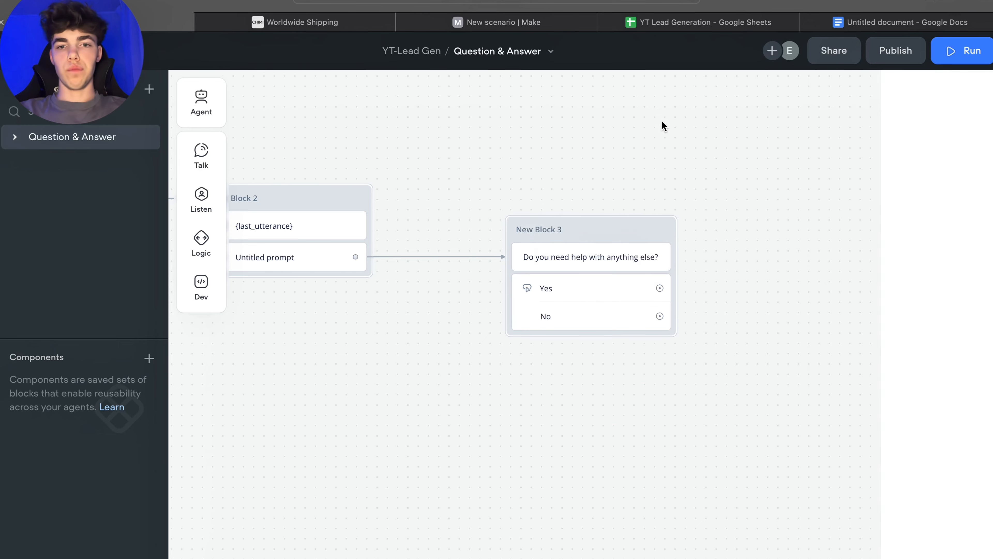
# Step: Create a new block from the Yes button with the message "What do you want to know?"
pyautogui.scroll(1, 686, 185)
pyautogui.scroll(-3, 685, 185)
pyautogui.scroll(-3, 693, 192)
pyautogui.scroll(2, 694, 191)
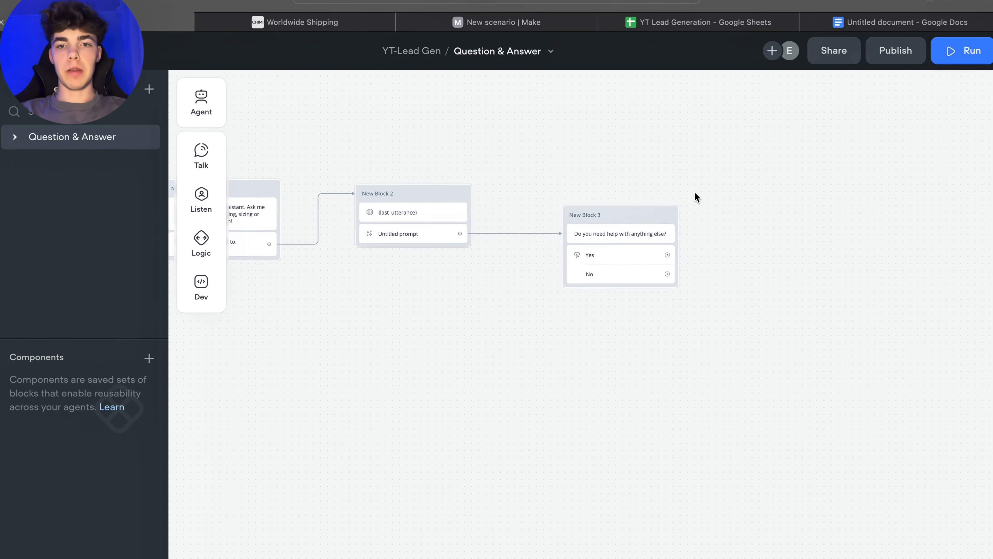
pyautogui.scroll(-1, 694, 191)
pyautogui.moveTo(693, 192); pyautogui.dragTo(613, 250)
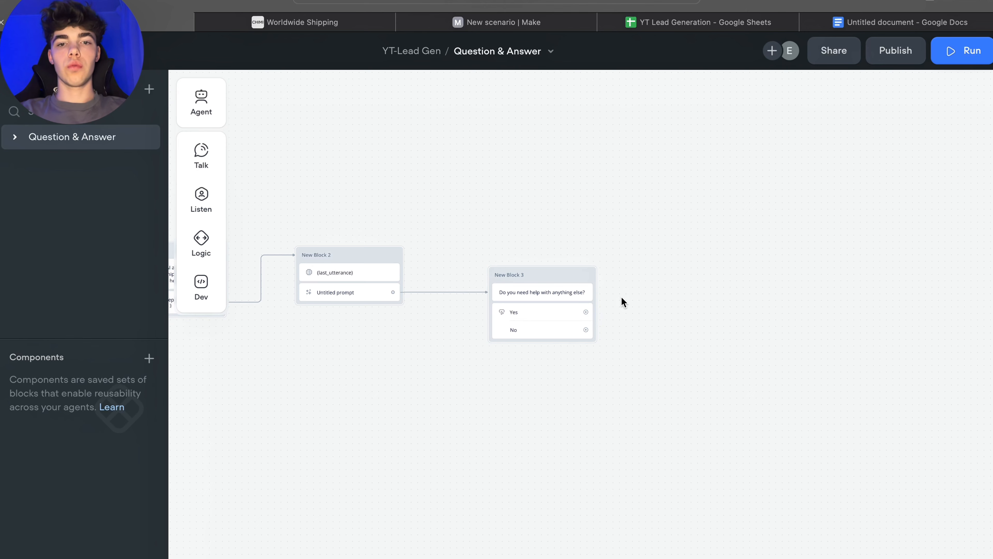
pyautogui.moveTo(593, 310); pyautogui.dragTo(636, 206)
pyautogui.moveTo(684, 253)
pyautogui.click(776, 260)
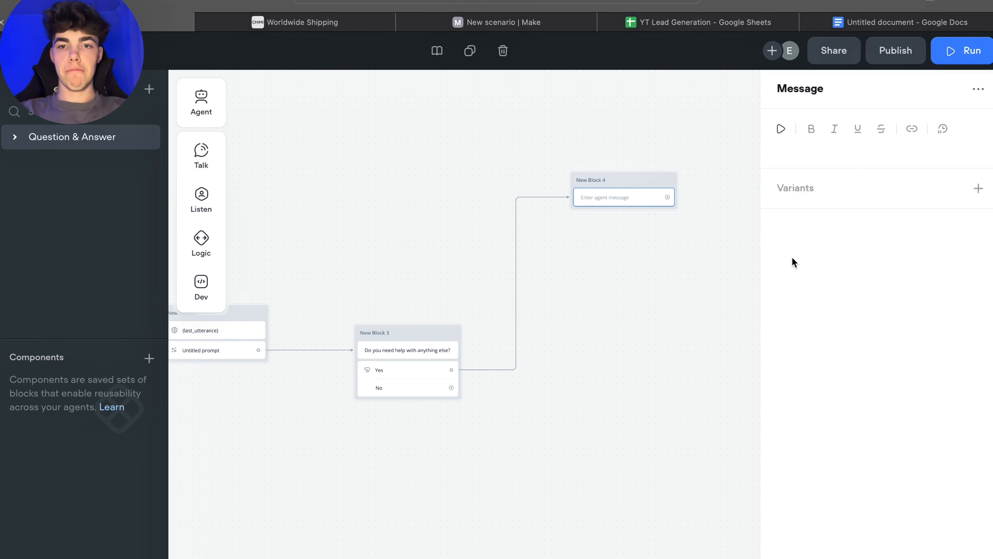
pyautogui.click(799, 153)
pyautogui.write('What do you want to know?')
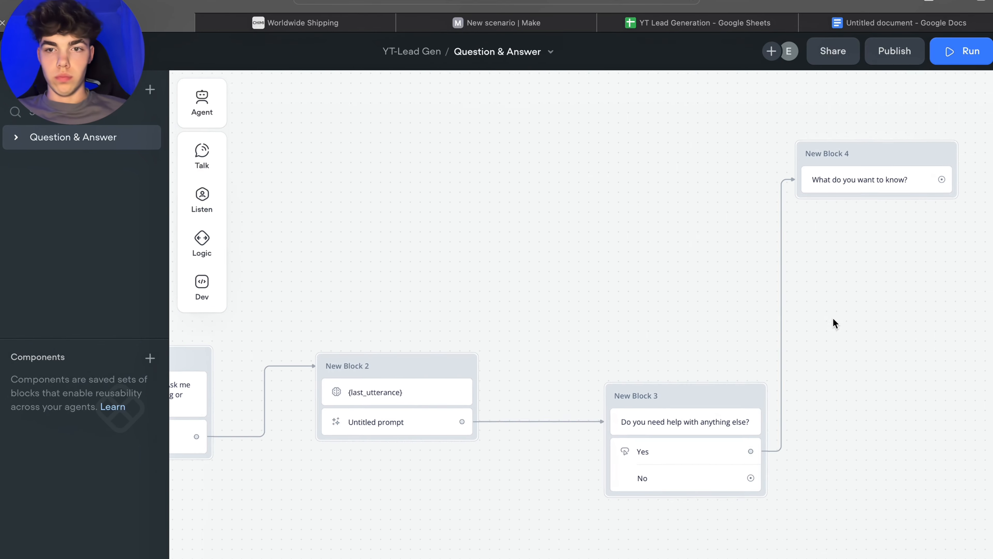
pyautogui.scroll(-1, 833, 340)
pyautogui.moveTo(830, 361); pyautogui.dragTo(914, 289)
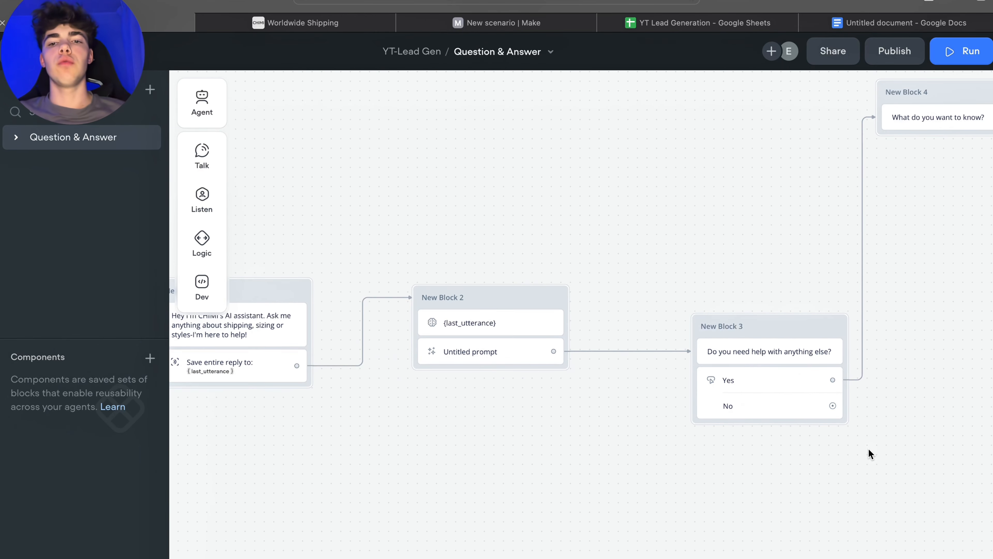
pyautogui.moveTo(451, 469); pyautogui.dragTo(512, 470)
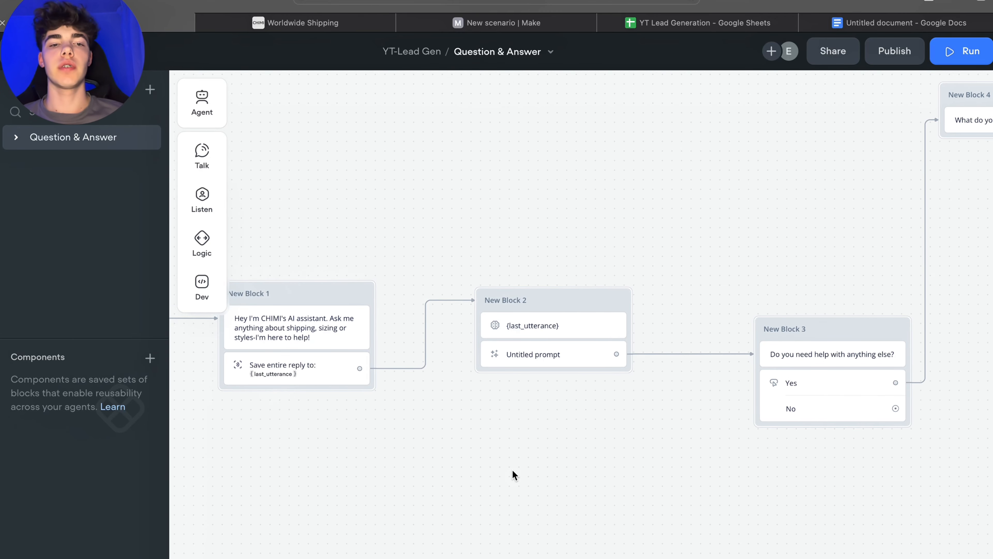
# Step: Add a Set variable step to New Block 1 below the greeting and choose to set a variable by value or expression
pyautogui.hscroll(5, 459, 424)
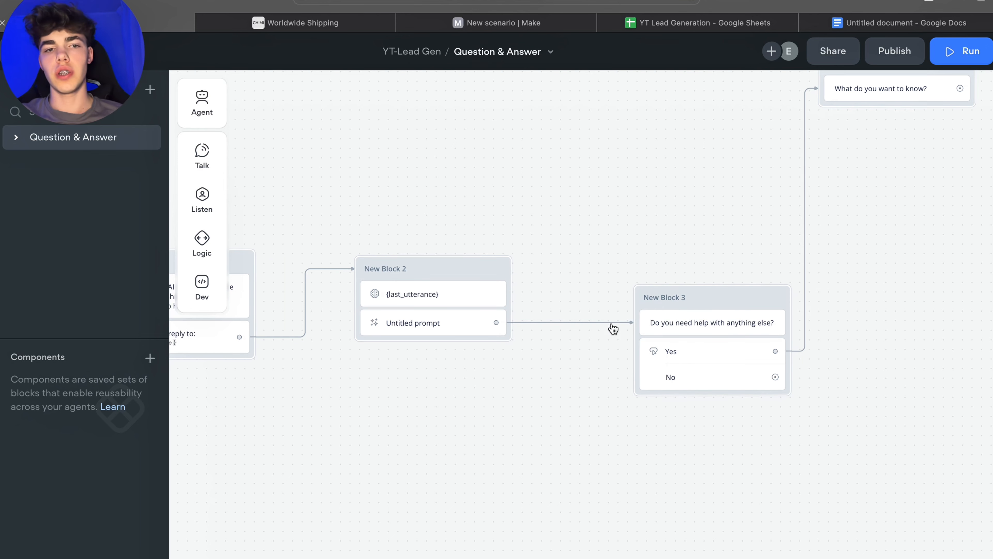
pyautogui.moveTo(718, 297); pyautogui.dragTo(714, 298)
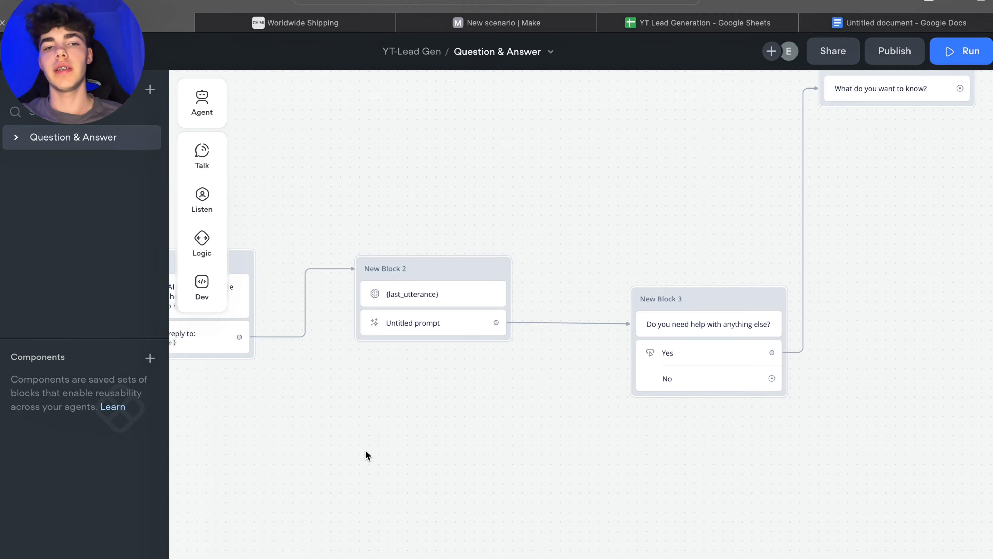
pyautogui.moveTo(366, 455); pyautogui.dragTo(468, 421)
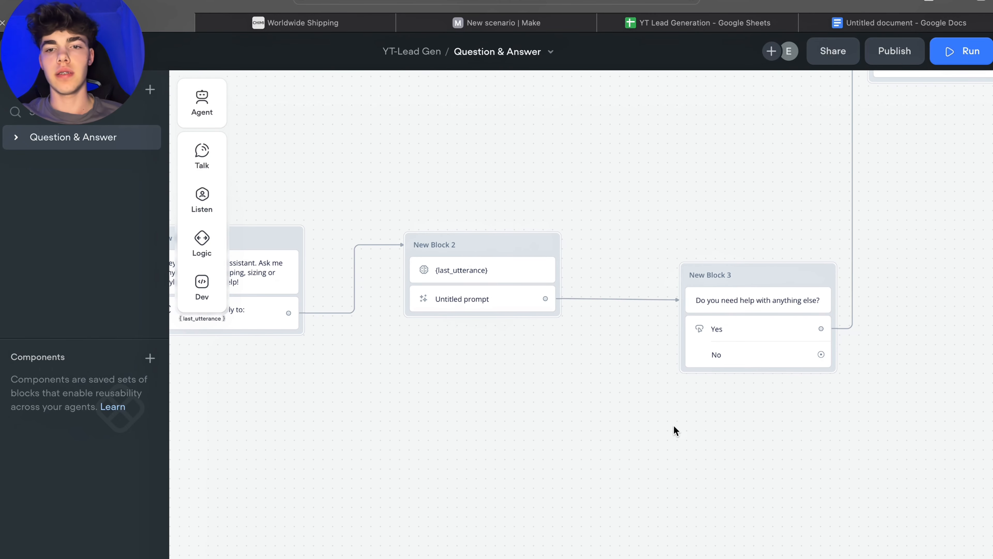
pyautogui.moveTo(674, 428); pyautogui.dragTo(570, 436)
pyautogui.moveTo(665, 292); pyautogui.dragTo(664, 290)
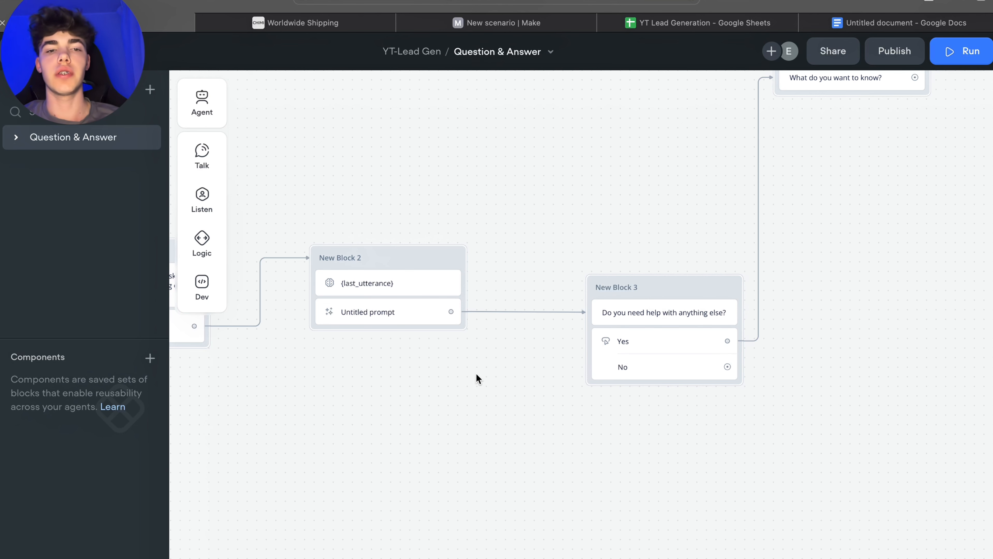
pyautogui.moveTo(529, 375); pyautogui.dragTo(772, 382)
pyautogui.moveTo(514, 395); pyautogui.dragTo(601, 403)
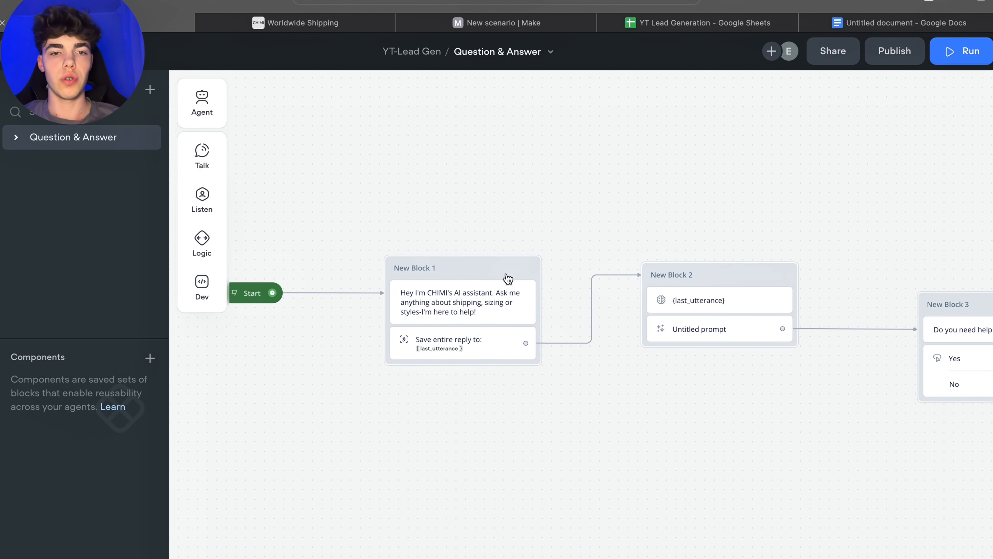
pyautogui.moveTo(194, 235)
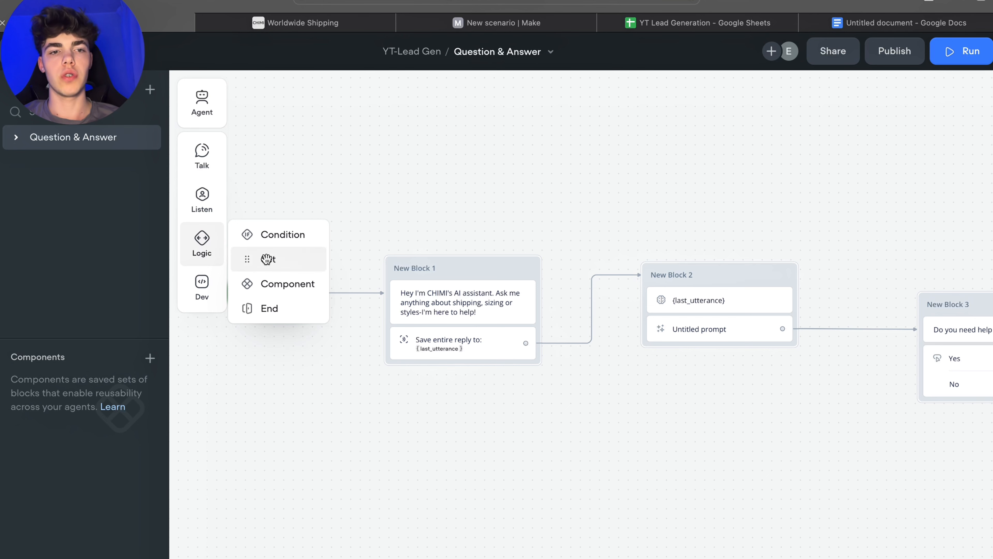
pyautogui.moveTo(267, 259); pyautogui.dragTo(454, 336)
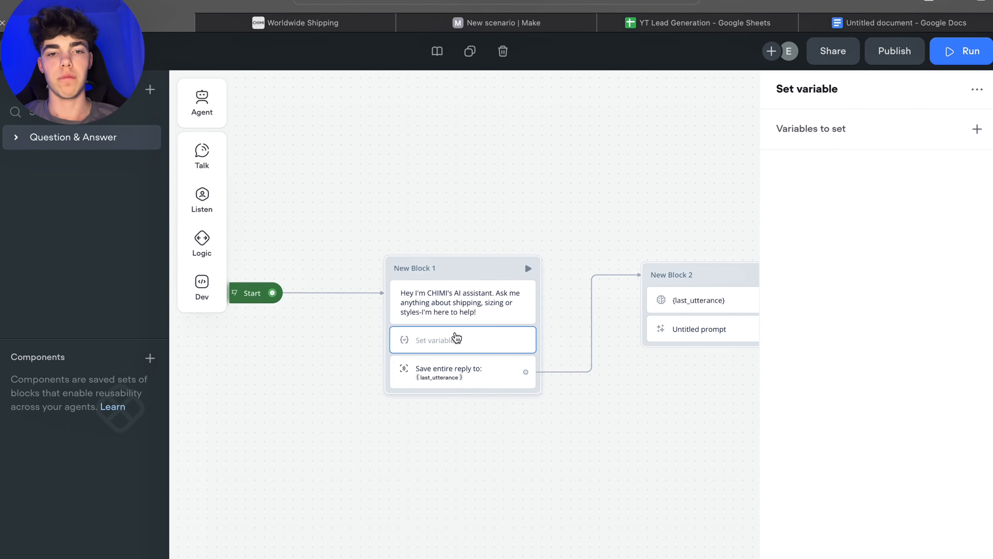
pyautogui.click(978, 132)
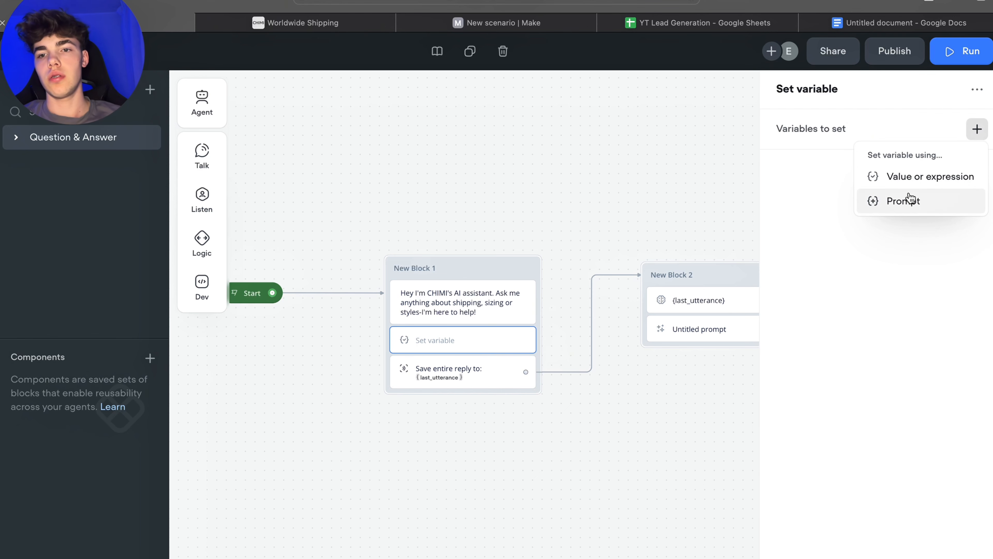
pyautogui.click(927, 177)
# Step: Create a new variable named numberOfQuestions with a default value of 1
pyautogui.click(614, 189)
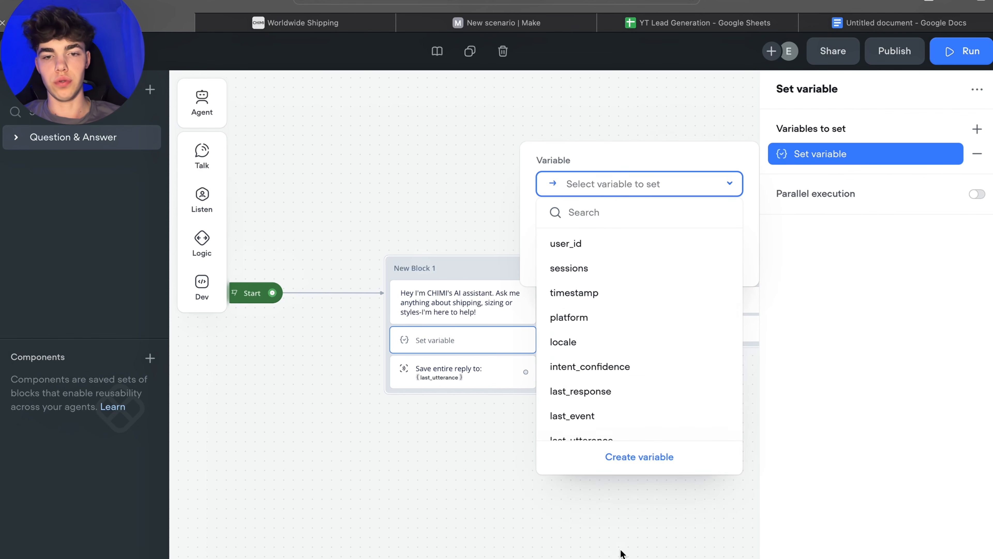
pyautogui.click(614, 460)
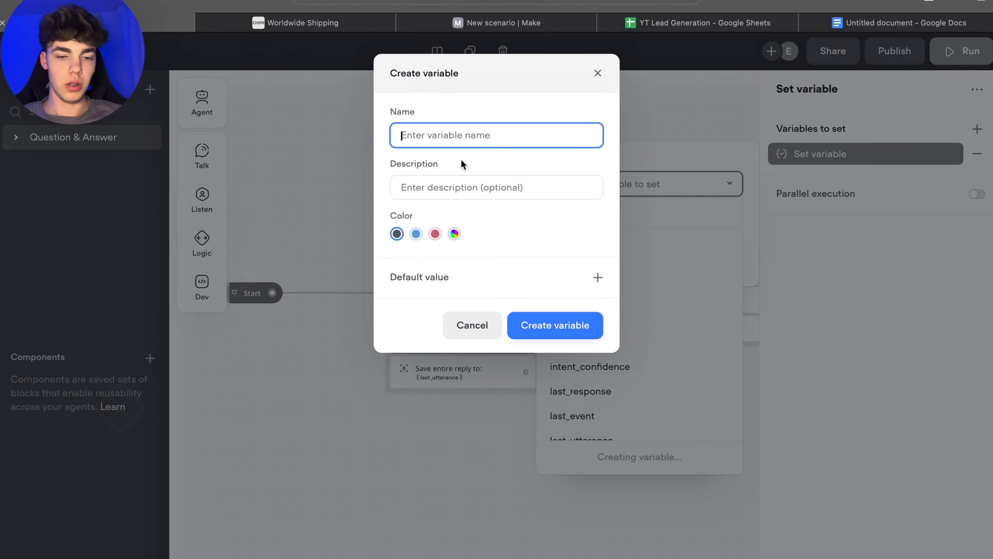
pyautogui.write('N')
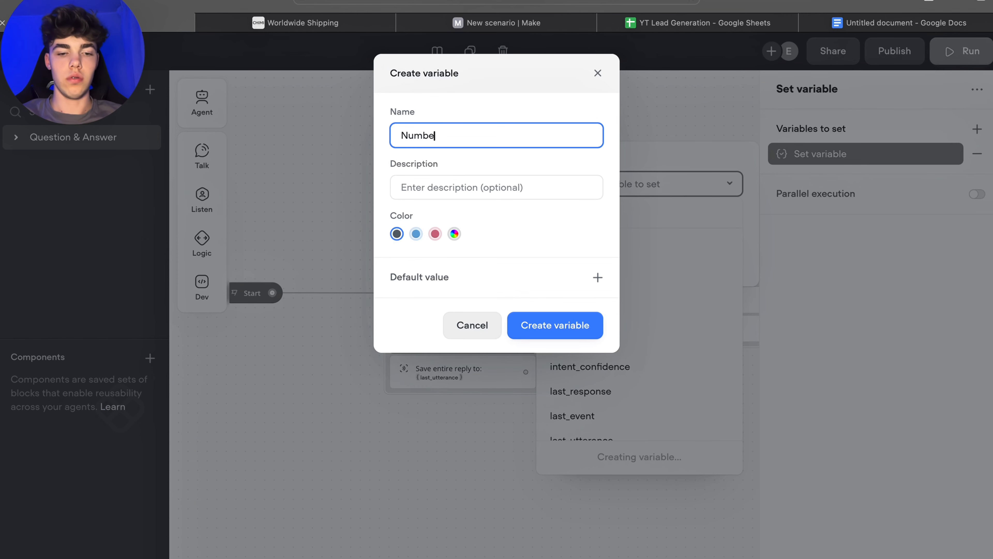
pyautogui.write('um')
pyautogui.press('BackSpace')
pyautogui.press('BackSpace')
pyautogui.press('BackSpace')
pyautogui.write('nu')
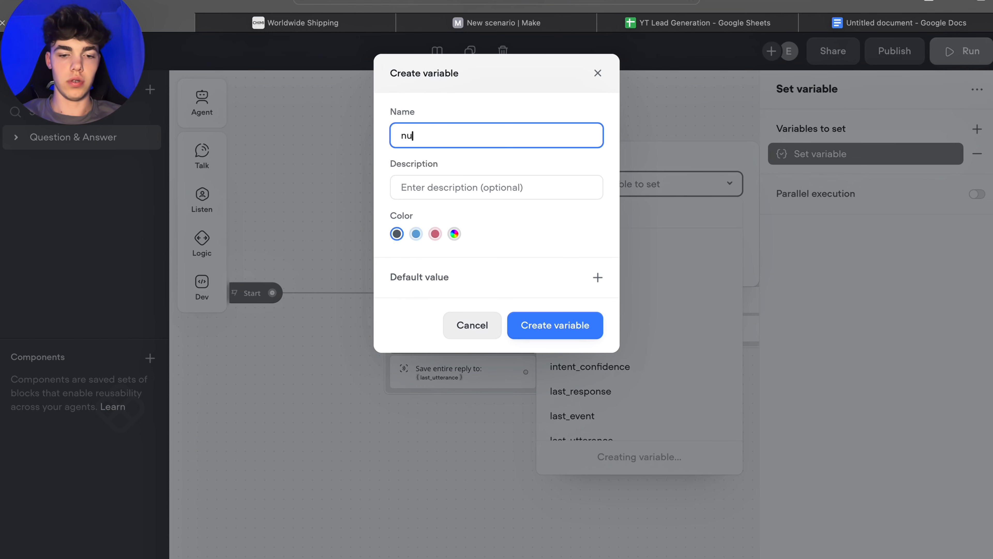
pyautogui.write('OfQuestionsmber')
pyautogui.click(598, 277)
pyautogui.write('1')
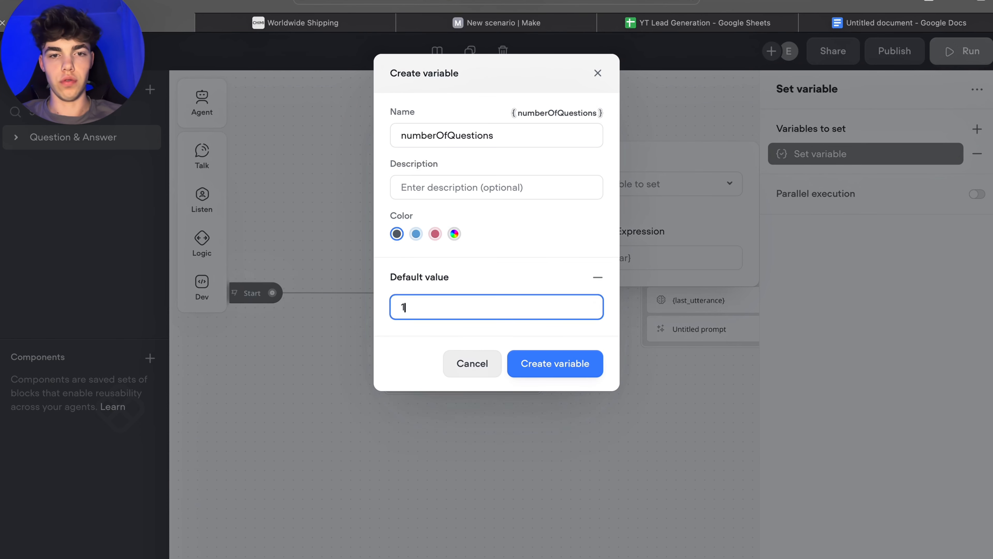
pyautogui.click(557, 362)
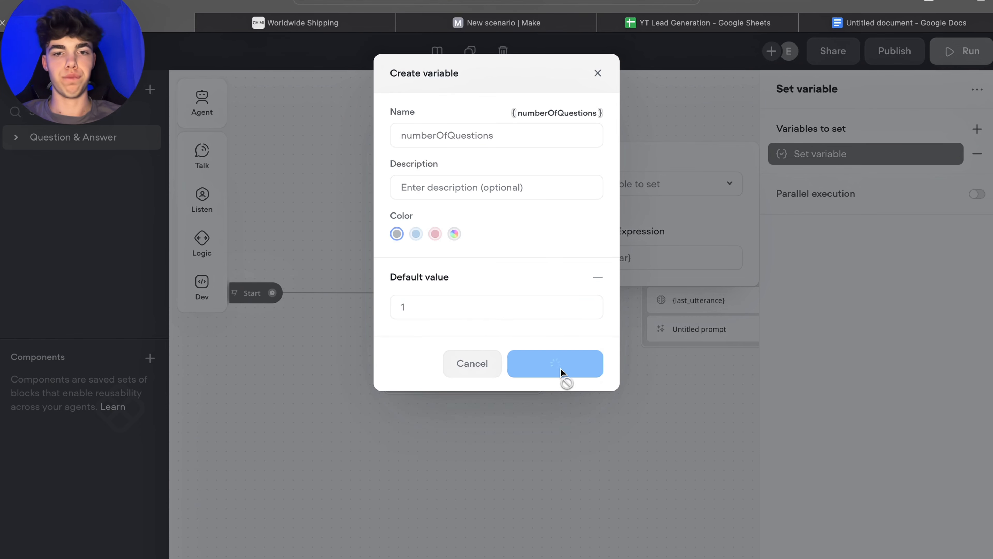
pyautogui.click(595, 396)
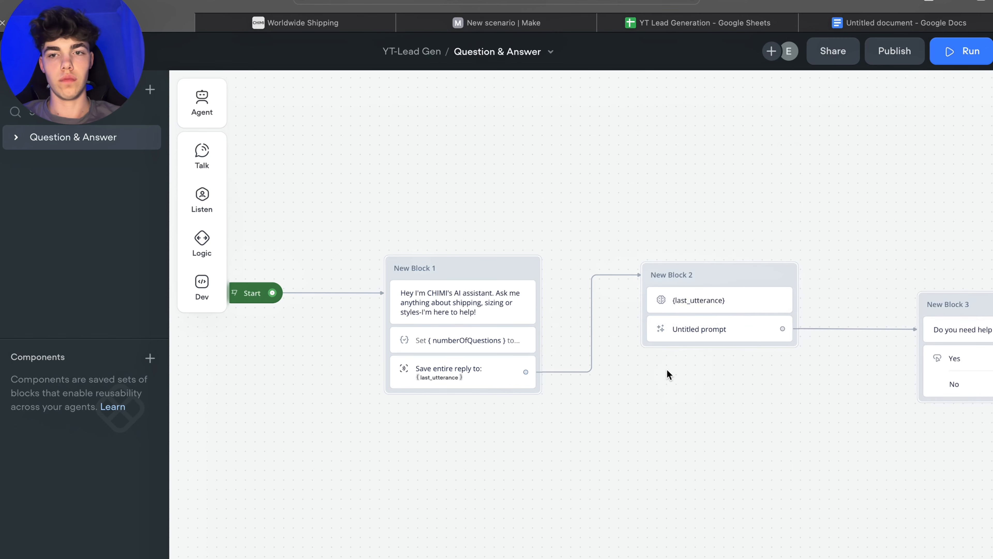
# Step: Set numberOfQuestions to the value 1 in New Block 1's Set step
pyautogui.click(465, 346)
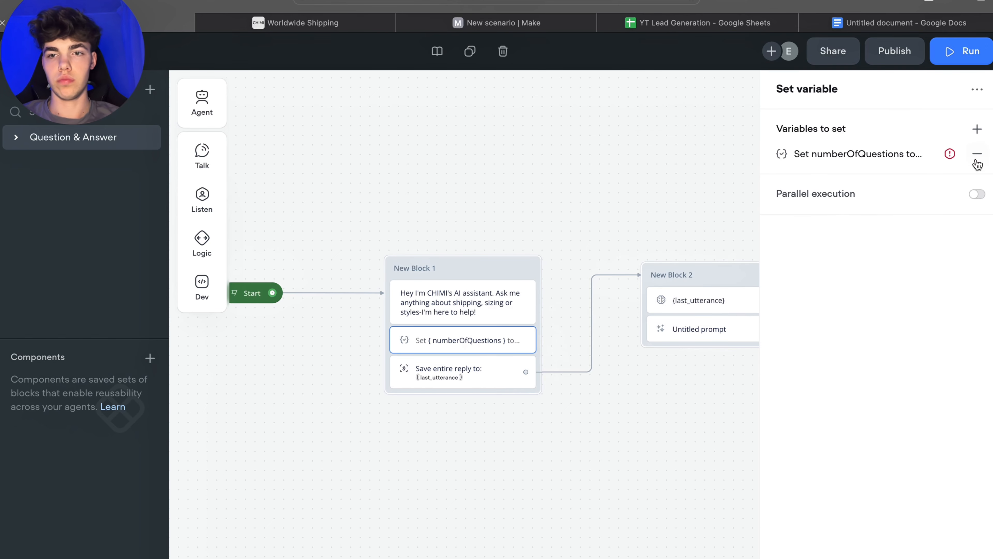
pyautogui.click(947, 163)
pyautogui.write('1')
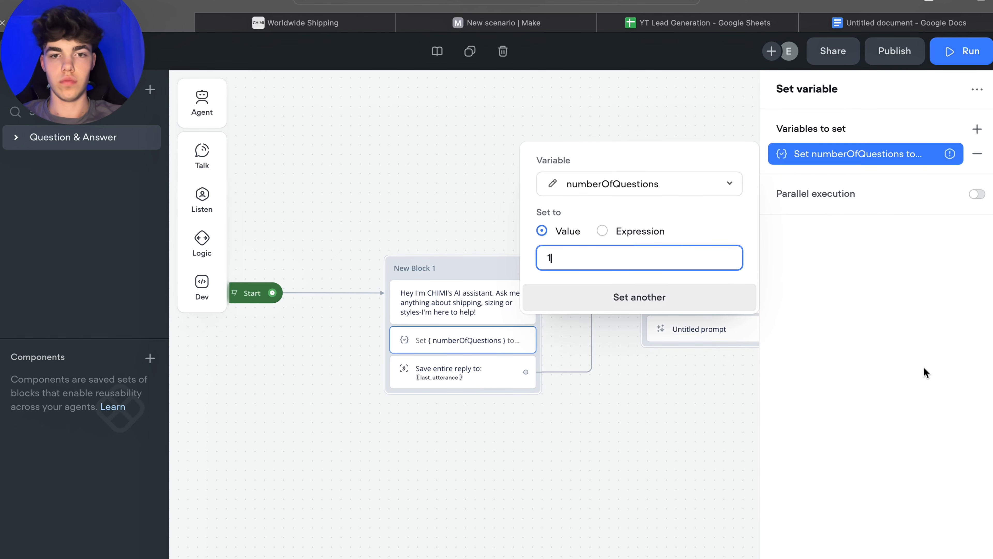
pyautogui.click(784, 305)
# Step: Add a JavaScript step to New Block 4 with the code numberOfQuestions++
pyautogui.moveTo(627, 197); pyautogui.dragTo(462, 185)
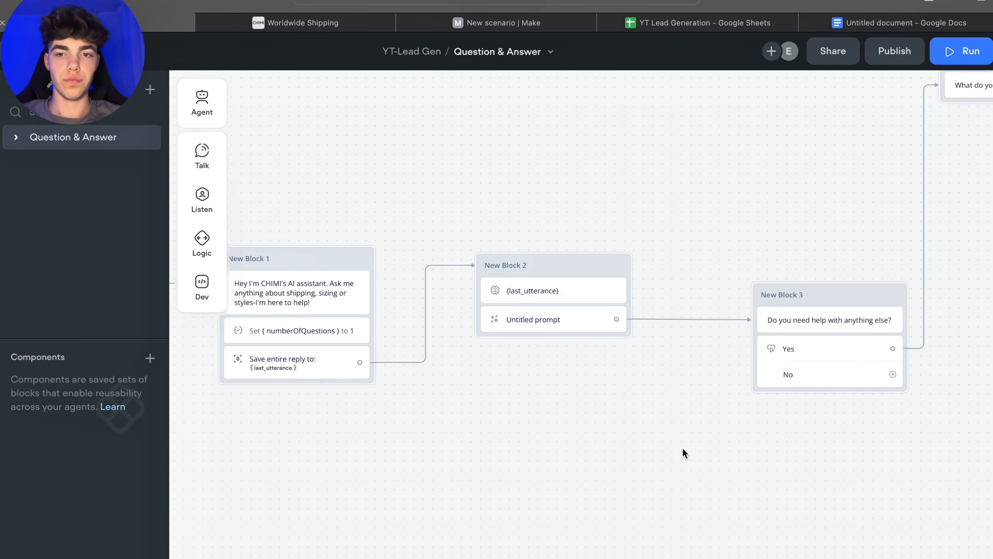
pyautogui.moveTo(627, 439); pyautogui.dragTo(529, 437)
pyautogui.hscroll(5, 788, 446)
pyautogui.scroll(2, 788, 446)
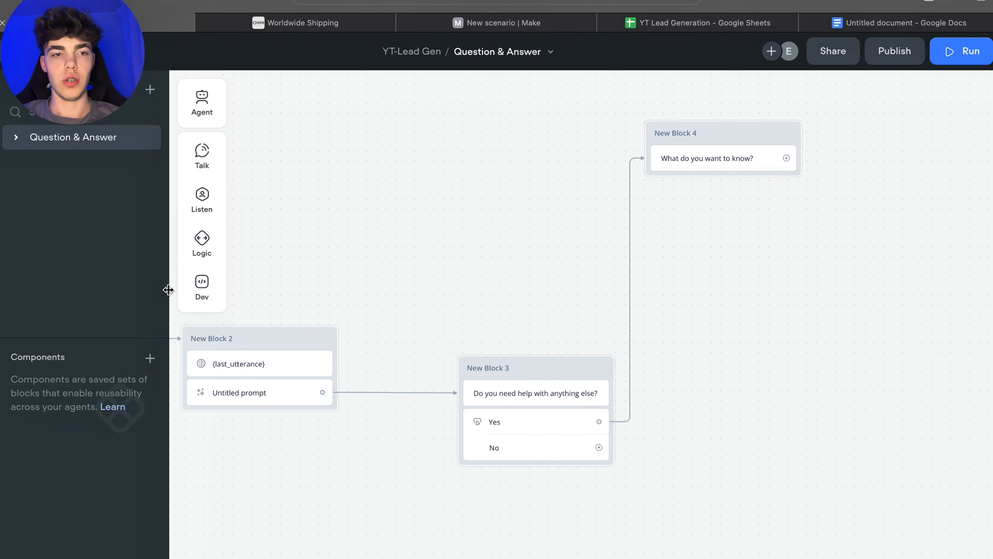
pyautogui.click(203, 290)
pyautogui.moveTo(273, 327); pyautogui.dragTo(722, 183)
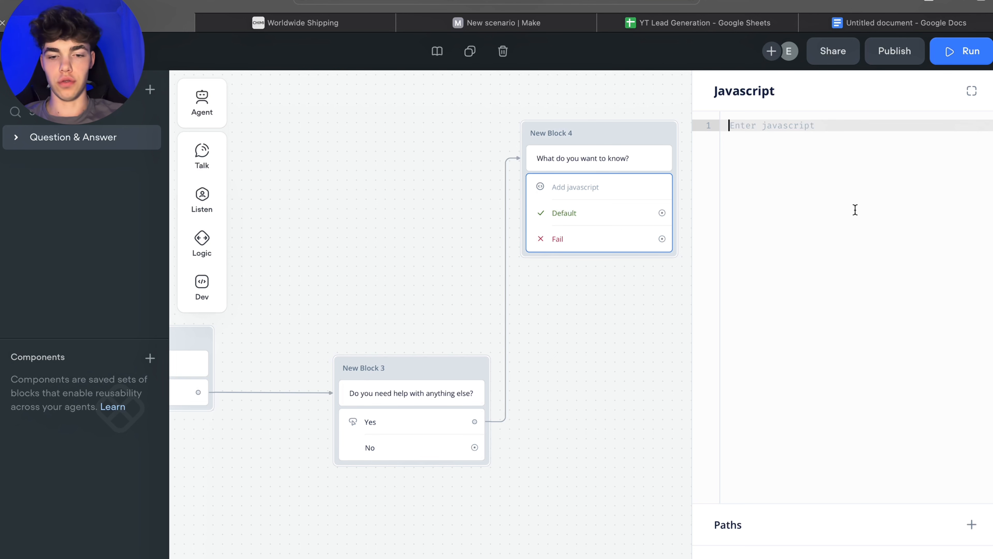
pyautogui.write('nu')
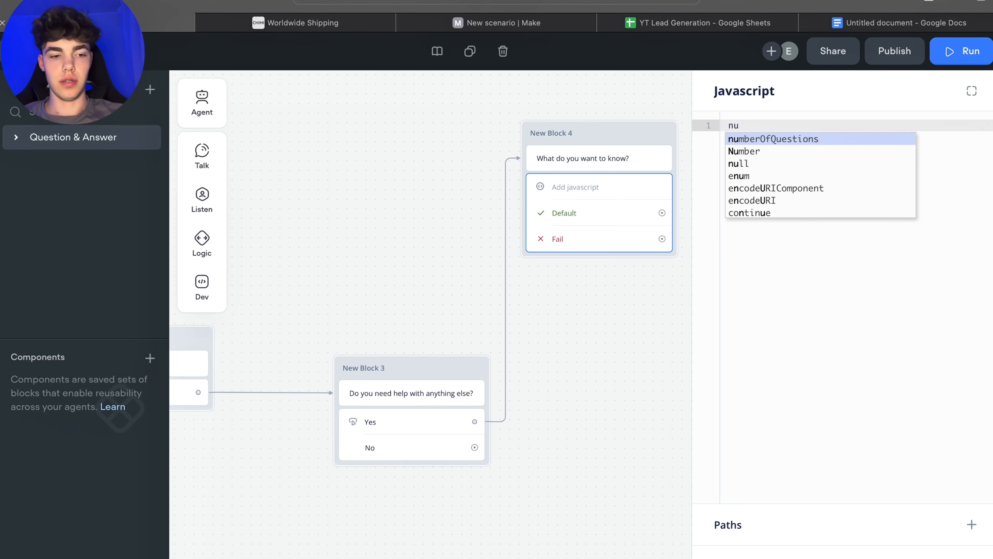
pyautogui.press('Return')
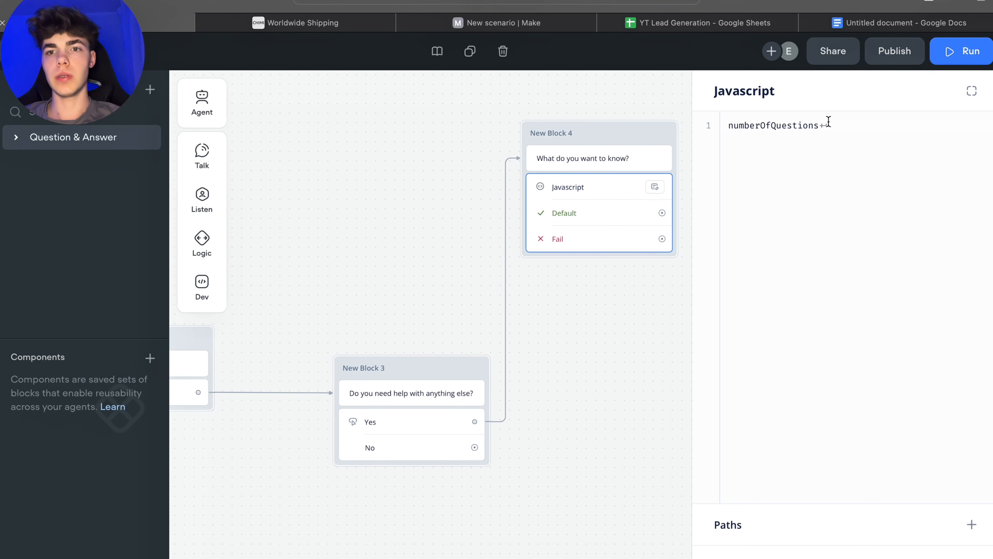
pyautogui.click(839, 126)
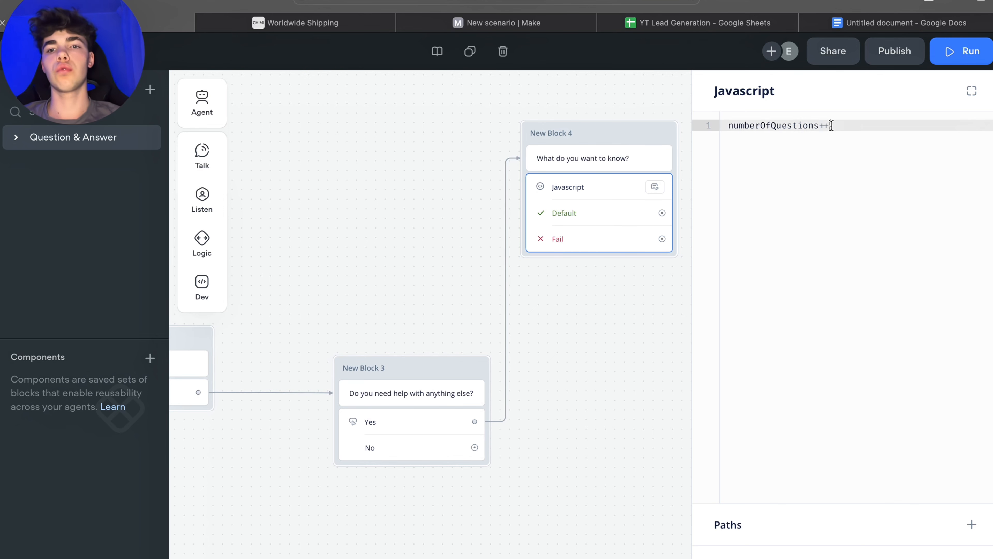
pyautogui.click(624, 298)
# Step: Create a new block from the JavaScript step's Default path with a Capture step saving the entire user reply
pyautogui.scroll(2, 604, 279)
pyautogui.scroll(-3, 605, 277)
pyautogui.moveTo(598, 279); pyautogui.dragTo(822, 311)
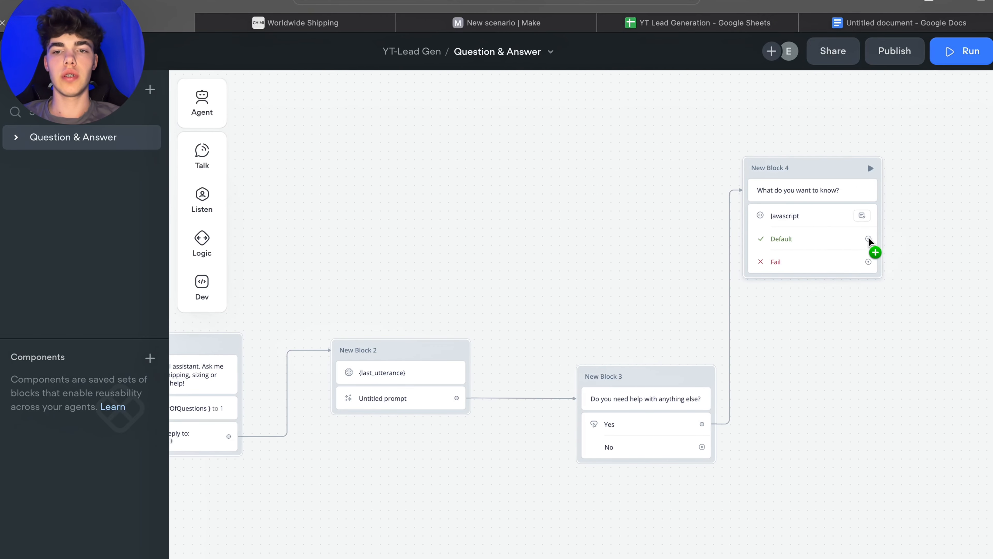
pyautogui.moveTo(869, 241); pyautogui.dragTo(380, 236)
pyautogui.moveTo(435, 285)
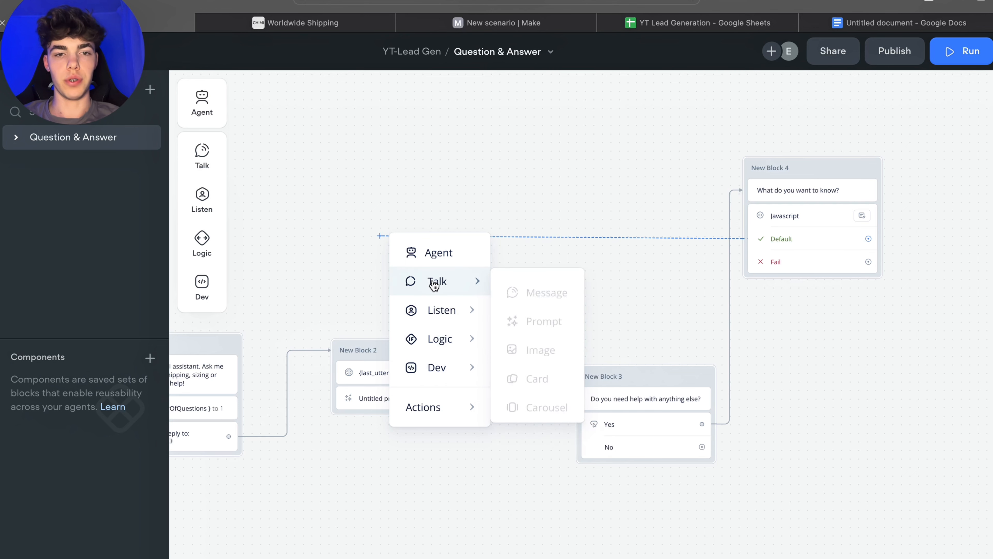
pyautogui.moveTo(434, 309)
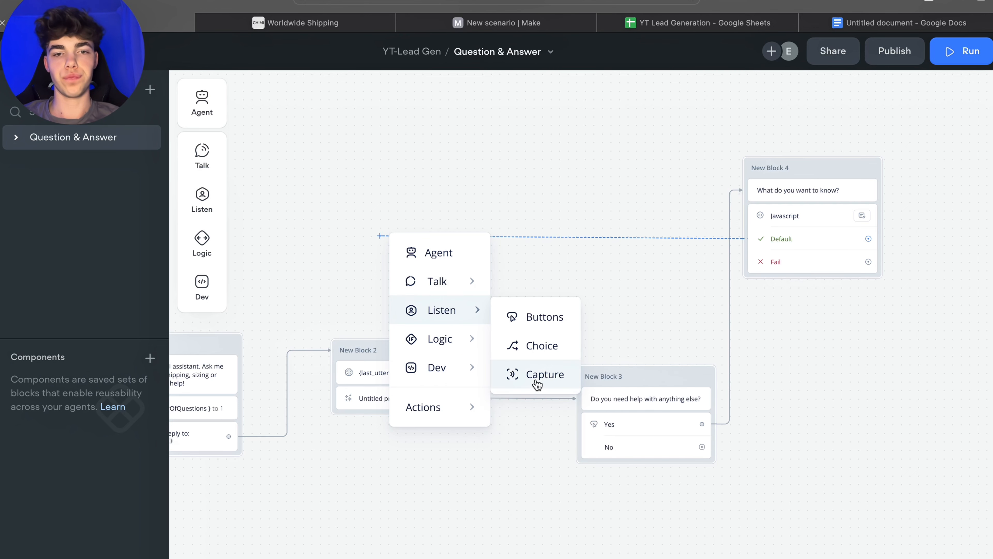
pyautogui.click(538, 383)
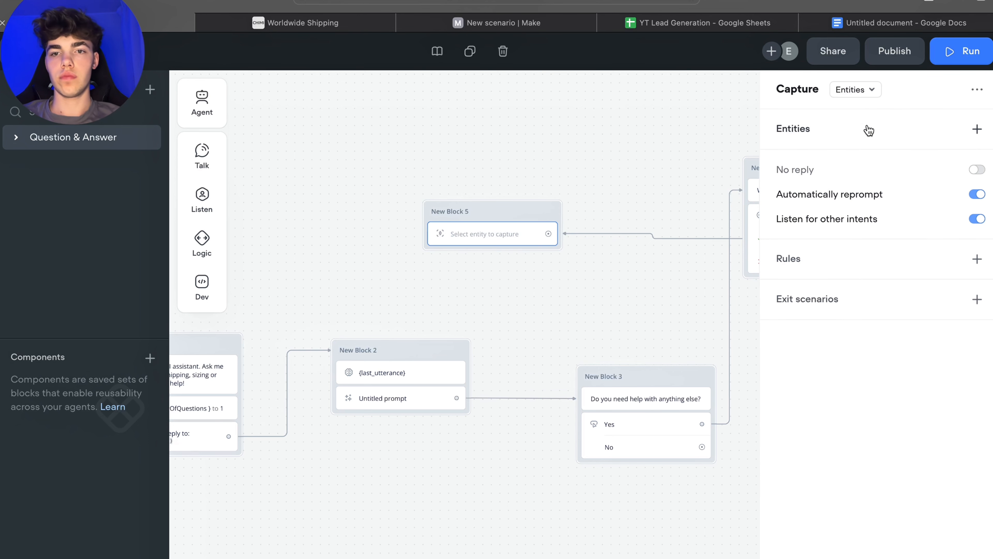
pyautogui.click(854, 92)
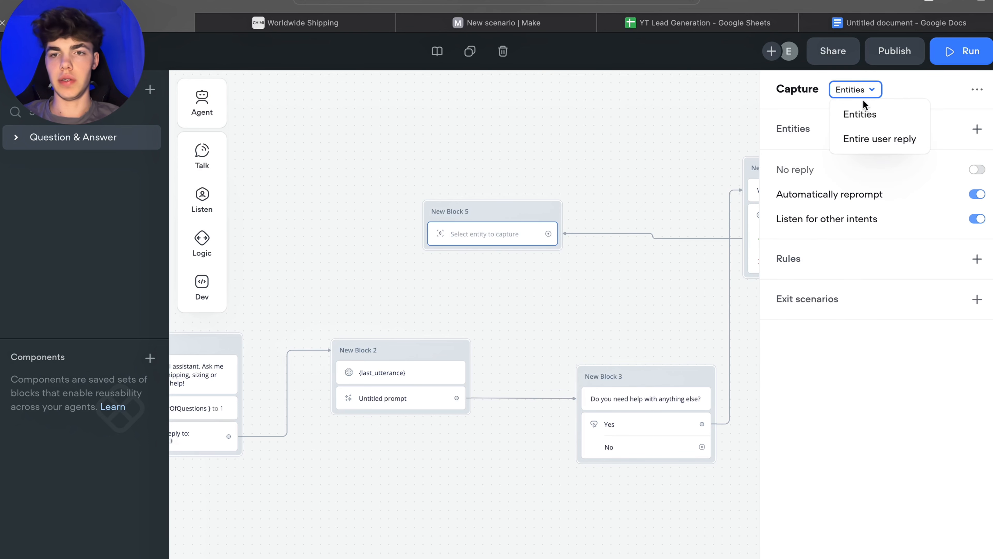
pyautogui.click(862, 138)
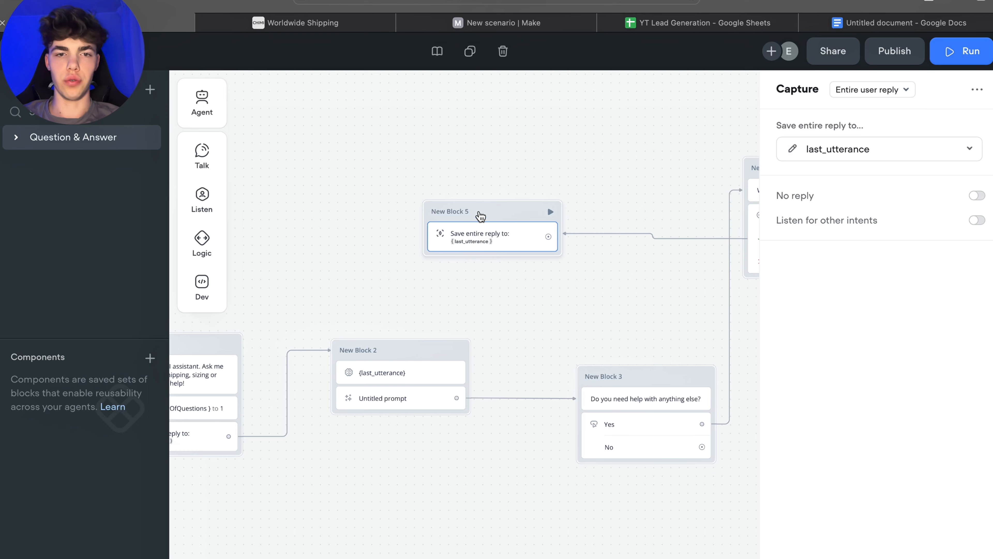
# Step: Connect New Block 5's capture step to New Block 2
pyautogui.moveTo(479, 211); pyautogui.dragTo(443, 216)
pyautogui.moveTo(549, 145); pyautogui.dragTo(599, 116)
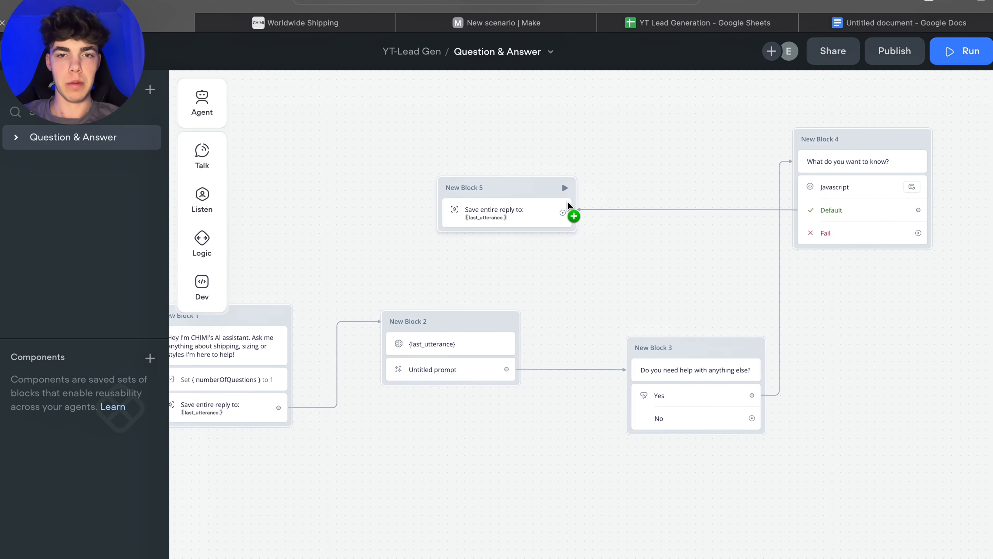
pyautogui.moveTo(564, 210); pyautogui.dragTo(437, 309)
# Step: Look over the whole flow from New Block 1 through New Block 5
pyautogui.moveTo(706, 269); pyautogui.dragTo(646, 246)
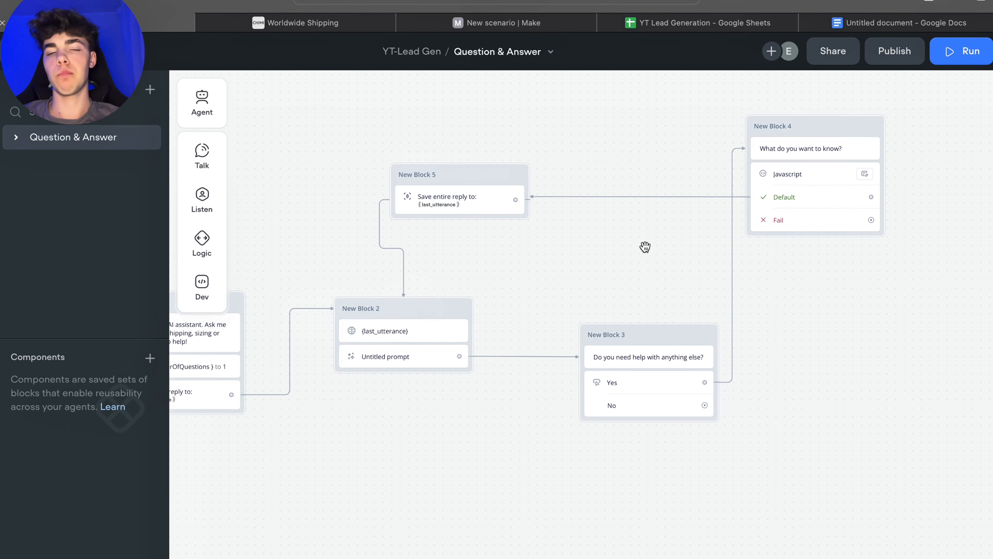
pyautogui.hscroll(-5, 716, 249)
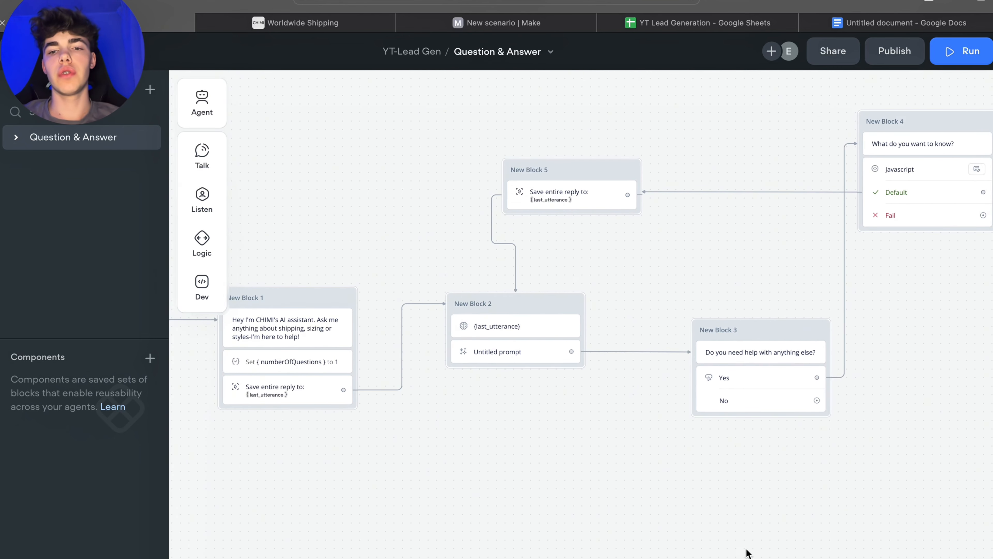
pyautogui.moveTo(747, 553); pyautogui.dragTo(635, 550)
pyautogui.moveTo(630, 258); pyautogui.dragTo(660, 228)
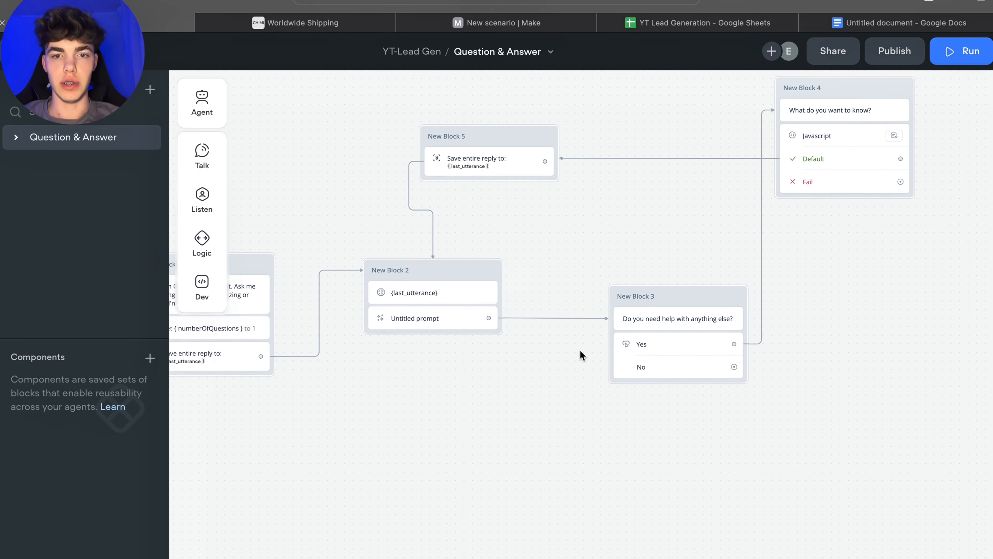
pyautogui.hscroll(4, 750, 308)
pyautogui.scroll(3, 750, 308)
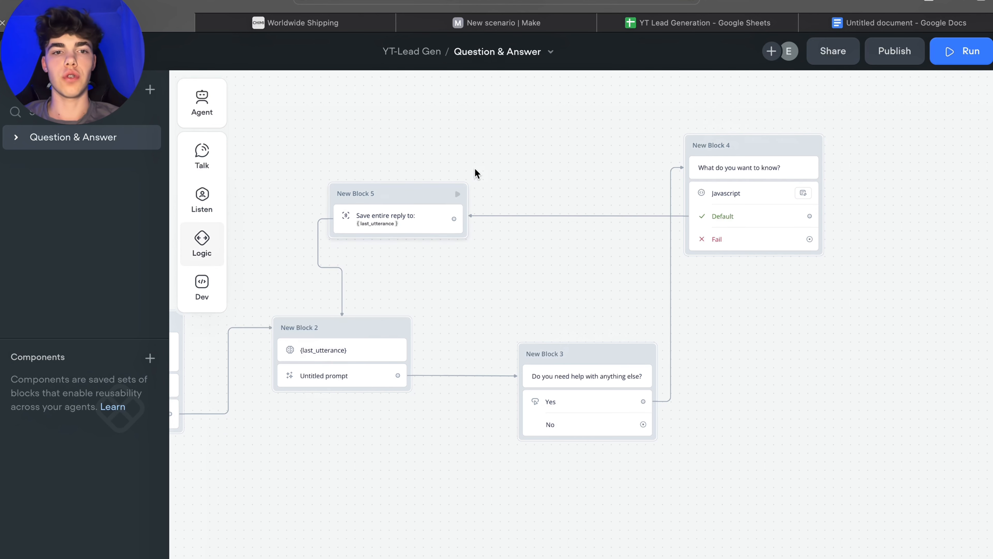
pyautogui.scroll(-2, 476, 173)
pyautogui.hscroll(-2, 475, 173)
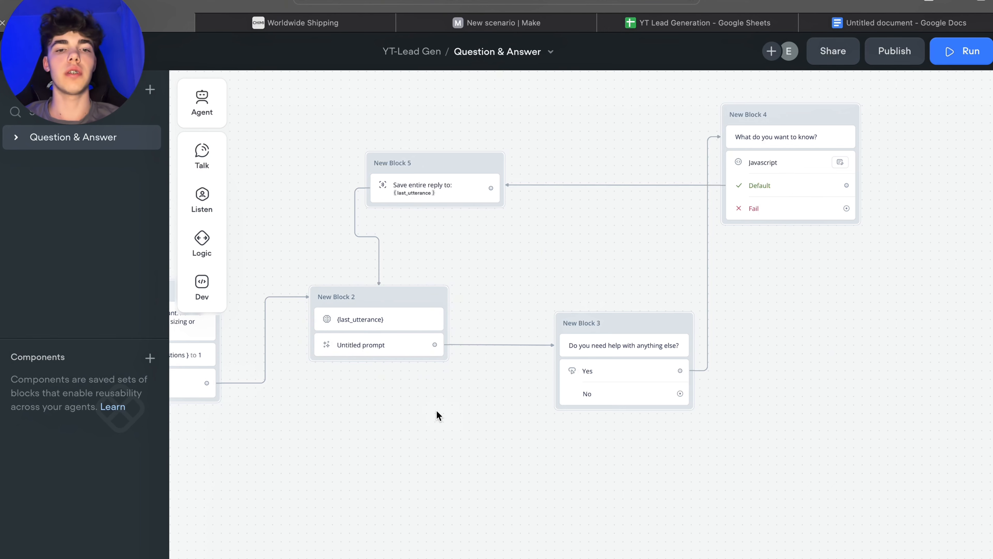
# Step: Add a Condition step with business logic to the end of New Block 2
pyautogui.moveTo(436, 410); pyautogui.dragTo(497, 390)
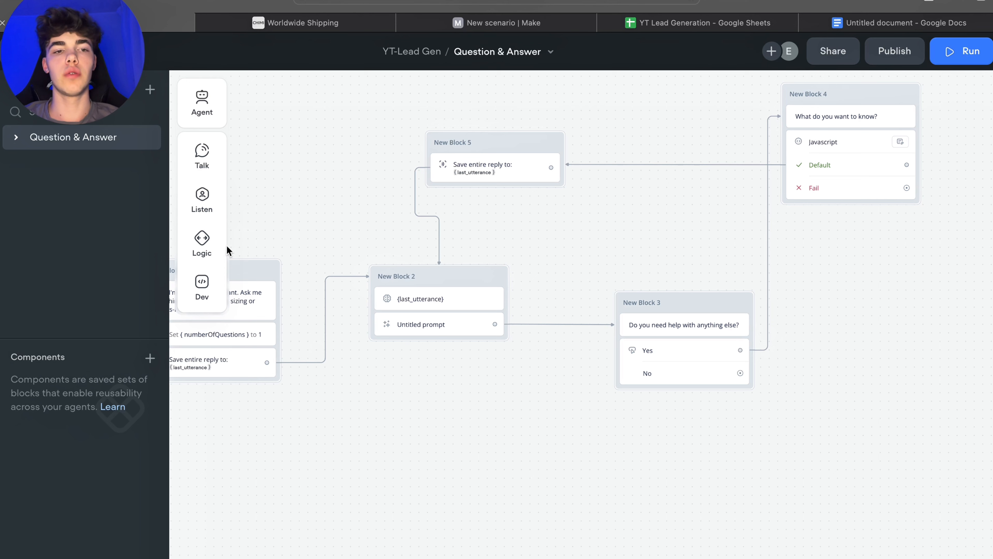
pyautogui.moveTo(202, 246)
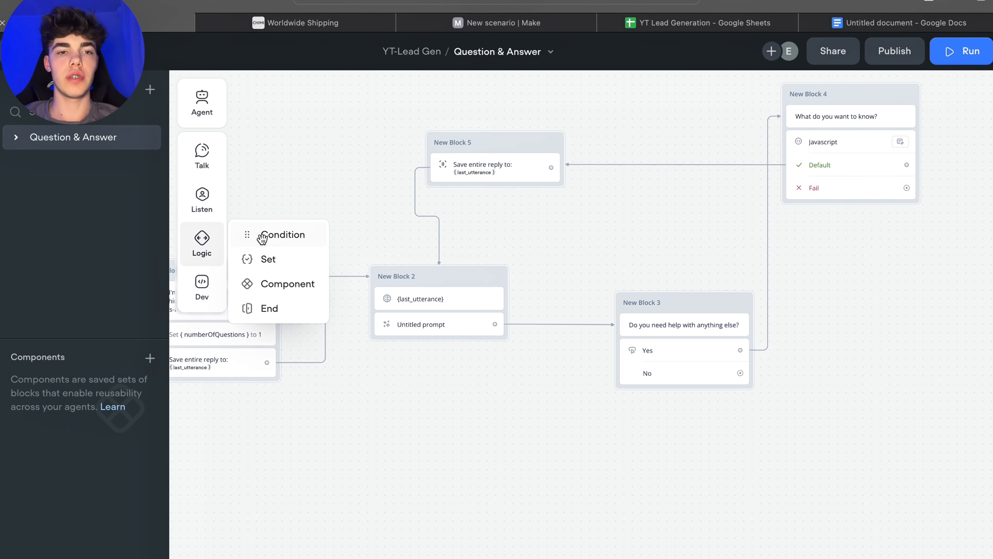
pyautogui.moveTo(262, 239); pyautogui.dragTo(412, 329)
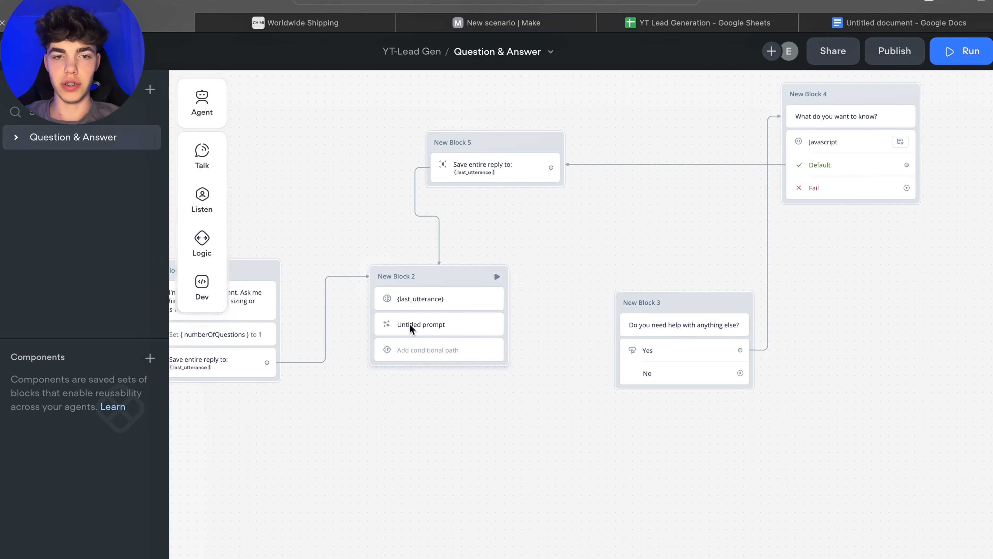
pyautogui.click(412, 329)
pyautogui.click(419, 354)
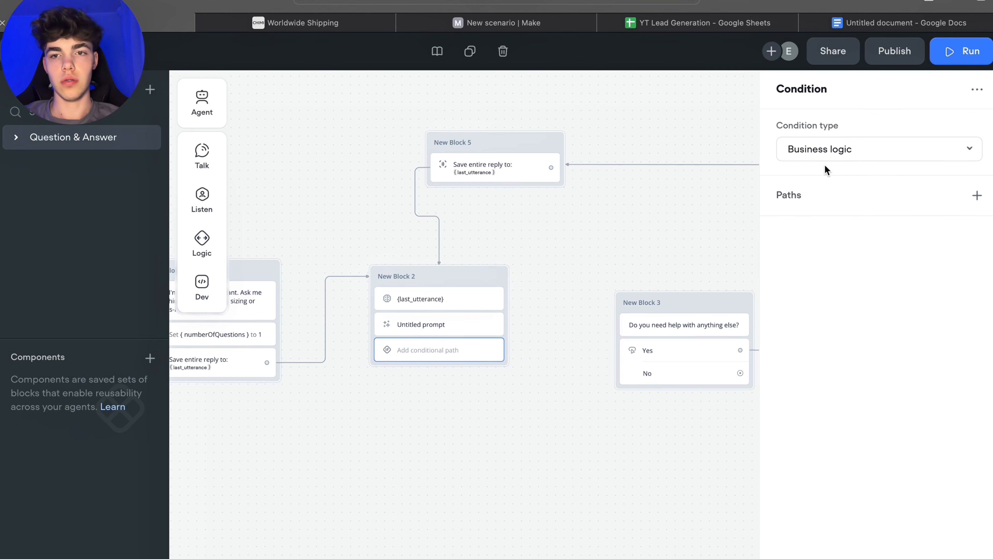
pyautogui.click(884, 151)
pyautogui.click(867, 153)
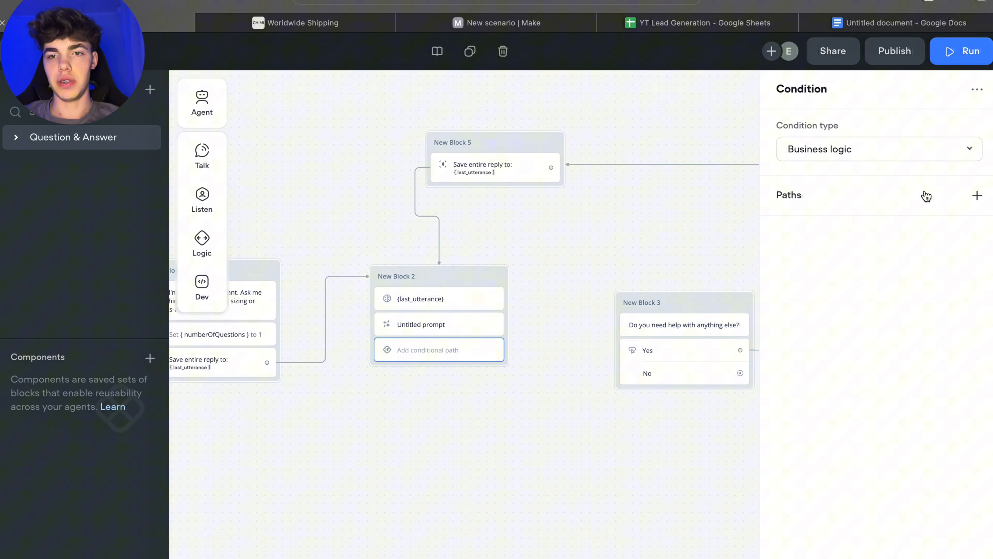
# Step: Add a condition-builder path to the Condition step: numberOfQuestions is 2
pyautogui.click(984, 200)
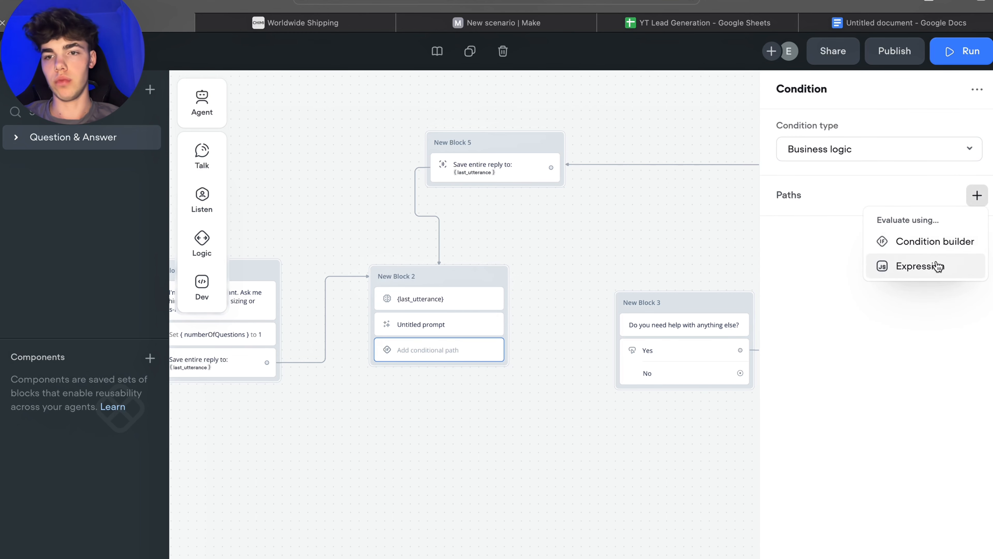
pyautogui.click(924, 240)
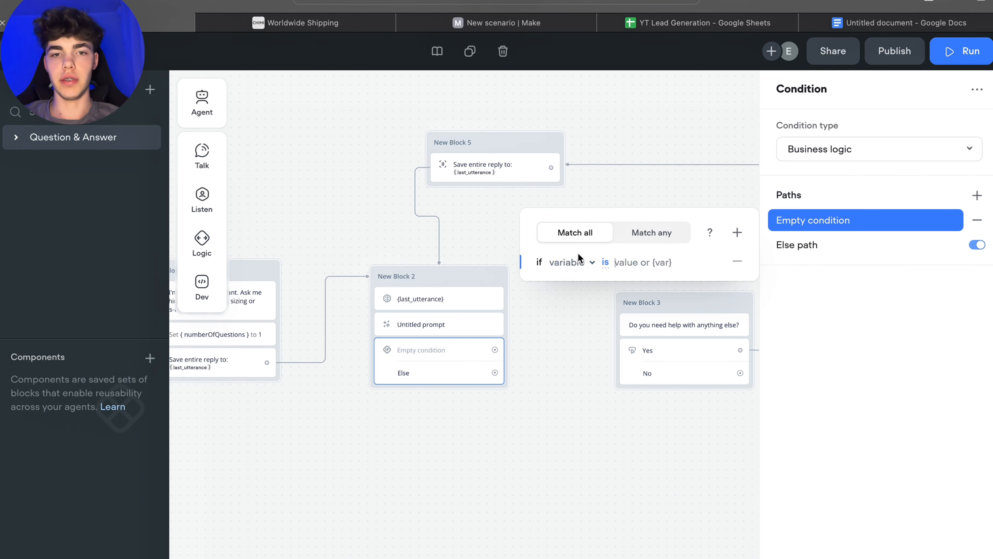
pyautogui.click(588, 263)
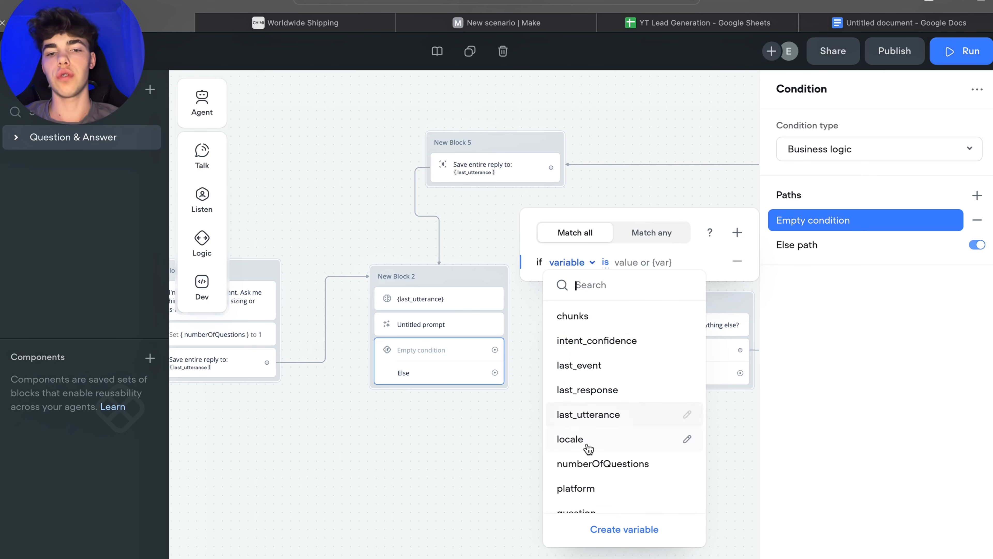
pyautogui.click(588, 461)
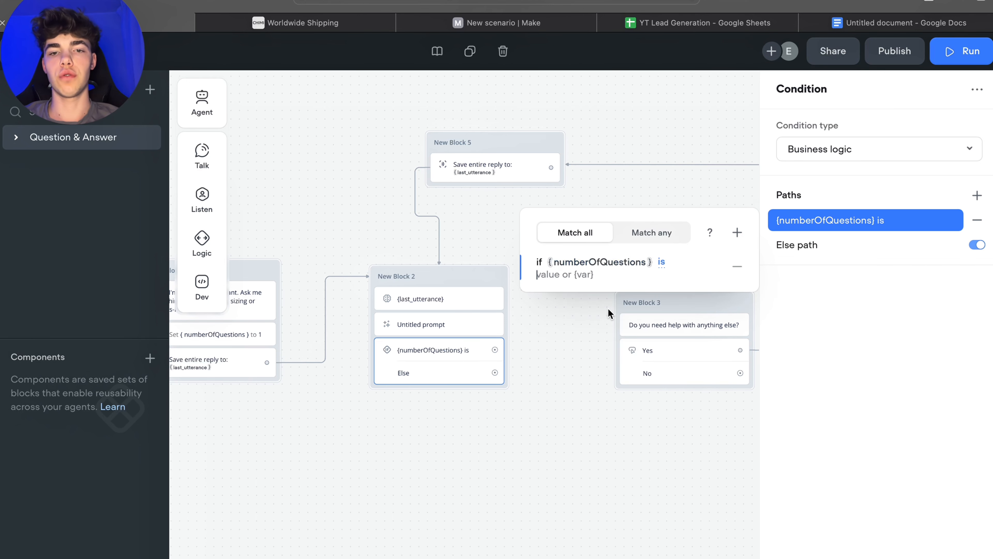
pyautogui.click(550, 277)
pyautogui.write('2')
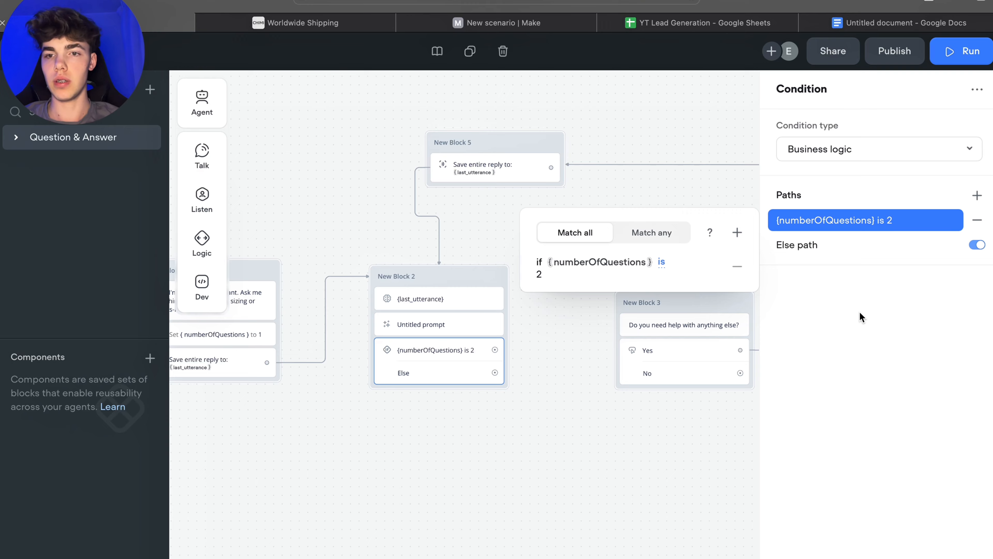
# Step: Create a new block with a Message step from the condition's numberOfQuestions is 2 path
pyautogui.moveTo(583, 271); pyautogui.dragTo(565, 193)
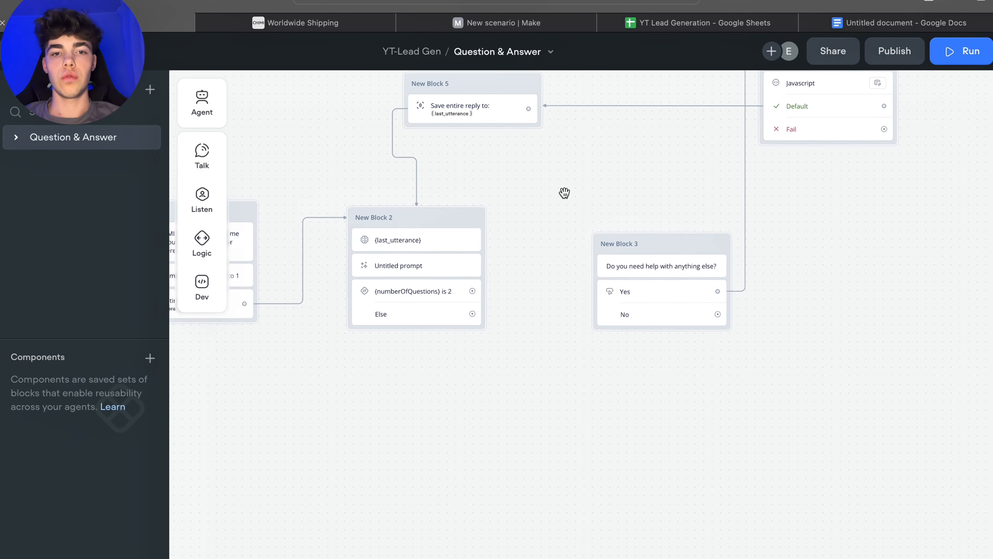
pyautogui.scroll(-3, 537, 404)
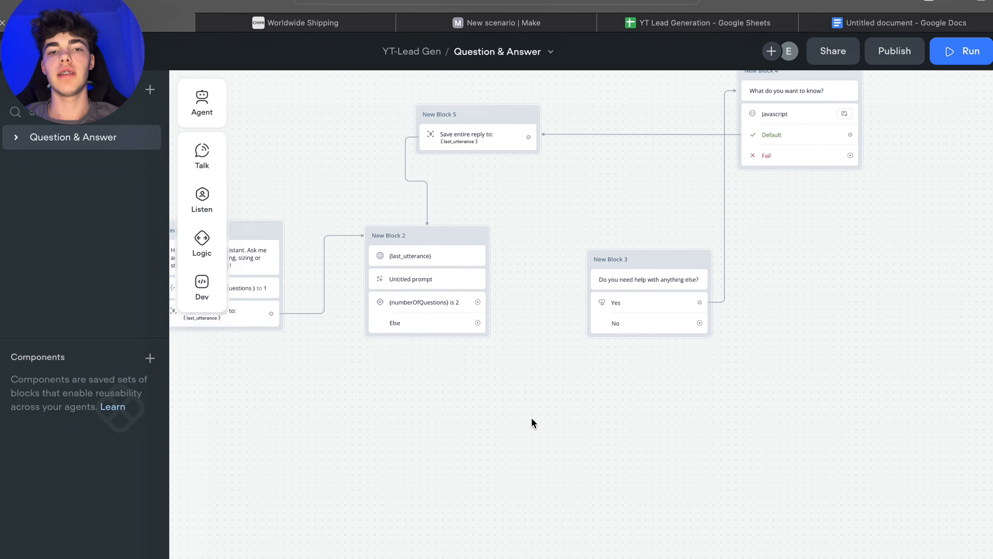
pyautogui.scroll(2, 531, 418)
pyautogui.scroll(-4, 512, 275)
pyautogui.scroll(2, 533, 334)
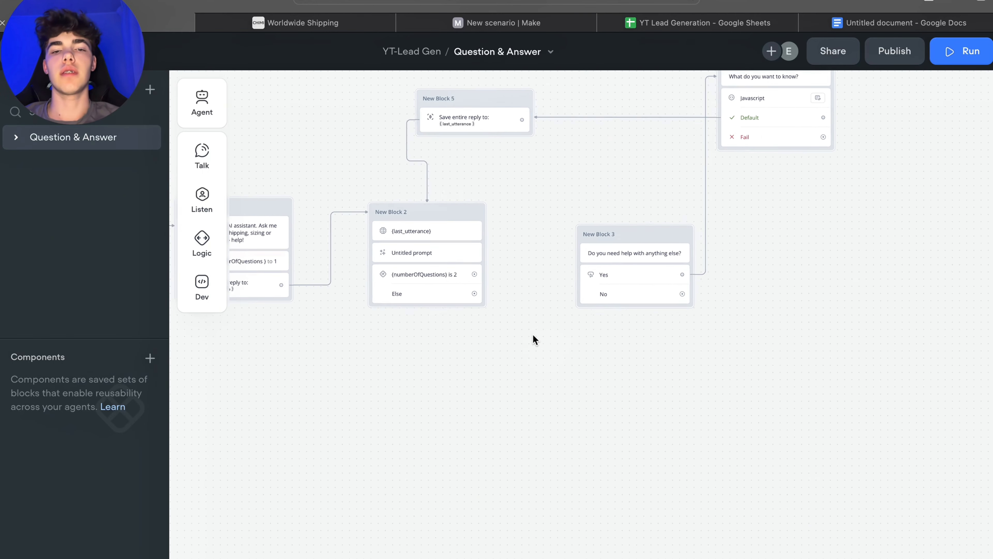
pyautogui.scroll(-3, 532, 333)
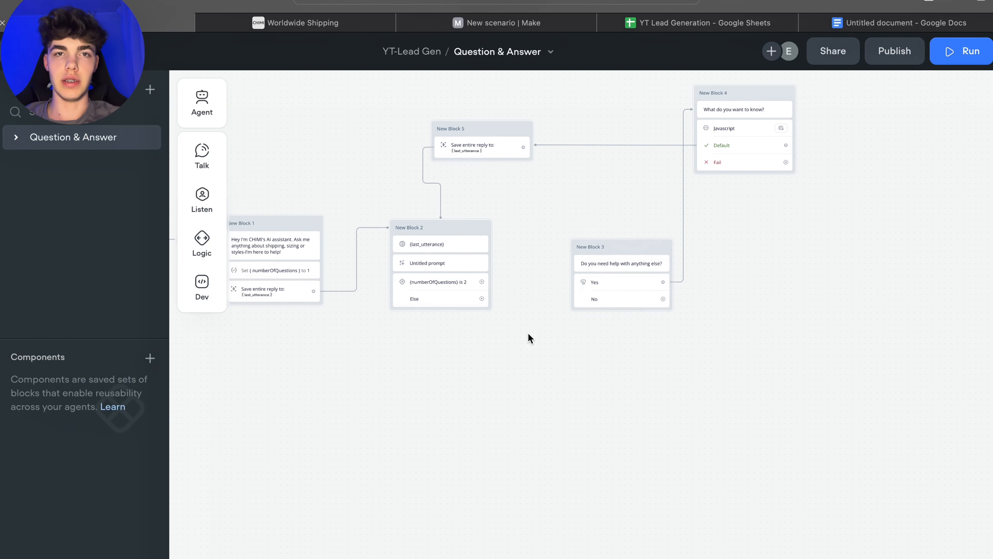
pyautogui.moveTo(528, 333); pyautogui.dragTo(547, 351)
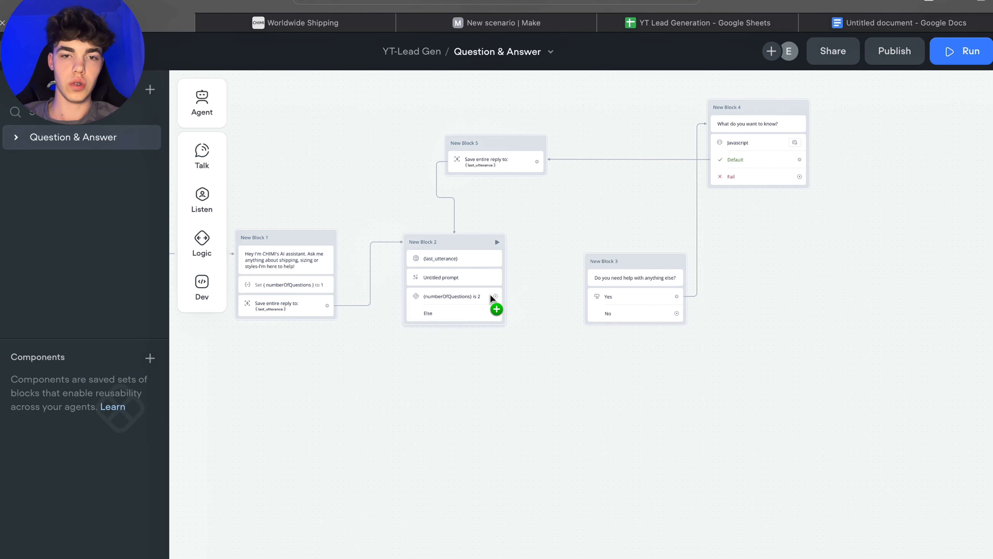
pyautogui.moveTo(495, 297); pyautogui.dragTo(515, 403)
pyautogui.moveTo(527, 446)
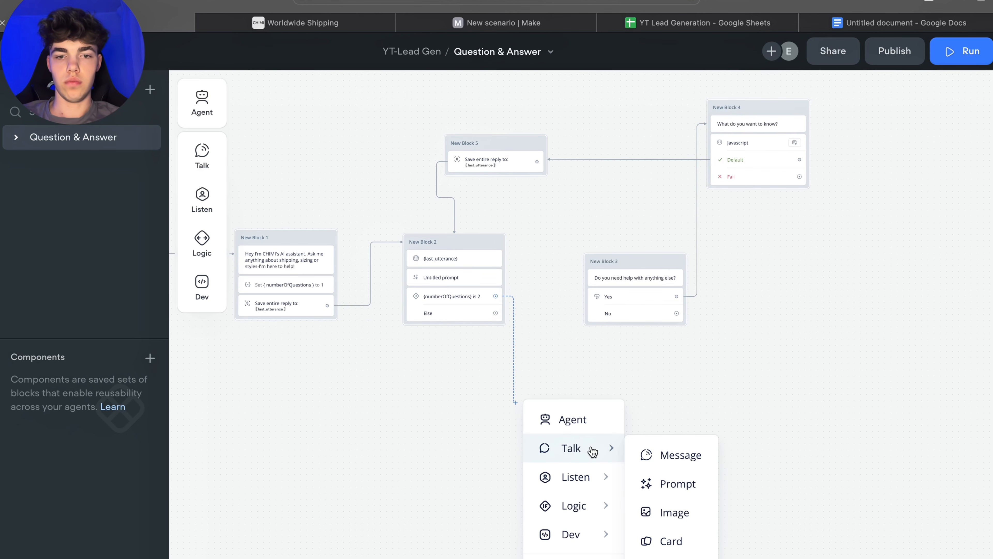
pyautogui.click(664, 454)
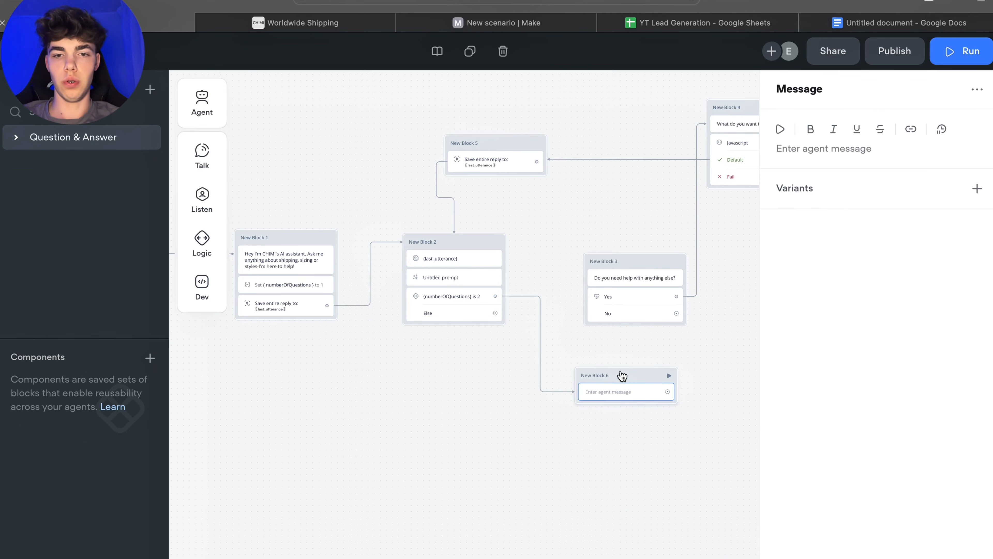
# Step: Switch to the Google Docs document and copy the follow-up offer message text
pyautogui.moveTo(621, 377); pyautogui.dragTo(566, 383)
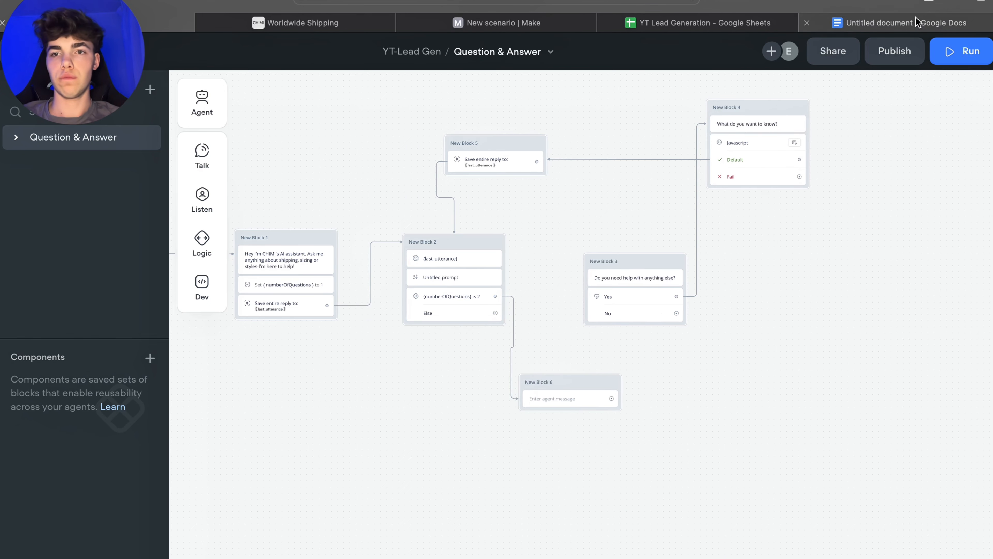
pyautogui.click(938, 21)
pyautogui.moveTo(280, 462); pyautogui.dragTo(311, 474)
pyautogui.press('super+c')
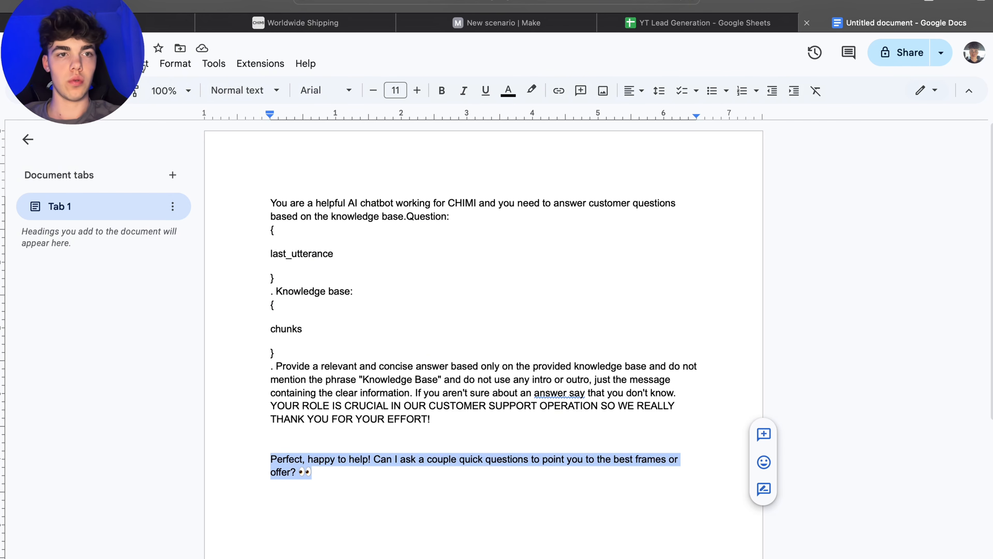
pyautogui.click(164, 22)
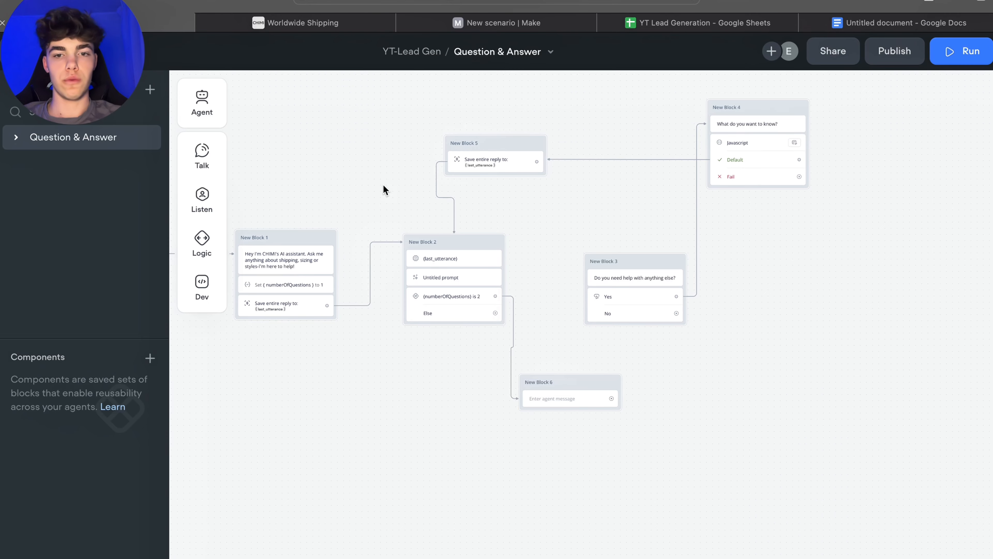
# Step: Set New Block 6's message to "Can I ask a couple quick questions to point you to the best frames or offer? 👀"
pyautogui.click(553, 399)
pyautogui.click(843, 148)
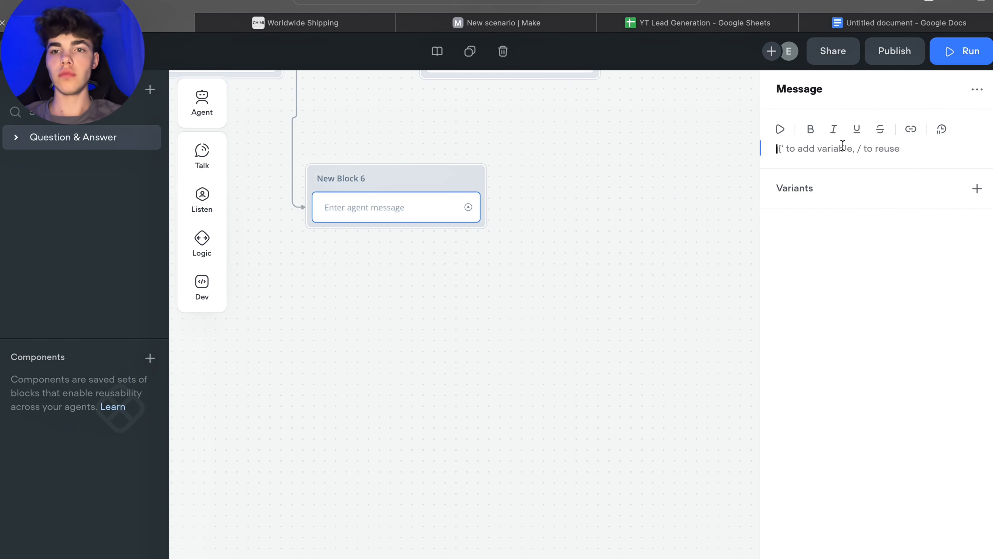
pyautogui.press('super+v')
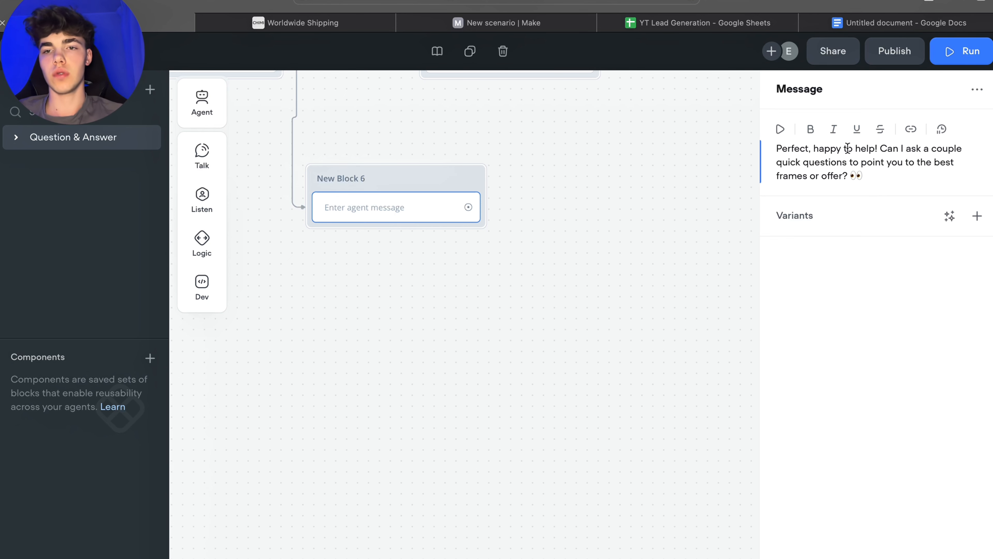
pyautogui.moveTo(882, 148); pyautogui.dragTo(777, 148)
pyautogui.press('BackSpace')
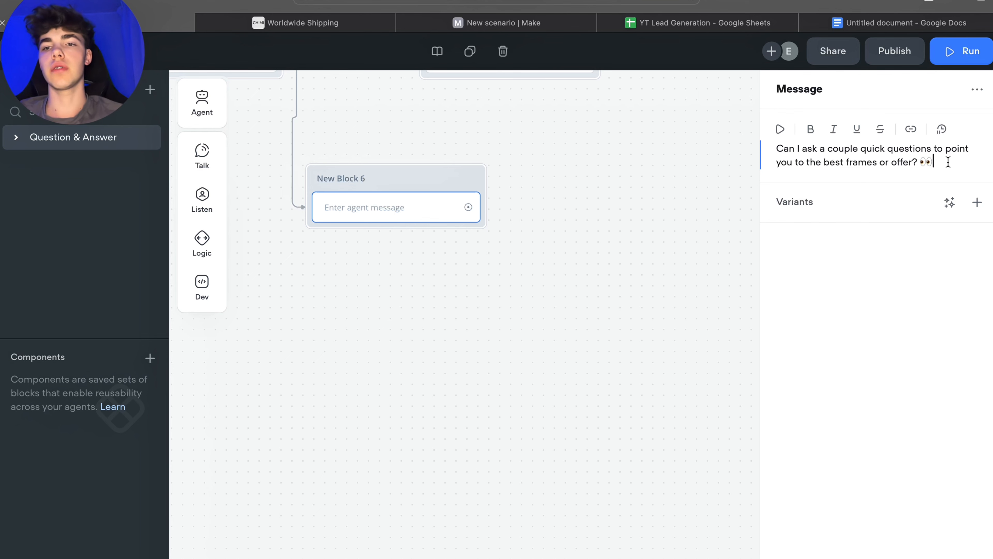
pyautogui.click(676, 183)
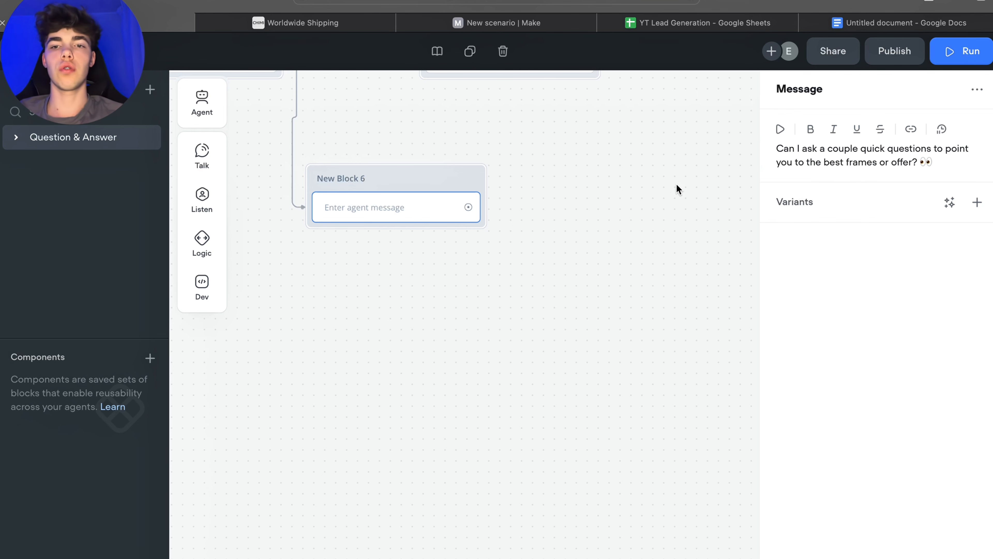
pyautogui.moveTo(592, 170); pyautogui.dragTo(764, 341)
pyautogui.moveTo(535, 345); pyautogui.dragTo(564, 343)
pyautogui.moveTo(190, 221)
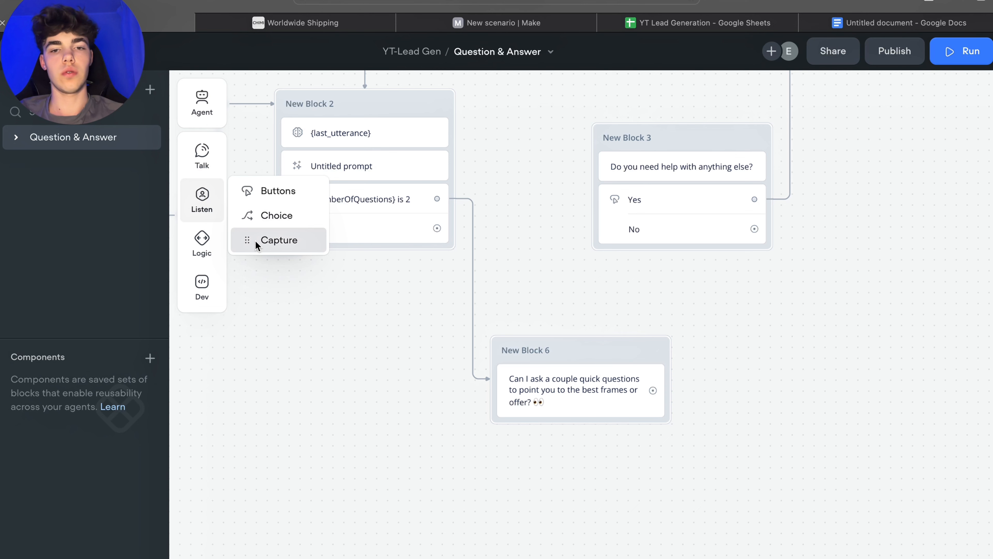
pyautogui.moveTo(202, 238)
pyautogui.moveTo(202, 196)
pyautogui.moveTo(274, 191); pyautogui.dragTo(582, 426)
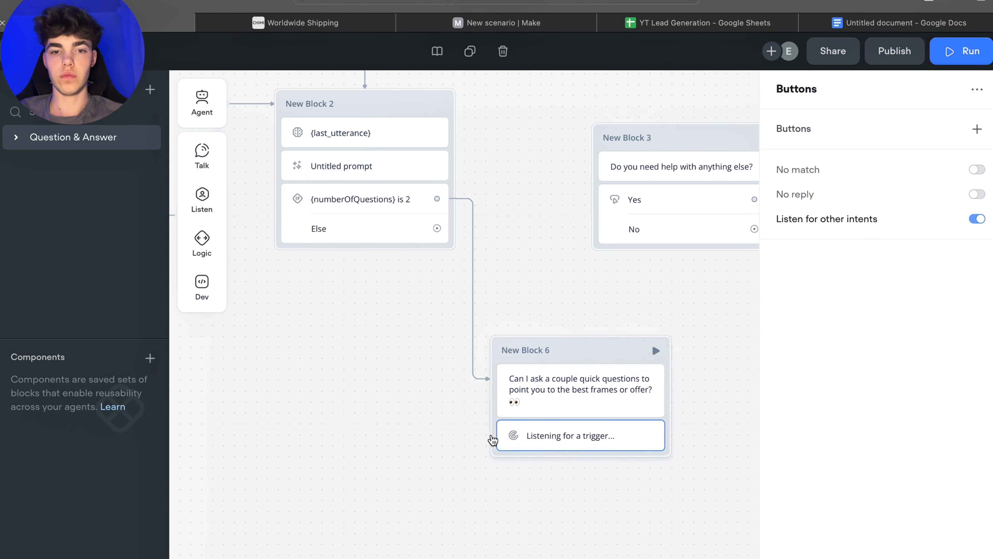
pyautogui.press('super+z')
# Step: Add a Buttons step to New Block 6 with the buttons "Cool!" and "I'm sorry, no."
pyautogui.moveTo(207, 222)
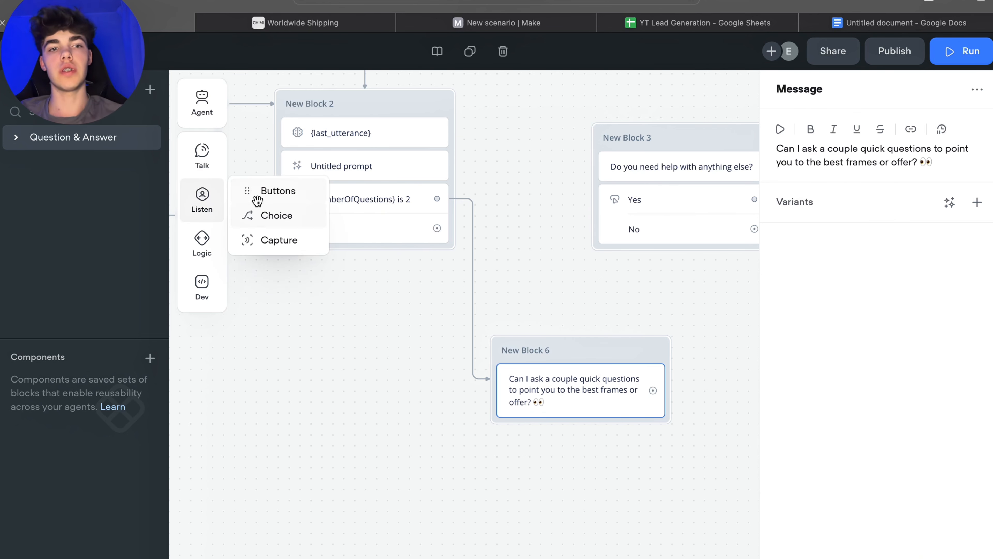
pyautogui.moveTo(256, 192); pyautogui.dragTo(562, 421)
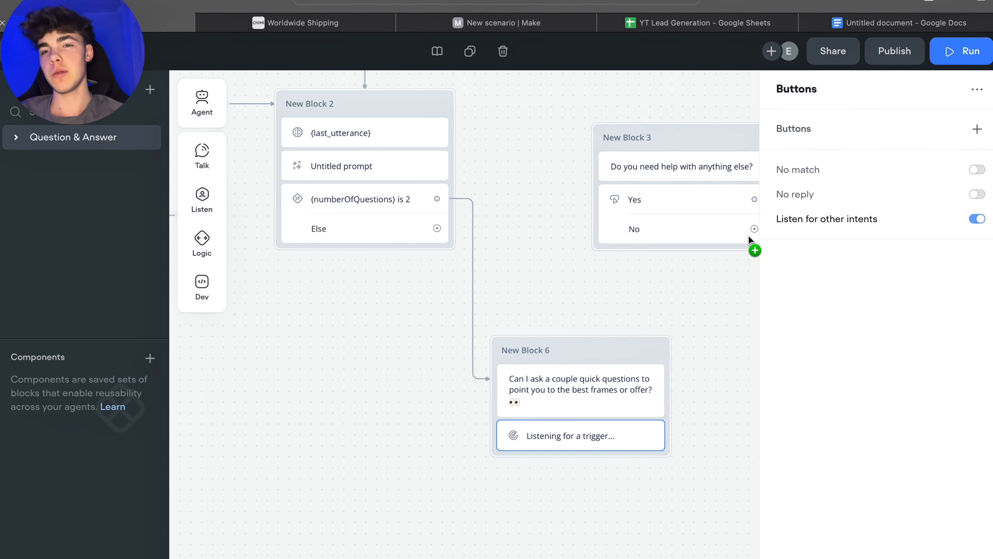
pyautogui.click(977, 129)
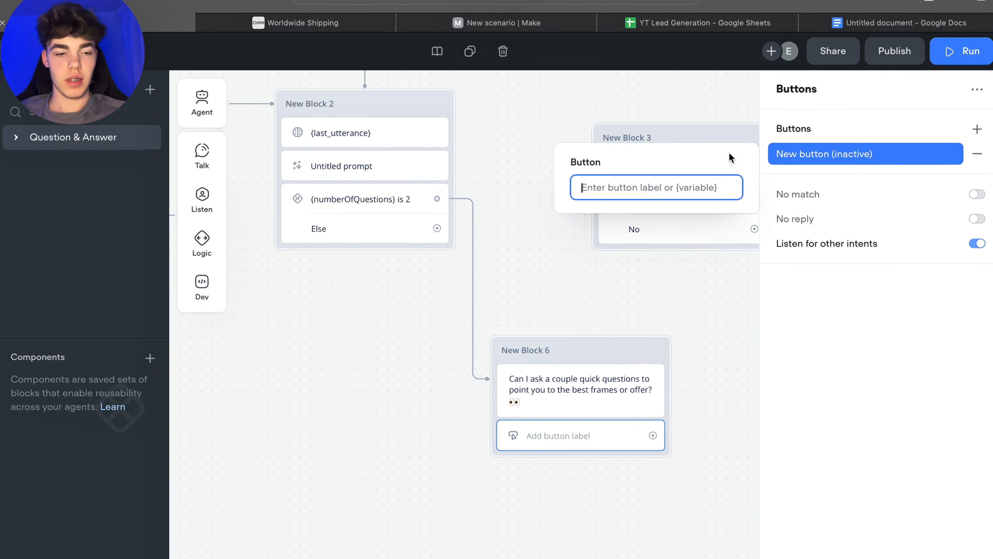
pyautogui.write('Cool!')
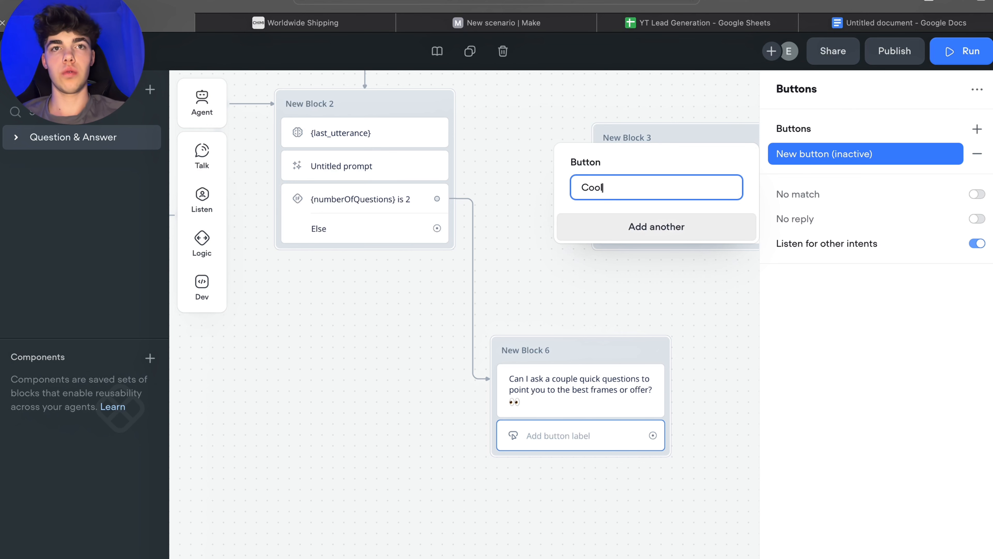
pyautogui.click(662, 235)
pyautogui.write("I'm")
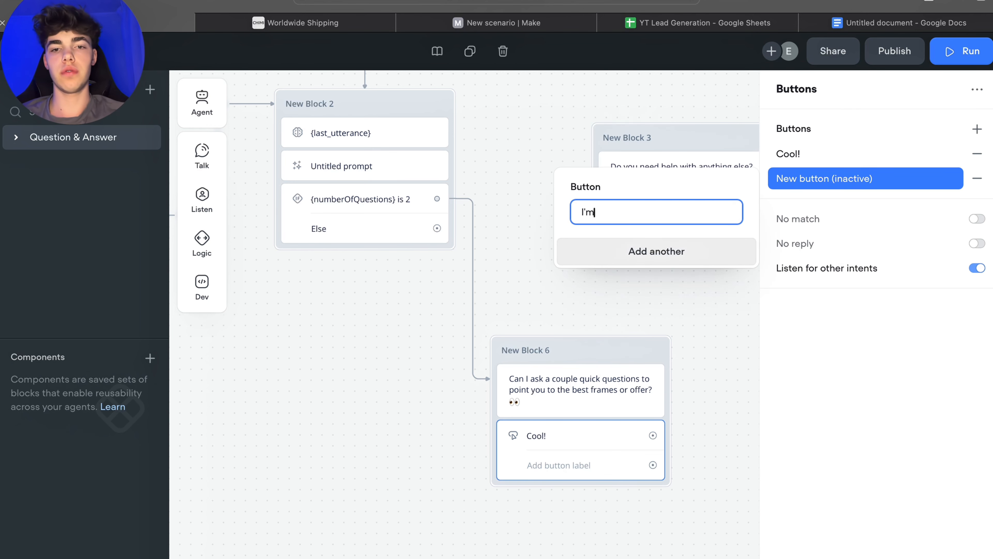
pyautogui.write(' s')
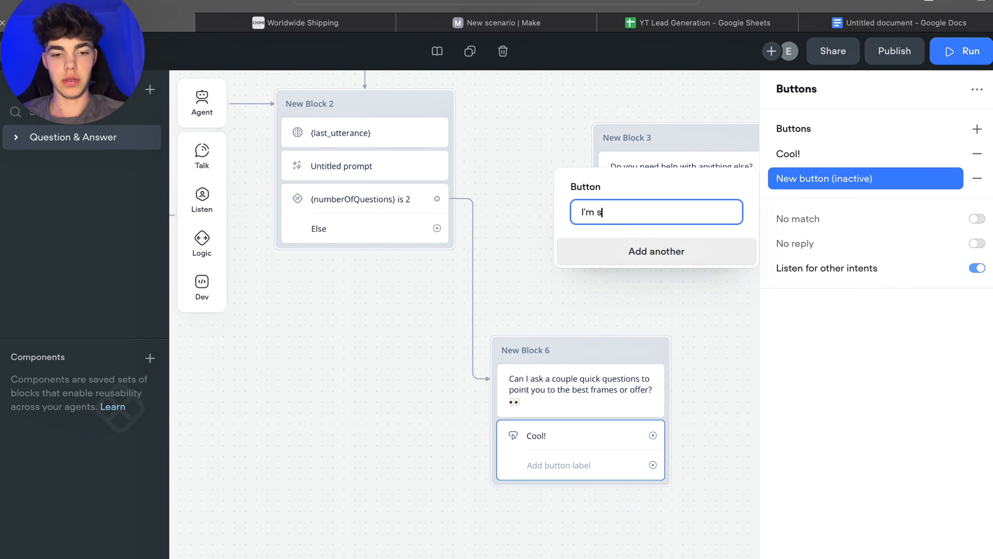
pyautogui.write('orry, no.')
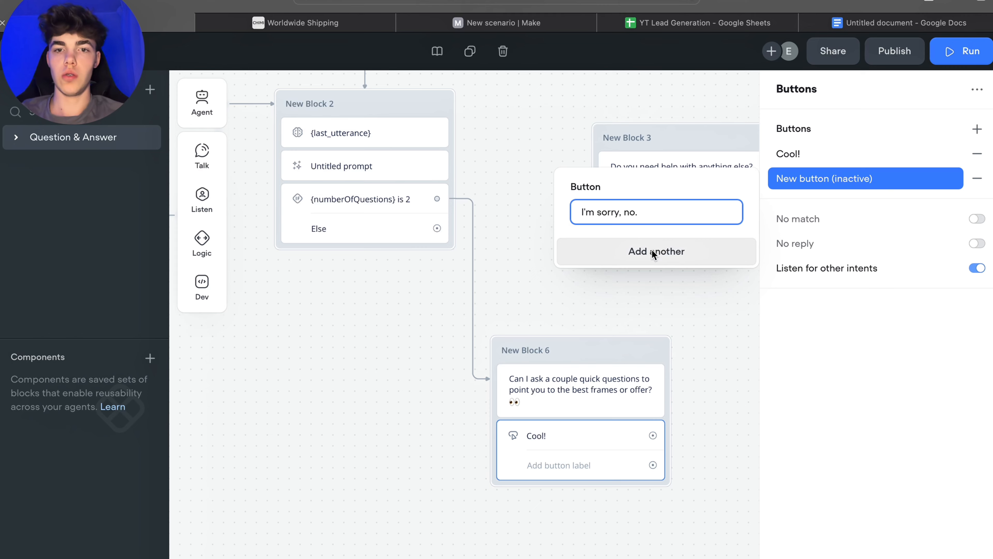
pyautogui.click(635, 325)
# Step: Create a new block with a Message step from the "Cool!" button path of New Block 6
pyautogui.scroll(-3, 479, 244)
pyautogui.hscroll(3, 479, 244)
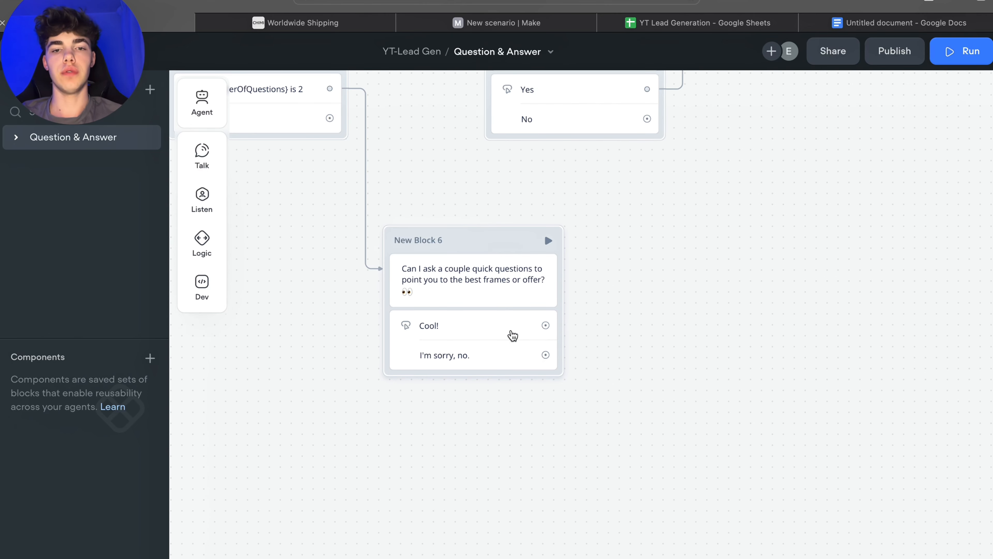
pyautogui.moveTo(546, 325); pyautogui.dragTo(705, 325)
pyautogui.moveTo(759, 371)
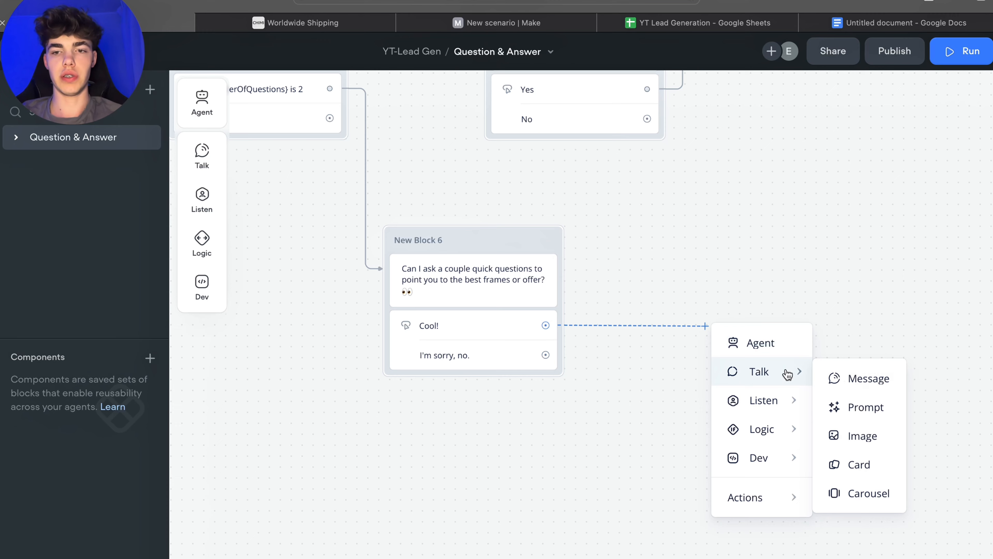
pyautogui.click(868, 378)
# Step: Set New Block 7's message to "Are you looking for sunglasses, optical or ski glasses?"
pyautogui.click(812, 150)
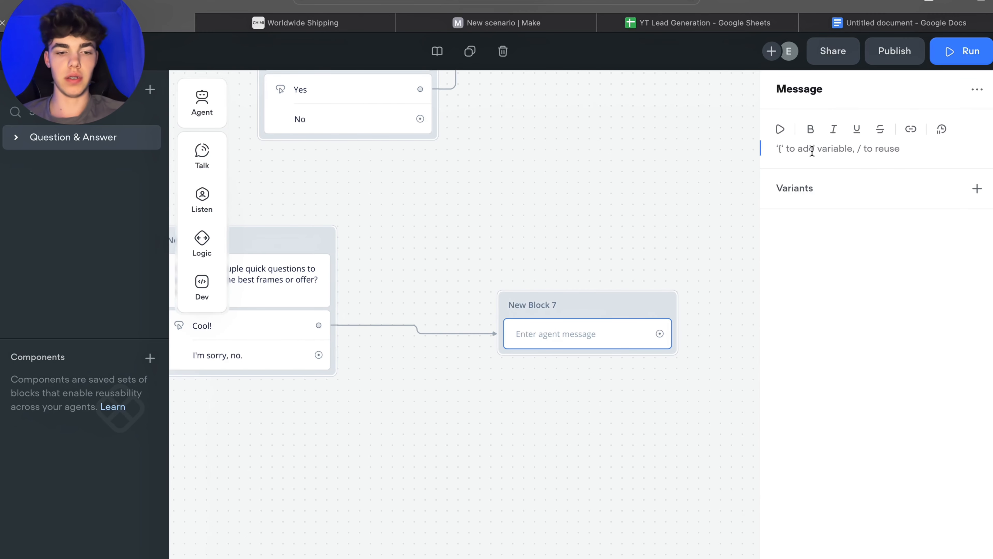
pyautogui.write('What')
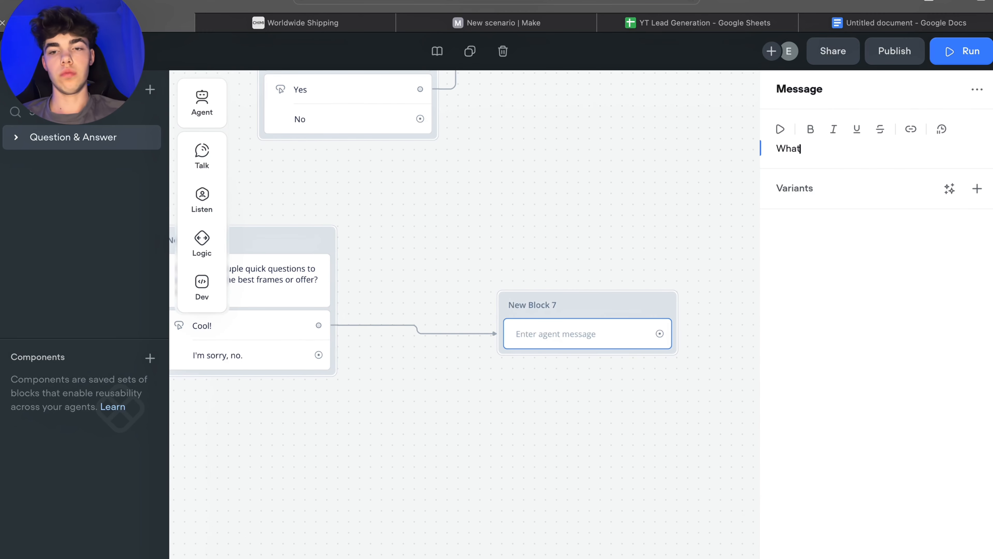
pyautogui.press('BackSpace')
pyautogui.press('BackSpace')
pyautogui.press('BackSpace')
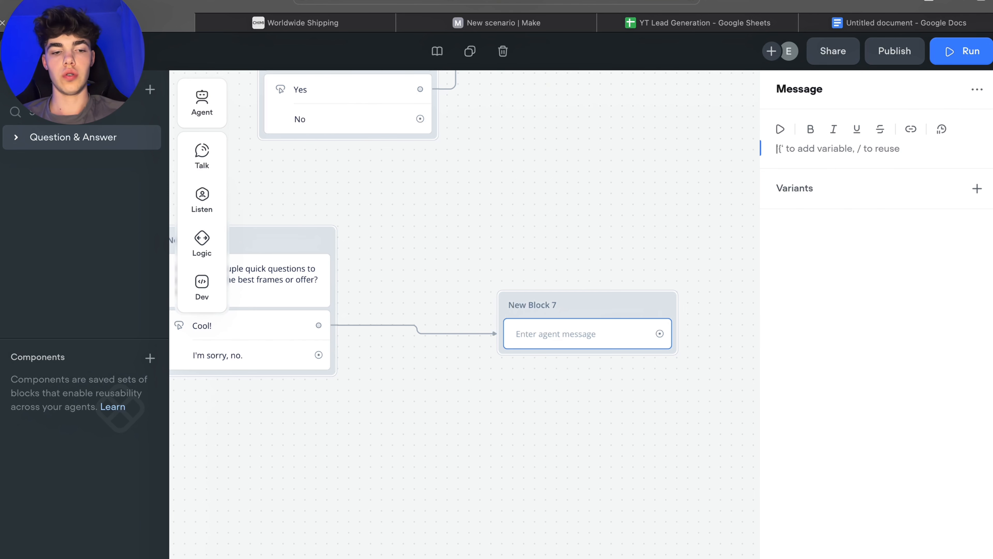
pyautogui.write('Are you')
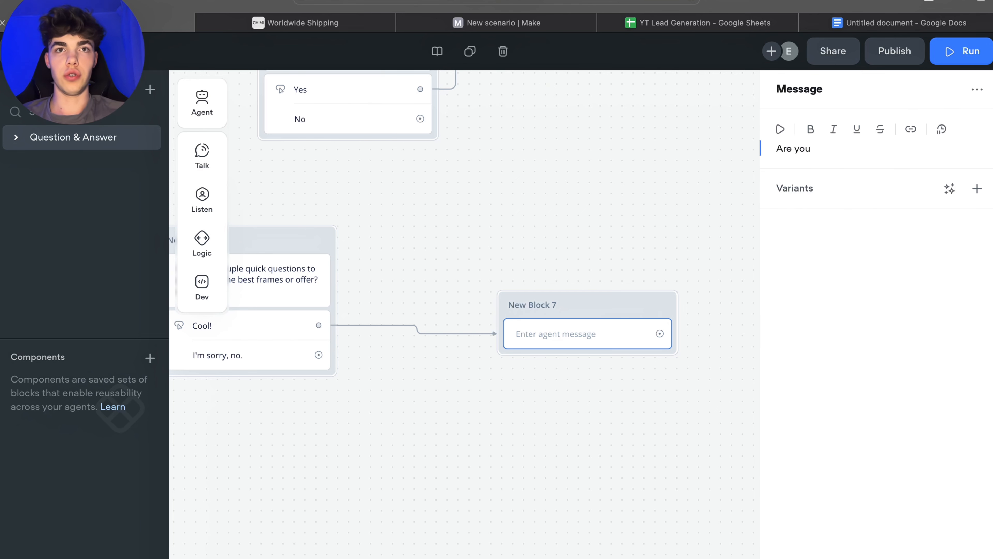
pyautogui.write(' loo')
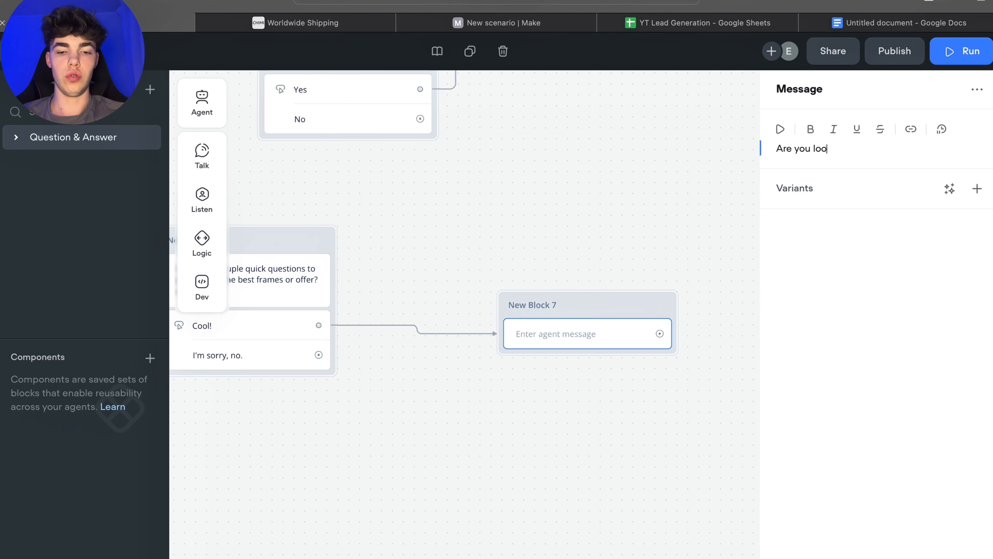
pyautogui.write('king for sunglasses')
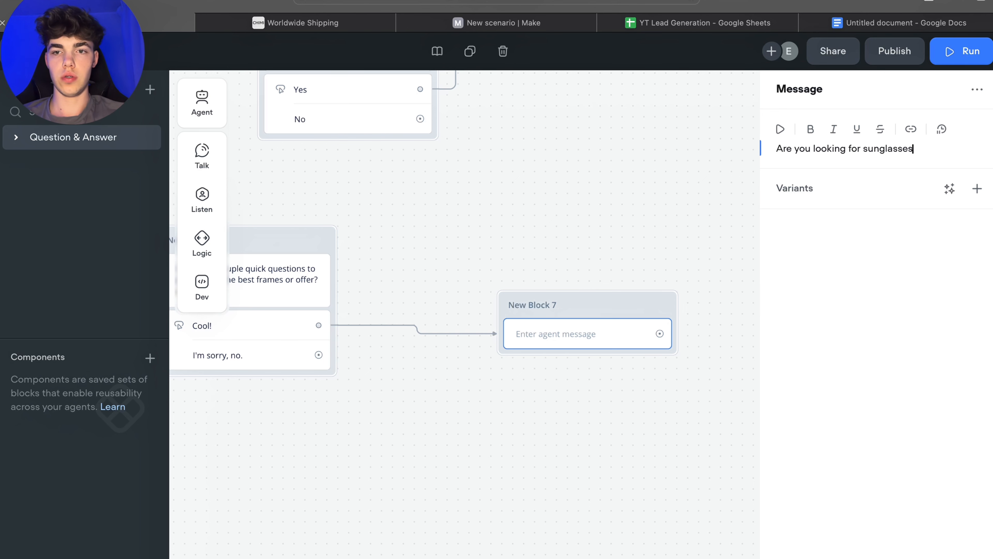
pyautogui.write(', opti')
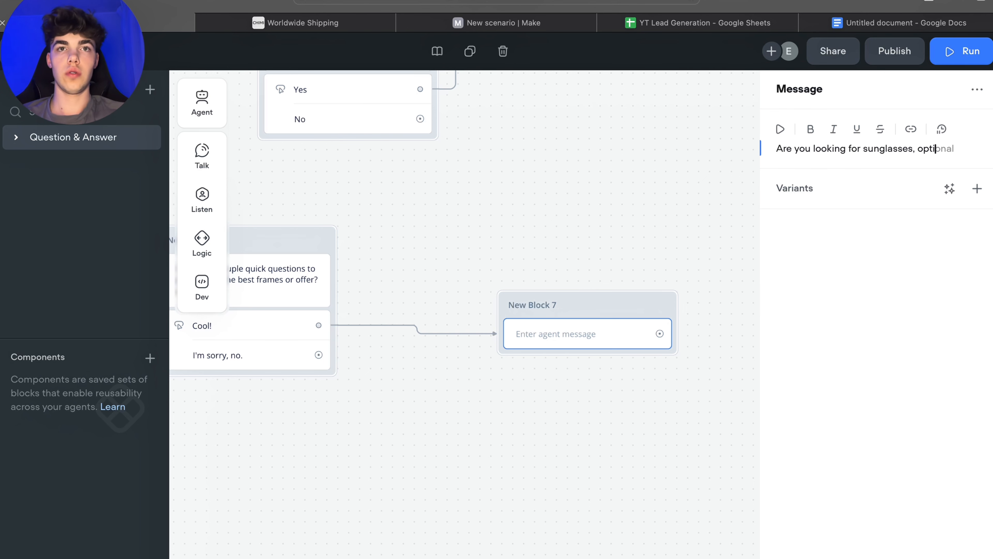
pyautogui.write('cal or')
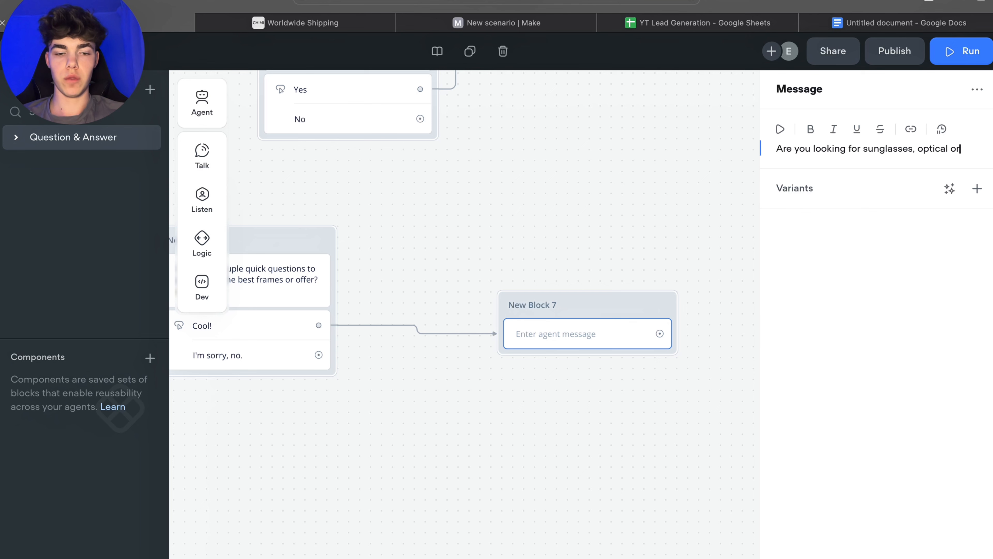
pyautogui.write(' ski glasses')
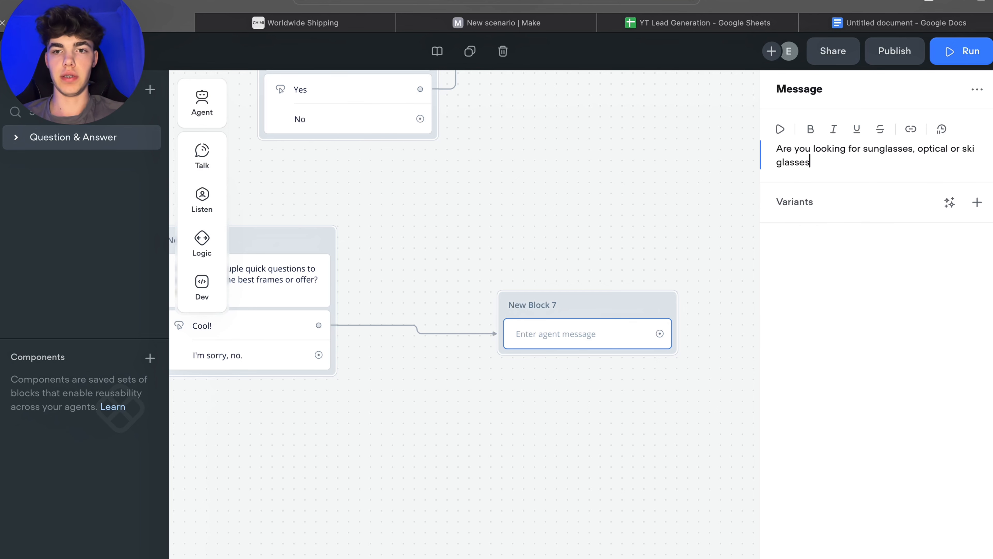
pyautogui.write('?')
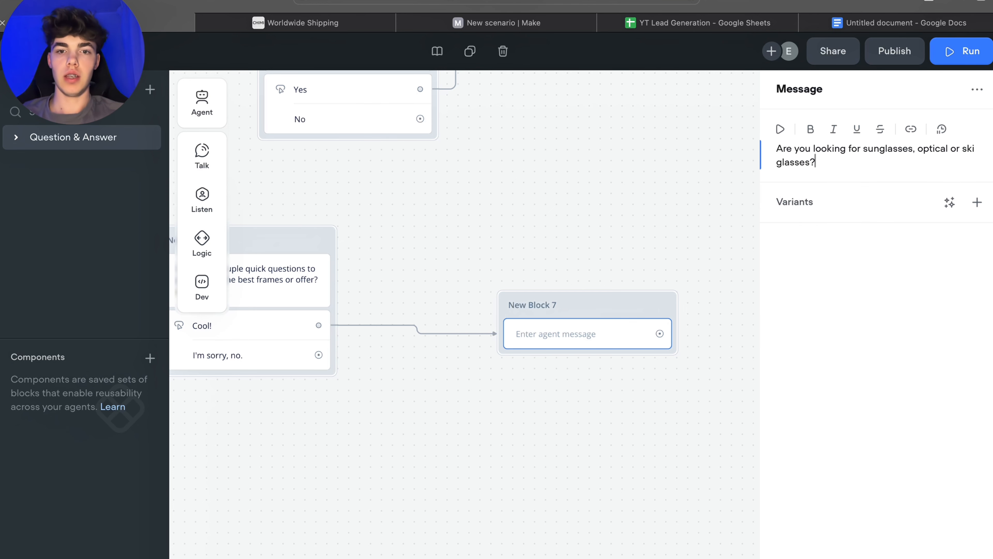
pyautogui.click(628, 239)
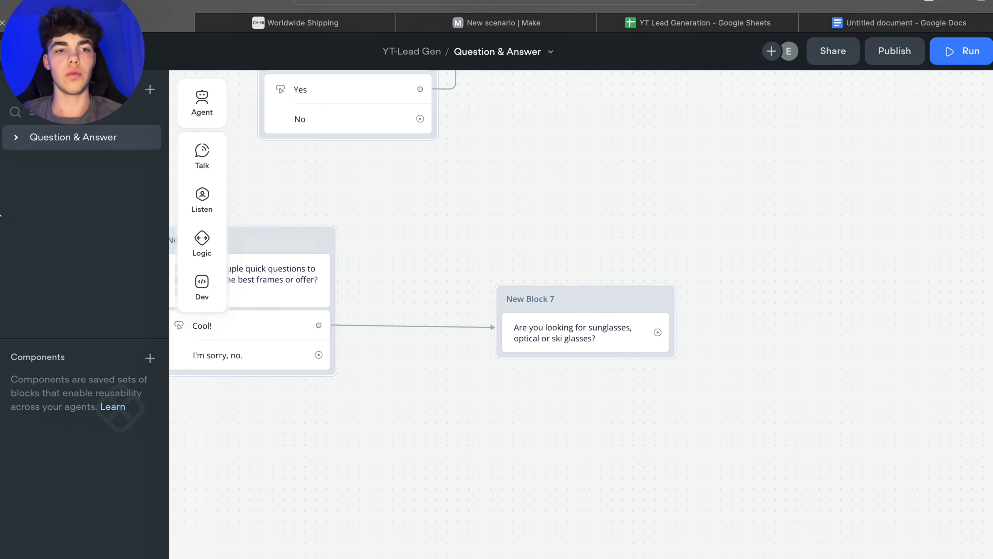
# Step: Add a Capture step below the message in New Block 7 and open its settings
pyautogui.moveTo(200, 195)
pyautogui.moveTo(249, 234); pyautogui.dragTo(583, 356)
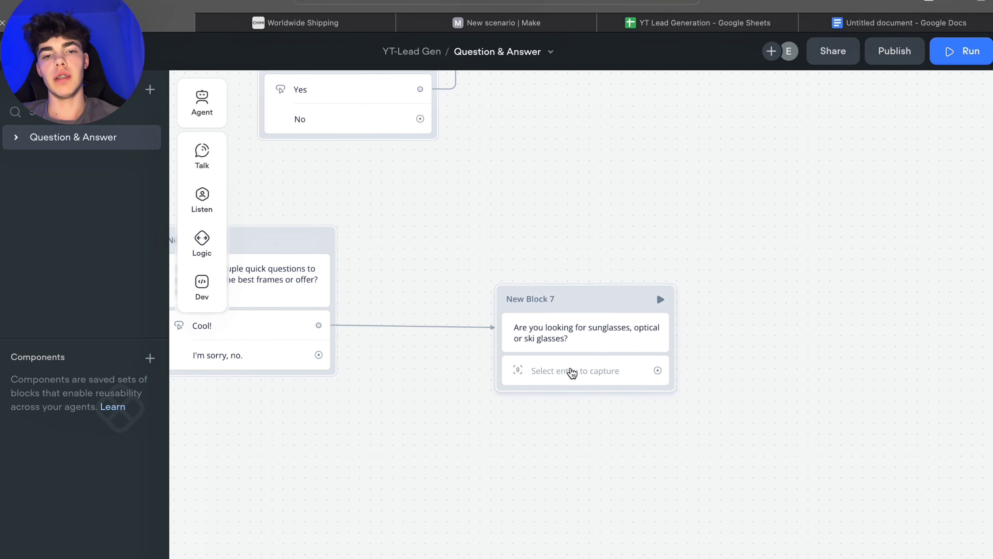
pyautogui.click(552, 373)
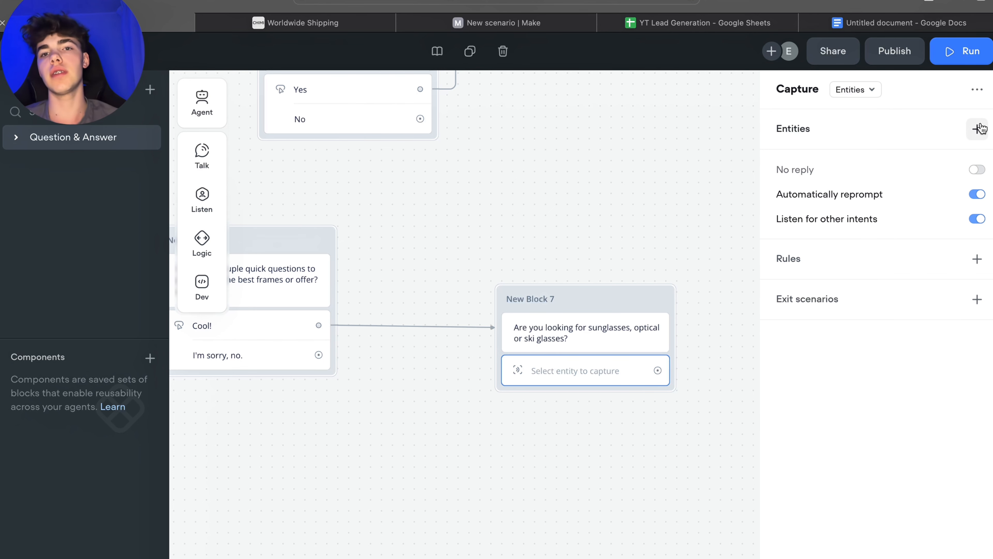
# Step: Start creating a new entity named typeOfGlasses with the Custom data type
pyautogui.click(978, 129)
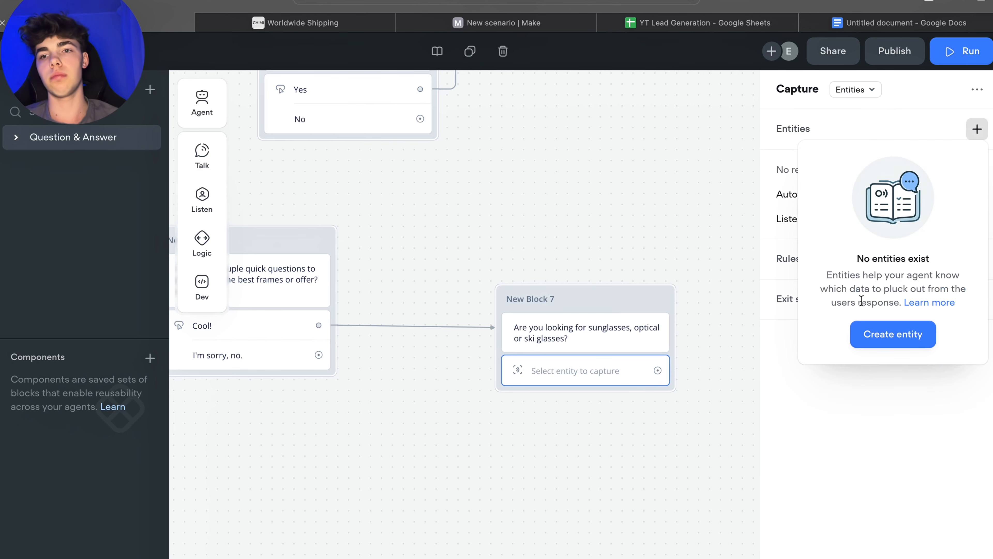
pyautogui.click(891, 333)
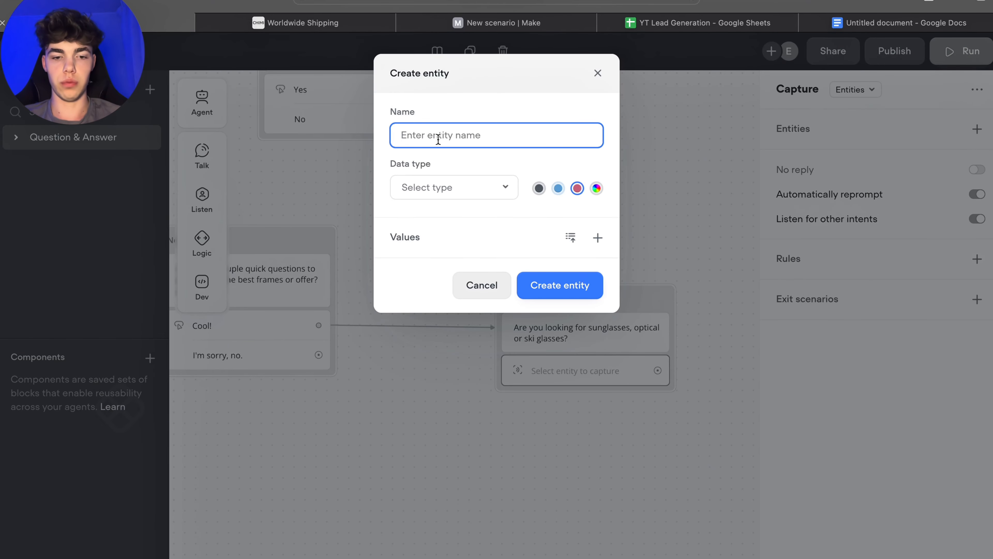
pyautogui.write('ty')
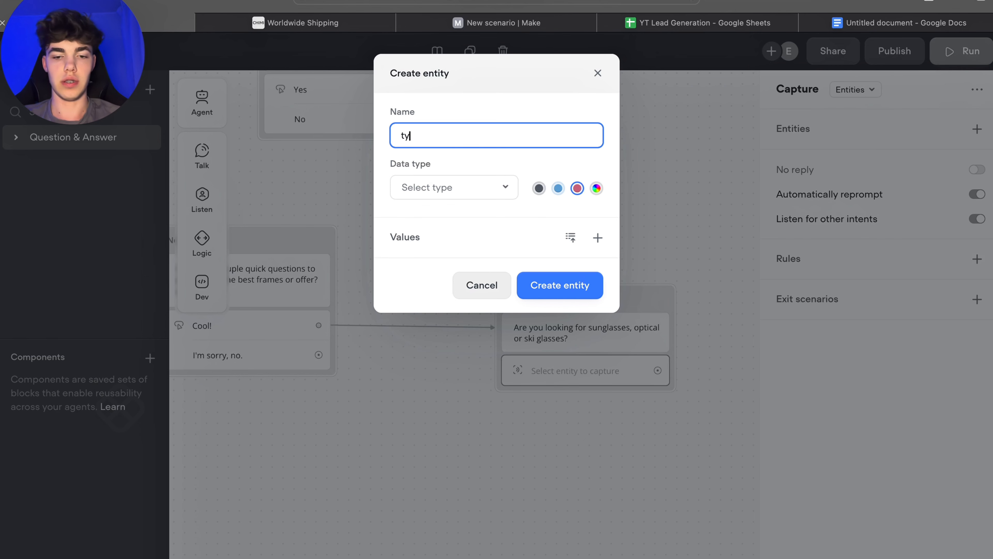
pyautogui.write('peOf')
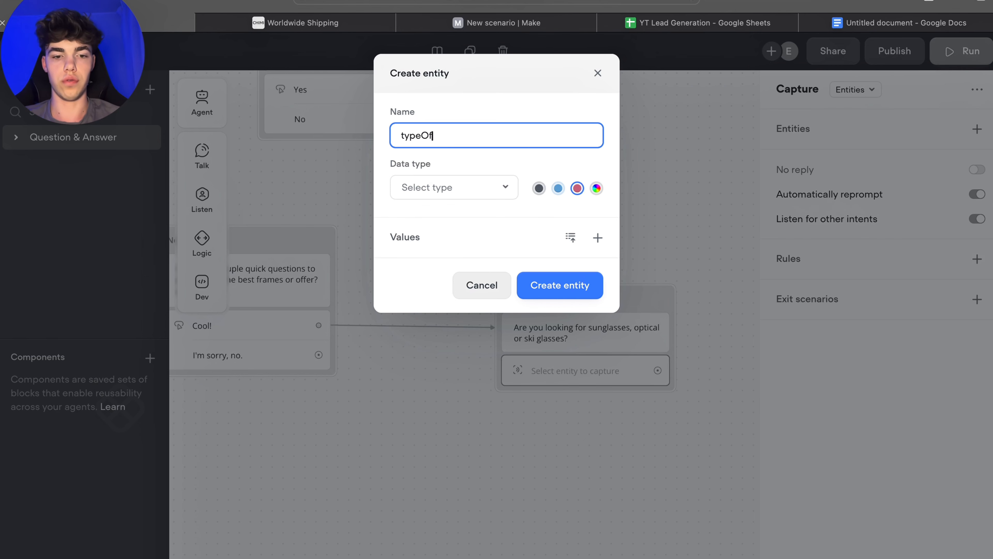
pyautogui.write('Glasses')
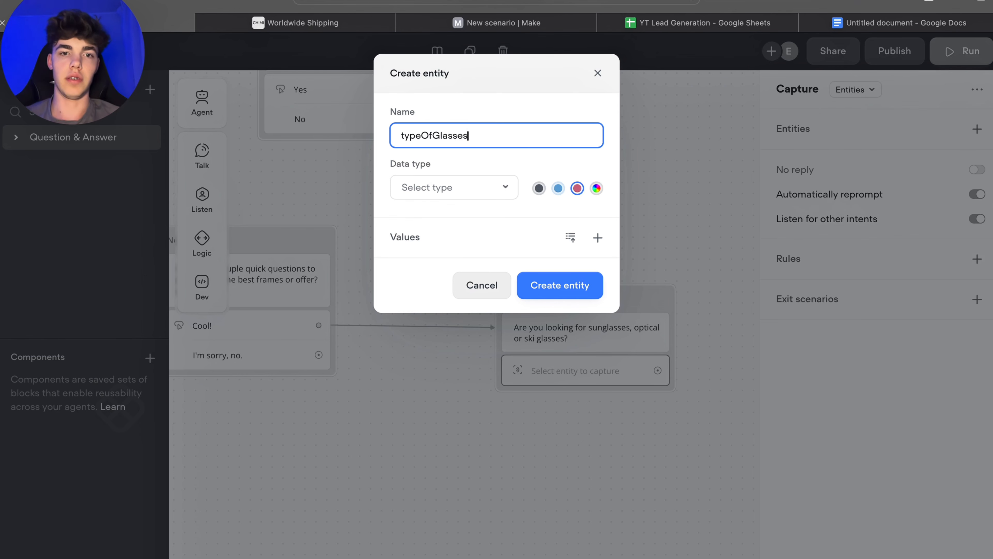
pyautogui.click(444, 191)
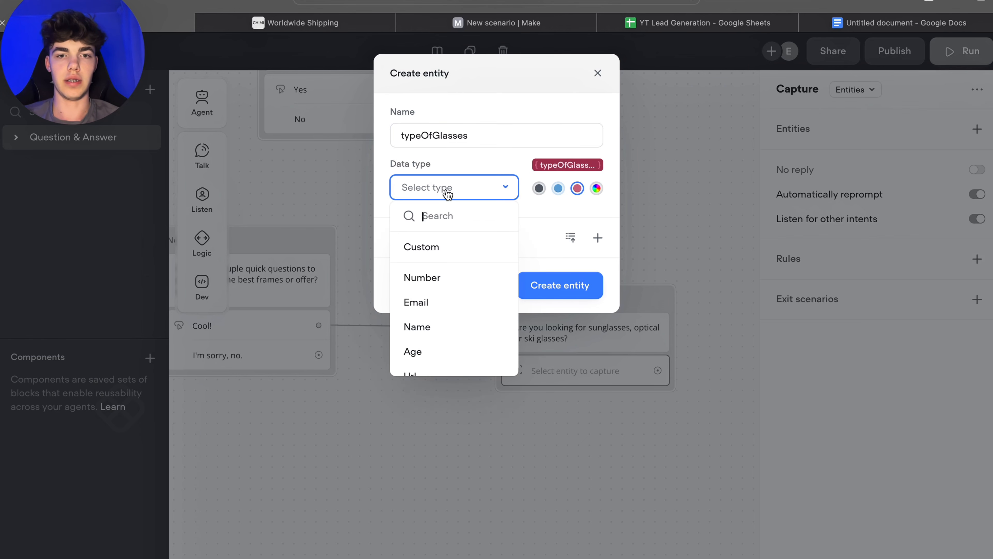
pyautogui.click(438, 247)
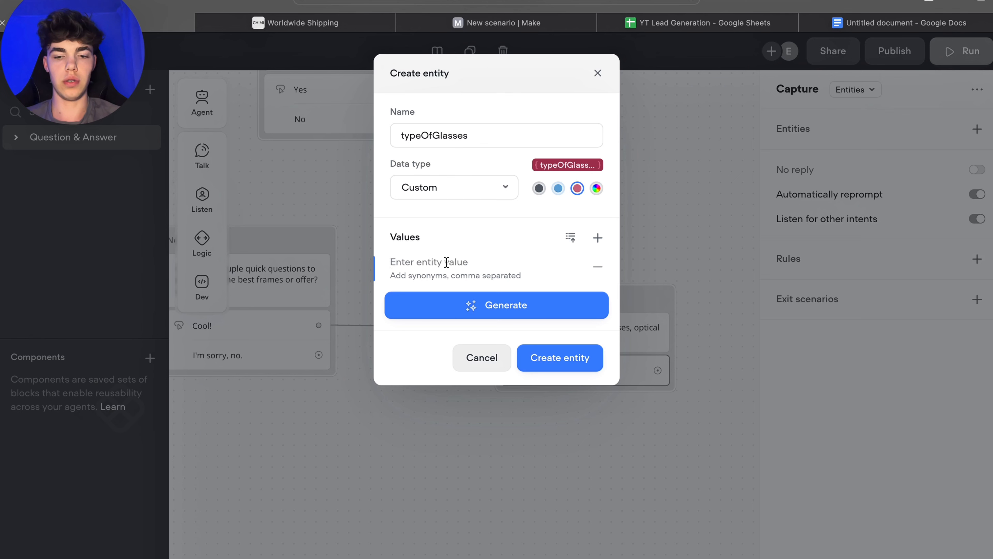
# Step: Add the entity value "sunglasses"
pyautogui.write('glasse')
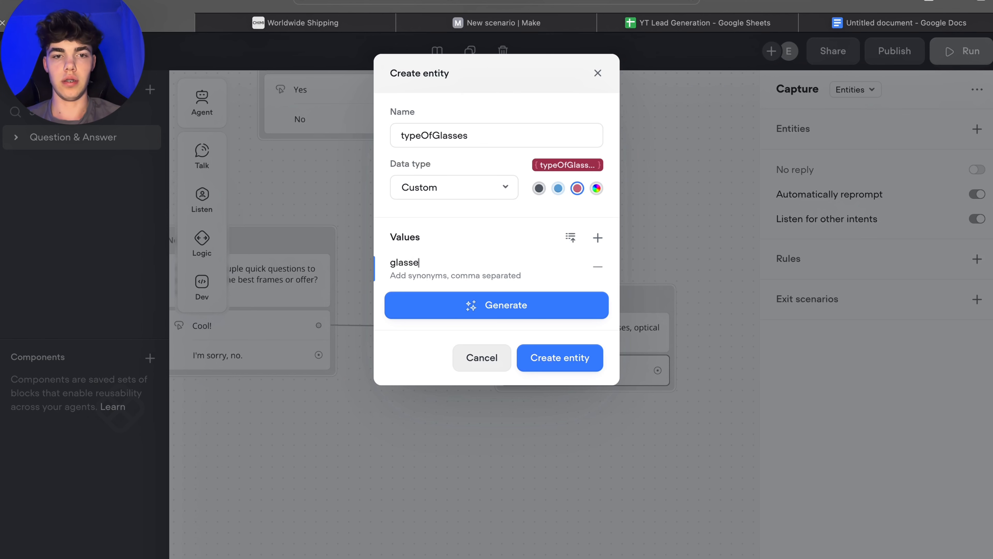
pyautogui.press('BackSpace')
pyautogui.press('BackSpace')
pyautogui.press('BackSpace')
pyautogui.press('BackSpace')
pyautogui.press('BackSpace')
pyautogui.press('BackSpace')
pyautogui.write('s')
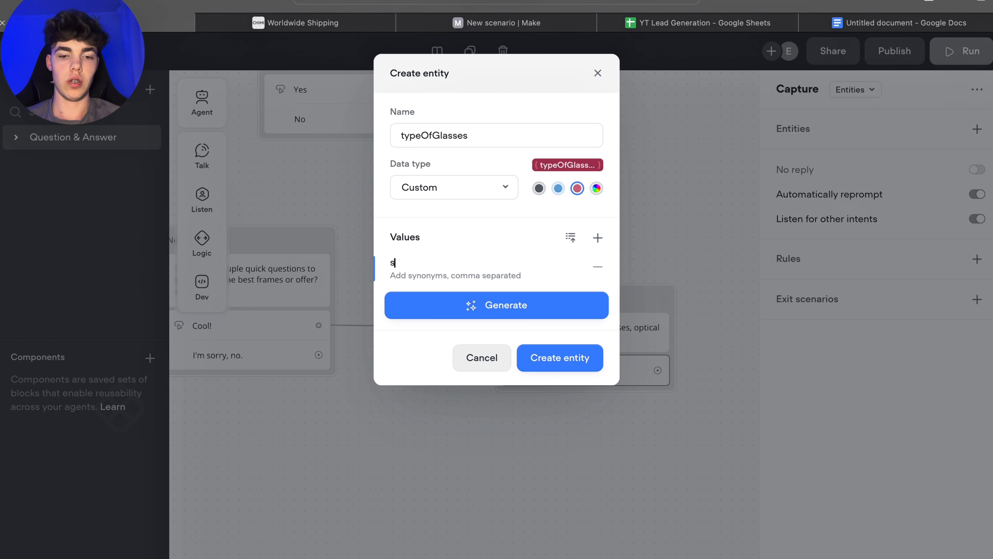
pyautogui.write('unglasses')
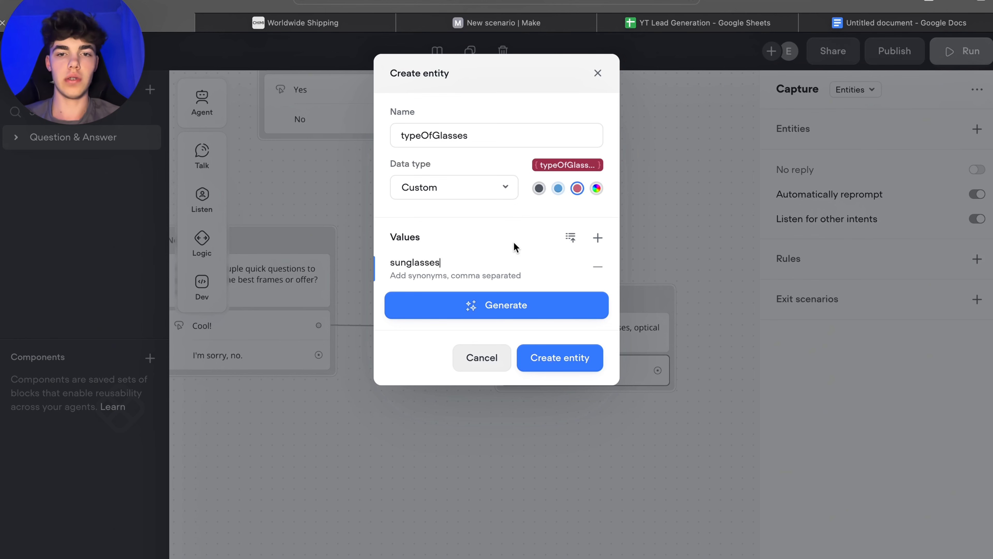
# Step: Add the entity value "optical" with the synonym "prescription glasses"
pyautogui.click(601, 243)
pyautogui.write('o')
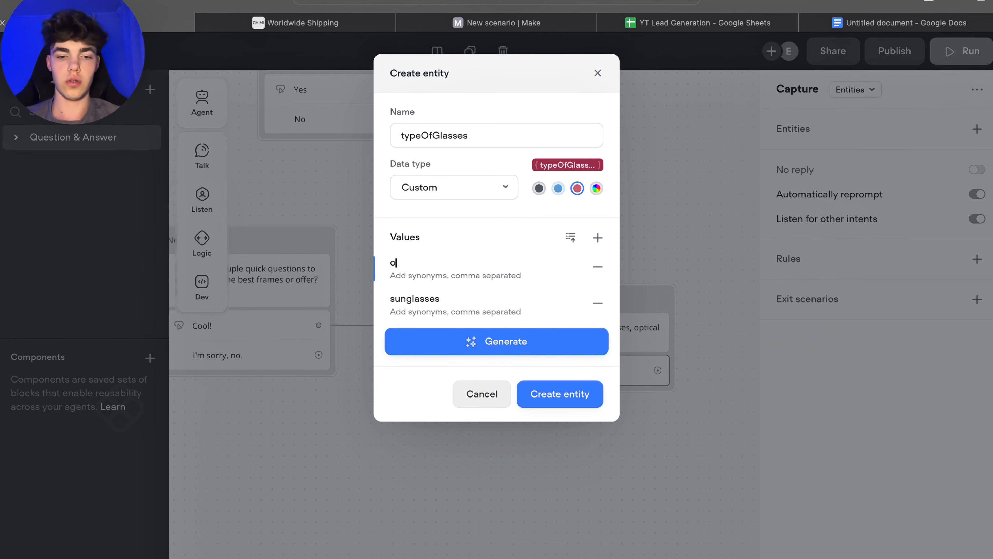
pyautogui.write('ptical')
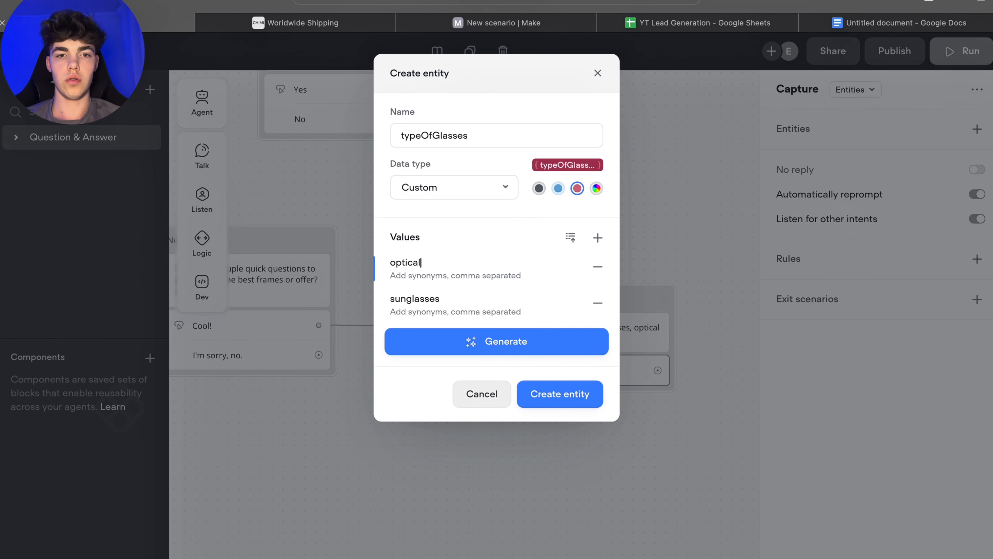
pyautogui.click(423, 275)
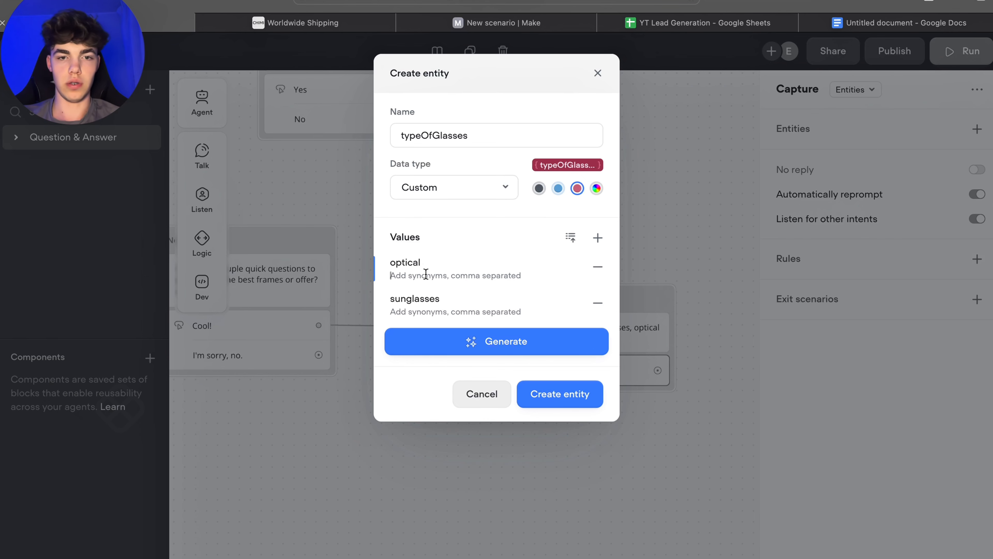
pyautogui.write('presc')
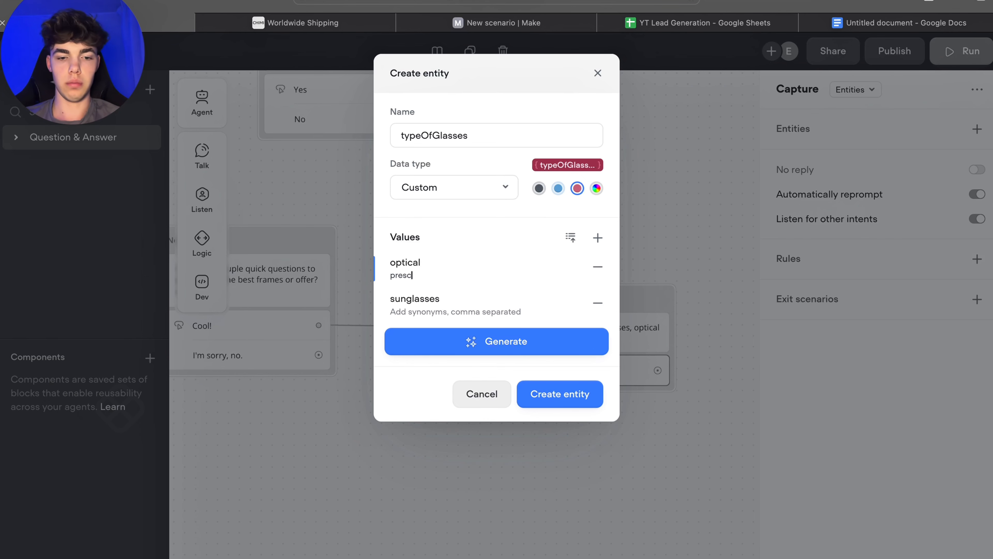
pyautogui.write('ription')
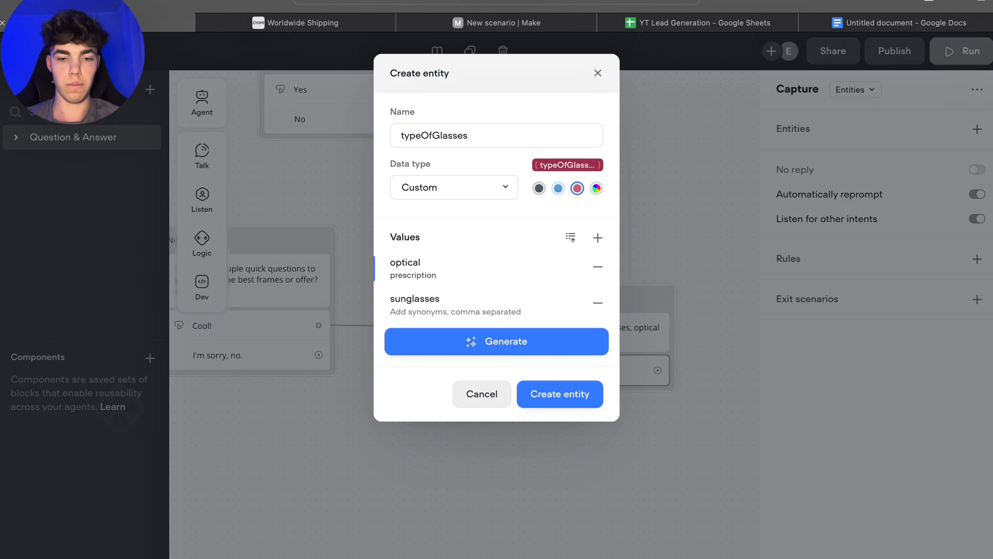
pyautogui.write(' glasses')
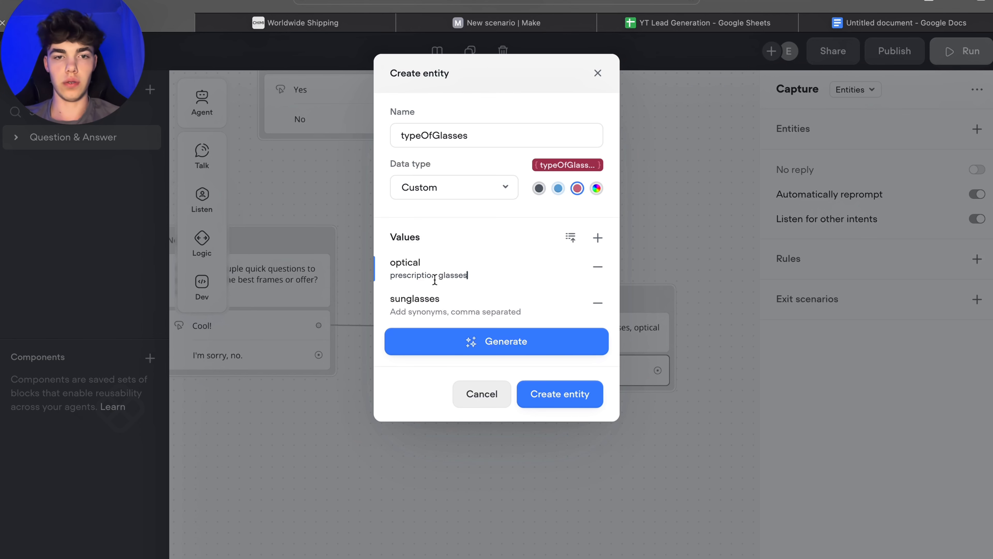
# Step: Add the entity value "ski glasses" with the synonym "goggles"
pyautogui.click(597, 237)
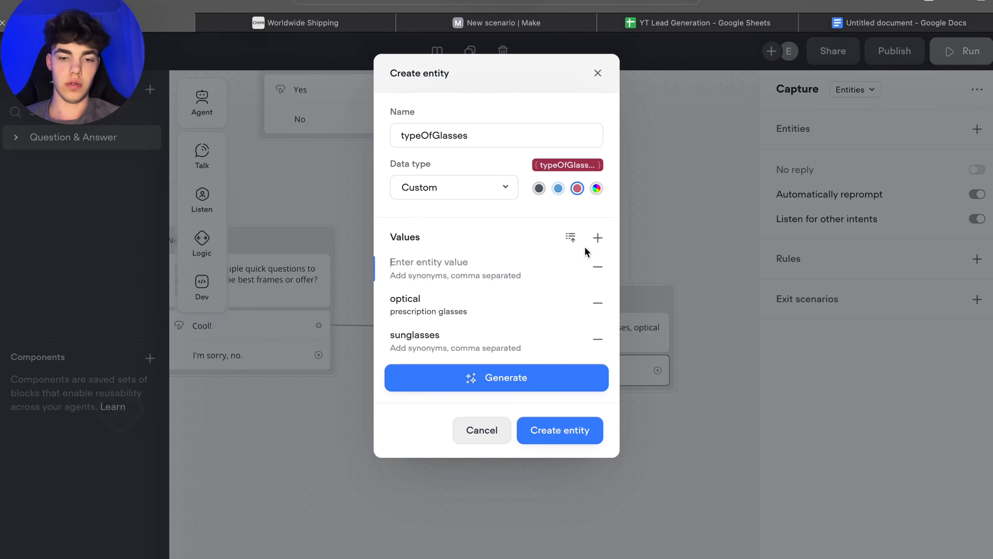
pyautogui.write('ski glasses')
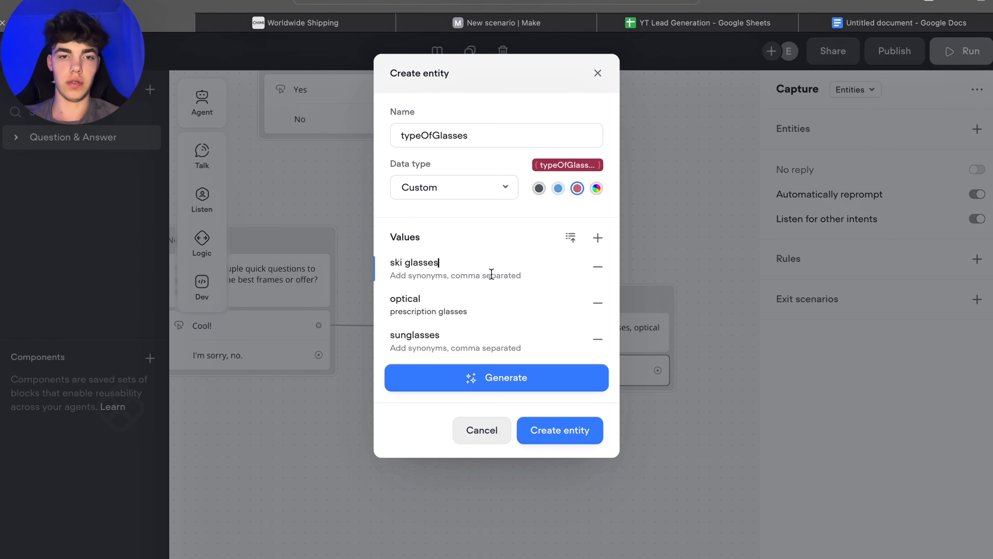
pyautogui.click(413, 277)
pyautogui.write('go')
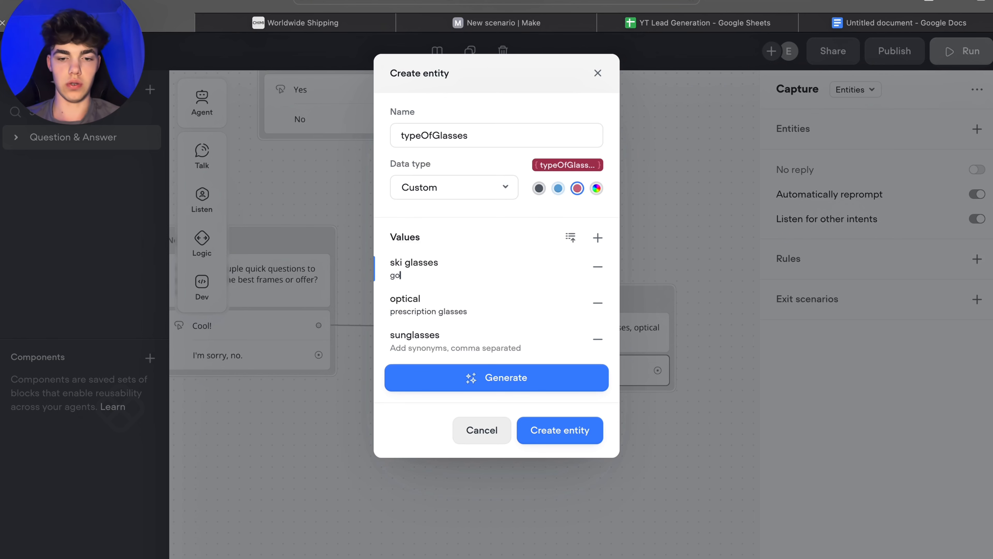
pyautogui.write('ggles')
pyautogui.click(502, 237)
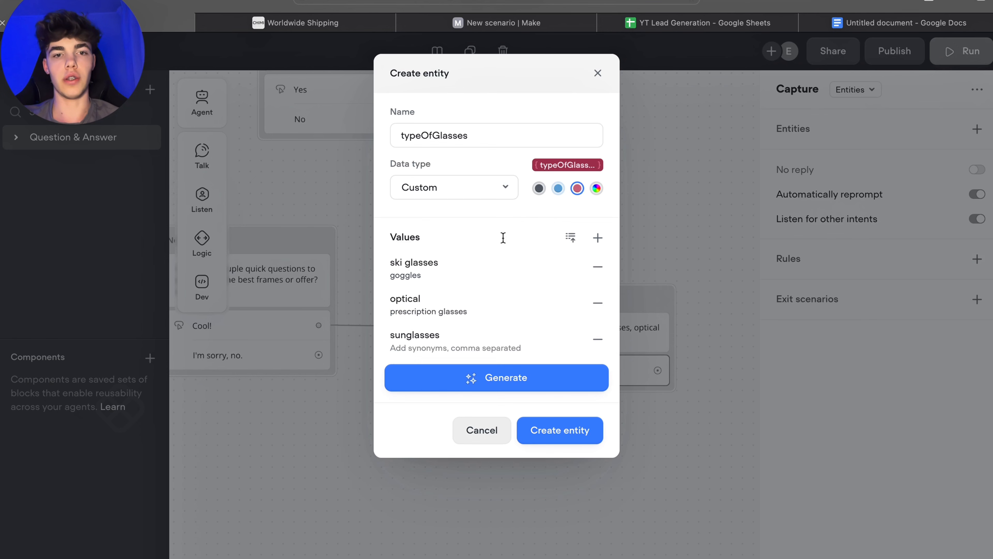
# Step: Finish creating the typeOfGlasses entity for the block's capture step
pyautogui.click(558, 430)
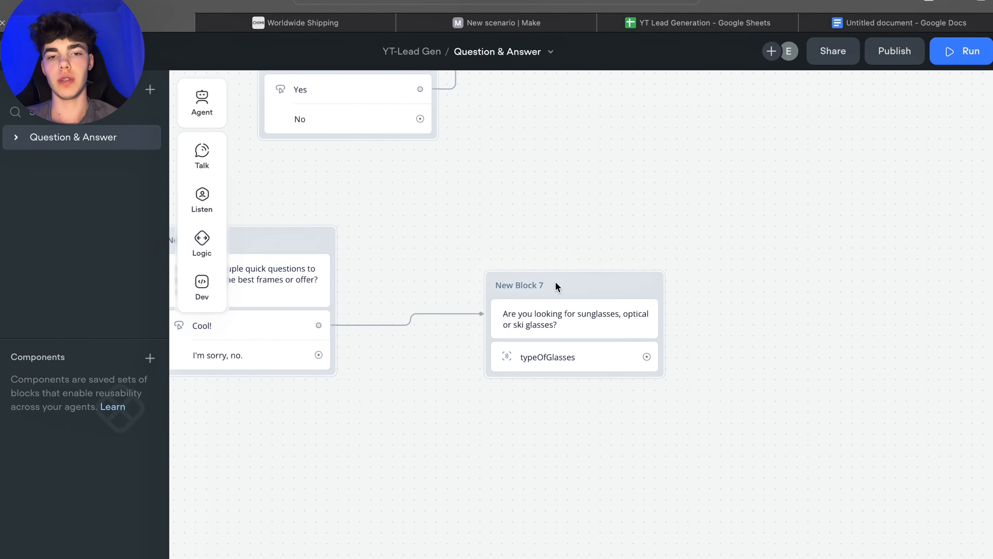
pyautogui.moveTo(568, 299); pyautogui.dragTo(561, 298)
pyautogui.click(561, 370)
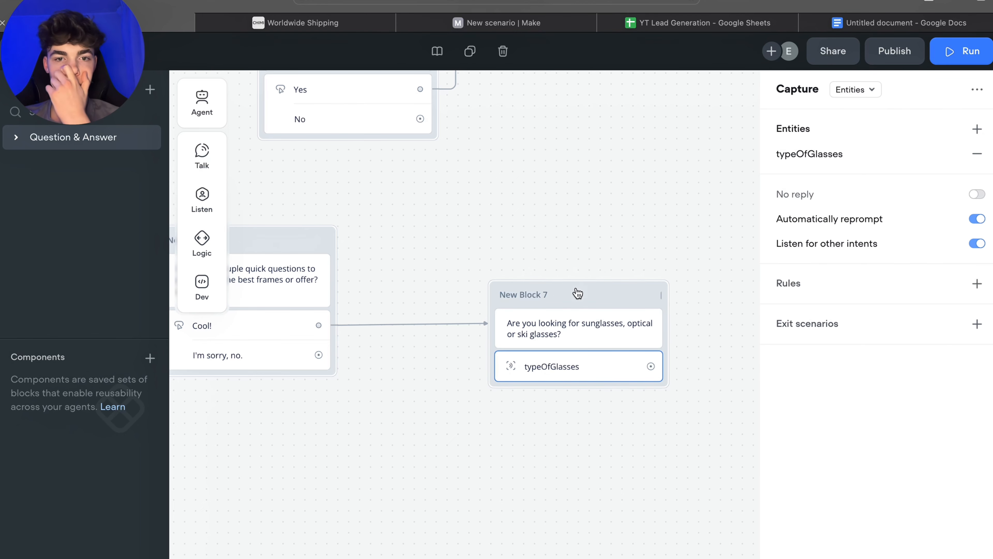
pyautogui.click(694, 176)
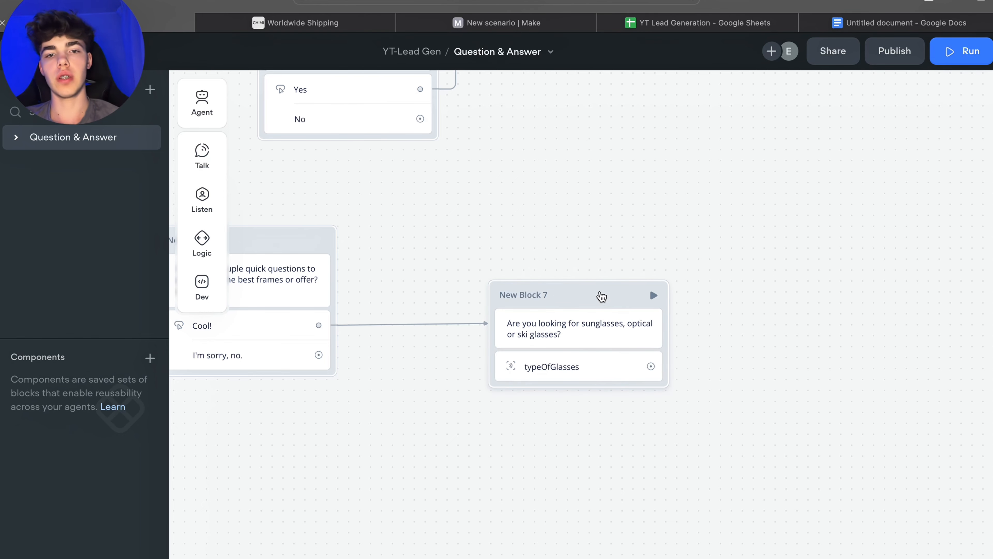
pyautogui.moveTo(599, 292); pyautogui.dragTo(601, 297)
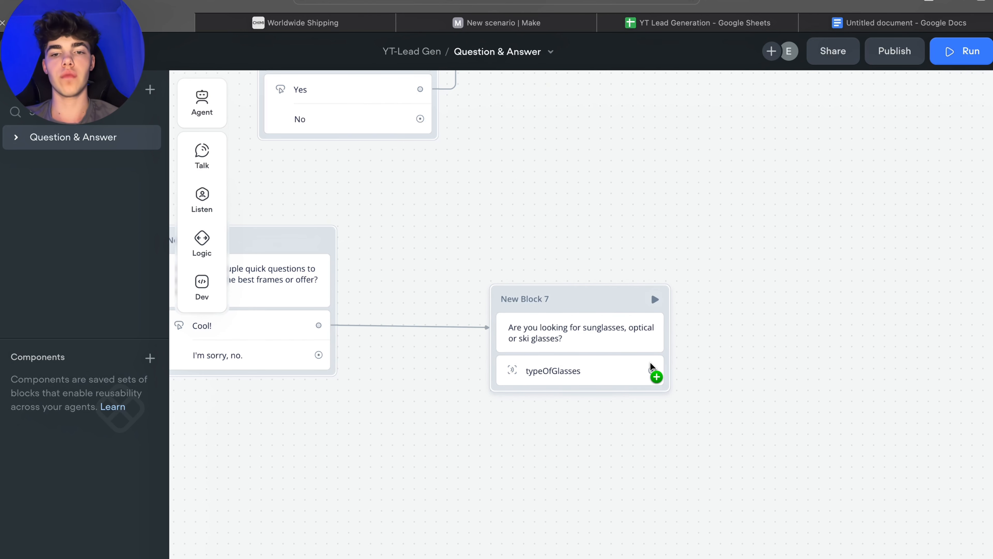
# Step: Connect a new message block after the typeOfGlasses capture and open its message text for editing
pyautogui.moveTo(652, 371); pyautogui.dragTo(772, 369)
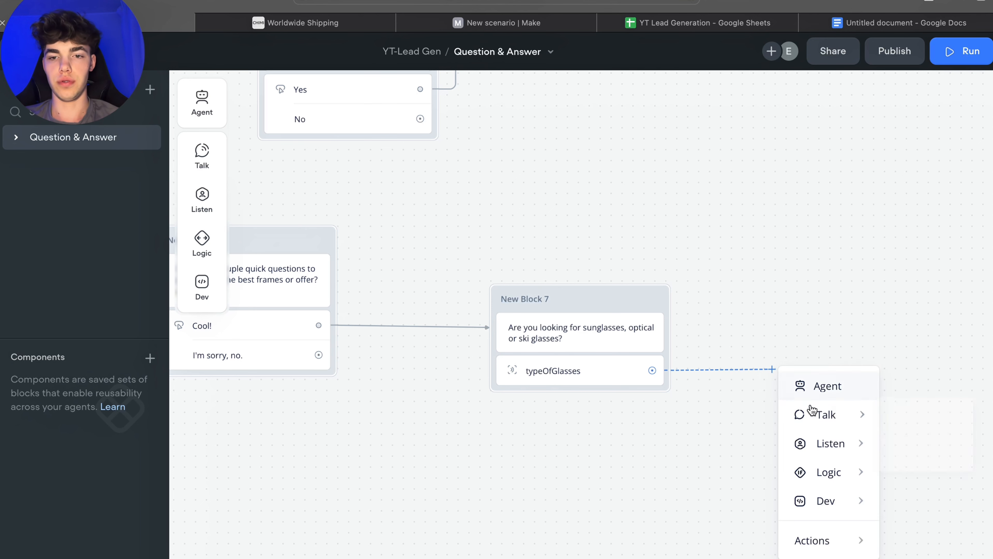
pyautogui.moveTo(825, 414)
pyautogui.click(901, 420)
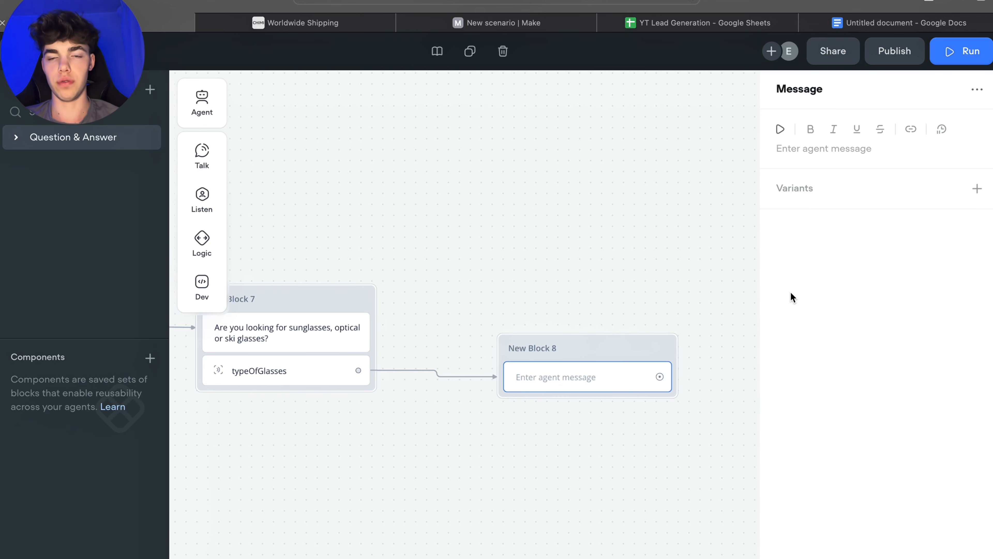
pyautogui.click(799, 157)
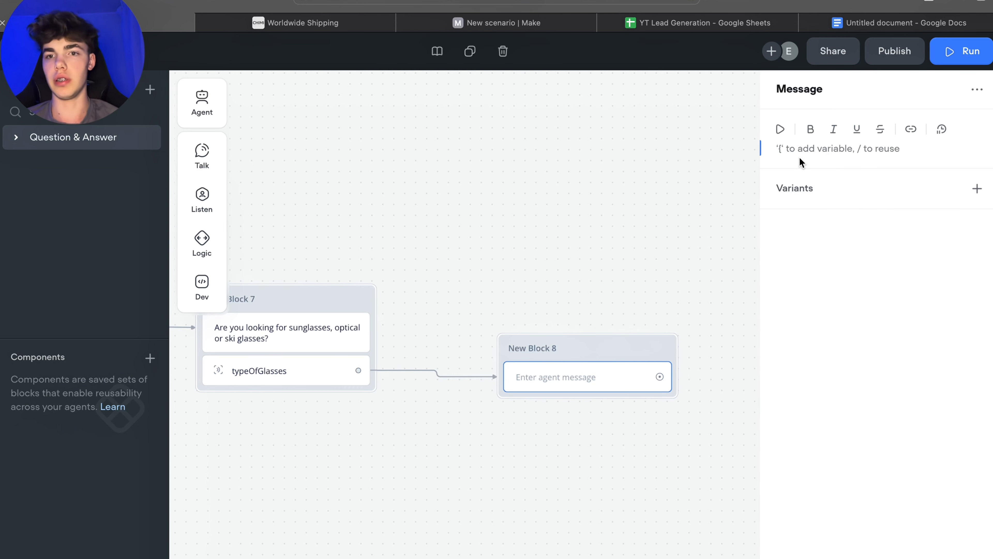
# Step: Write the message "Good! Have you shopped with CHIMI before?"
pyautogui.write('Ha')
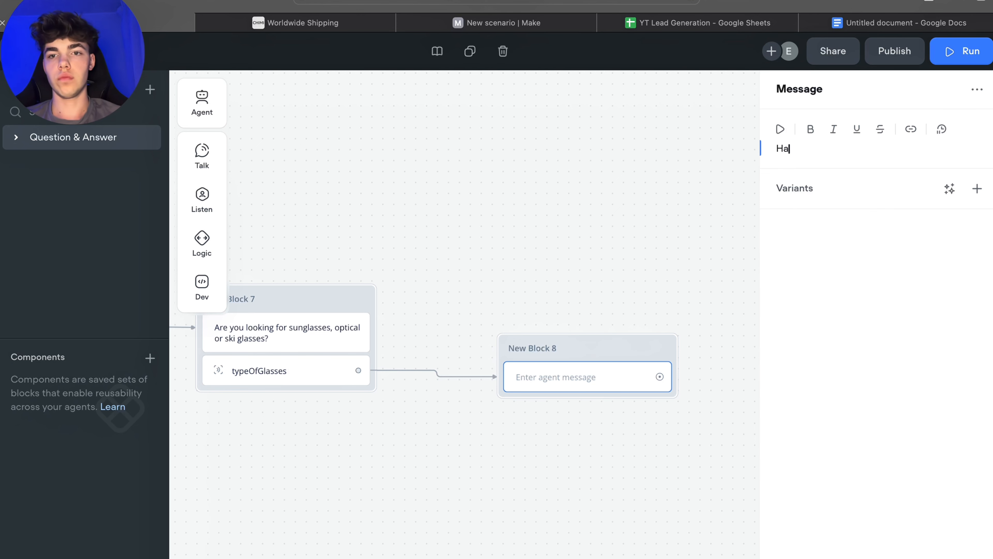
pyautogui.press('BackSpace')
pyautogui.press('BackSpace')
pyautogui.write('Good')
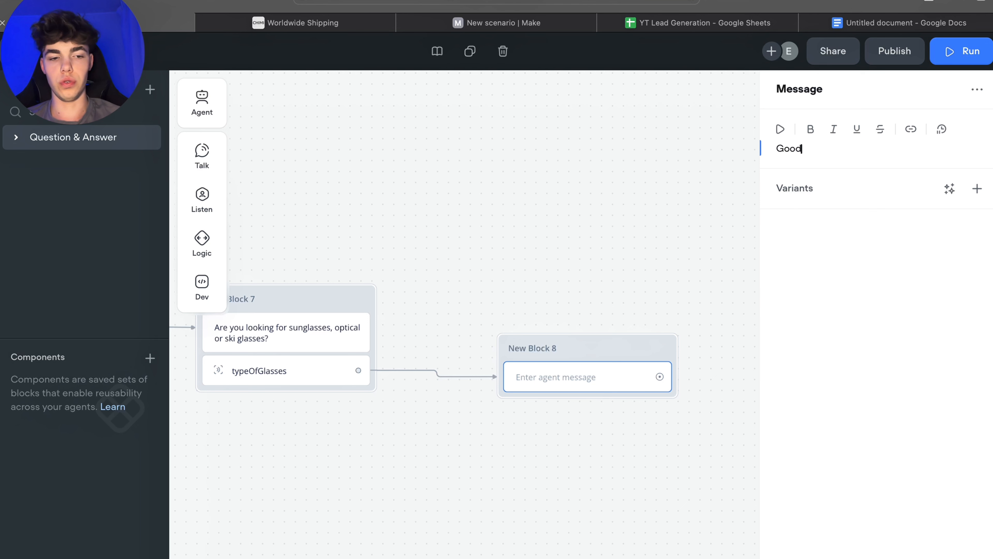
pyautogui.write('! Have you s')
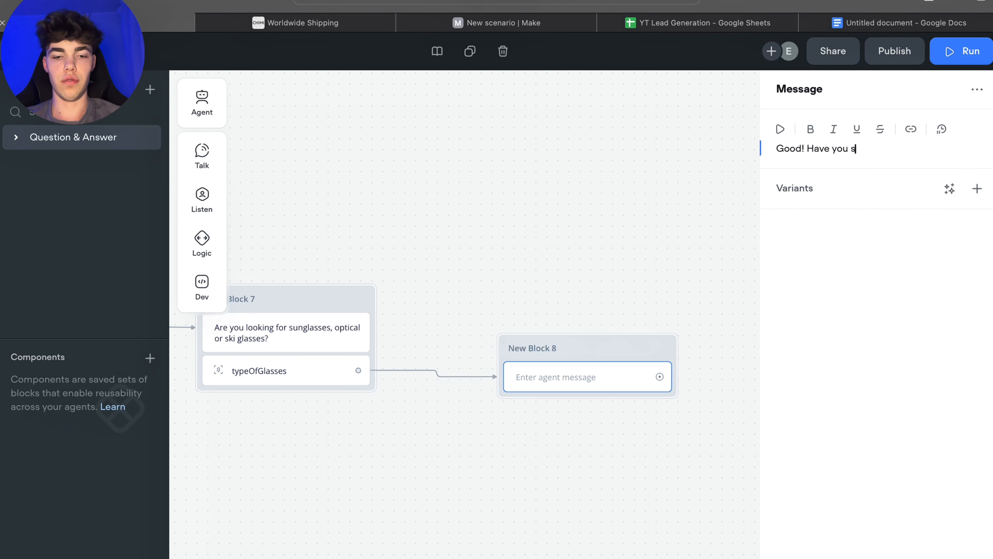
pyautogui.write('hopped from ')
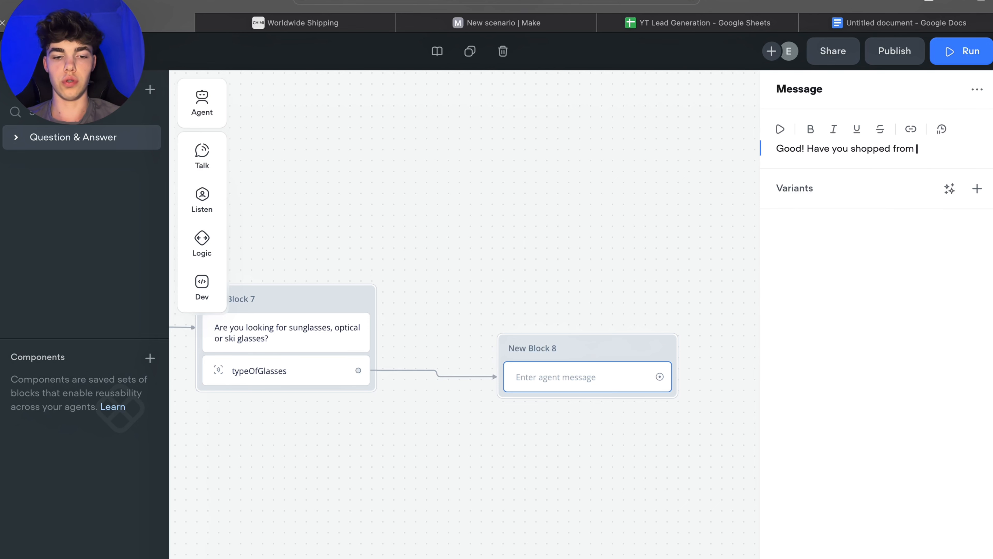
pyautogui.write('CHIMI before')
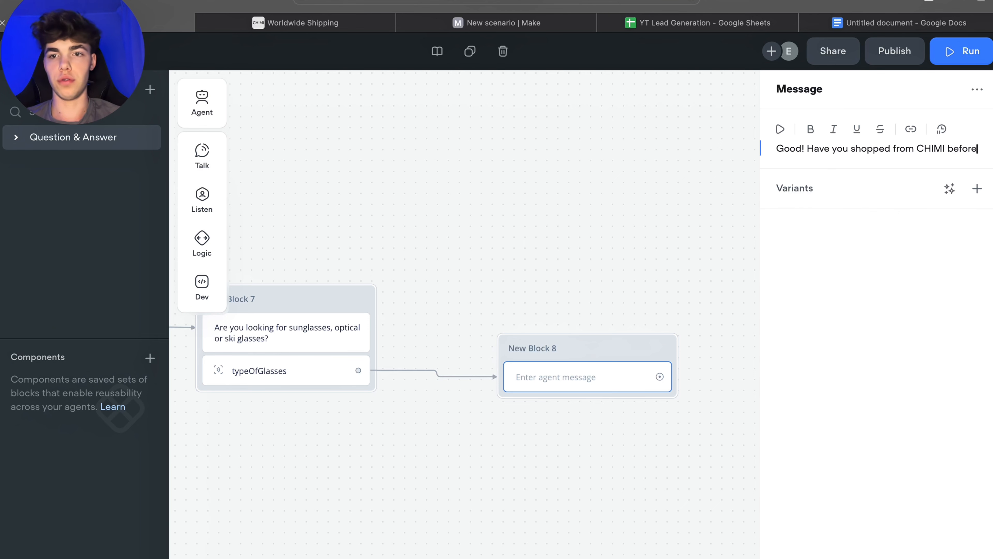
pyautogui.write('?')
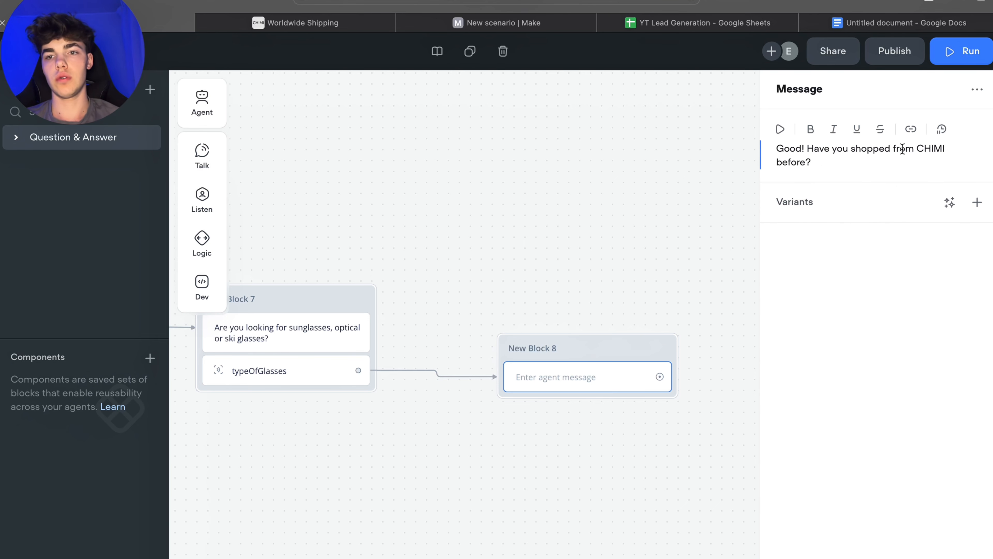
pyautogui.moveTo(894, 149); pyautogui.dragTo(911, 150)
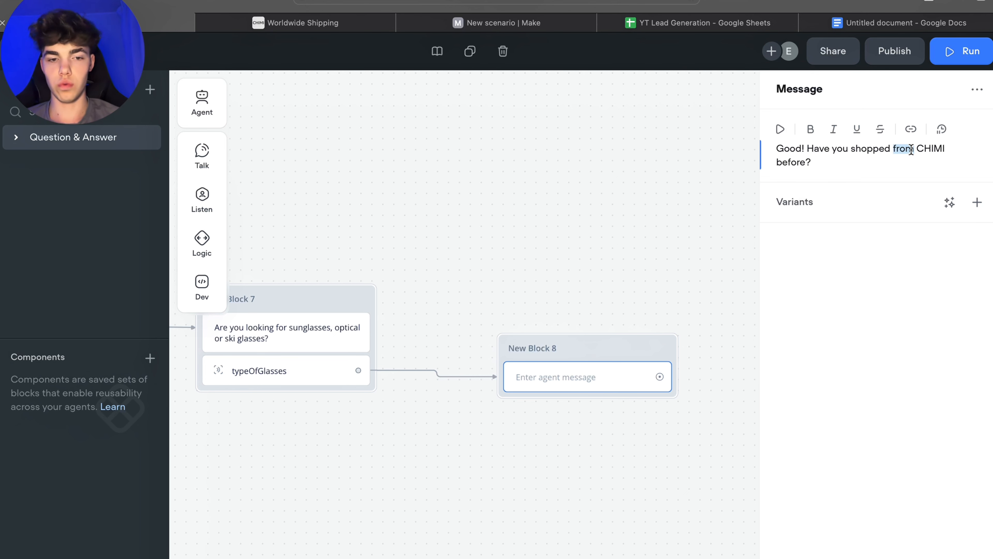
pyautogui.write('with')
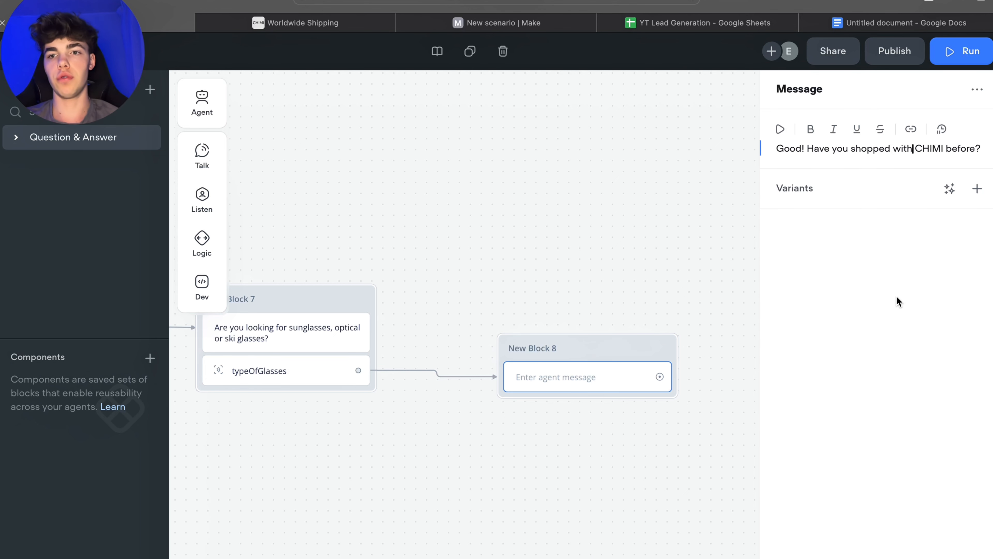
# Step: Add a Capture step below the message in the new block
pyautogui.click(895, 299)
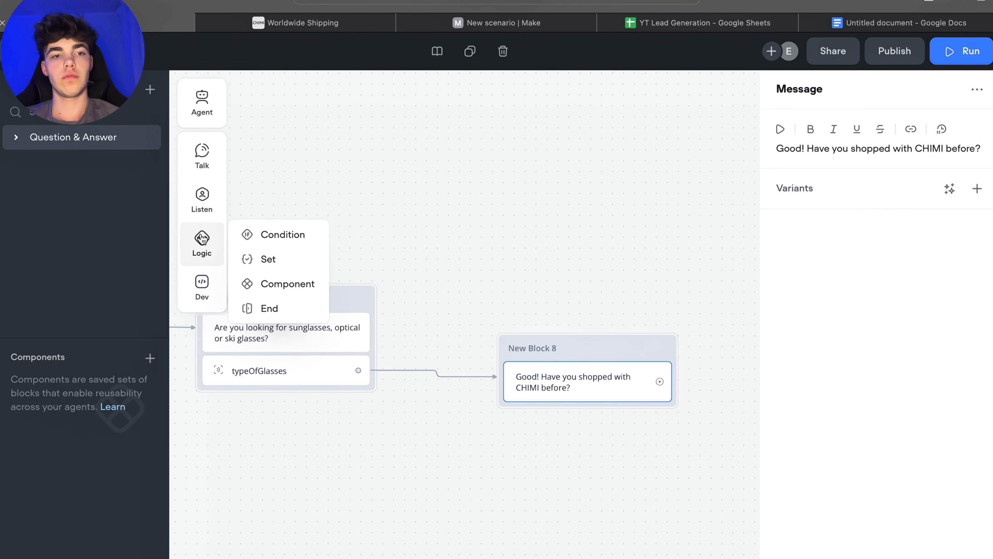
pyautogui.moveTo(188, 207)
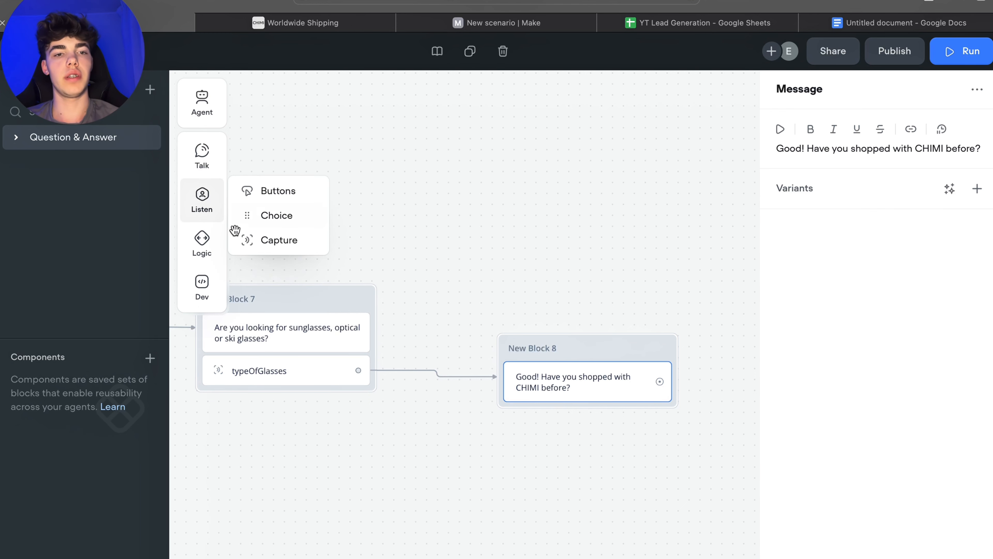
pyautogui.moveTo(248, 240); pyautogui.dragTo(563, 399)
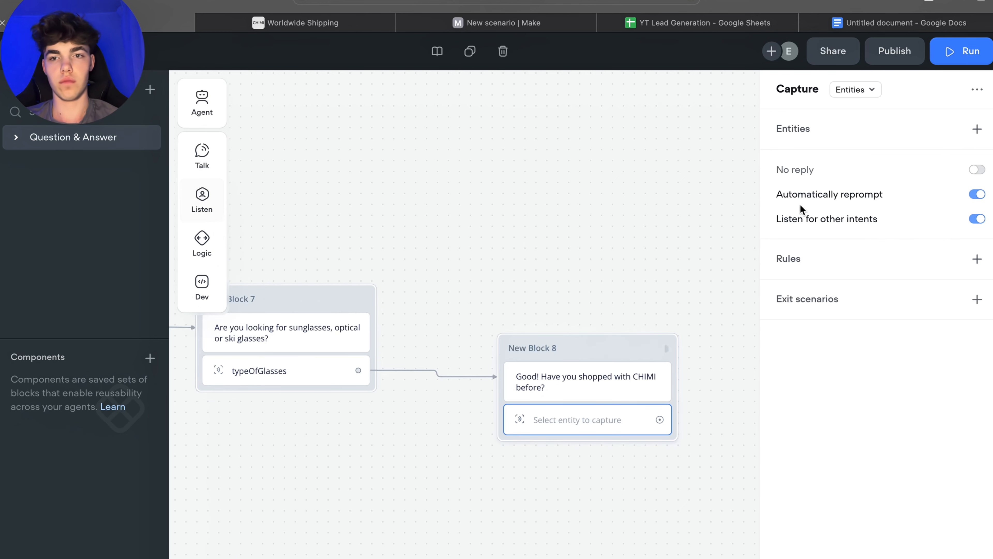
# Step: Start creating a new entity named yesOrNo with the Custom data type for the capture
pyautogui.click(976, 130)
pyautogui.click(882, 215)
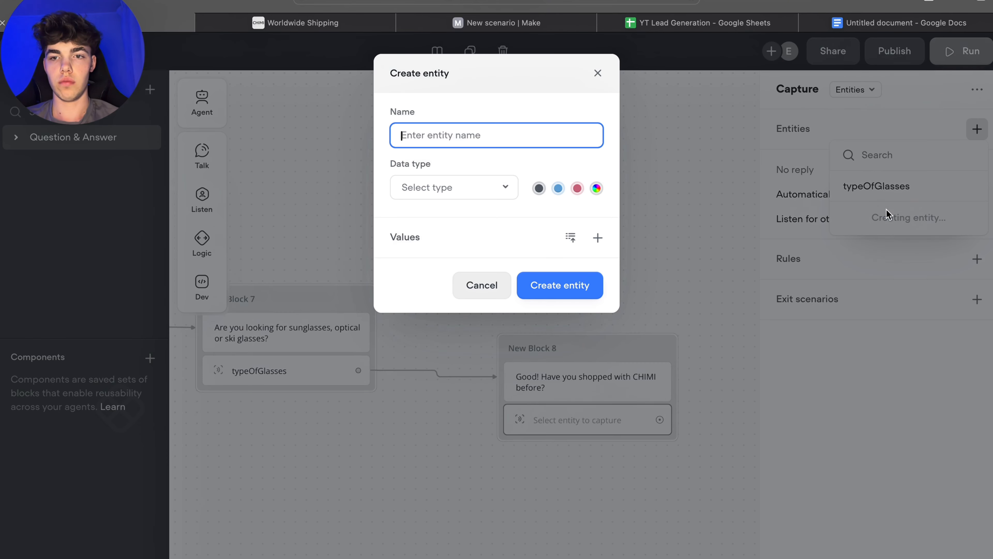
pyautogui.write('yes')
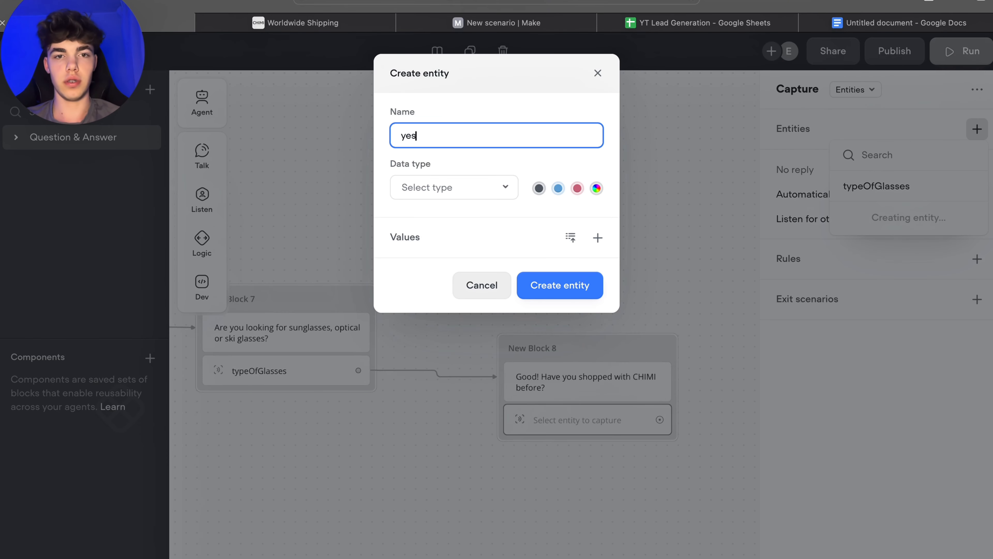
pyautogui.write('OrNo')
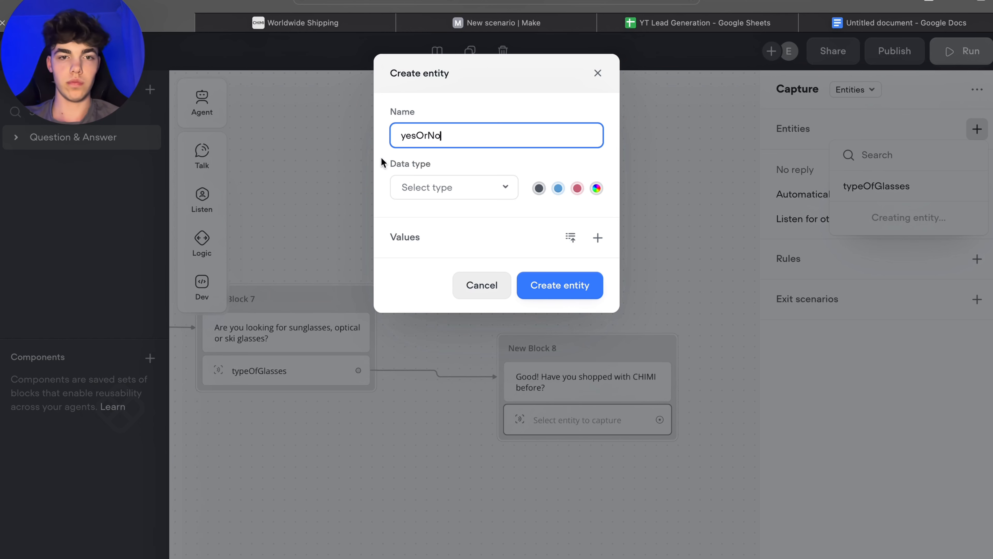
pyautogui.click(442, 187)
pyautogui.click(434, 244)
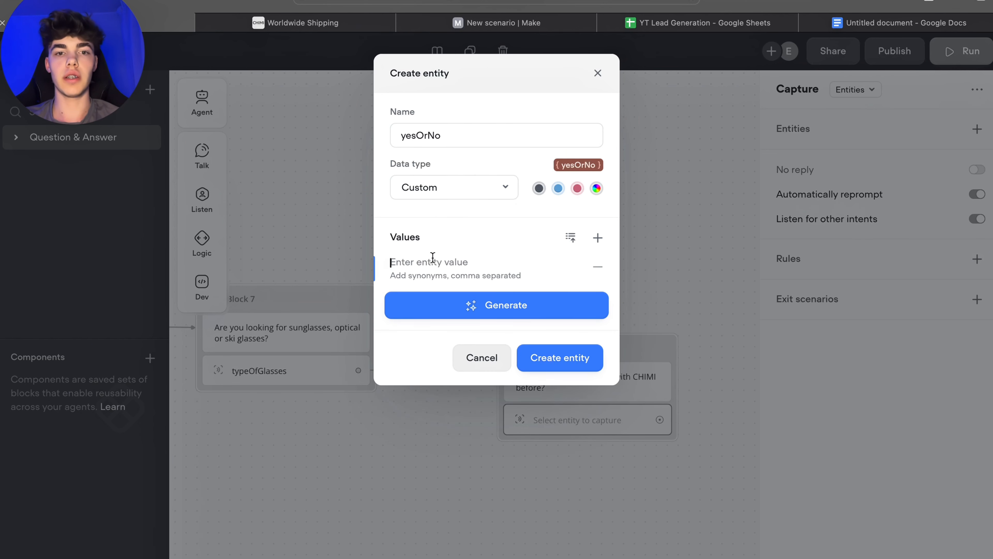
# Step: Add the entity values "yes" and "no" and create the yesOrNo entity
pyautogui.write('yes')
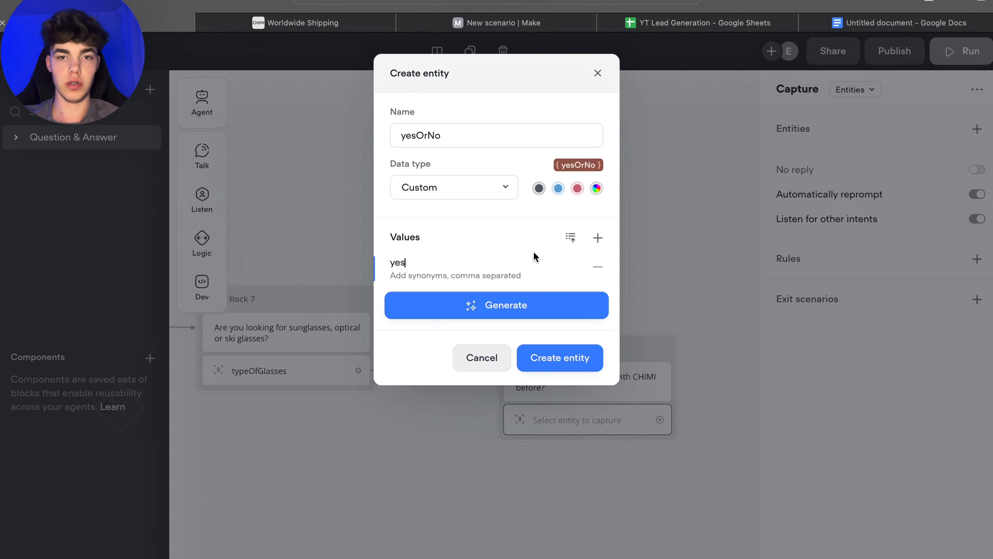
pyautogui.click(598, 238)
pyautogui.write('no')
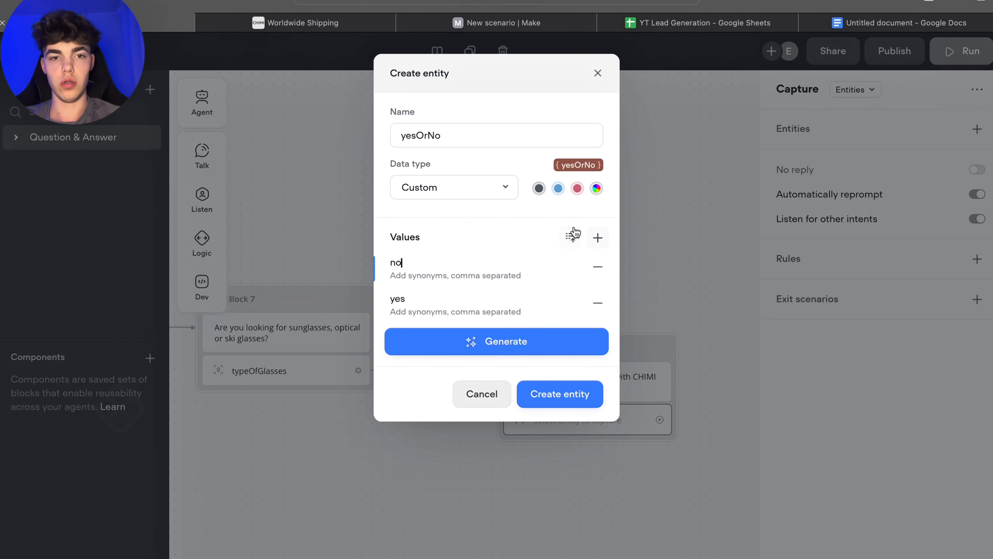
pyautogui.click(492, 237)
pyautogui.click(563, 410)
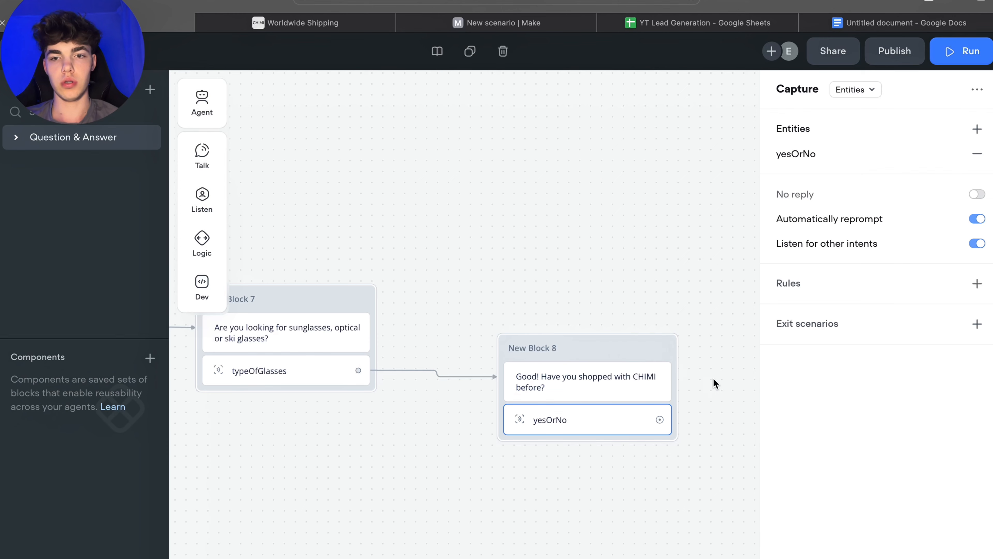
pyautogui.moveTo(610, 348); pyautogui.dragTo(603, 336)
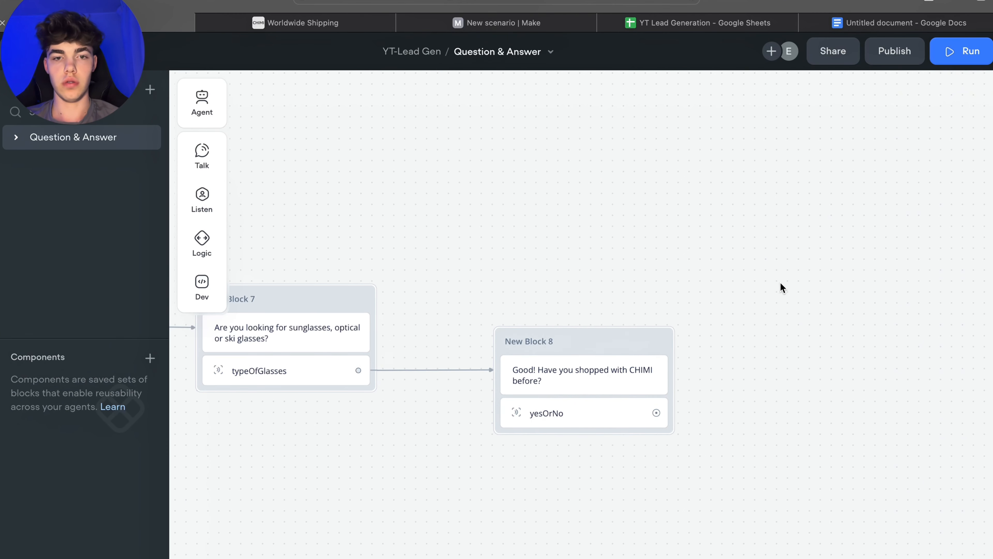
# Step: Connect a new message block after the yesOrNo capture and open its message text for editing
pyautogui.moveTo(775, 279); pyautogui.dragTo(720, 232)
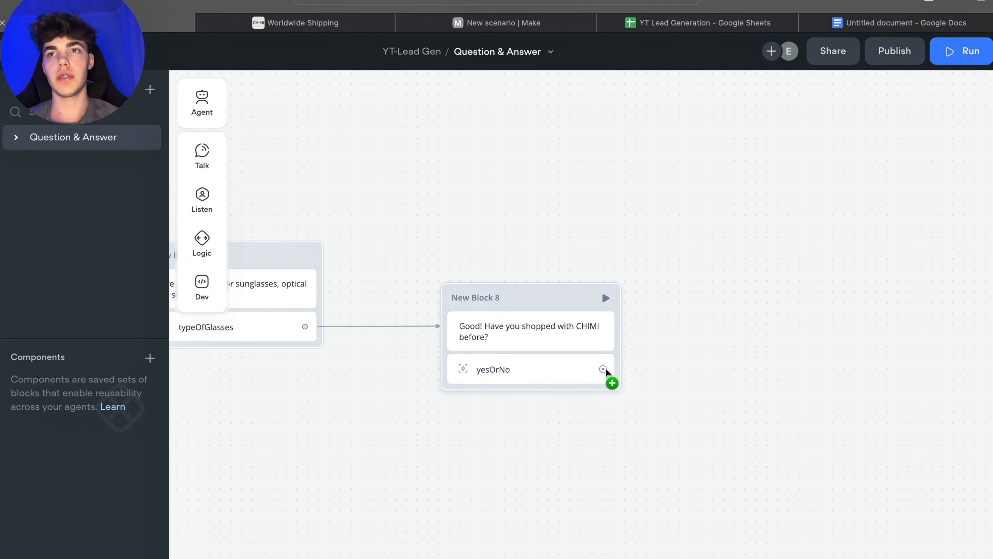
pyautogui.moveTo(605, 368); pyautogui.dragTo(743, 369)
pyautogui.moveTo(823, 418)
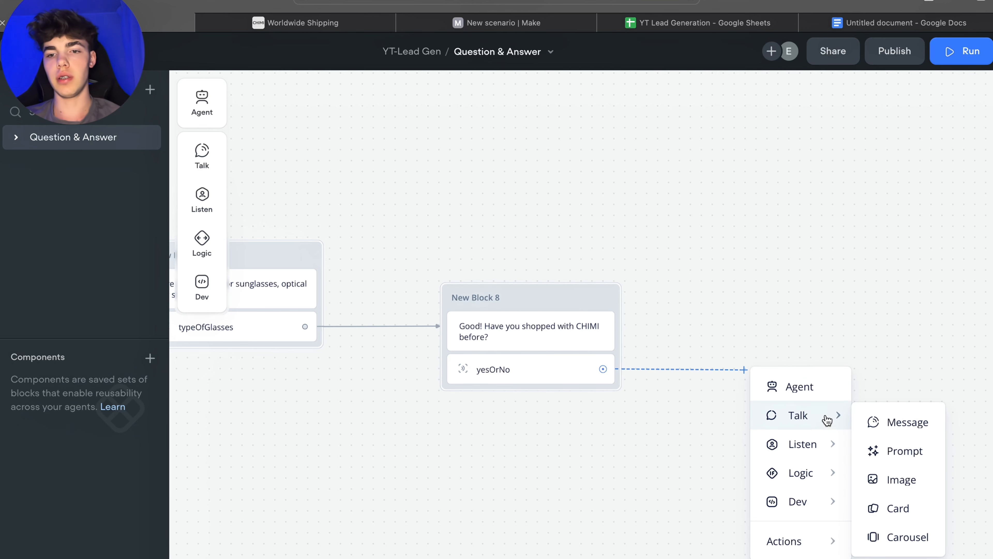
pyautogui.click(890, 421)
pyautogui.click(837, 150)
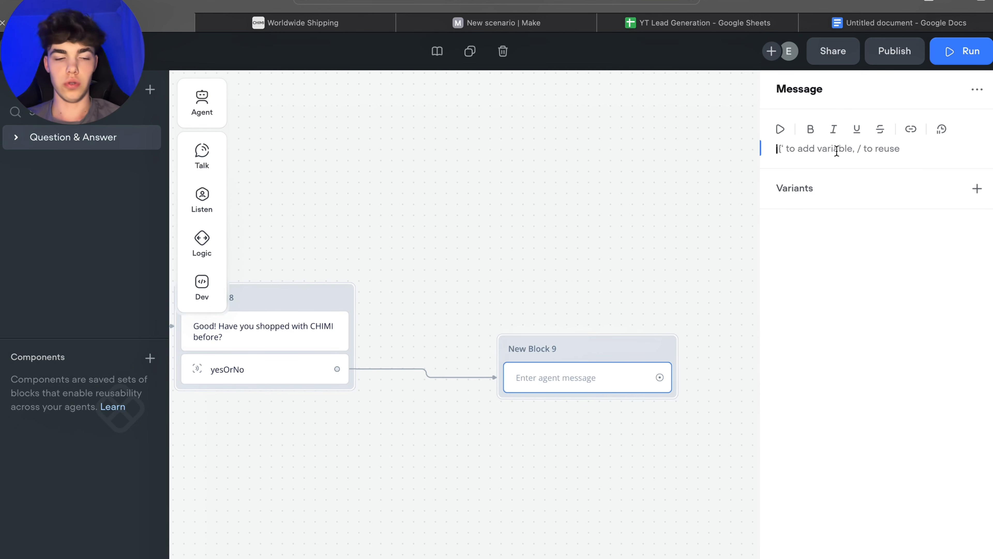
# Step: Write the message "What's your email so I can send over some curated picks?" in the new block
pyautogui.write("What's")
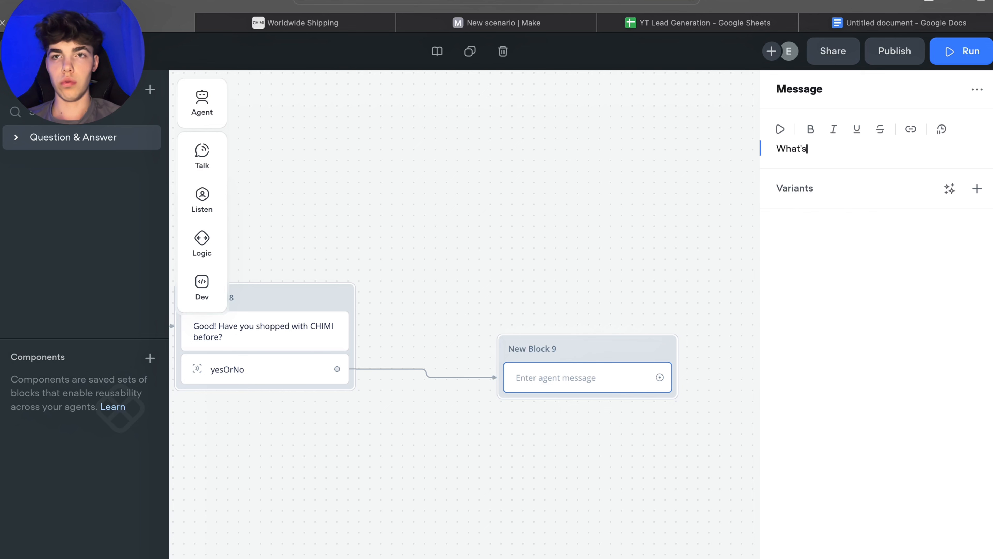
pyautogui.write('your ema')
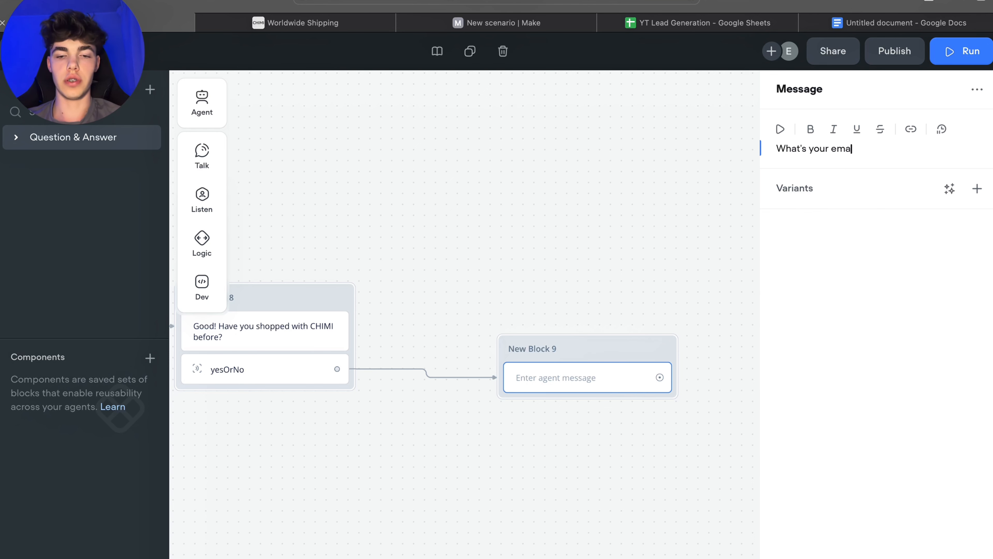
pyautogui.write('il so I')
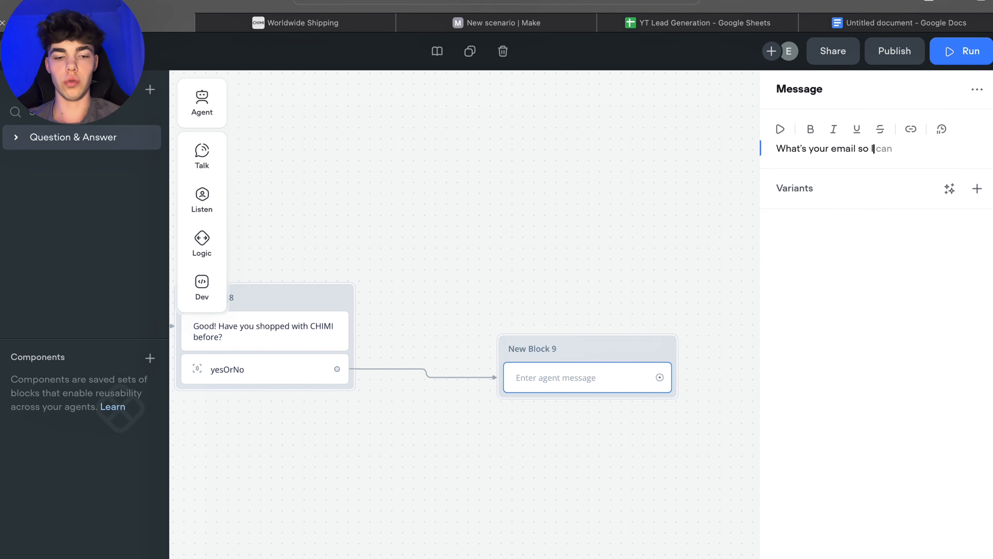
pyautogui.write(' can send you')
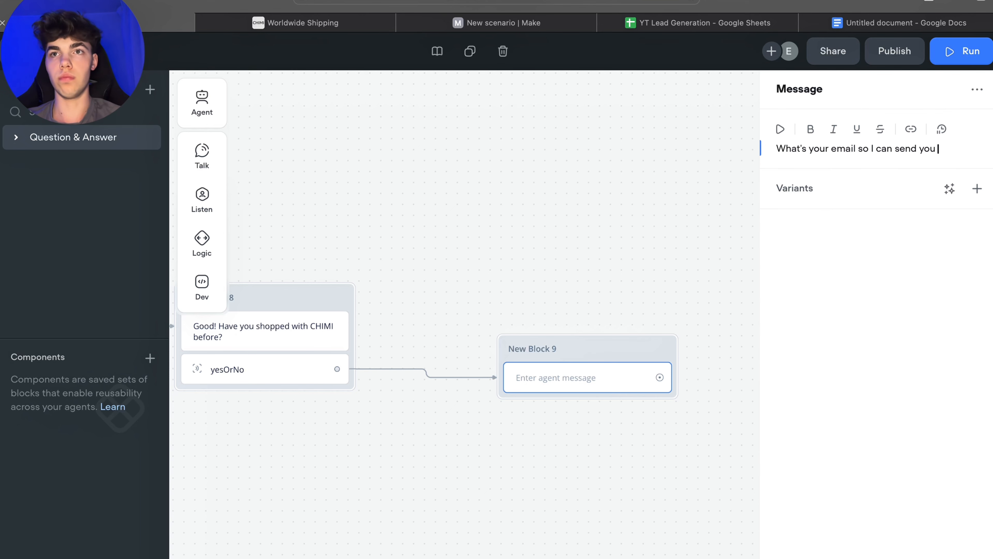
pyautogui.press('BackSpace')
pyautogui.press('BackSpace')
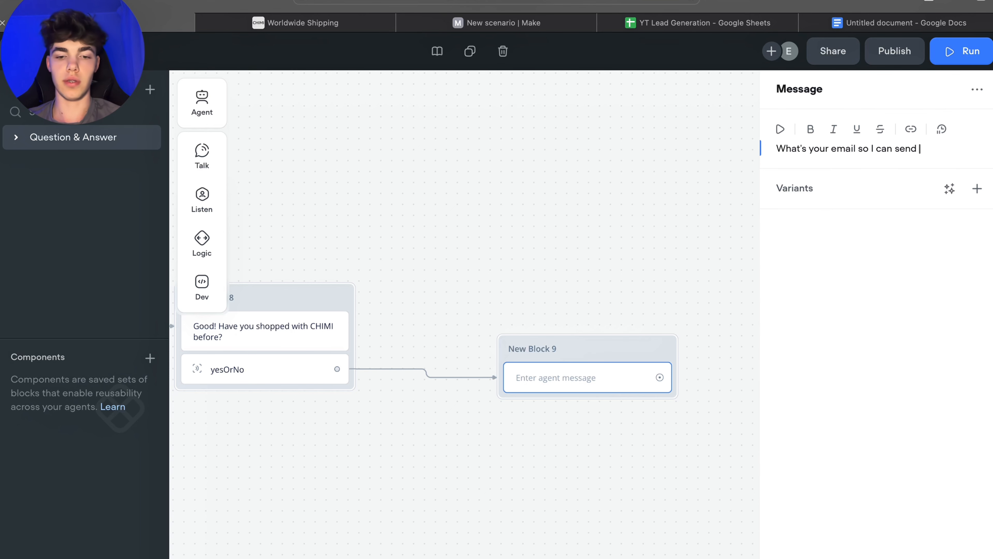
pyautogui.write('ver so')
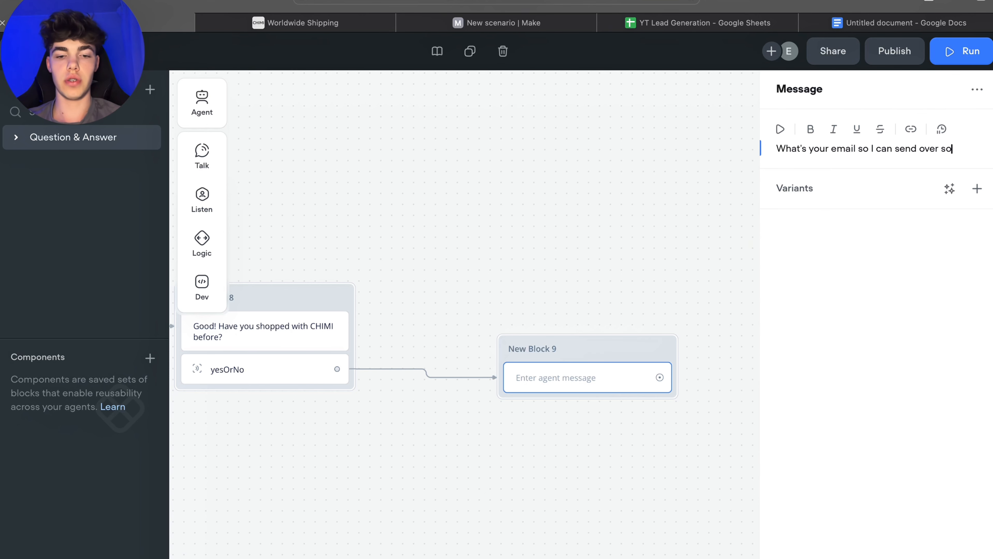
pyautogui.write('rated picks')
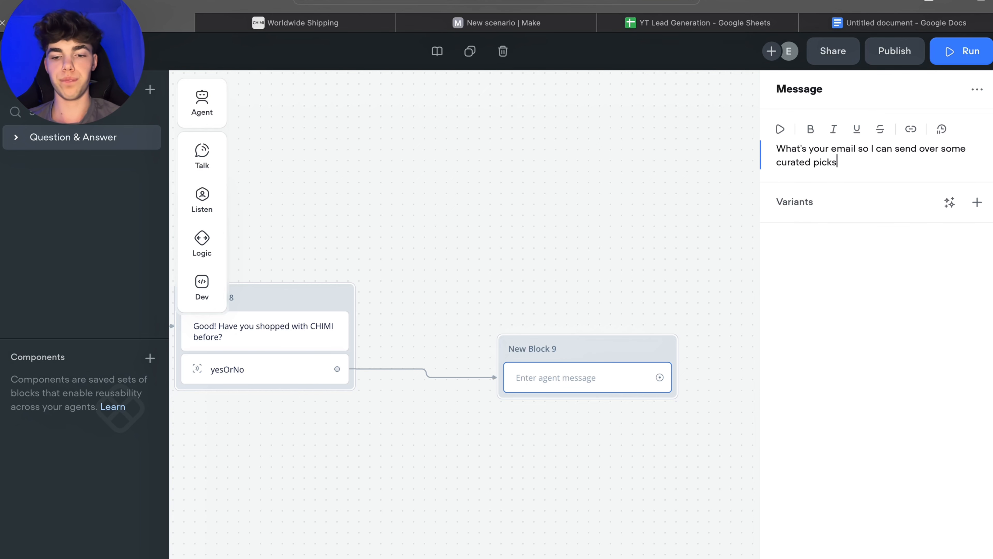
# Step: Add a Capture step below the email question and start creating a new entity named email
pyautogui.click(488, 195)
pyautogui.moveTo(202, 199)
pyautogui.moveTo(270, 243); pyautogui.dragTo(587, 403)
pyautogui.click(983, 130)
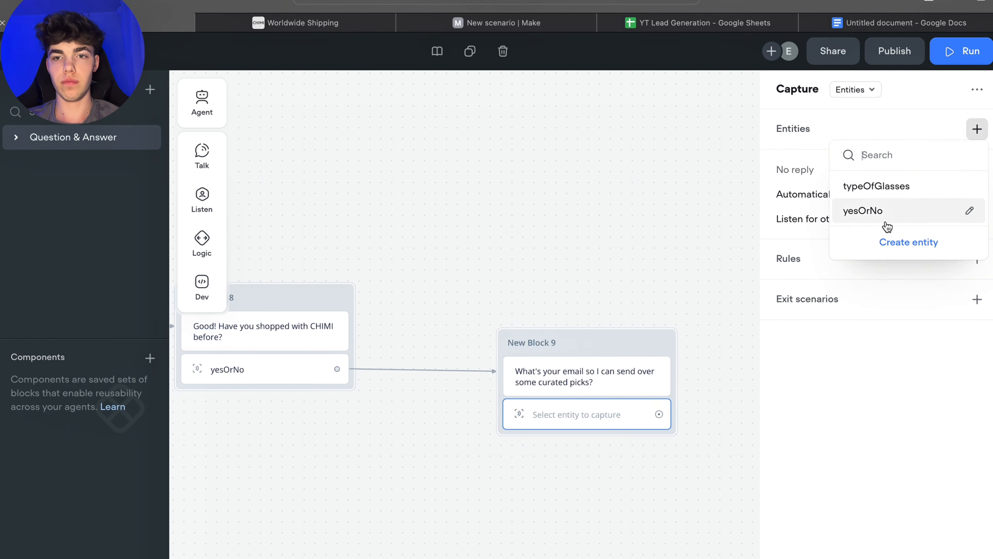
pyautogui.click(893, 237)
pyautogui.write('email')
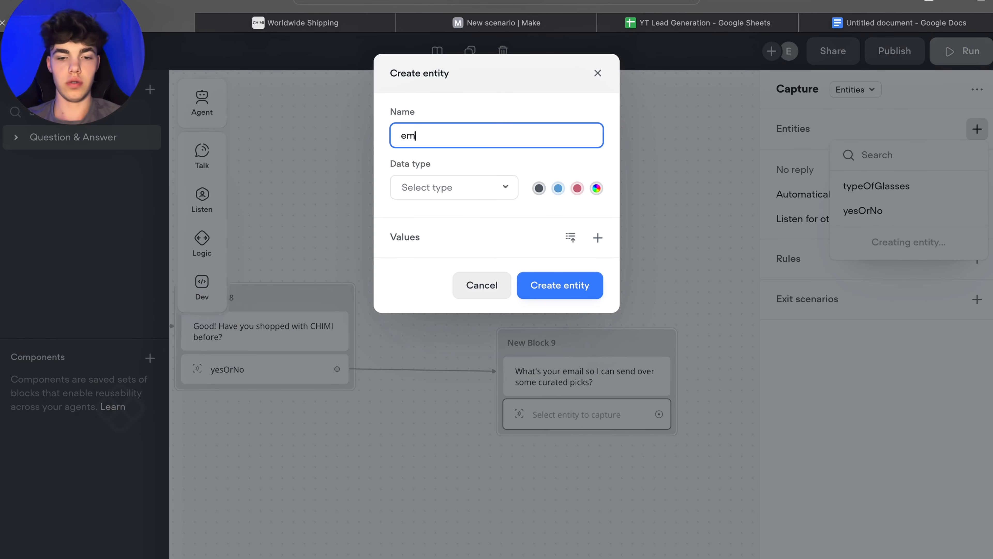
# Step: Set the email entity's data type to Email and create the entity for the capture
pyautogui.click(455, 190)
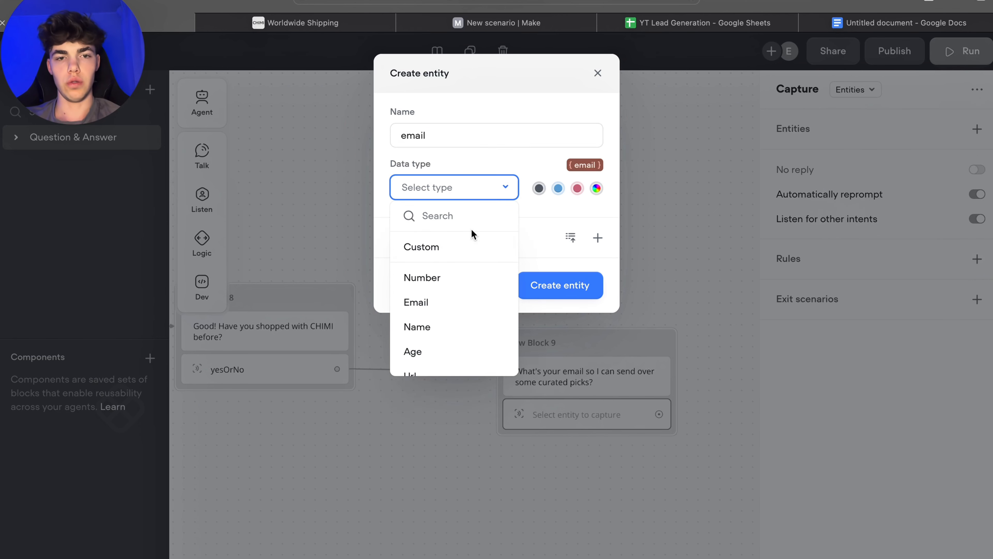
pyautogui.scroll(-3, 430, 299)
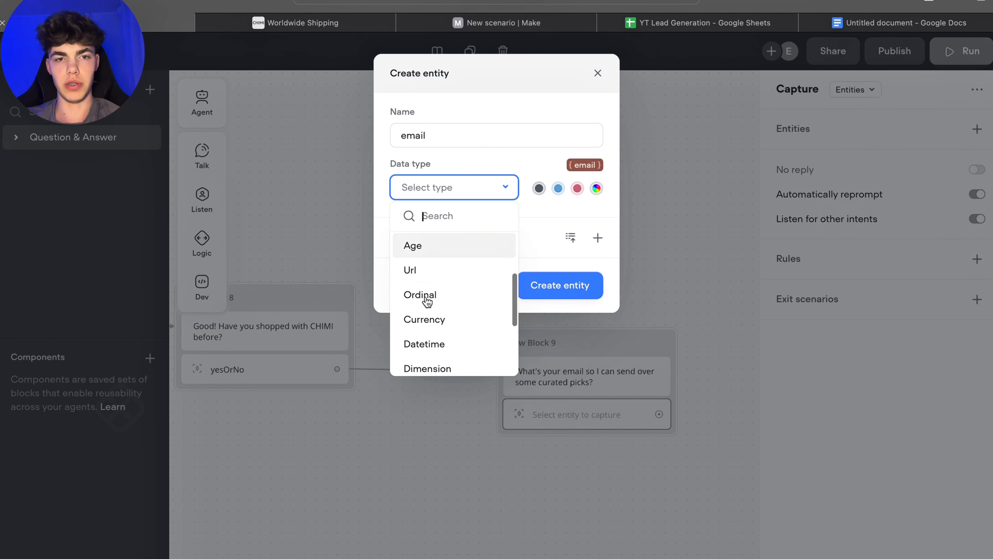
pyautogui.scroll(3, 431, 300)
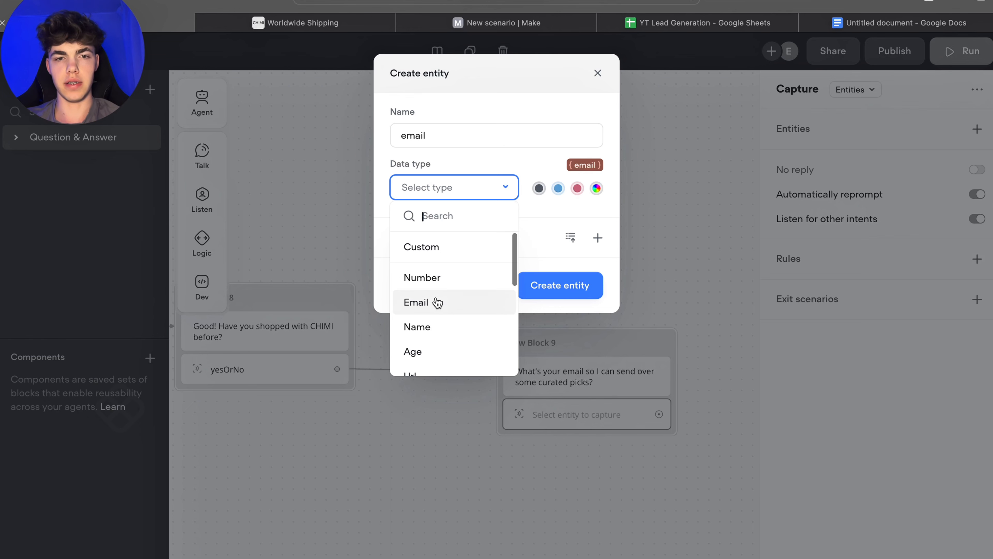
pyautogui.click(437, 302)
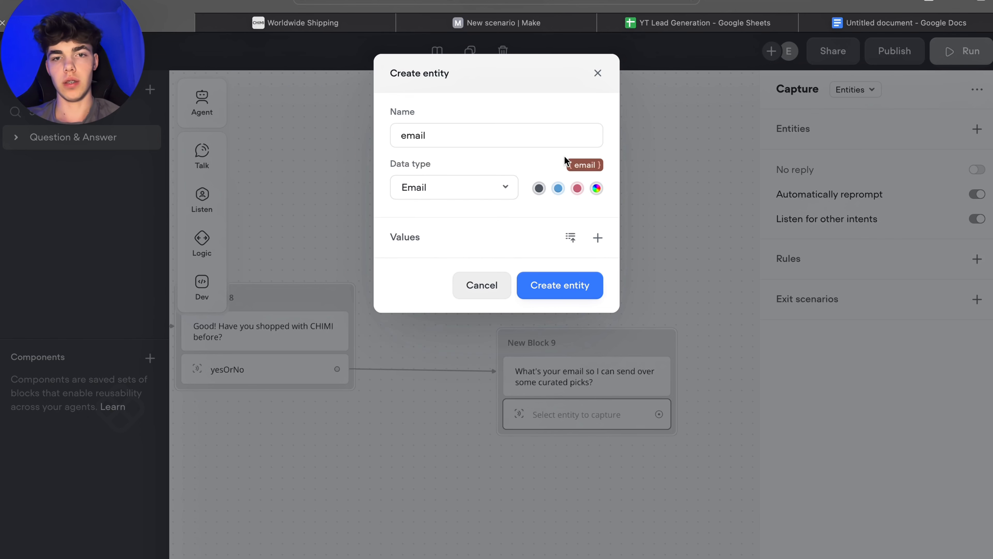
pyautogui.moveTo(601, 169); pyautogui.dragTo(580, 162)
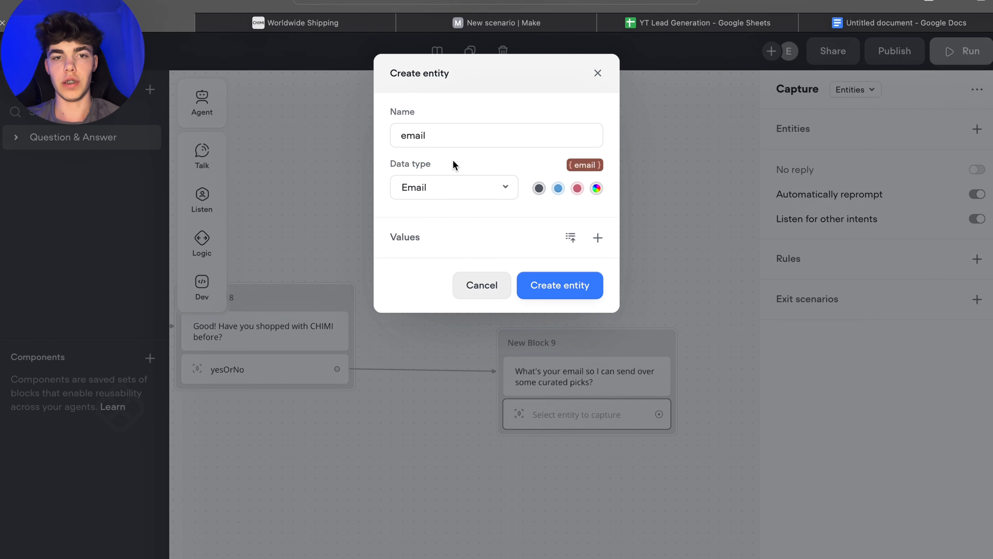
pyautogui.click(567, 285)
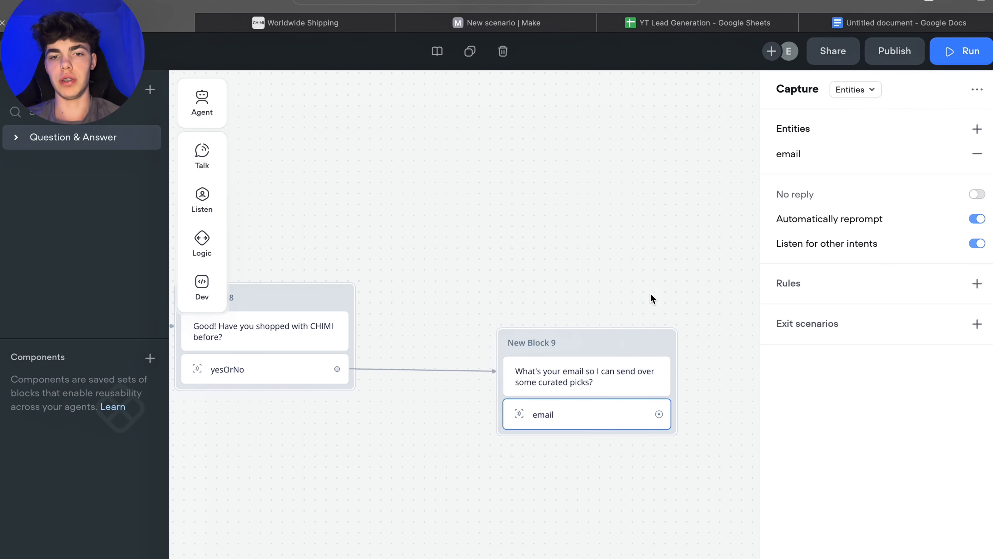
# Step: Connect a new message block after the email capture and paste the message "Awesome! You'll get a curated style guide from CHIMI soon."
pyautogui.click(648, 290)
pyautogui.hscroll(5, 586, 368)
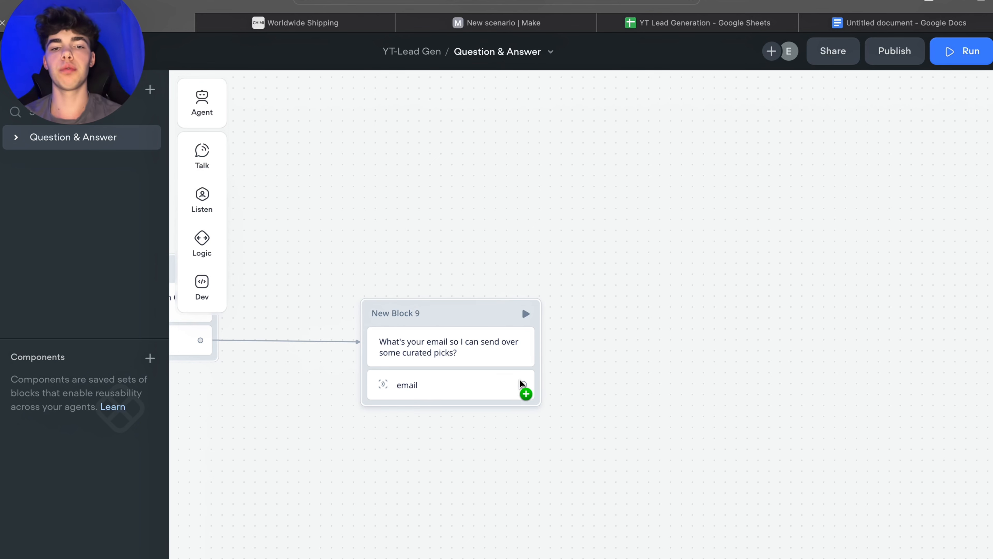
pyautogui.moveTo(524, 385); pyautogui.dragTo(690, 383)
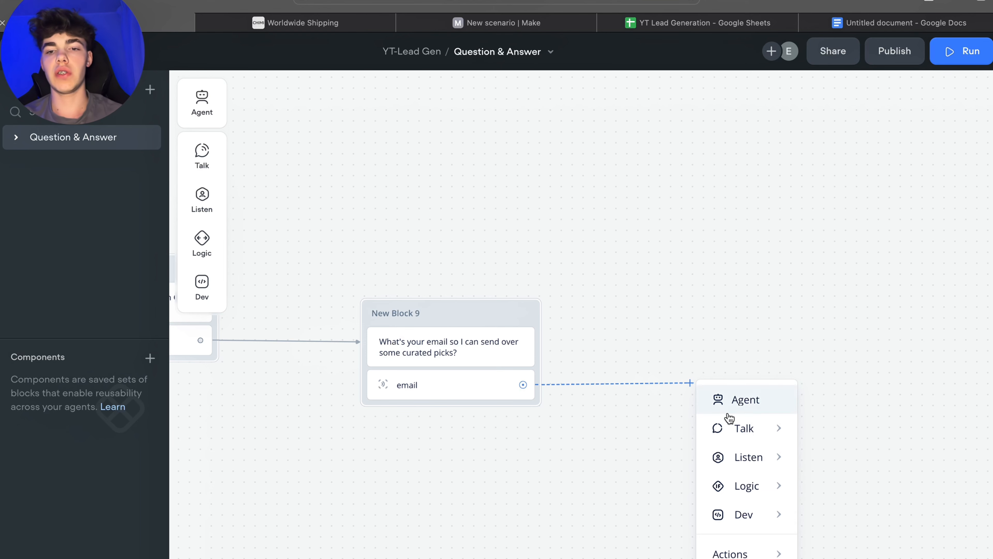
pyautogui.moveTo(743, 428)
pyautogui.click(815, 431)
pyautogui.write("Awesome! You'll get a curated style guide from CHIMI soon")
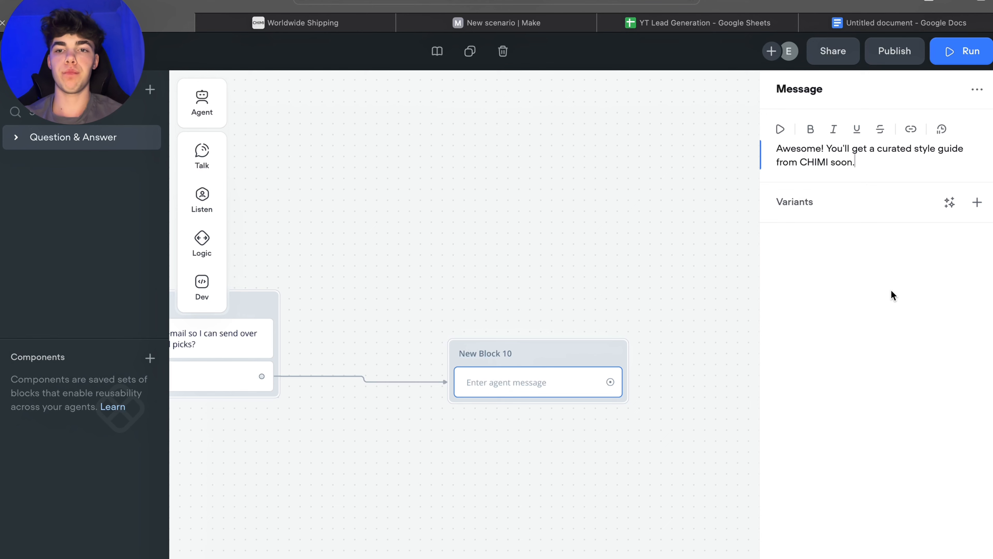
# Step: Add an API step below the confirmation message in the new block
pyautogui.click(599, 271)
pyautogui.moveTo(515, 343); pyautogui.dragTo(515, 336)
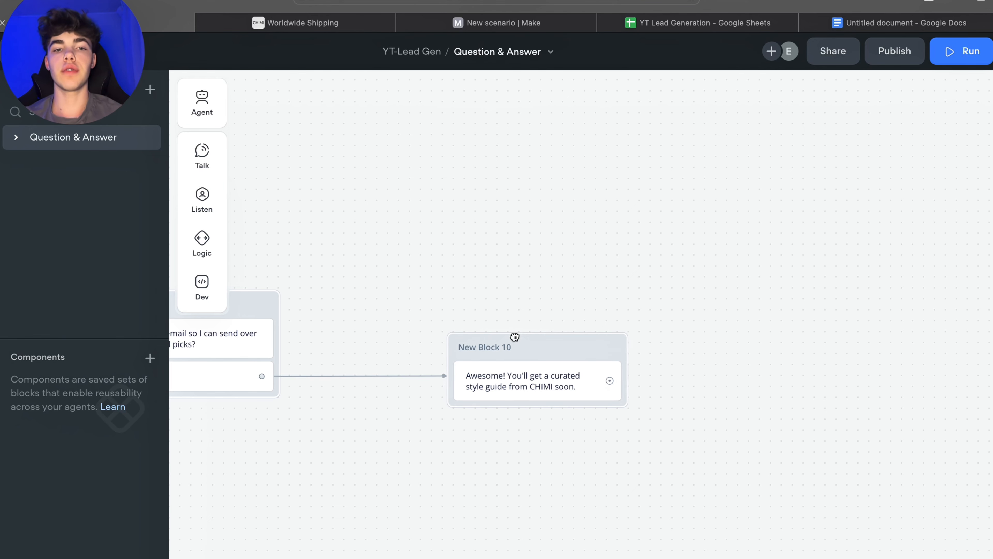
pyautogui.moveTo(538, 282); pyautogui.dragTo(559, 261)
pyautogui.moveTo(549, 322); pyautogui.dragTo(548, 323)
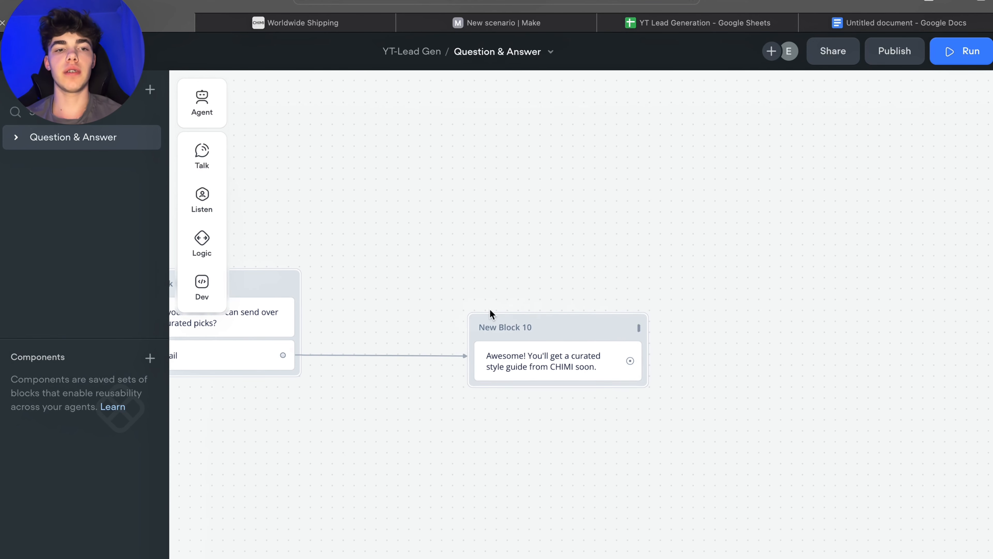
pyautogui.moveTo(204, 301)
pyautogui.moveTo(268, 303); pyautogui.dragTo(562, 393)
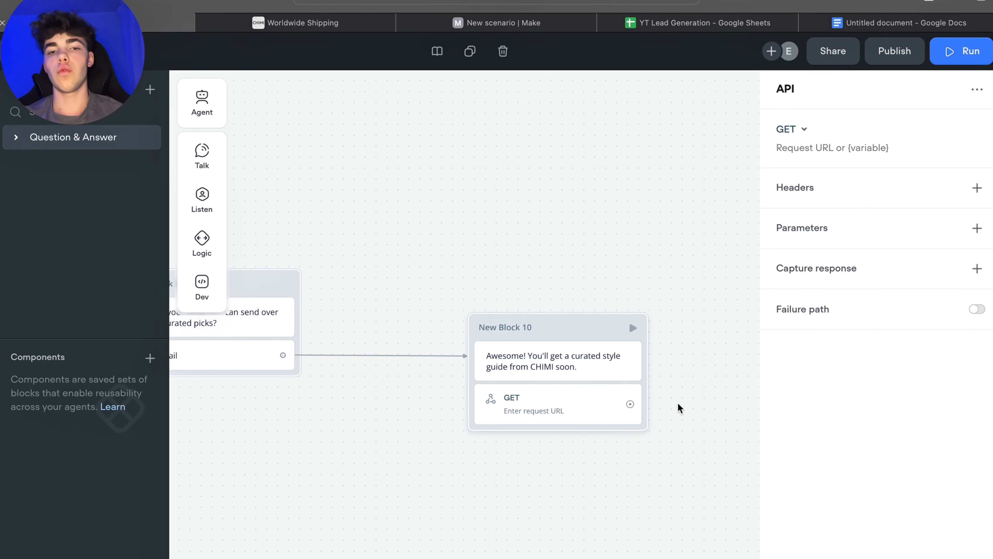
pyautogui.click(794, 131)
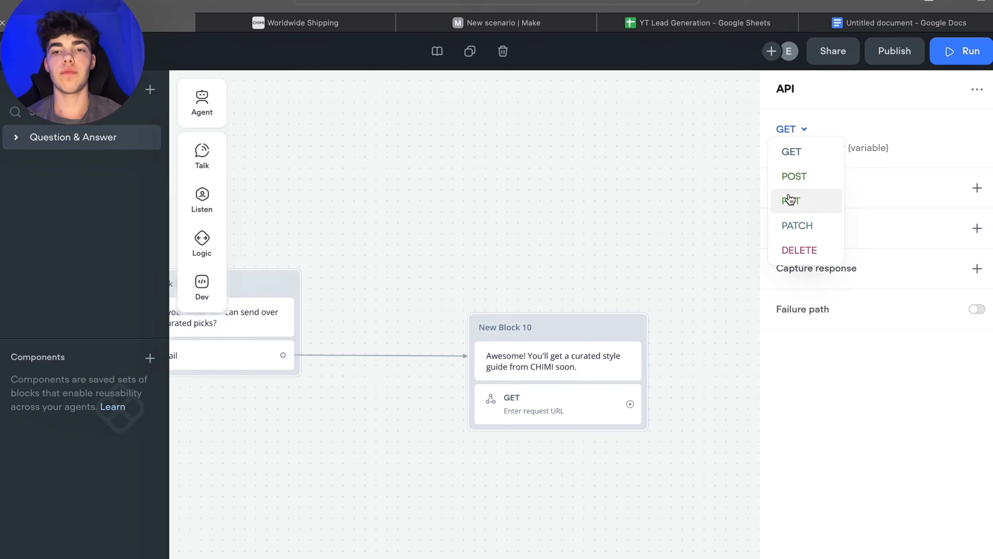
pyautogui.click(845, 105)
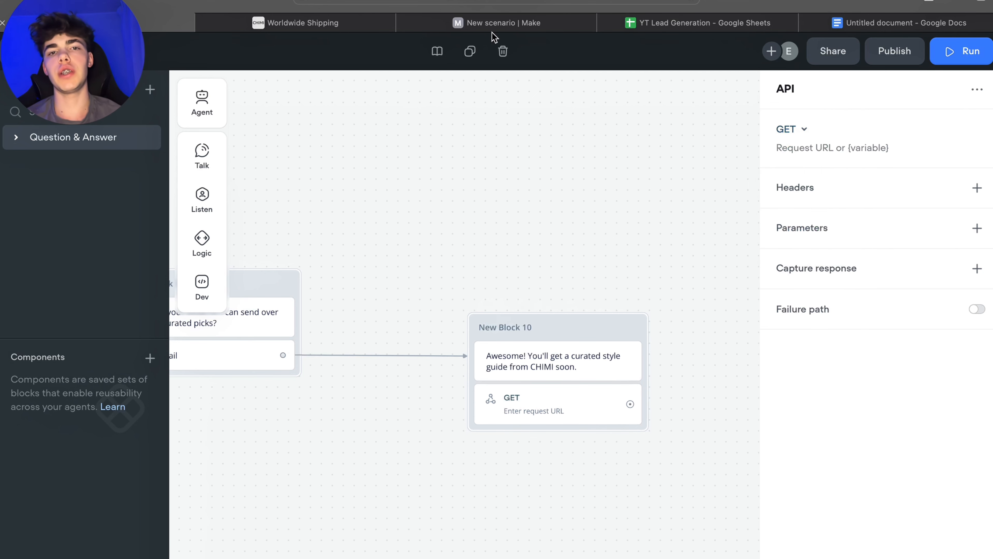
# Step: Switch to the Make tab with the new scenario
pyautogui.click(494, 23)
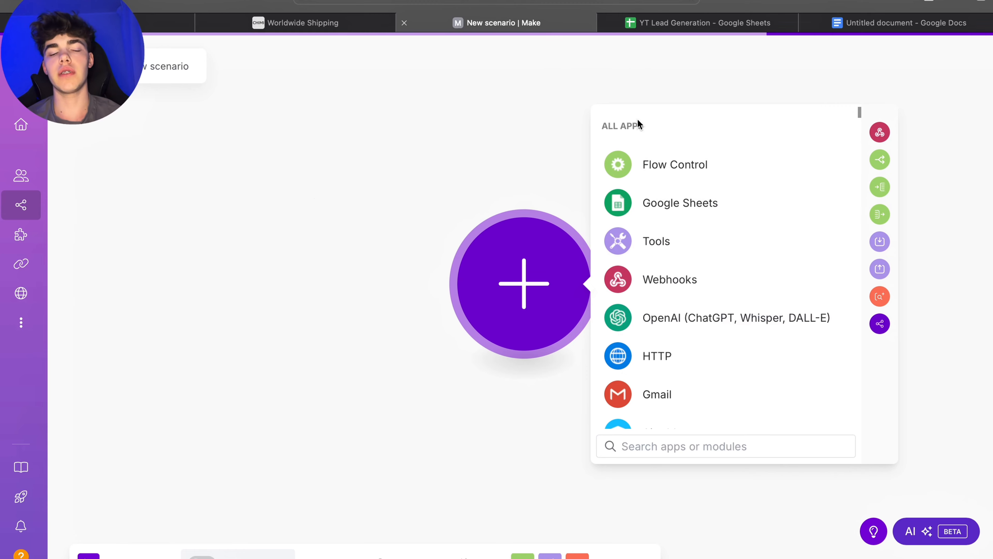
pyautogui.click(145, 27)
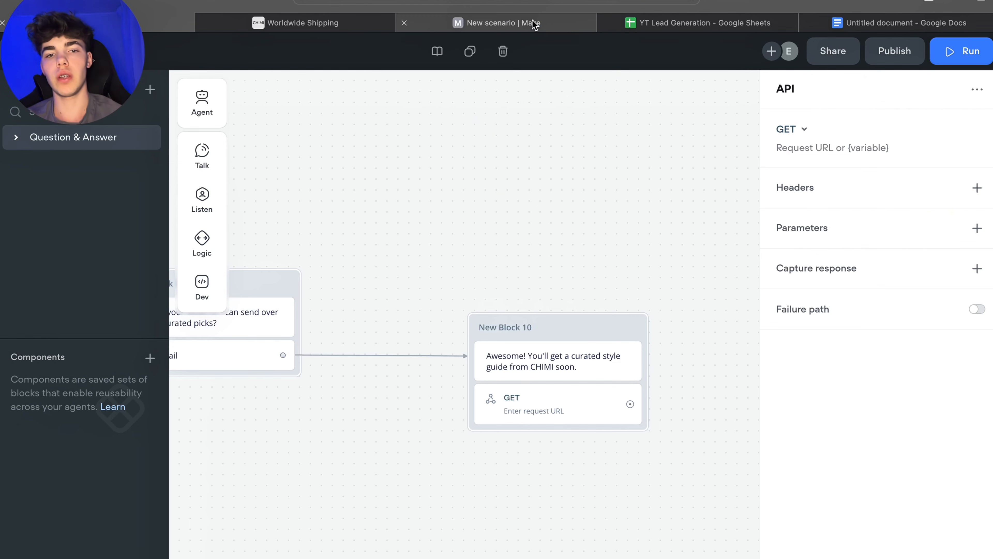
pyautogui.click(505, 23)
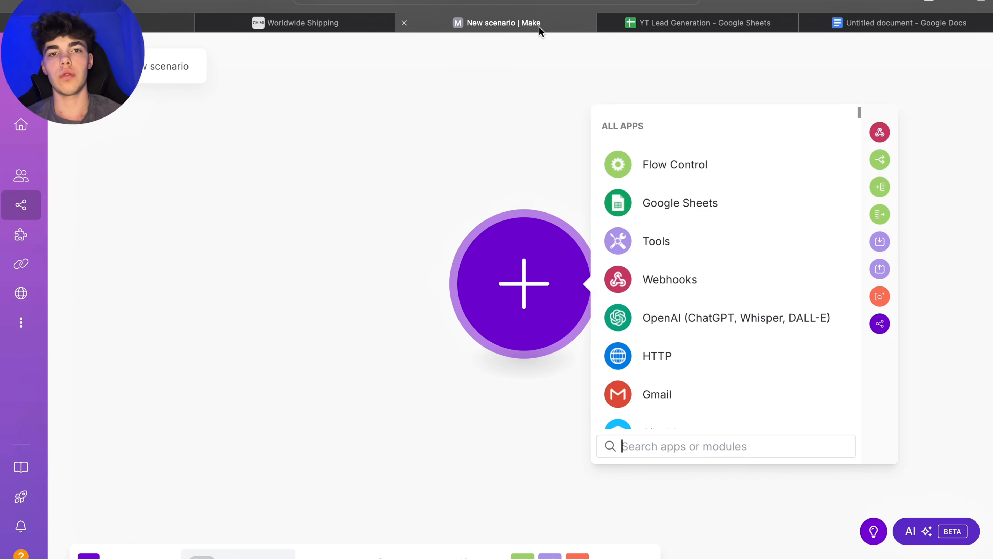
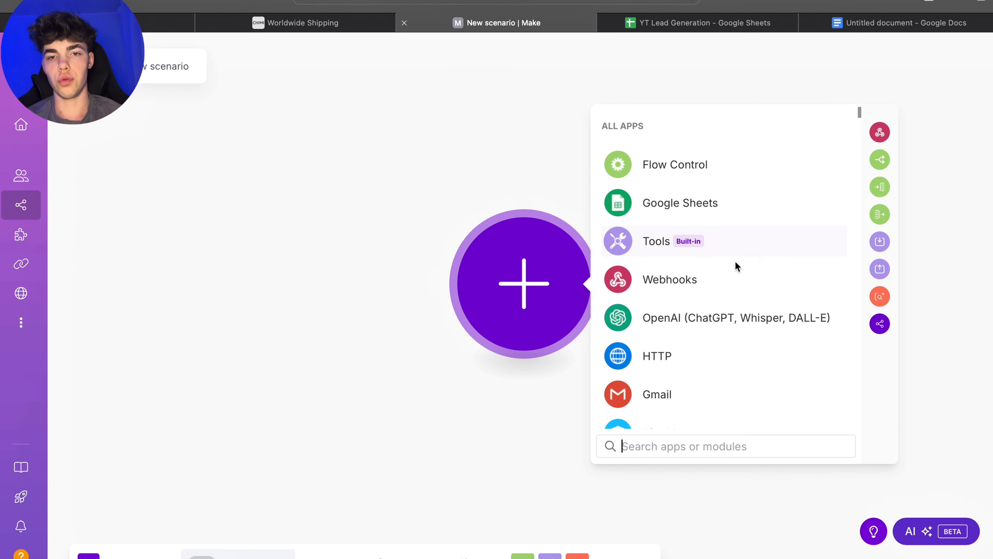
# Step: Add a Webhooks Custom webhook trigger, create and save a webhook with the default name, and copy its address
pyautogui.click(694, 279)
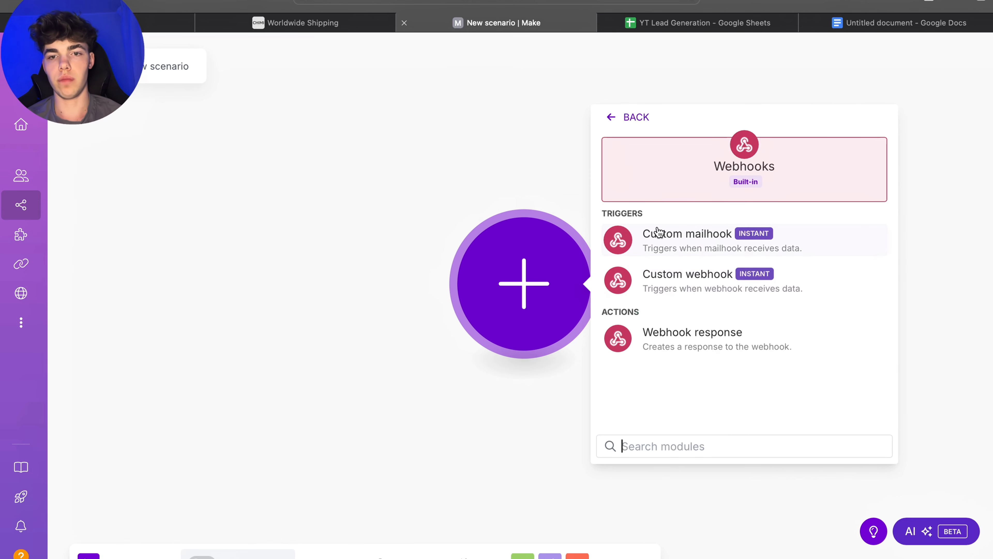
pyautogui.click(672, 285)
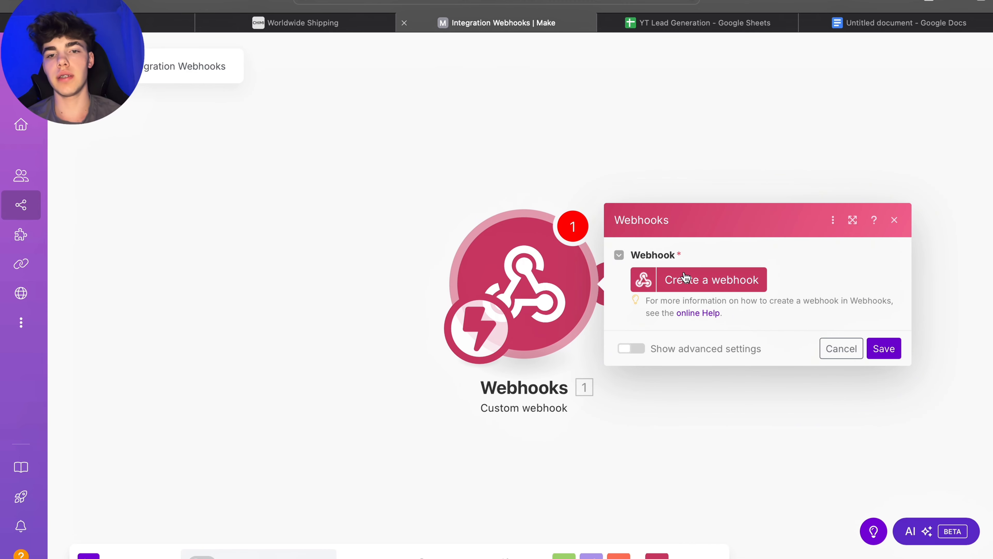
pyautogui.click(687, 278)
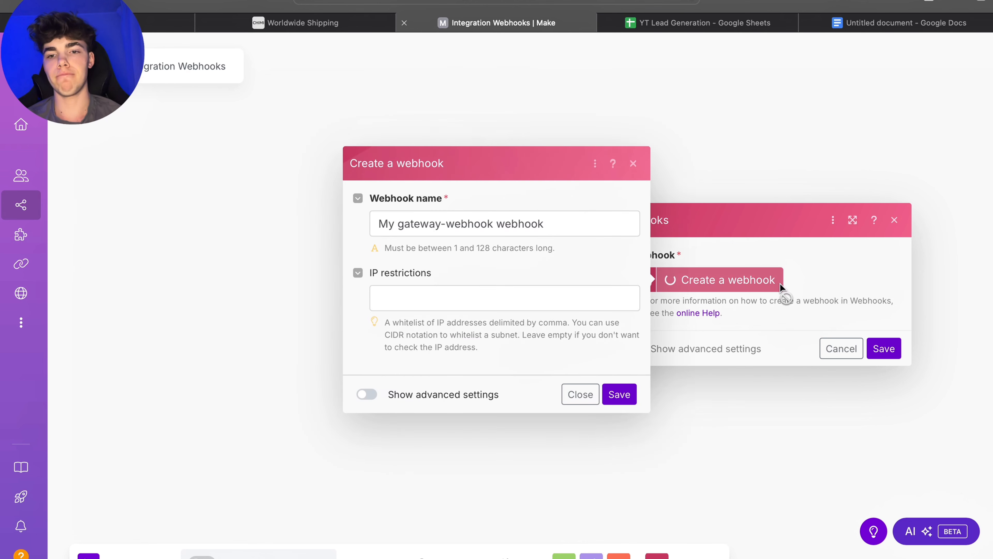
pyautogui.click(618, 395)
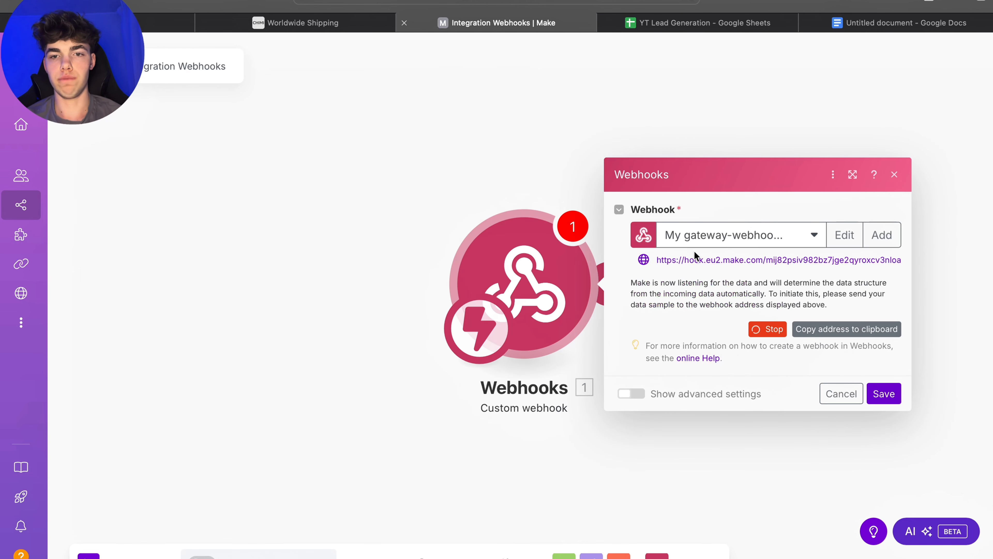
pyautogui.click(824, 330)
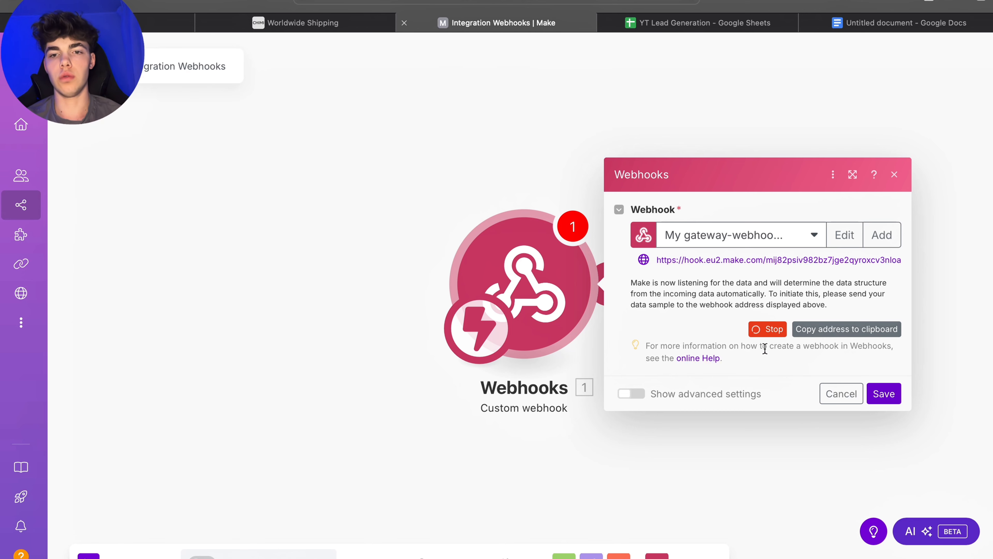
# Step: Return to the Voiceflow agent and set the API step's method to POST
pyautogui.click(301, 24)
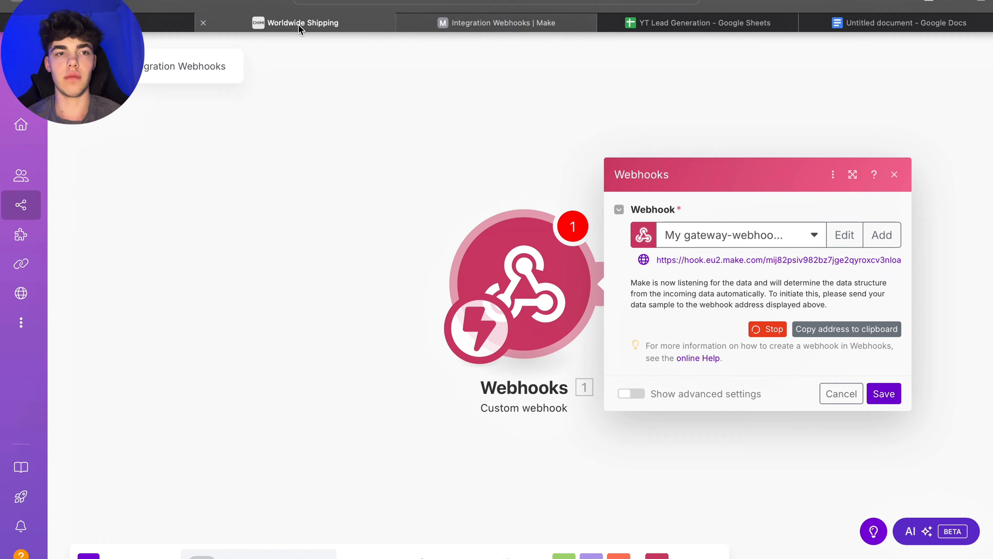
pyautogui.click(508, 18)
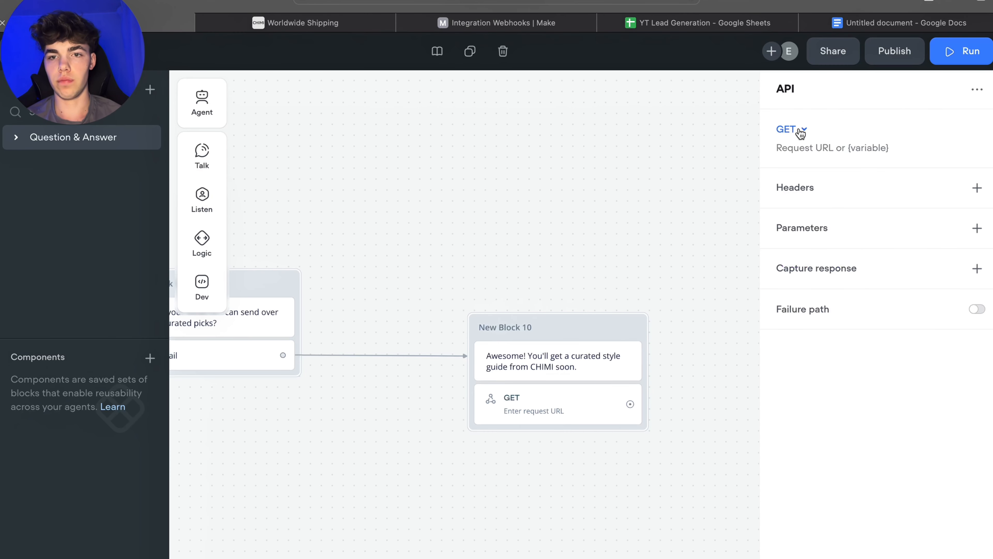
pyautogui.click(796, 130)
pyautogui.click(802, 178)
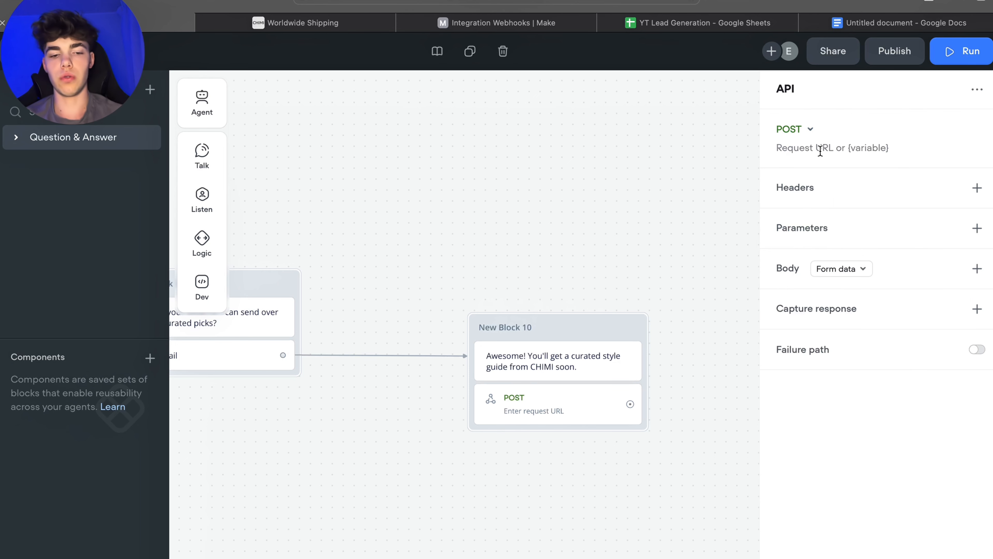
# Step: Paste the Make webhook URL as the request URL and set the body type to Raw
pyautogui.click(802, 150)
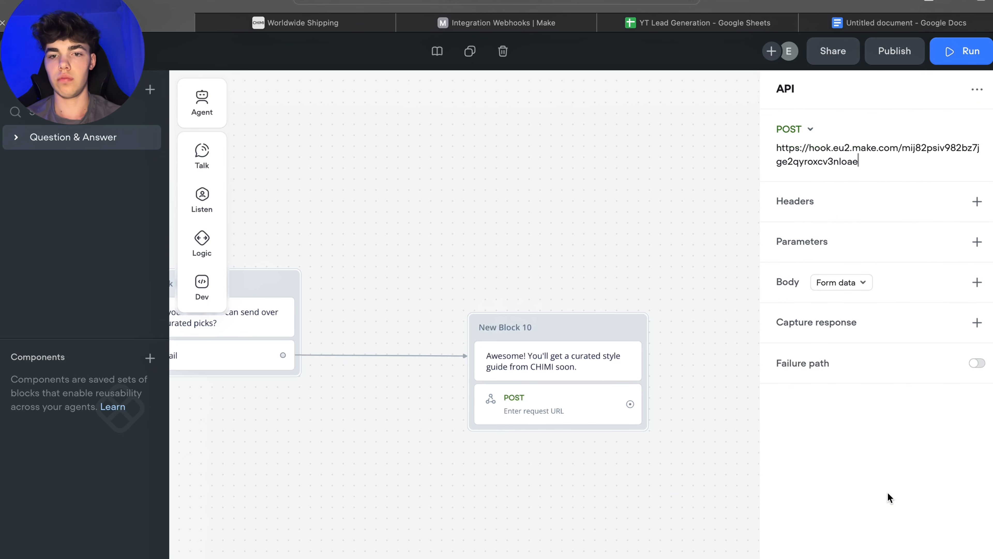
pyautogui.click(830, 280)
pyautogui.click(834, 356)
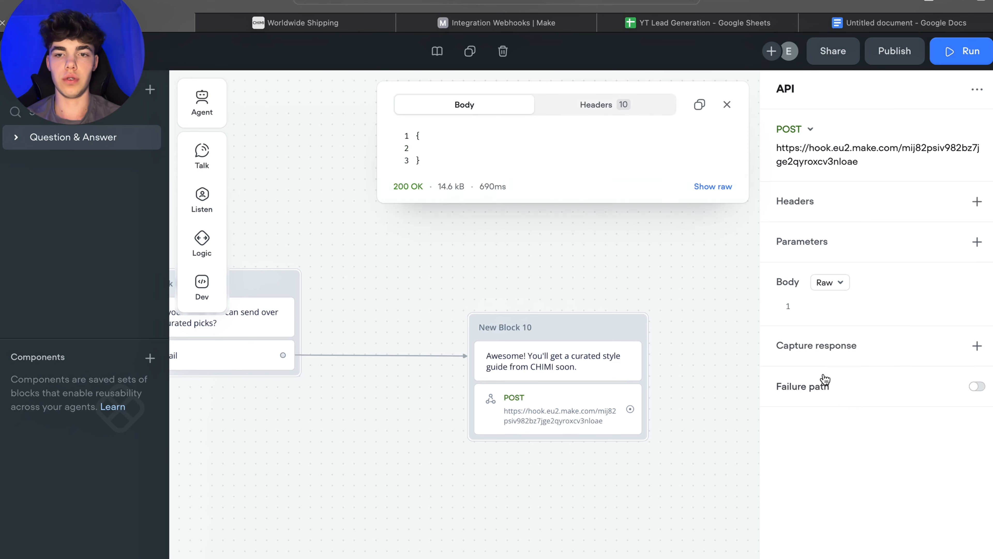
# Step: Save the Custom webhook module in Make and switch back to the Voiceflow agent
pyautogui.click(434, 25)
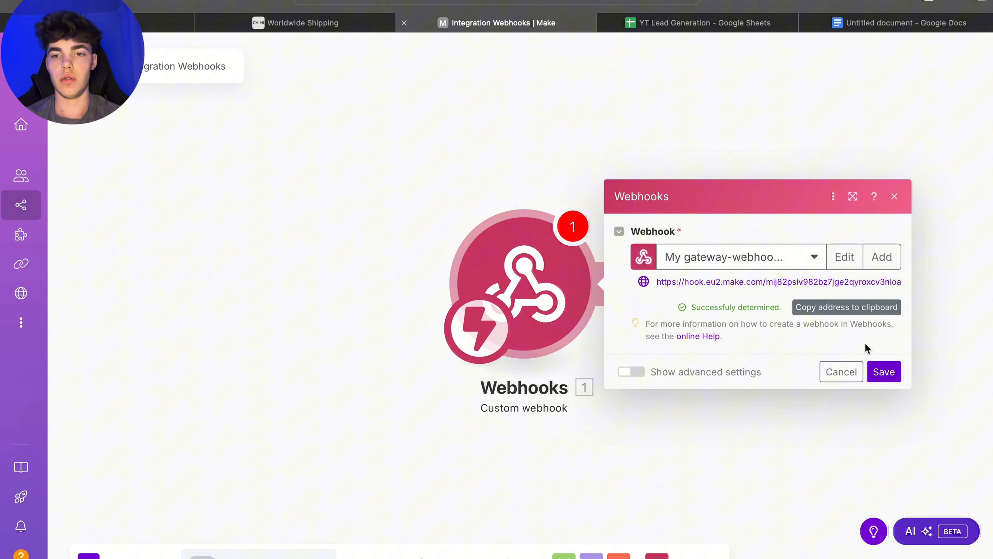
pyautogui.click(883, 372)
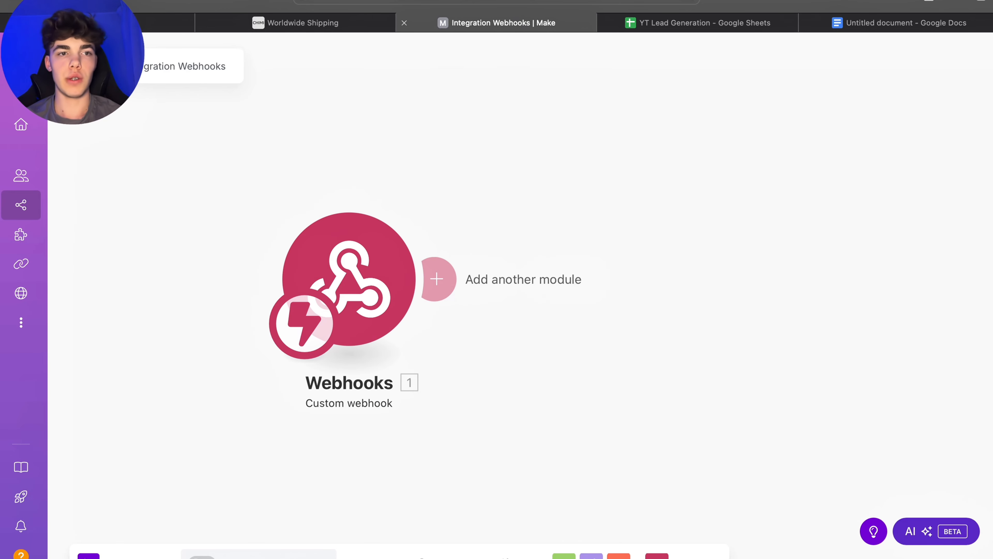
pyautogui.click(131, 23)
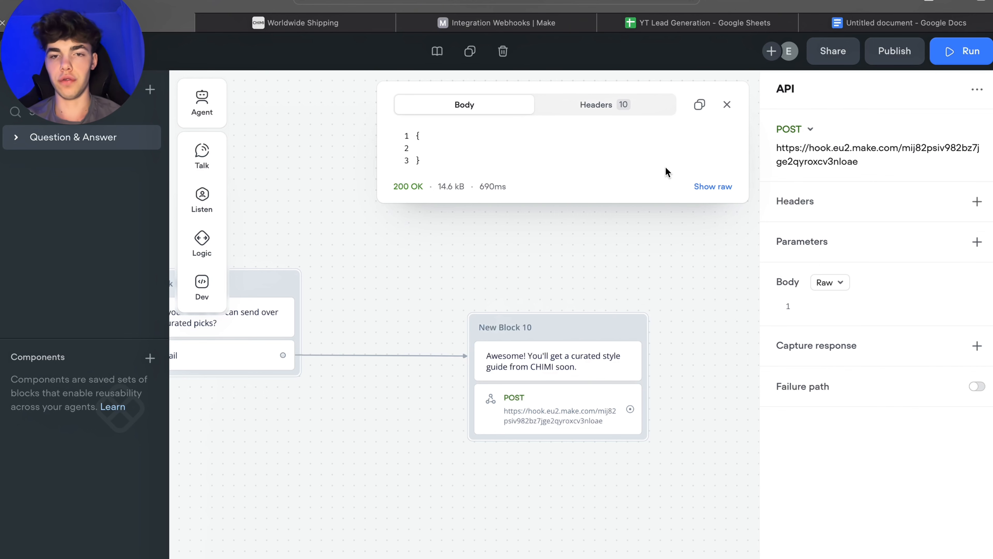
# Step: Add an API parameter named email with the {email} variable as its value
pyautogui.click(727, 105)
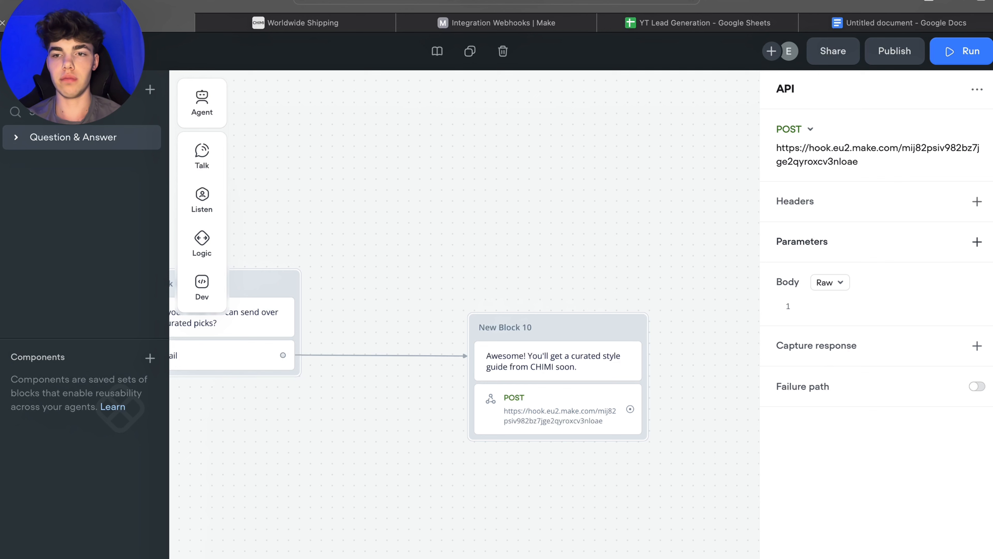
pyautogui.click(976, 243)
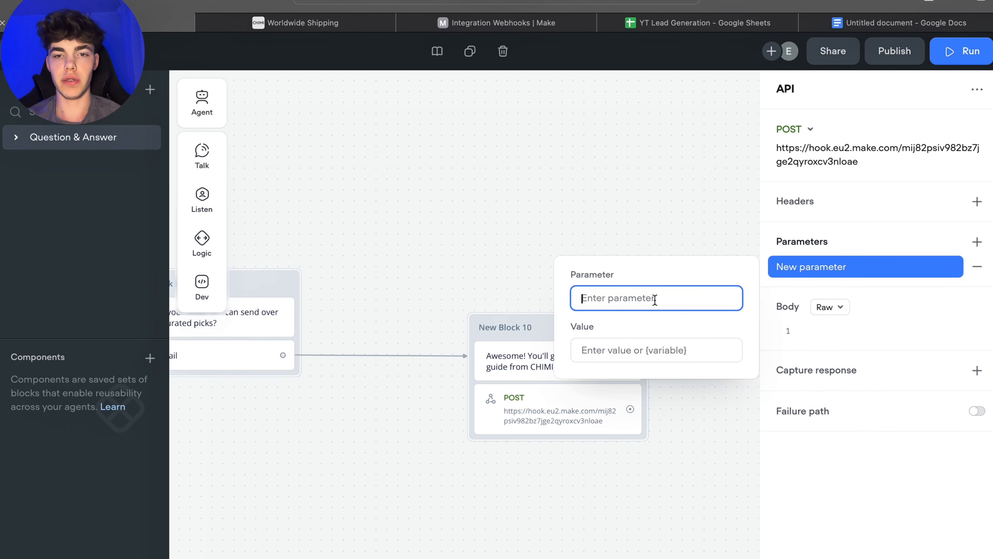
pyautogui.write('email')
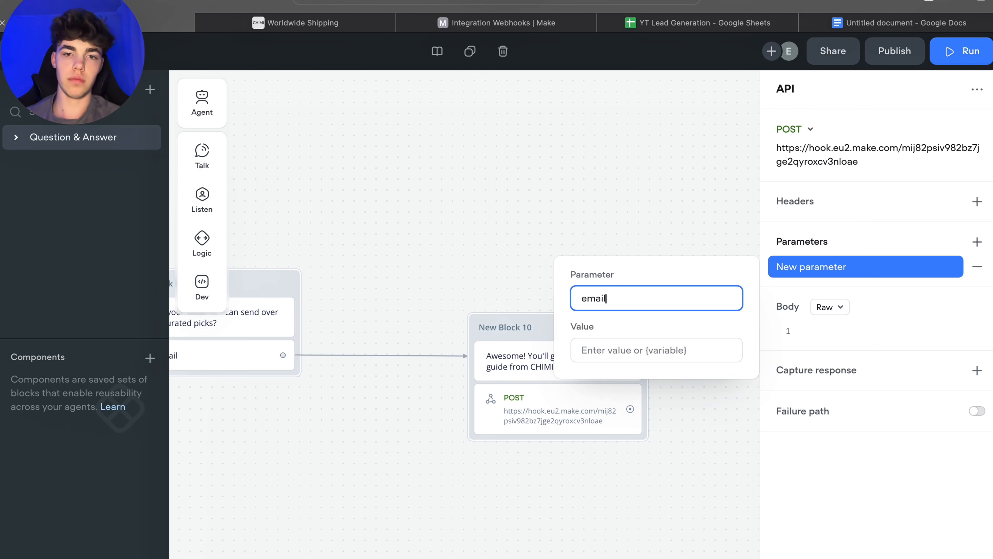
pyautogui.click(636, 341)
pyautogui.write('{em')
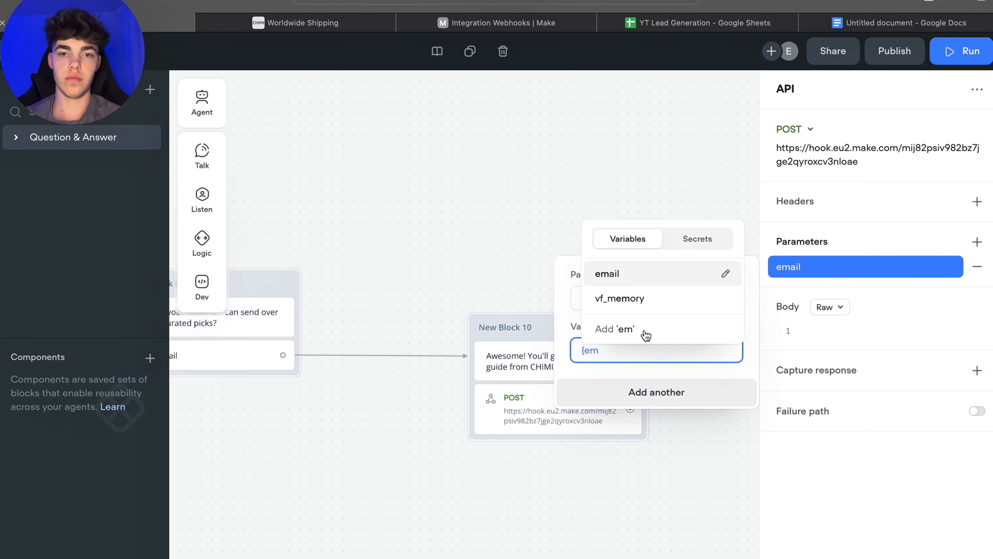
pyautogui.click(639, 280)
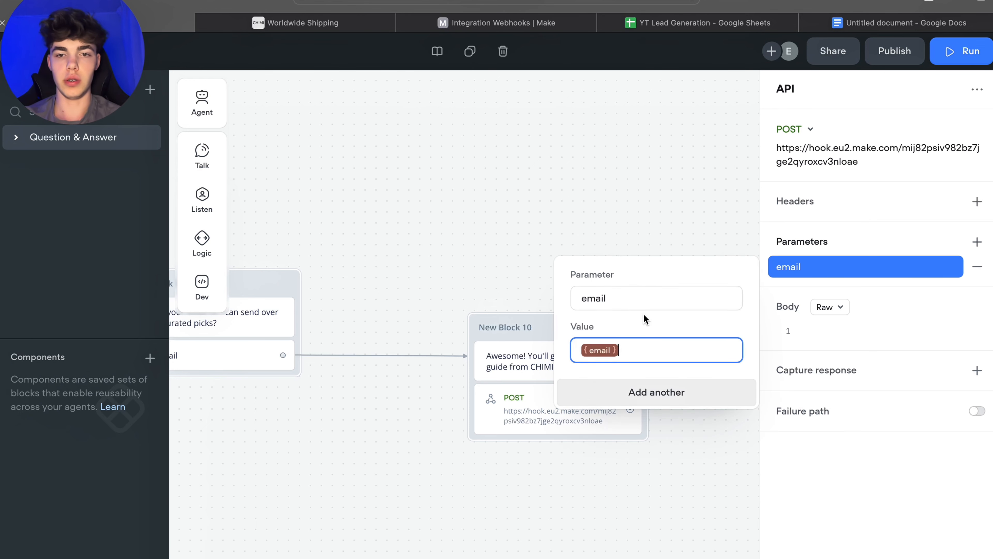
# Step: Add a second parameter named typeOfGlasses with the {typeOfGlasses} variable as its value
pyautogui.click(642, 392)
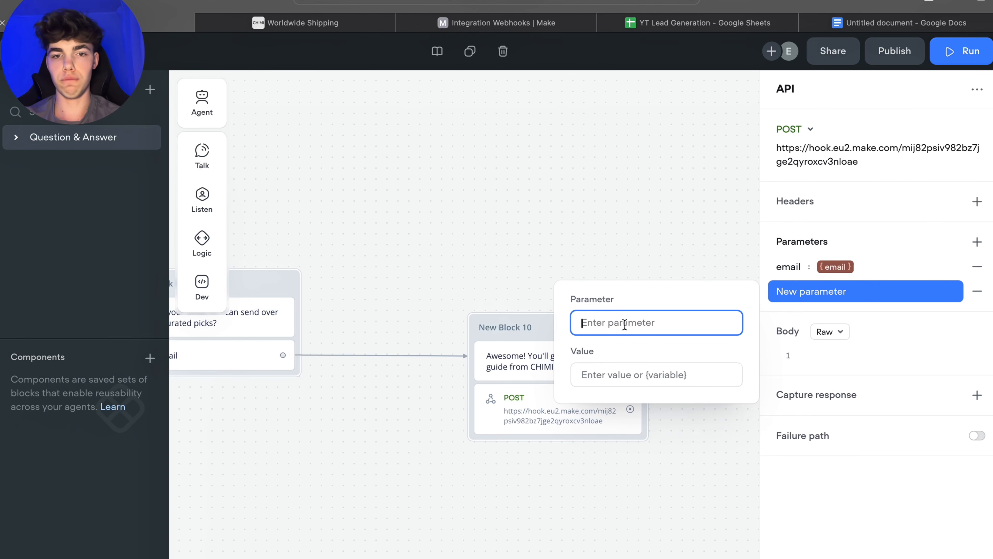
pyautogui.write('typeOfGlasses')
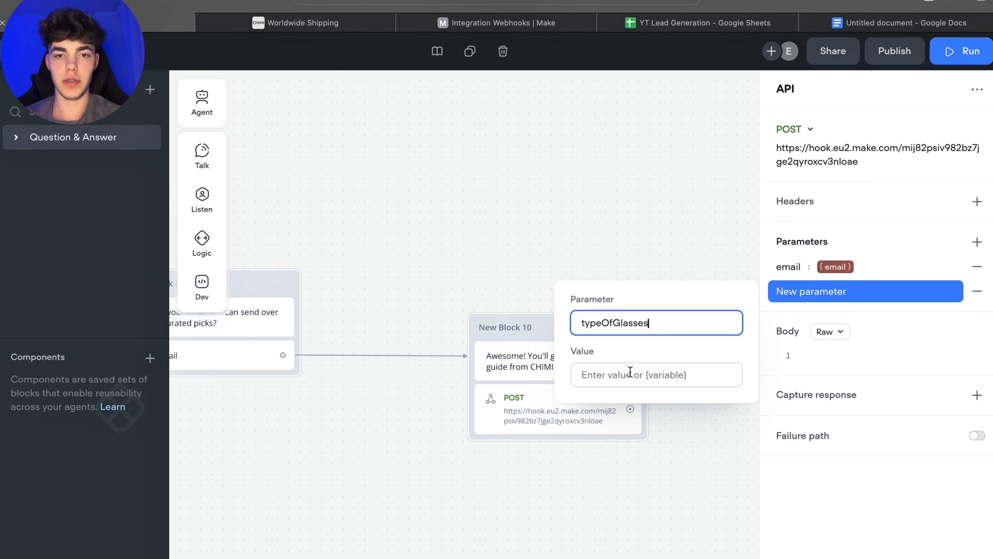
pyautogui.click(630, 374)
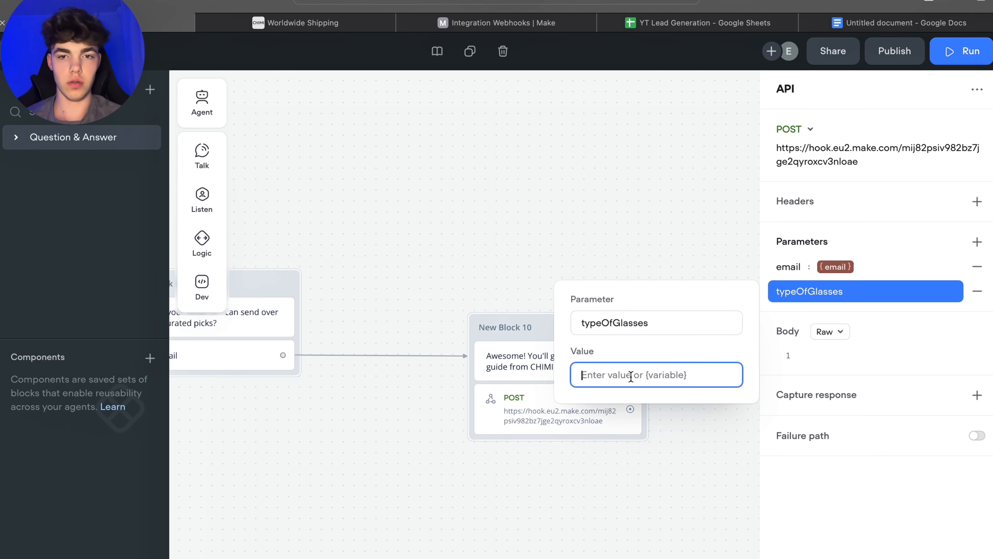
pyautogui.write('{')
pyautogui.click(944, 84)
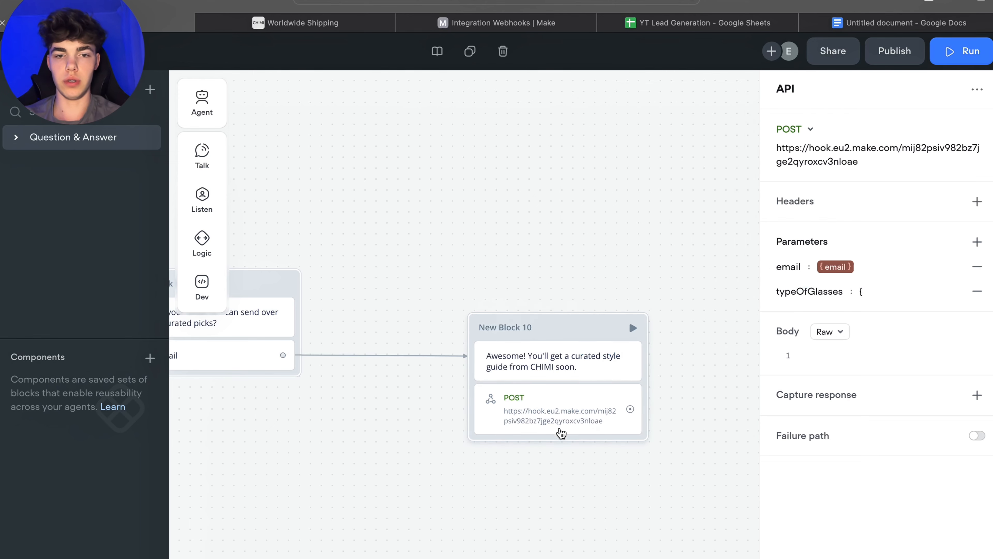
pyautogui.click(876, 294)
pyautogui.click(635, 371)
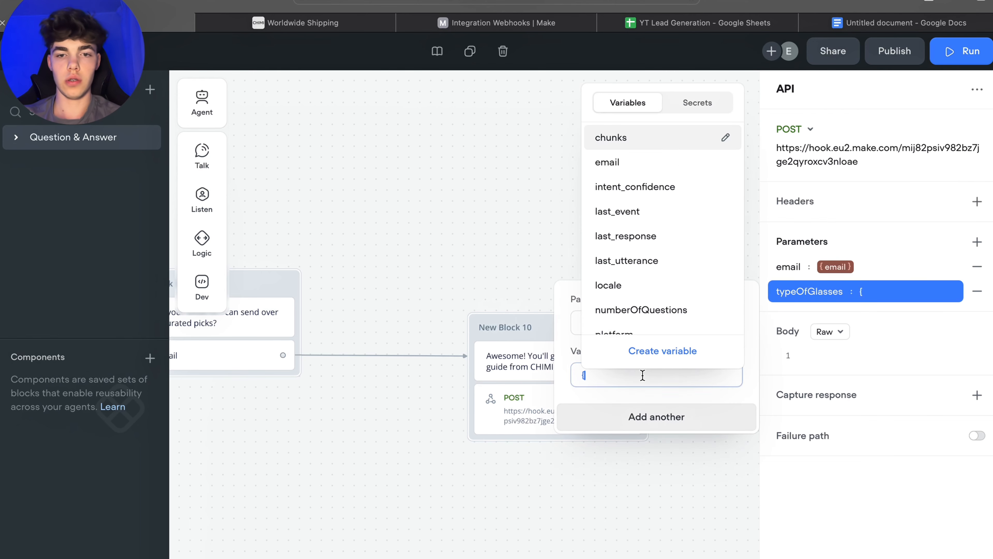
pyautogui.write('ty')
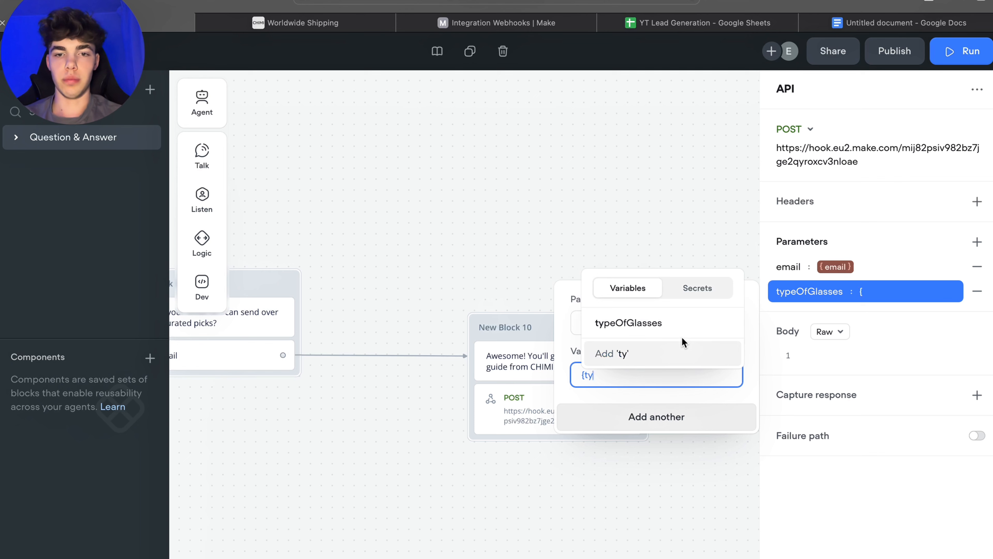
pyautogui.click(654, 322)
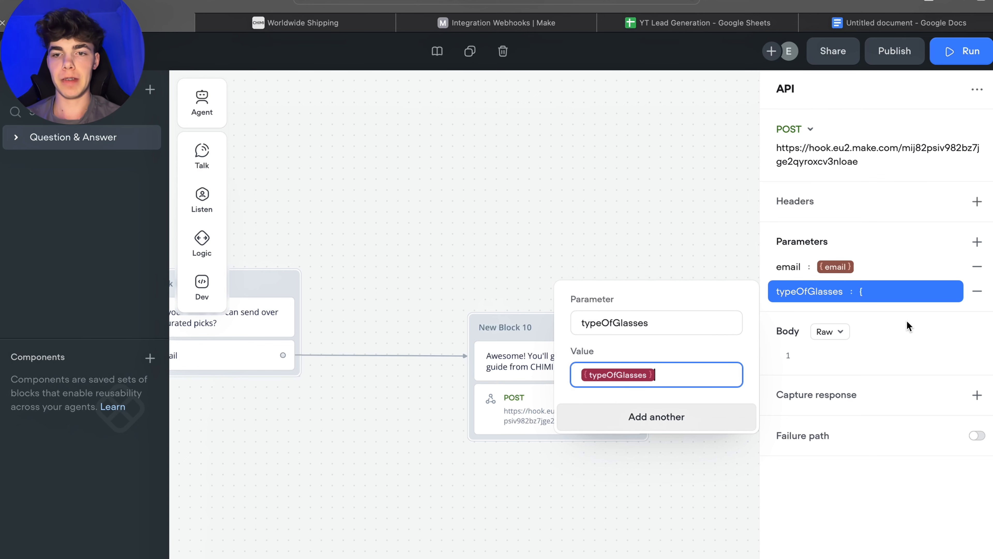
# Step: Add a third parameter named isCustomer with the {yesOrNo} variable as its value
pyautogui.click(612, 428)
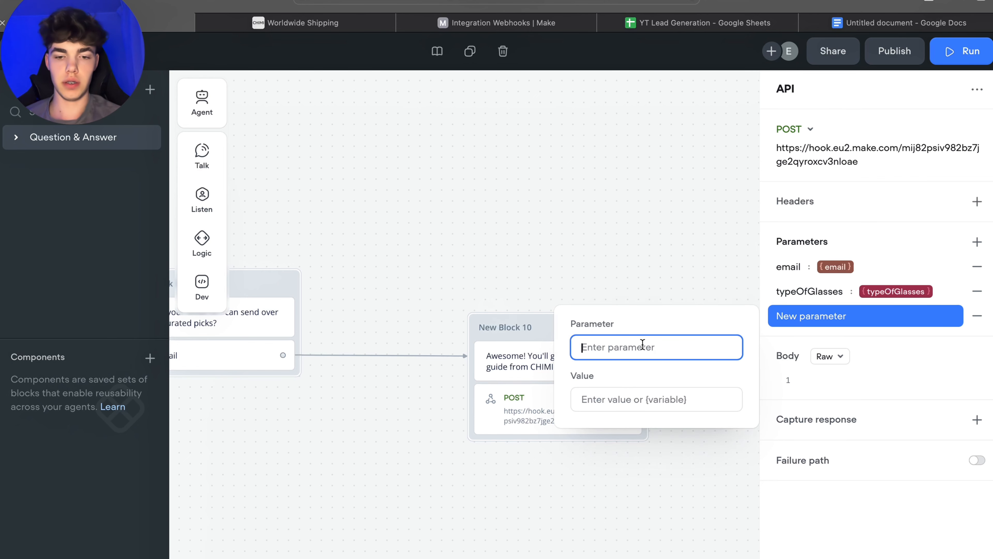
pyautogui.write('isCustomer')
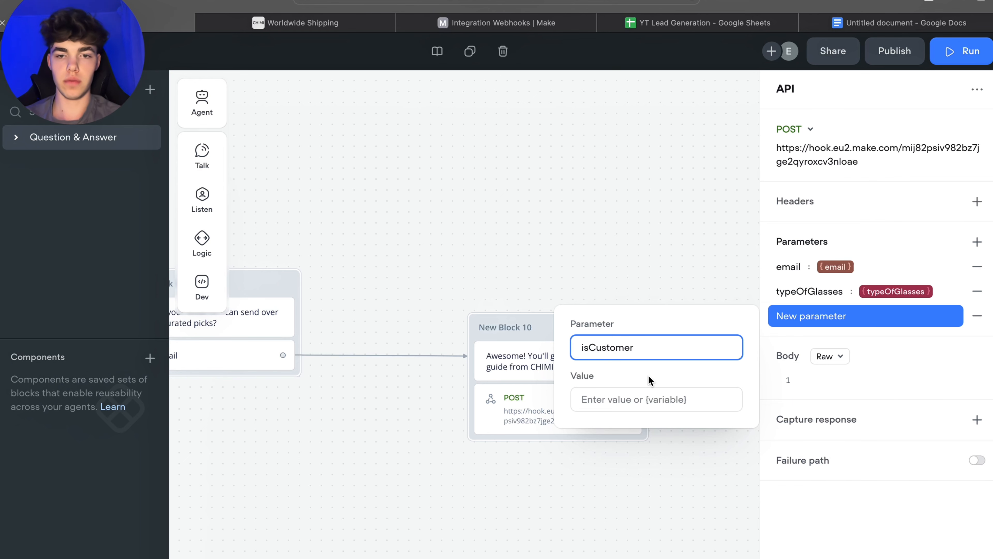
pyautogui.click(645, 405)
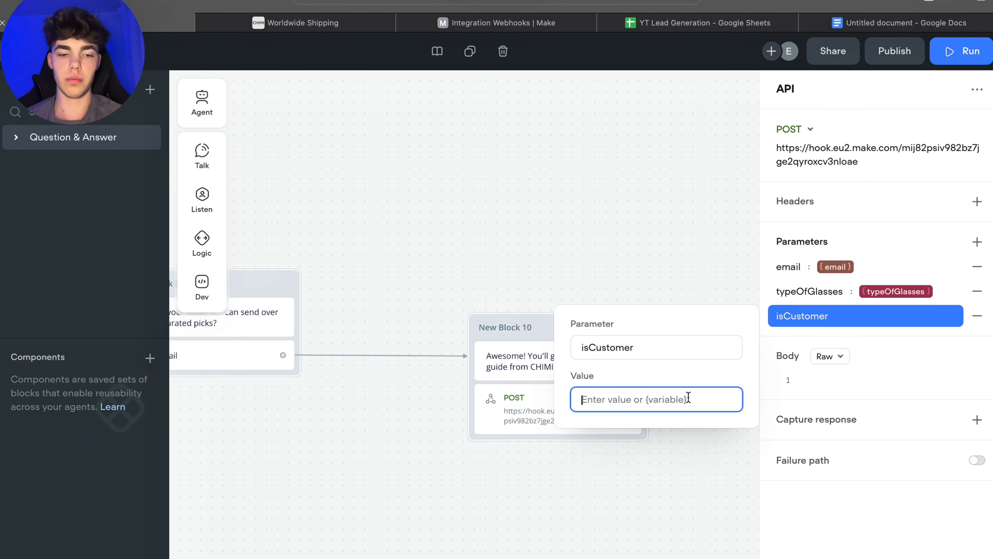
pyautogui.write('{')
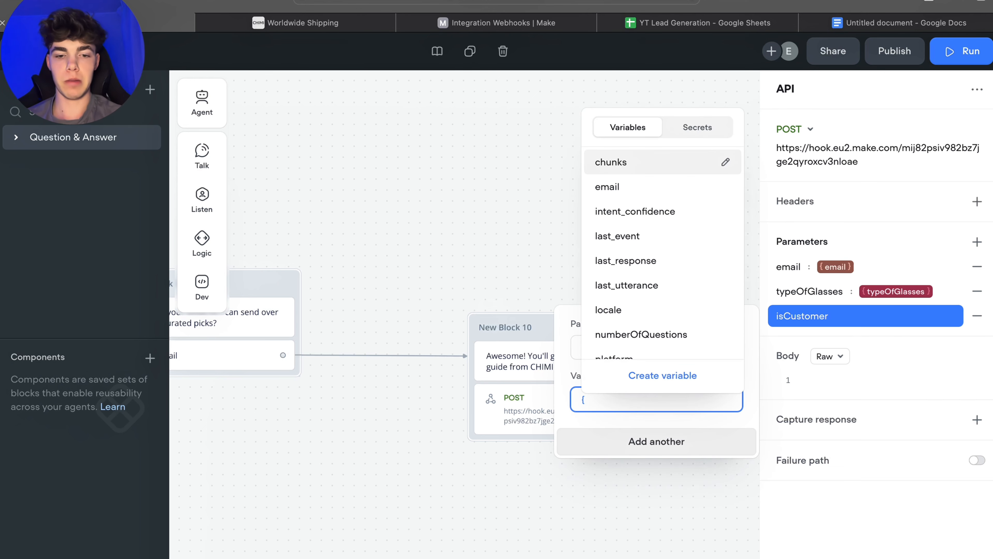
pyautogui.write('ye')
pyautogui.click(662, 466)
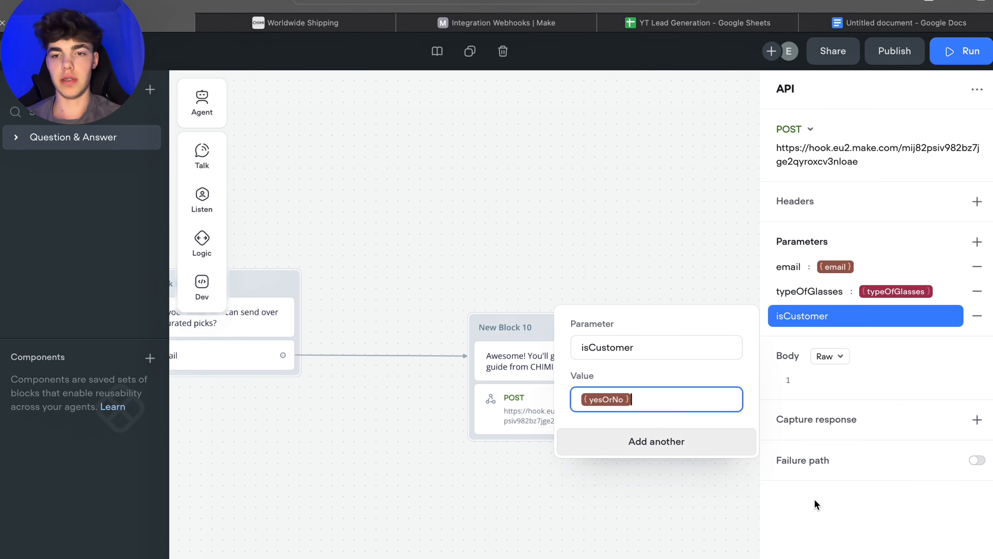
pyautogui.click(859, 373)
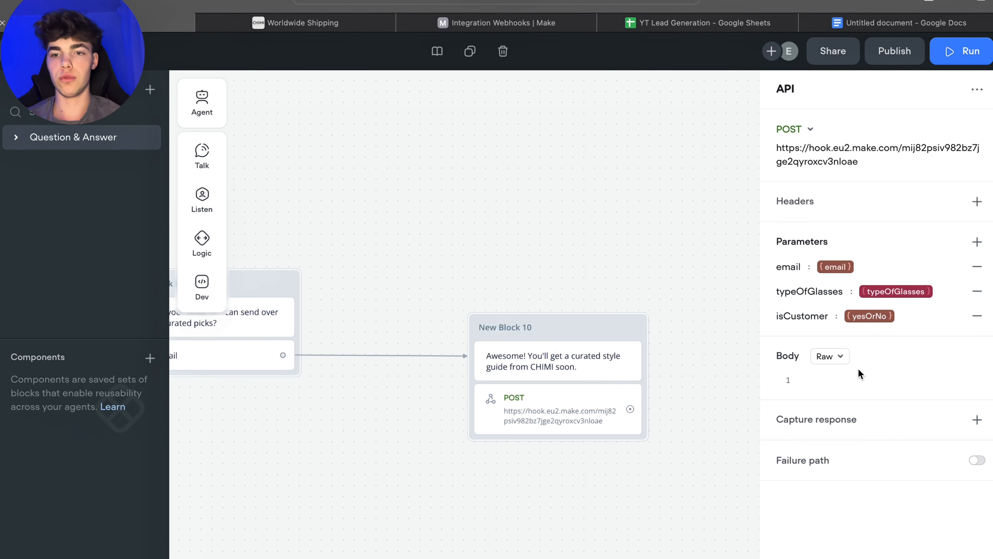
# Step: Add a request header Content-Type with the value application/json to the API step
pyautogui.click(977, 201)
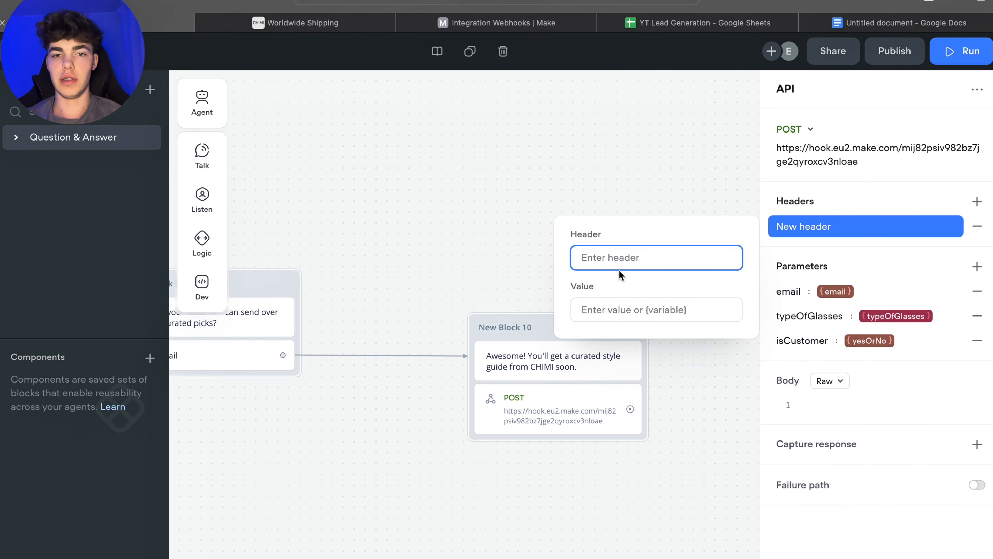
pyautogui.write('Conte')
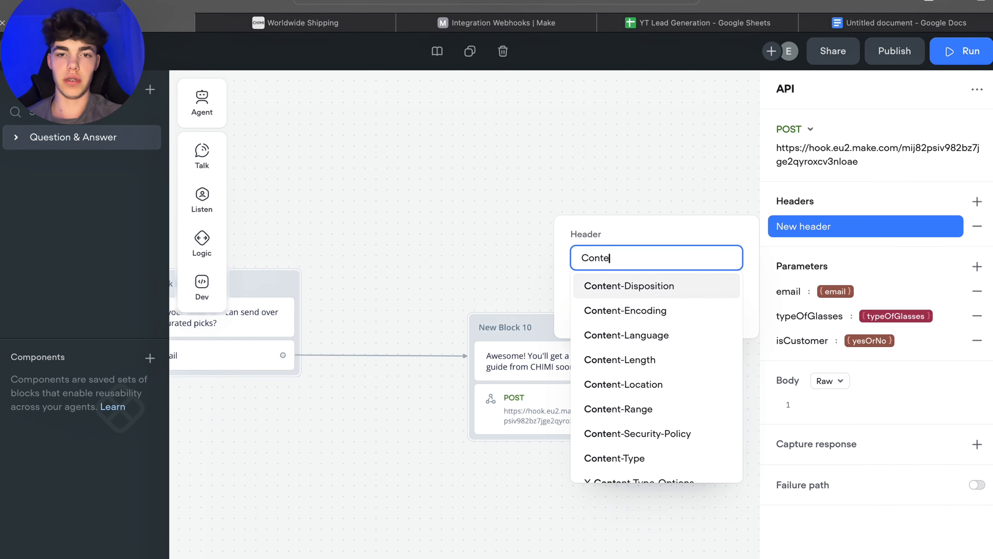
pyautogui.scroll(-1, 626, 407)
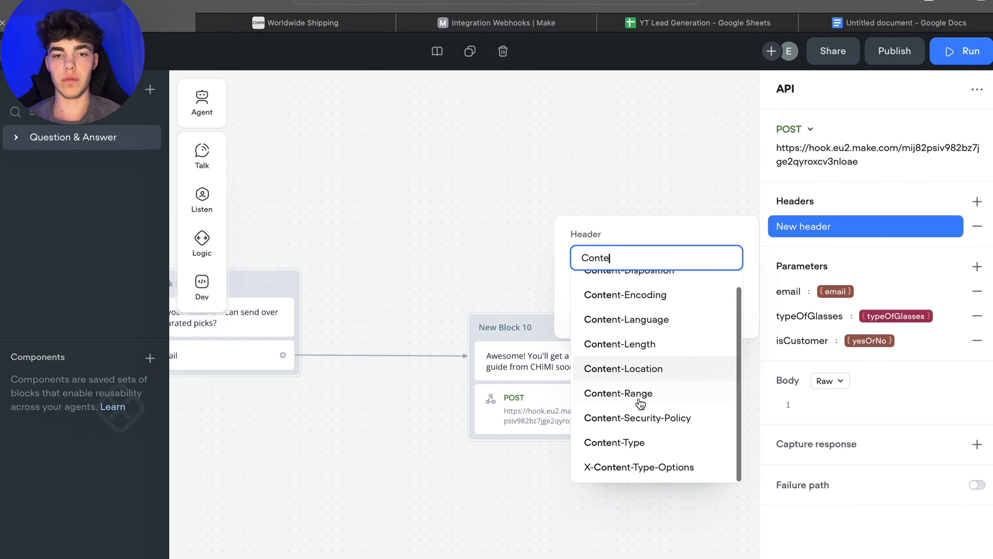
pyautogui.click(631, 441)
pyautogui.click(640, 311)
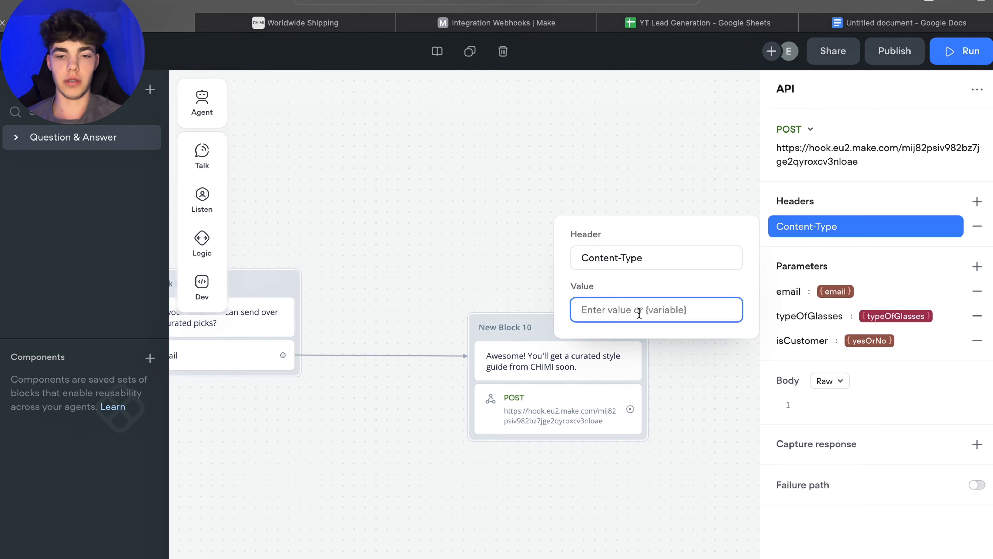
pyautogui.write('ap')
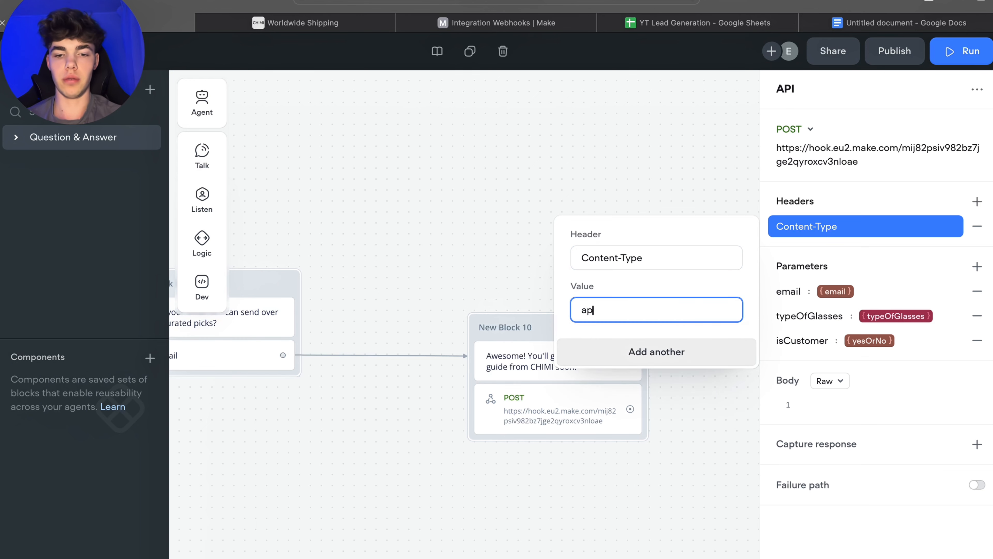
pyautogui.write('plication/json')
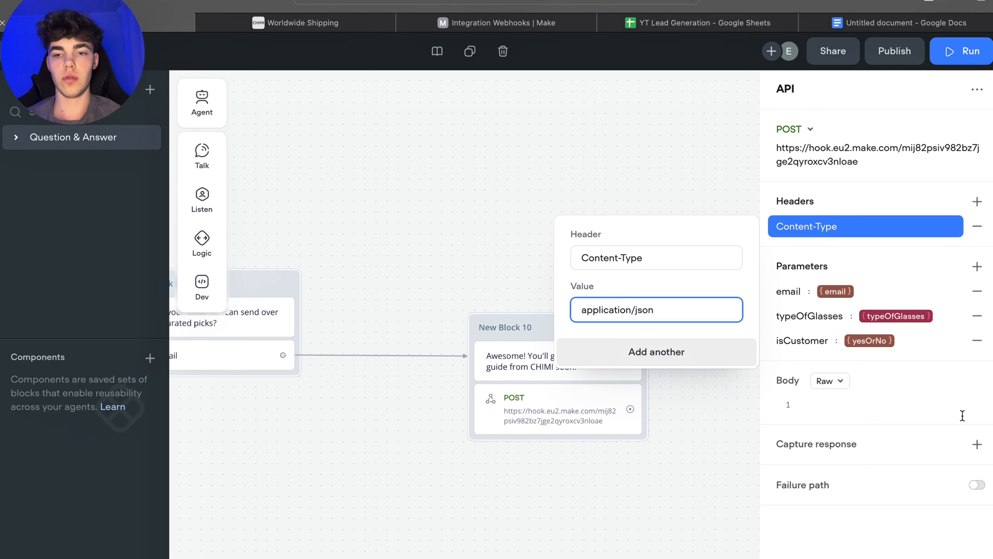
pyautogui.click(961, 407)
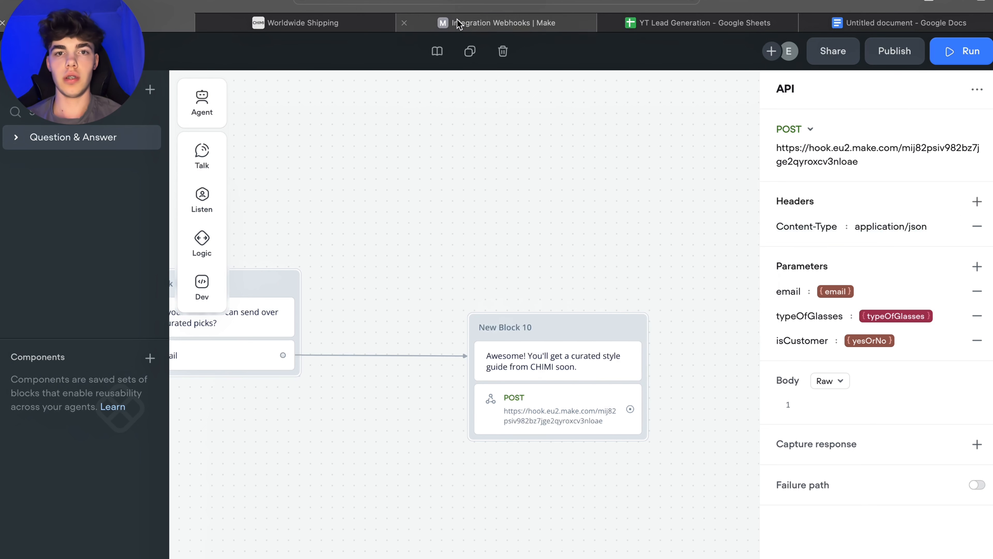
# Step: Run a test of the API request with a sample email address, sunglasses as glasses type and yes as customer status
pyautogui.click(482, 30)
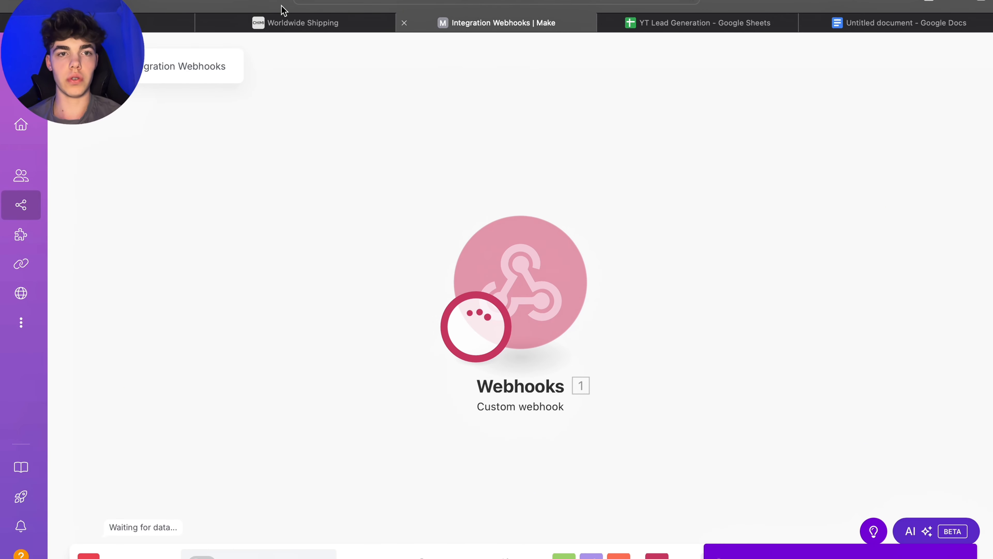
pyautogui.click(165, 22)
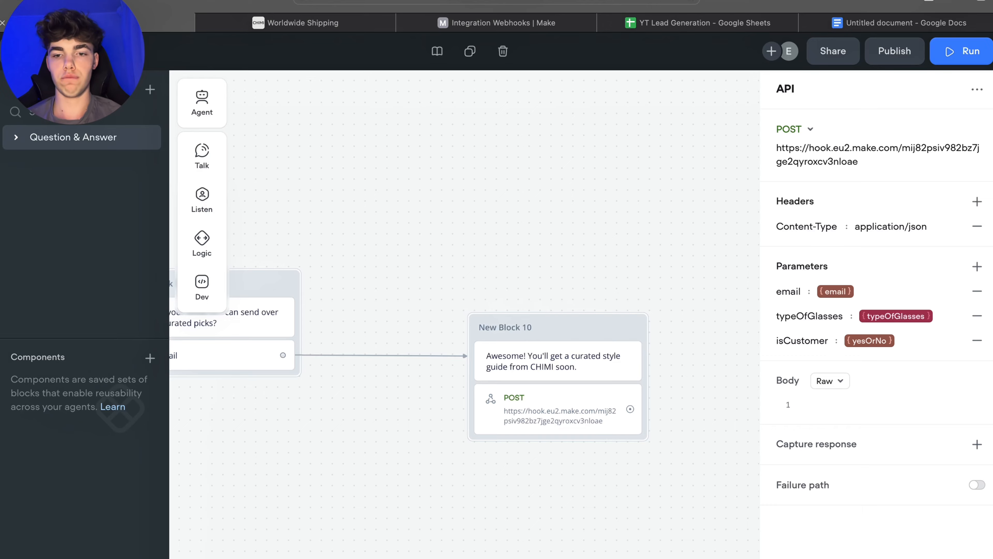
pyautogui.click(951, 555)
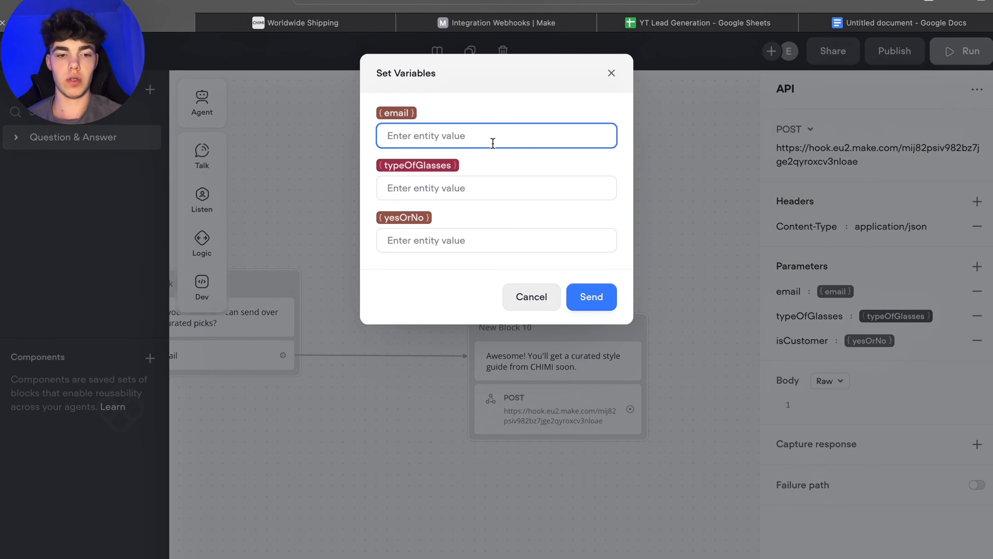
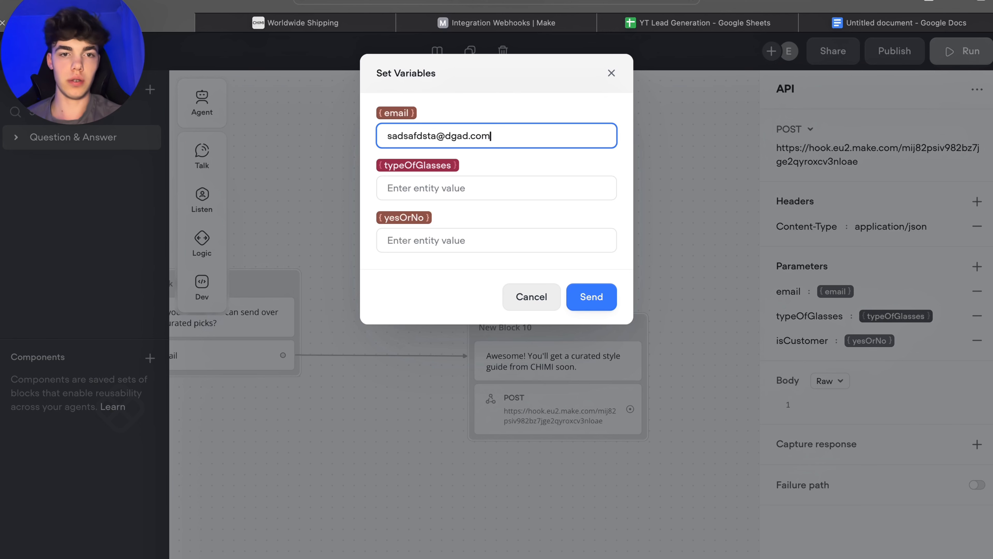
pyautogui.click(452, 187)
pyautogui.write('sun')
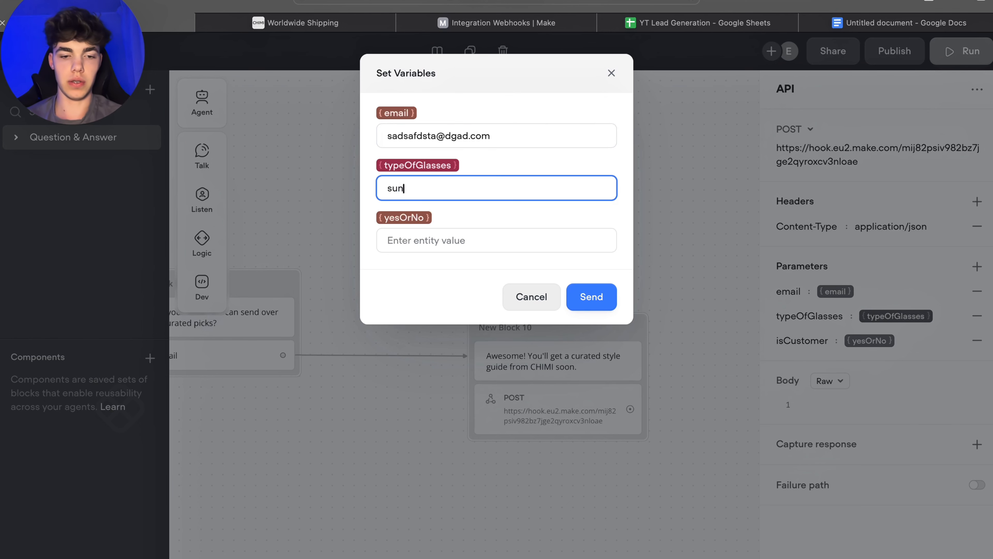
pyautogui.write('glasses')
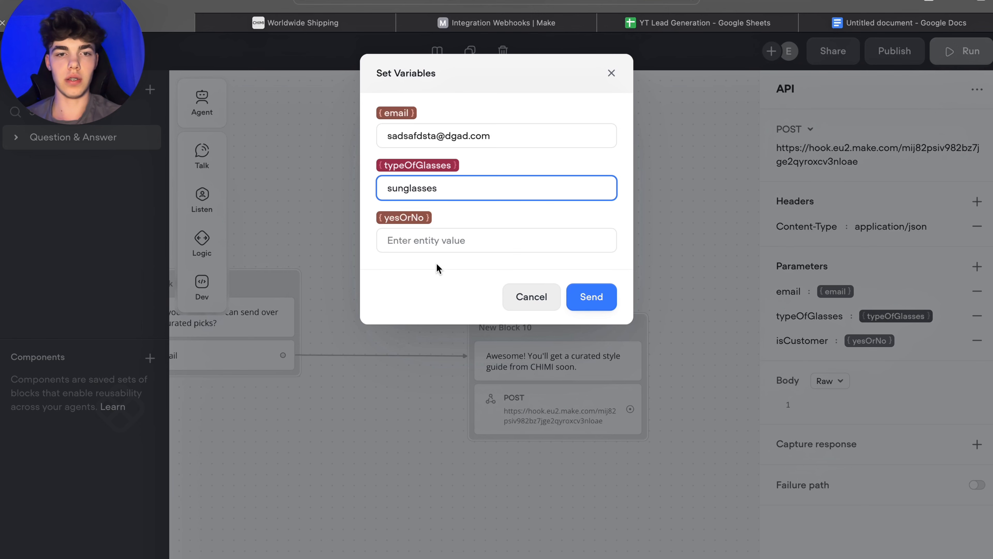
pyautogui.click(438, 241)
pyautogui.write('yes')
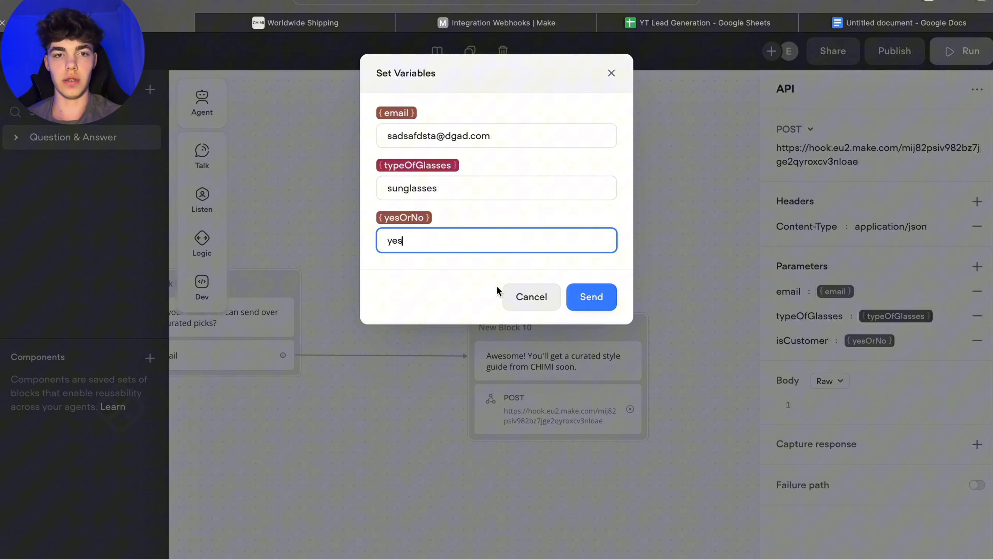
pyautogui.click(615, 300)
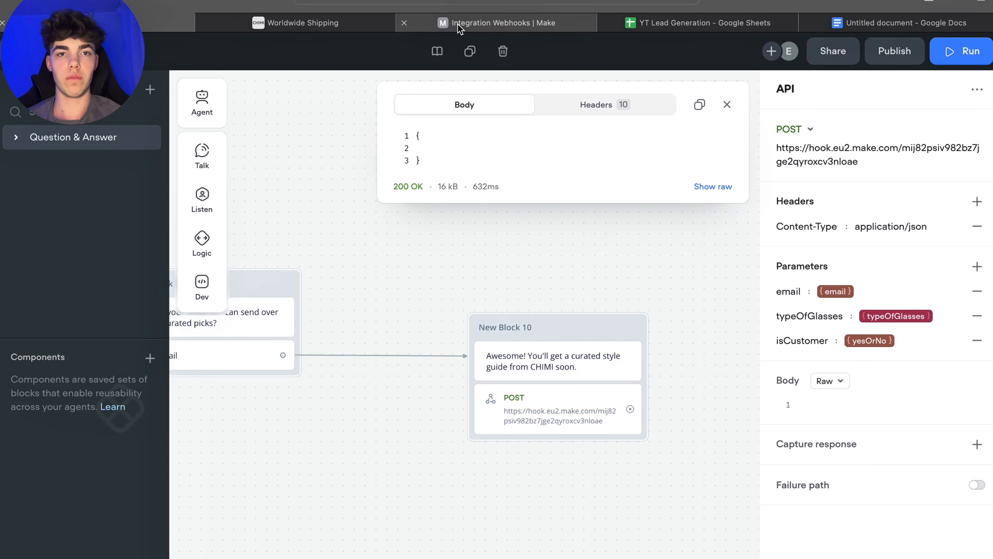
# Step: Inspect the data bundle received by the Make webhook and the lead spreadsheet's column headers
pyautogui.click(497, 23)
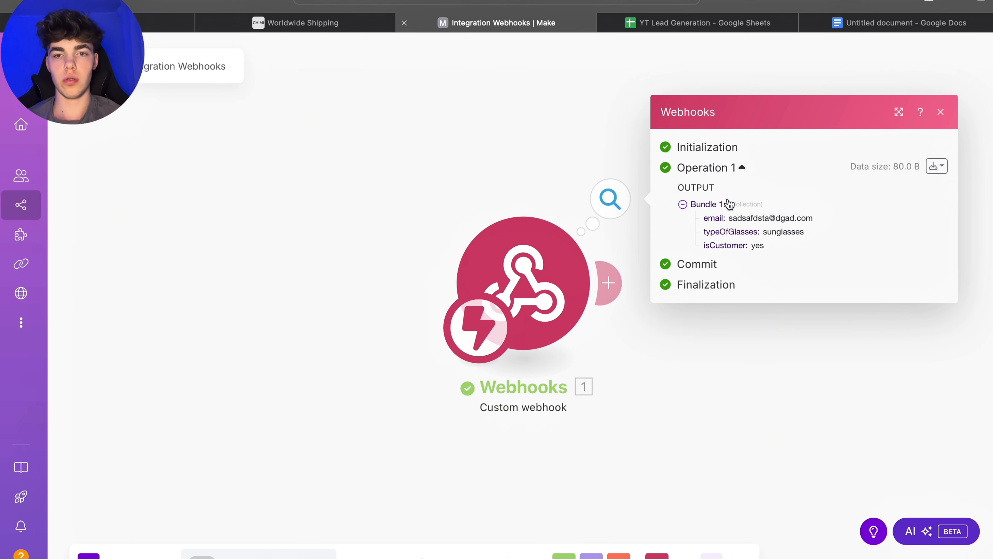
pyautogui.moveTo(807, 234); pyautogui.dragTo(724, 211)
pyautogui.click(830, 226)
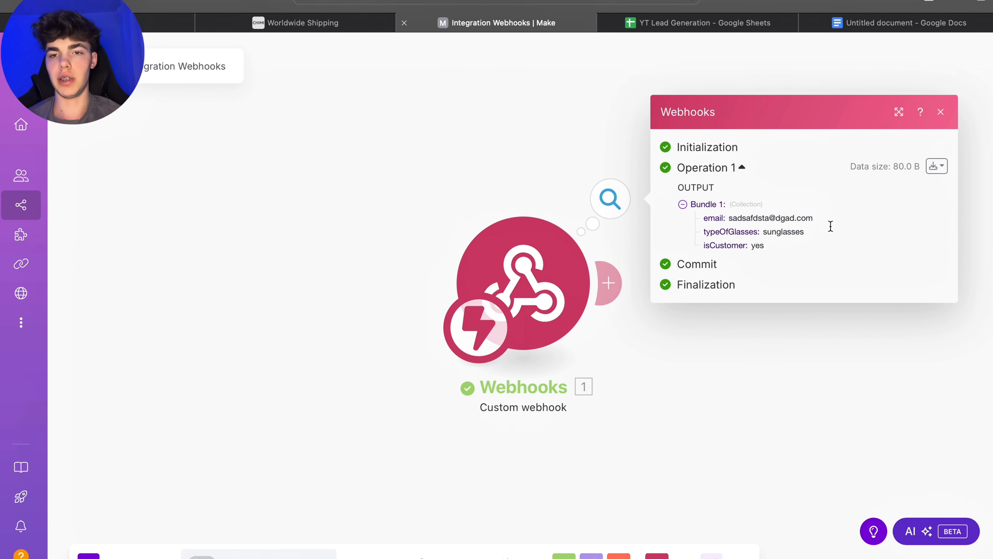
pyautogui.click(291, 199)
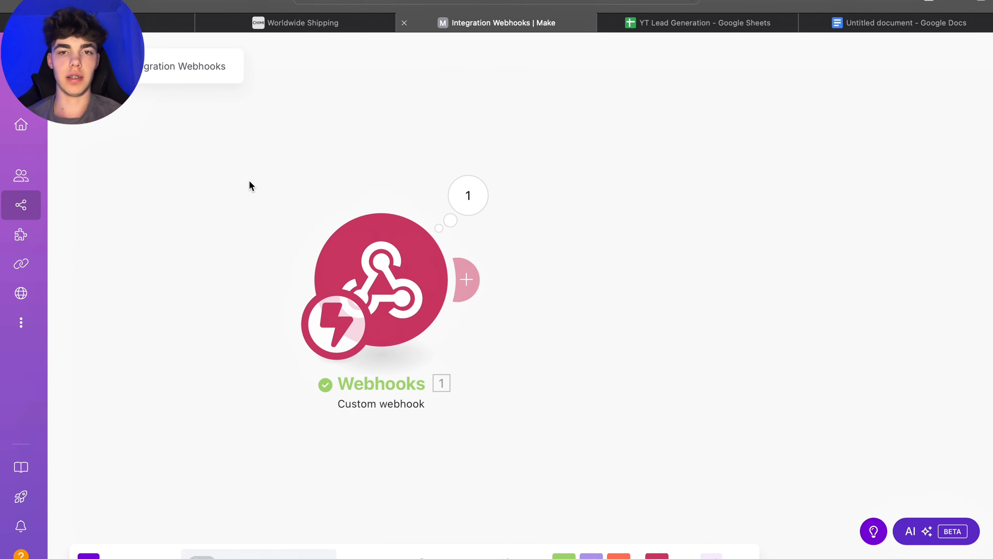
pyautogui.click(301, 22)
pyautogui.click(472, 23)
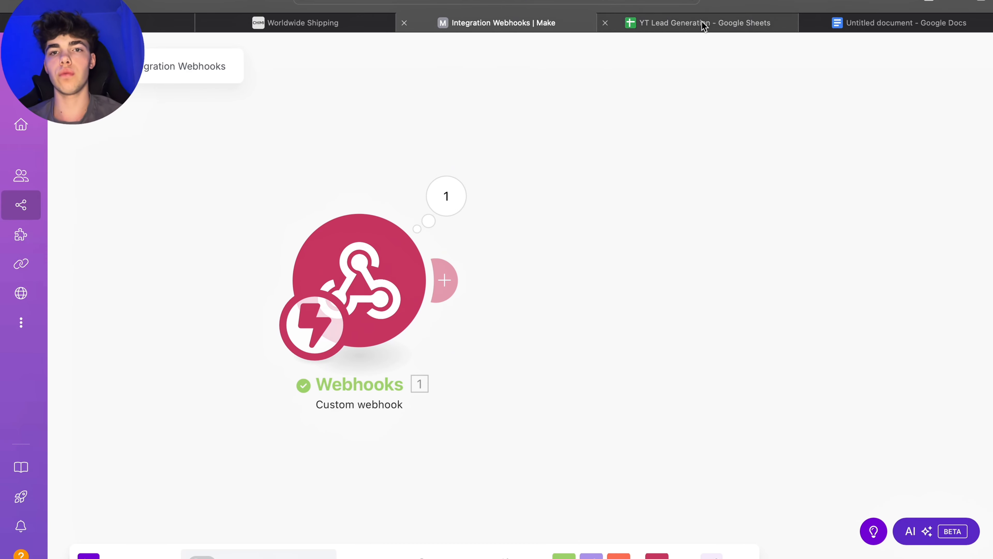
pyautogui.click(675, 26)
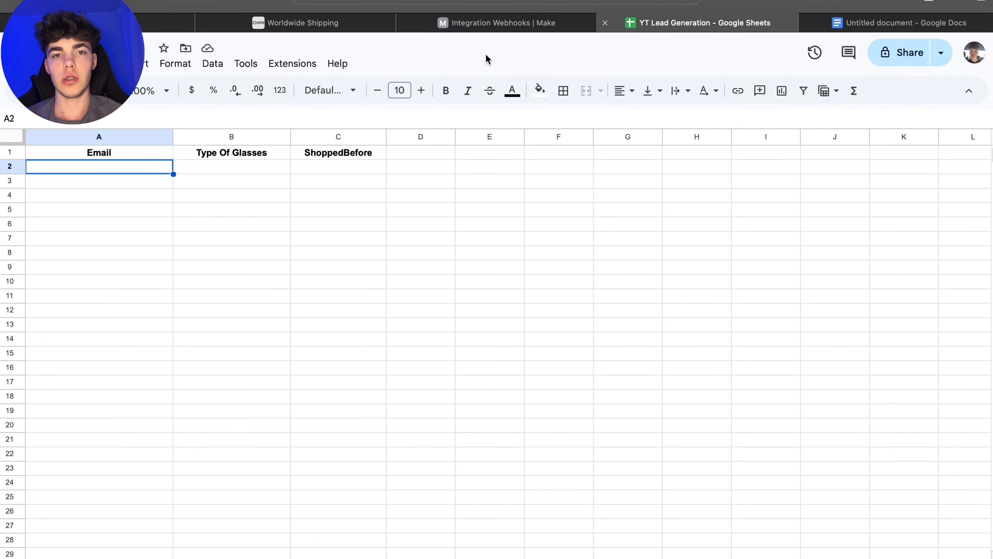
pyautogui.click(475, 24)
# Step: Add a Google Sheets Add a Row module after the webhook and select the Google connection
pyautogui.click(456, 288)
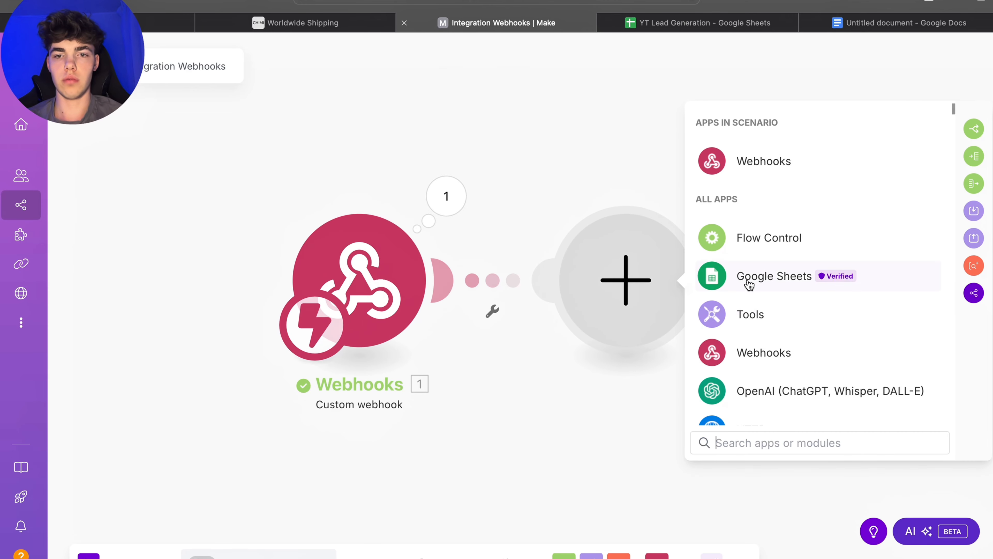
pyautogui.click(749, 285)
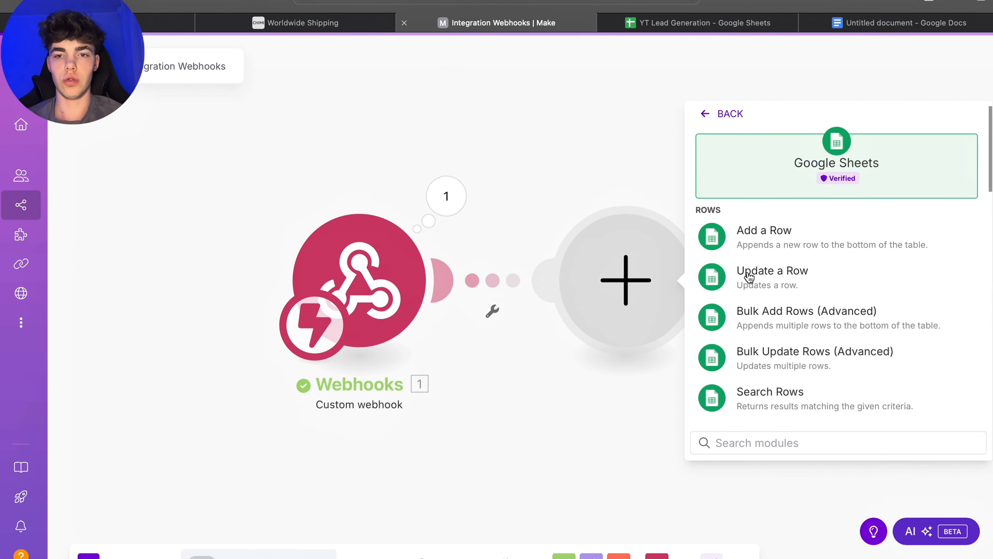
pyautogui.click(769, 234)
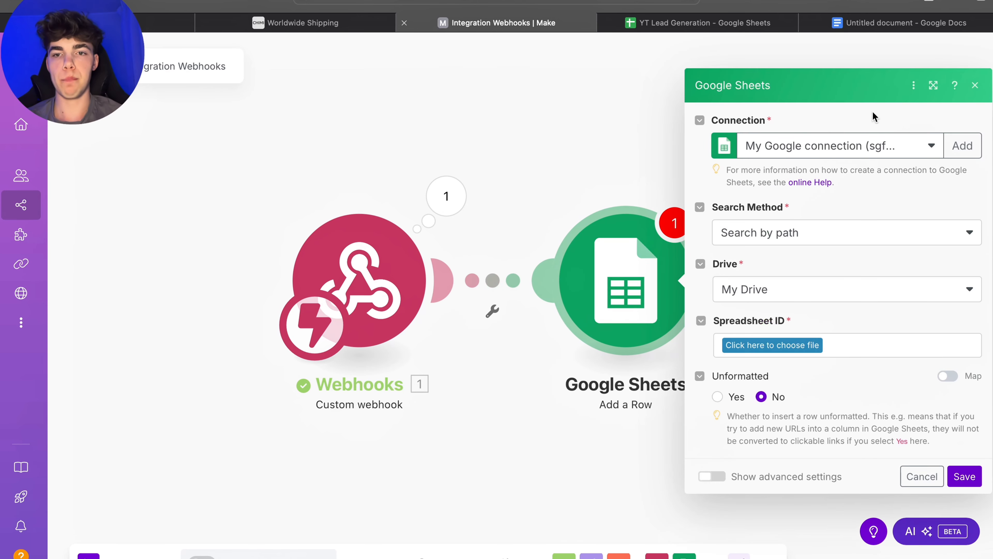
pyautogui.click(863, 146)
pyautogui.click(859, 197)
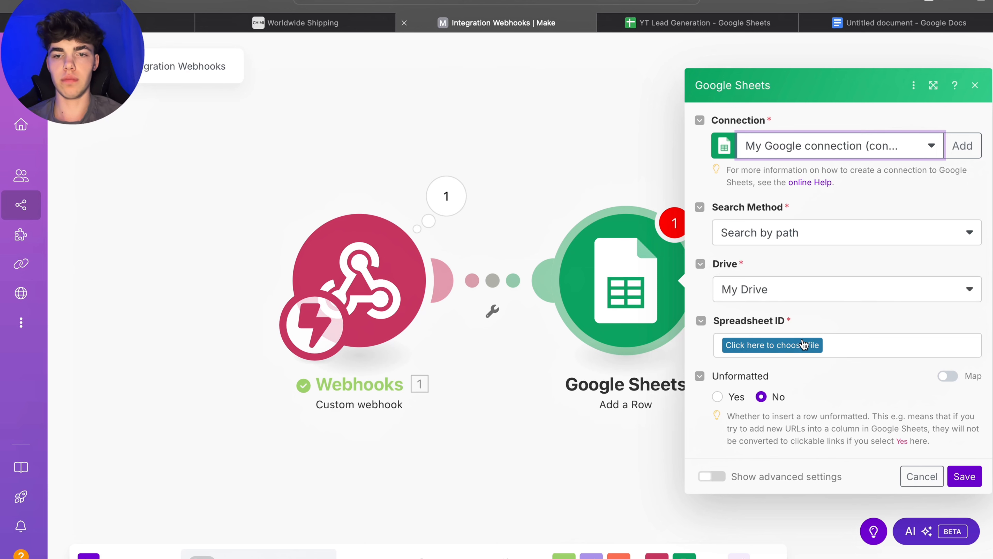
# Step: Choose the CHIMI LEad Generation Chatbot For Test spreadsheet and Sheet1 in the Add a Row module
pyautogui.click(768, 347)
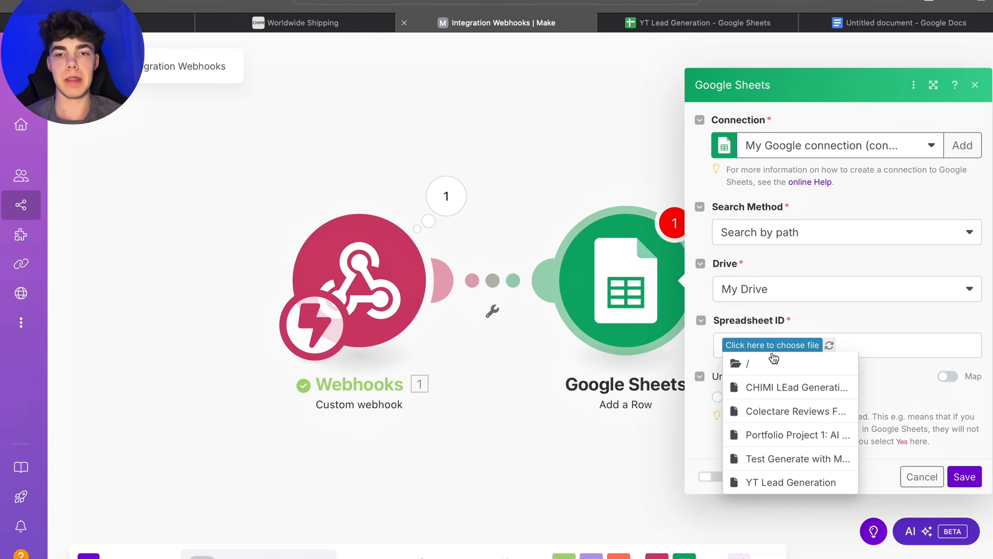
pyautogui.click(768, 387)
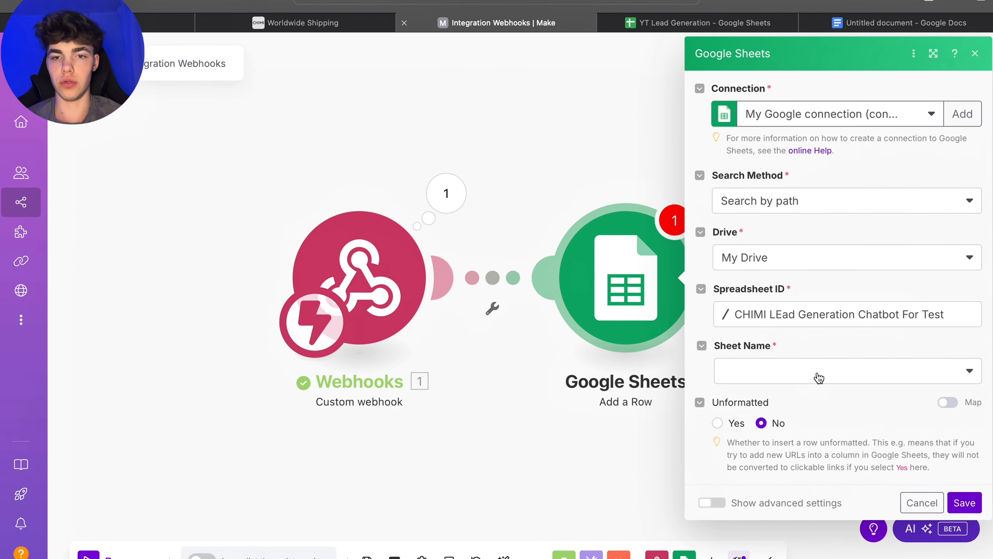
pyautogui.click(940, 379)
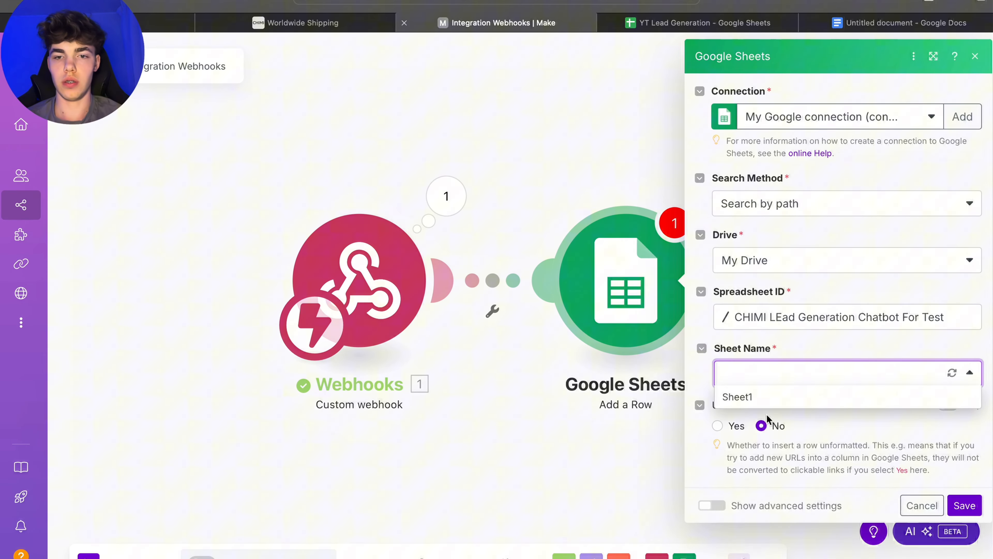
pyautogui.click(744, 400)
pyautogui.scroll(-3, 850, 468)
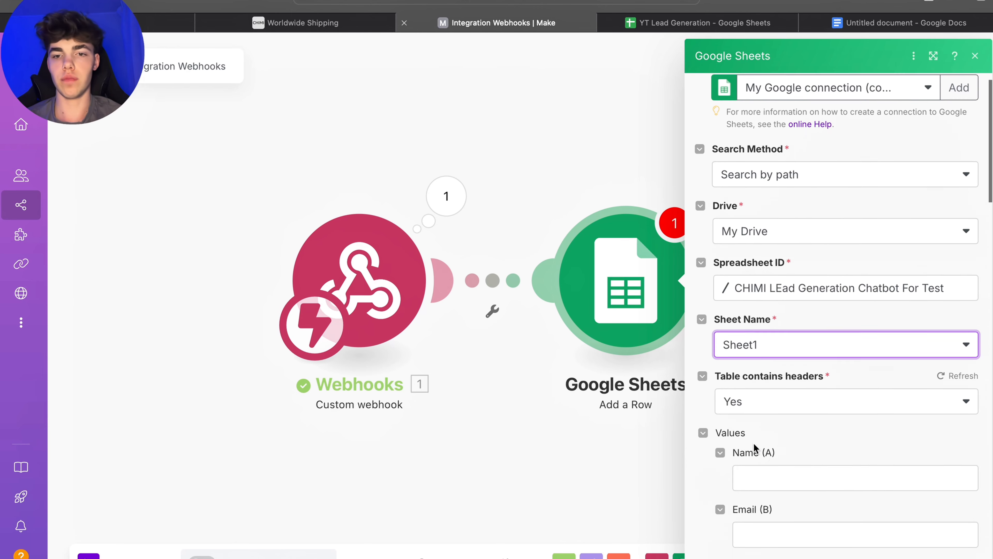
pyautogui.scroll(-2, 743, 391)
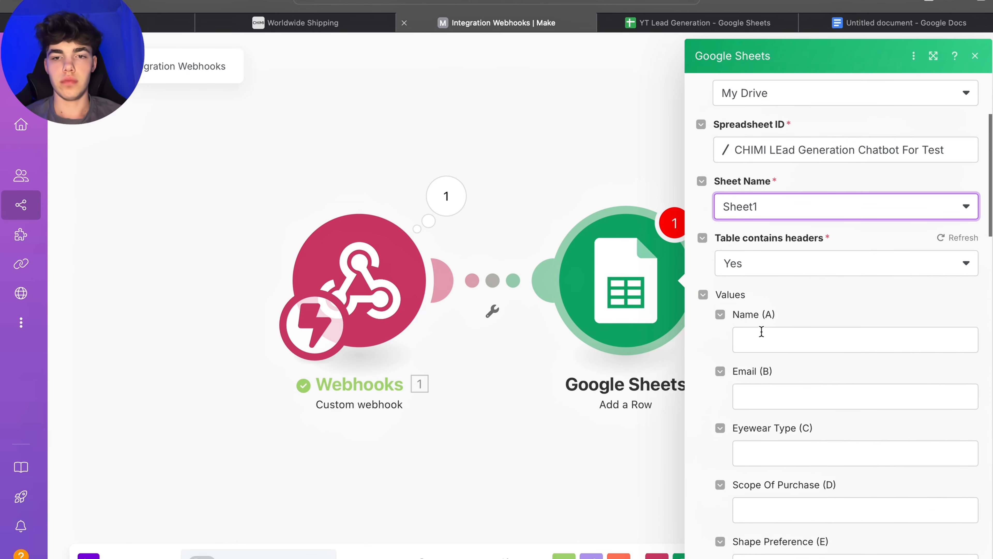
pyautogui.click(763, 336)
pyautogui.click(817, 303)
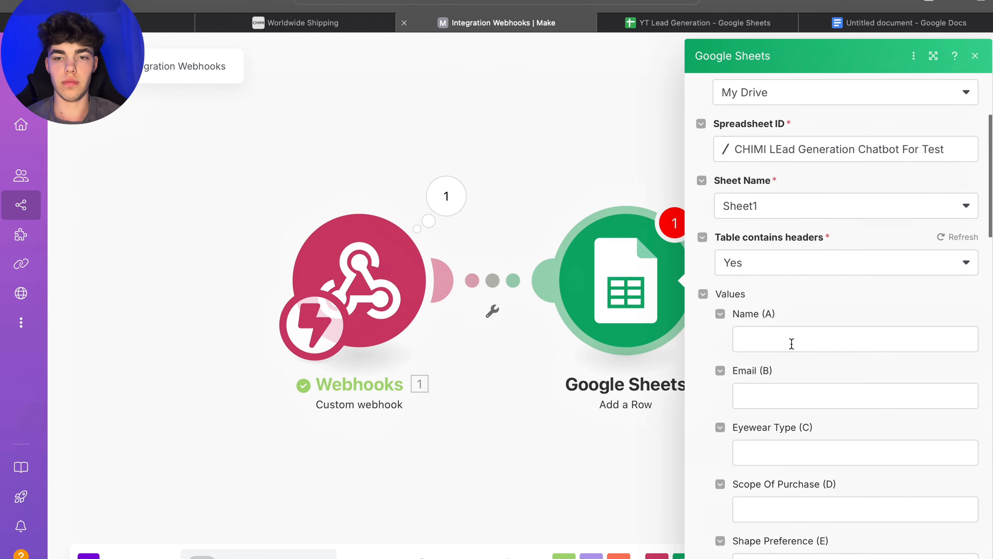
pyautogui.scroll(-1, 800, 340)
pyautogui.scroll(1, 800, 340)
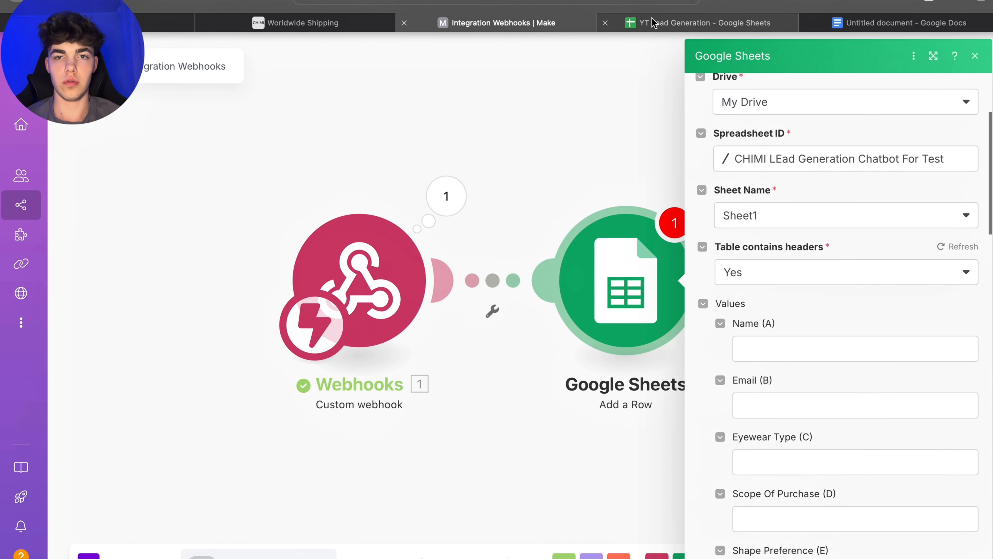
# Step: Switch the module's spreadsheet to YT Lead Generation
pyautogui.click(829, 159)
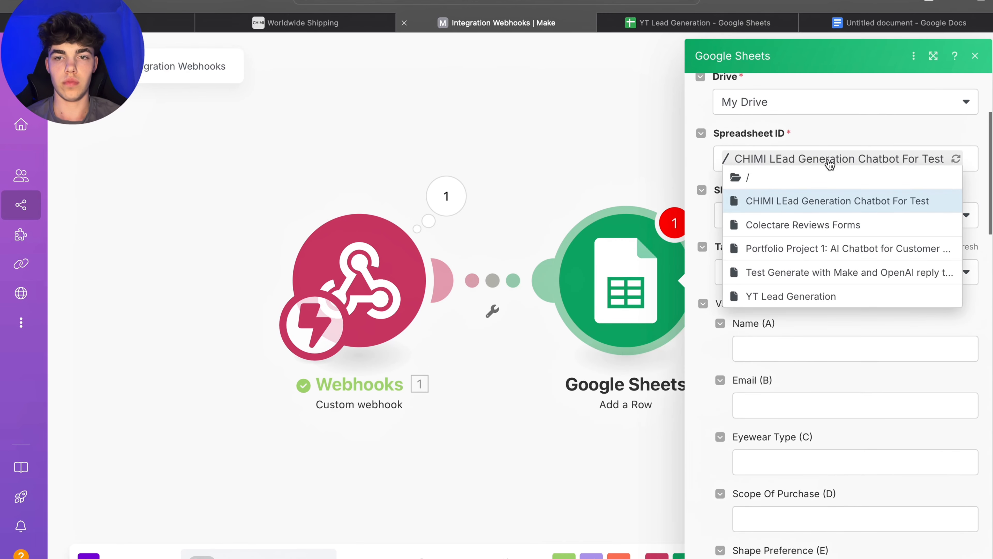
pyautogui.click(689, 17)
pyautogui.click(497, 23)
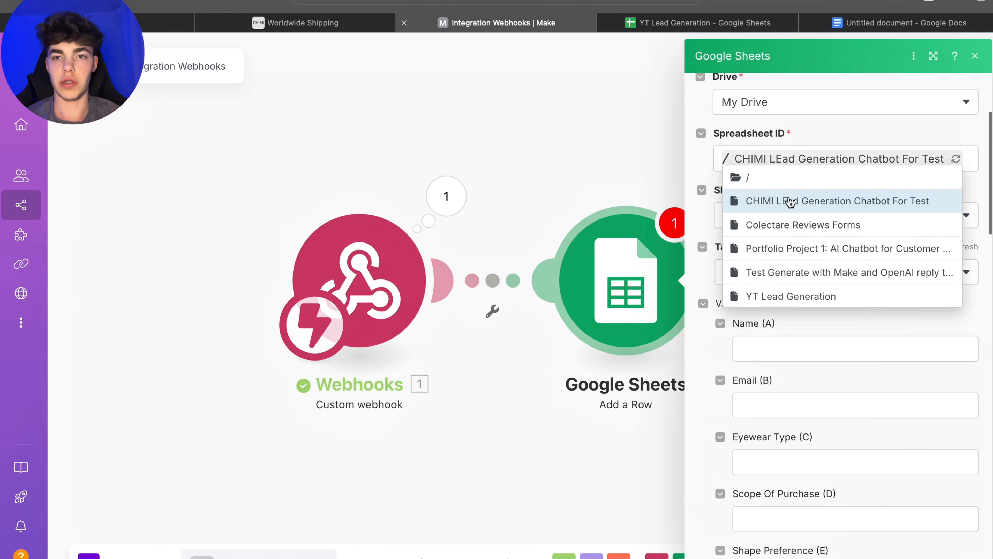
pyautogui.click(771, 297)
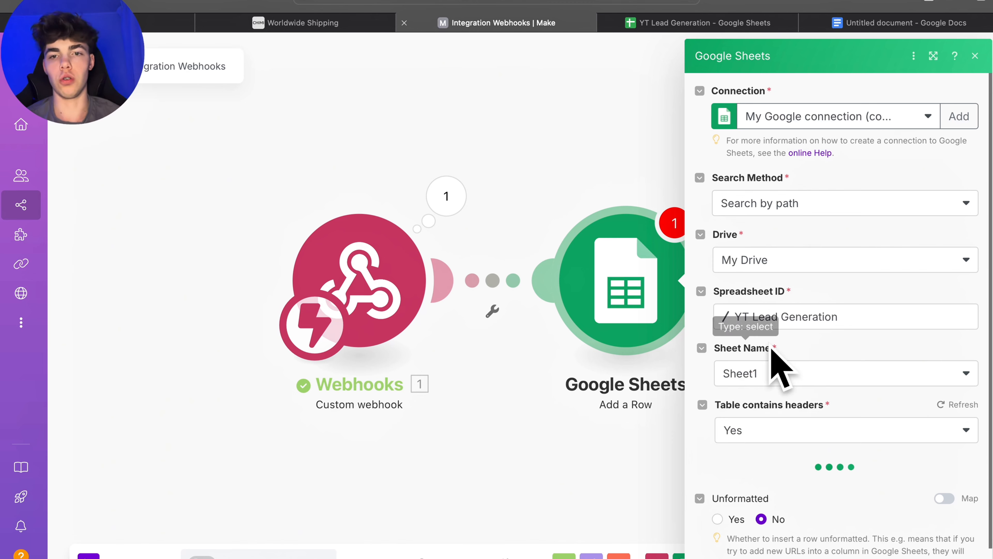
pyautogui.scroll(-5, 794, 410)
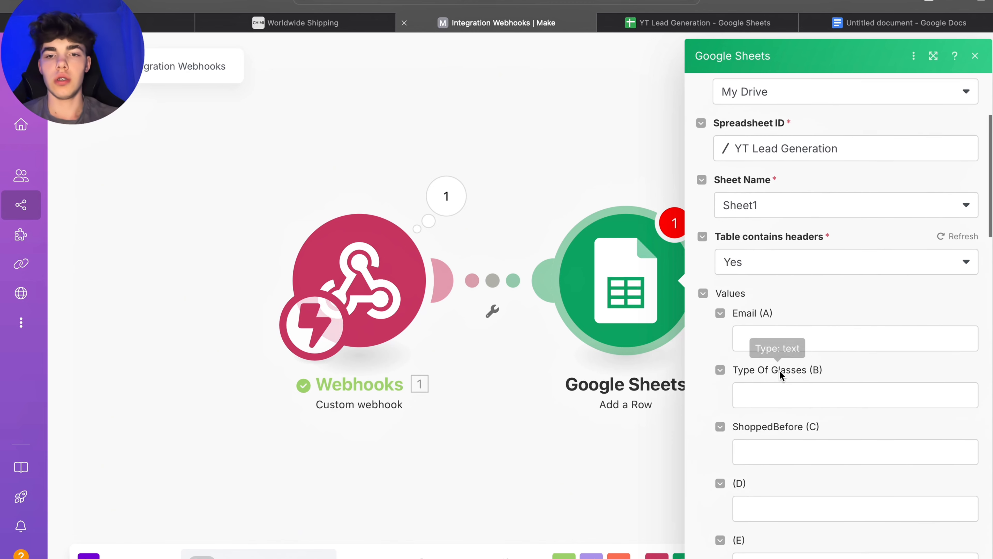
# Step: Map the webhook's email, typeOfGlasses and isCustomer fields into the Email, Type Of Glasses and ShoppedBefore columns, then close the module
pyautogui.click(775, 337)
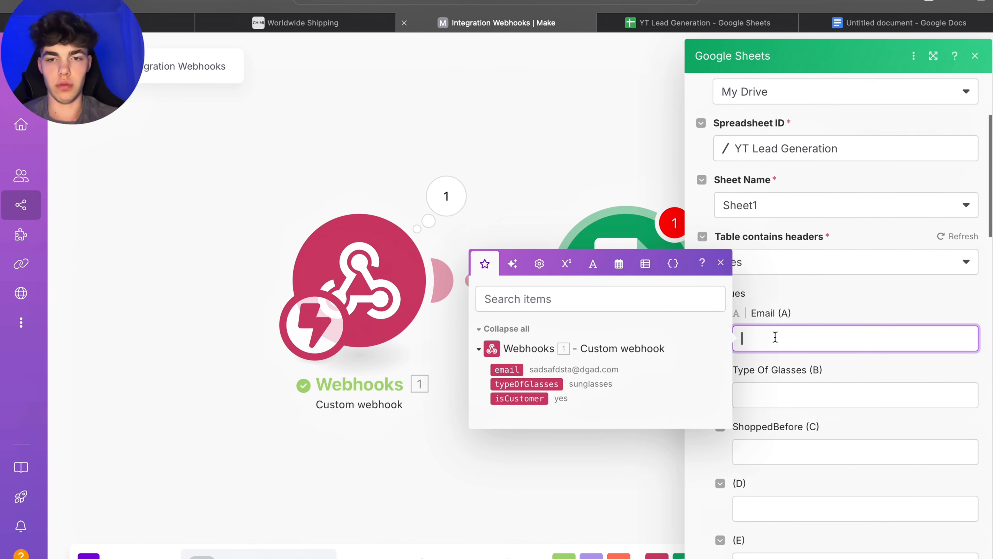
pyautogui.click(508, 352)
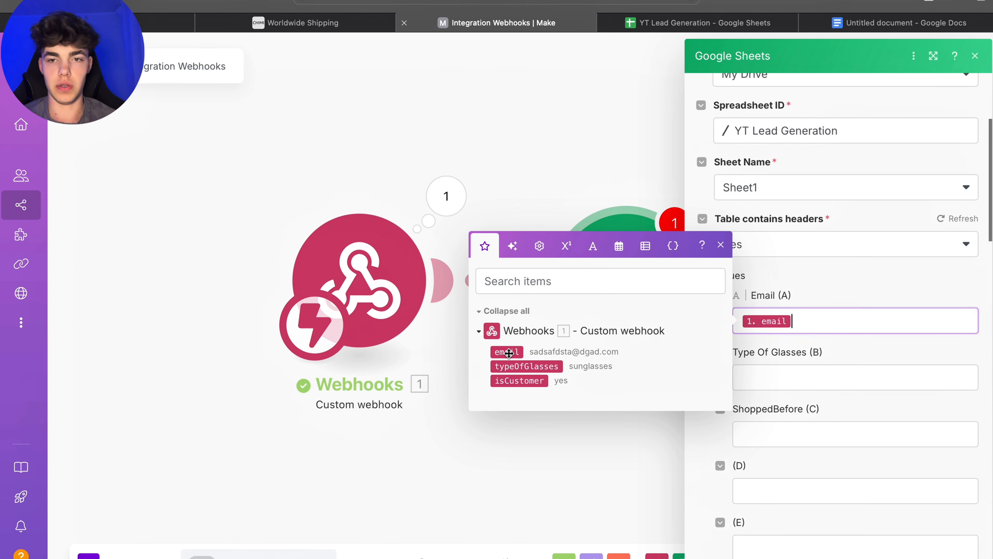
pyautogui.click(738, 379)
pyautogui.click(540, 422)
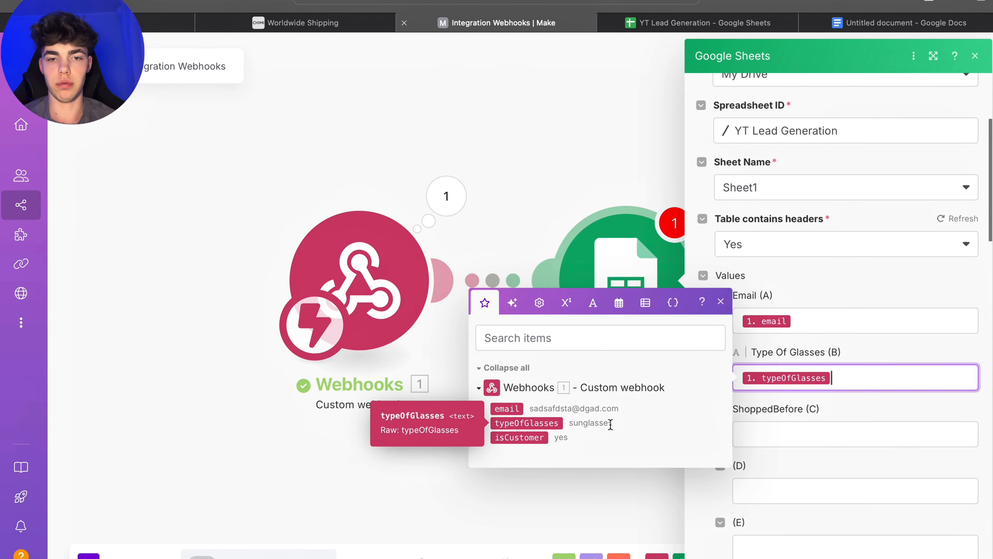
pyautogui.click(798, 437)
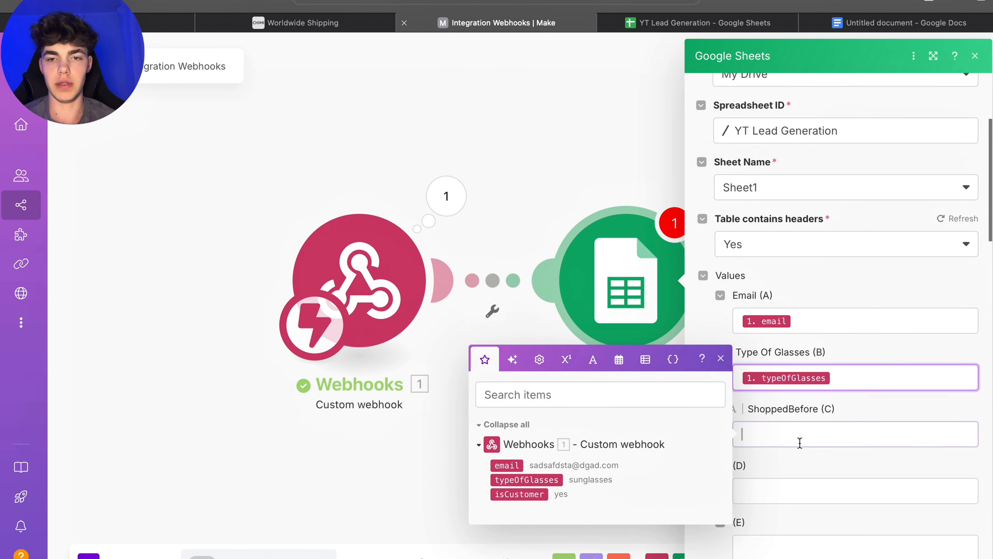
pyautogui.click(533, 495)
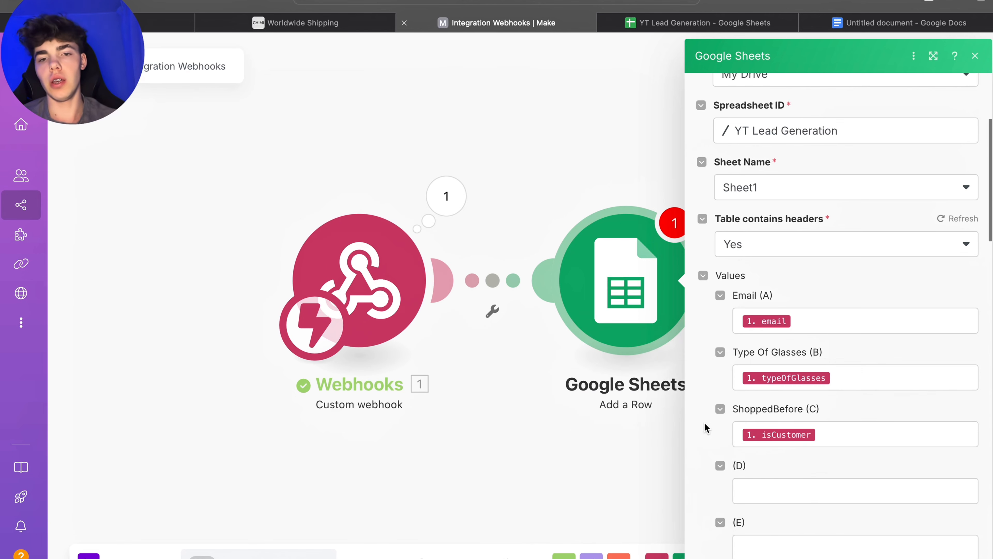
pyautogui.scroll(-20, 825, 317)
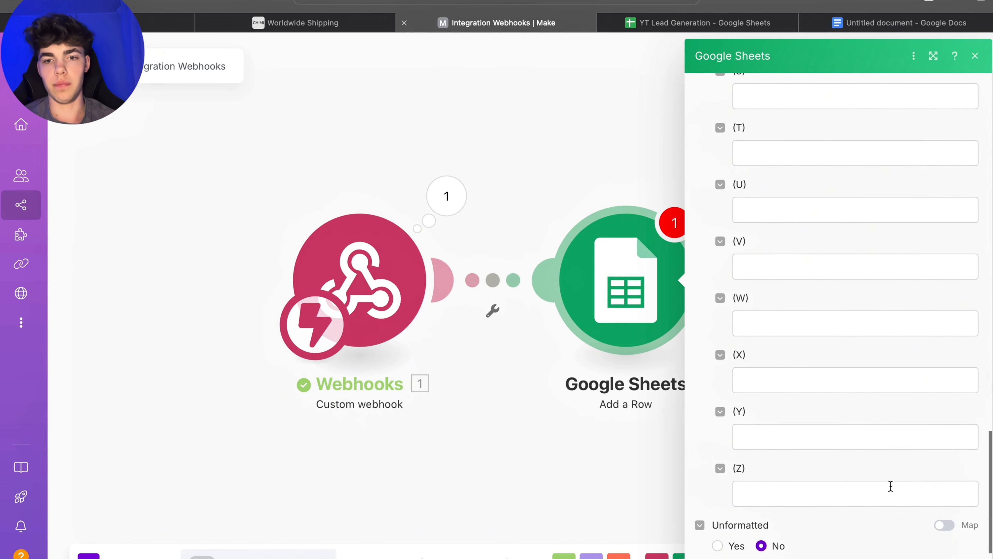
pyautogui.scroll(20, 791, 313)
pyautogui.click(709, 19)
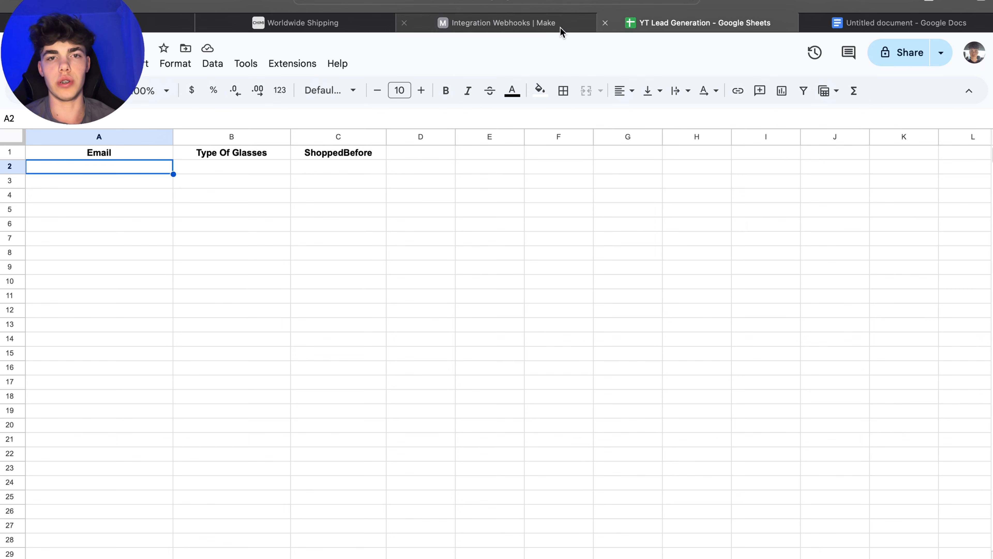
pyautogui.click(529, 24)
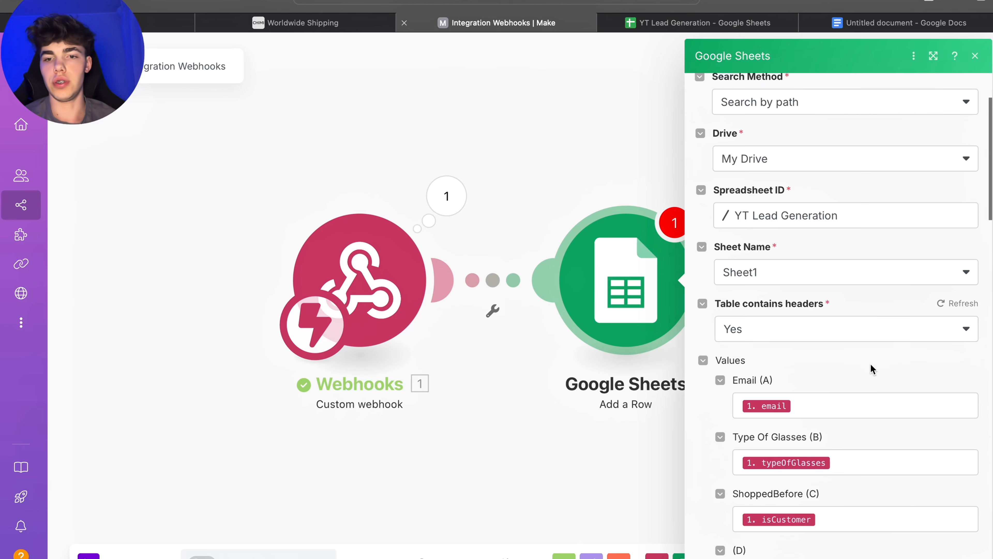
pyautogui.click(548, 305)
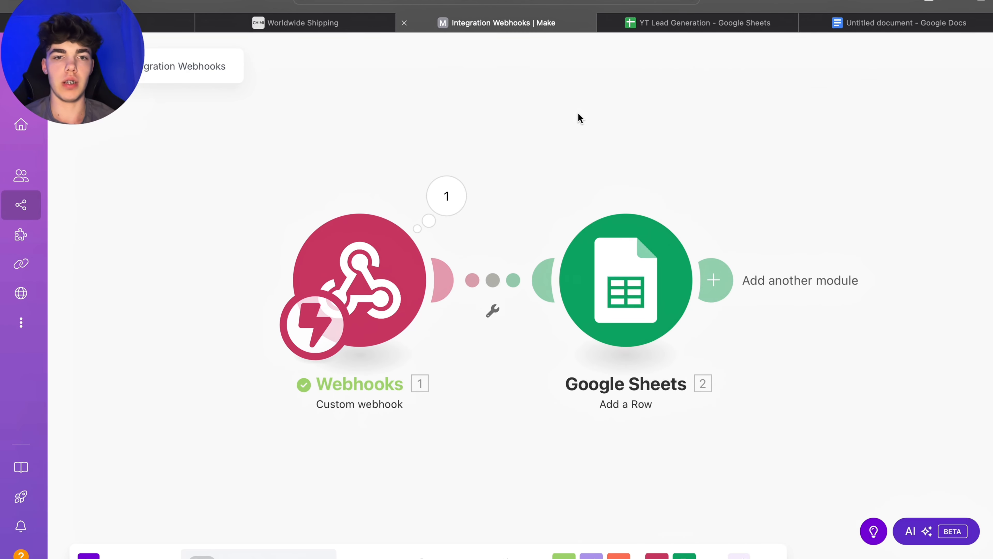
# Step: Run the Make scenario once and send a test request from the Voiceflow API step, reusing the last variable values
pyautogui.moveTo(552, 125); pyautogui.dragTo(608, 131)
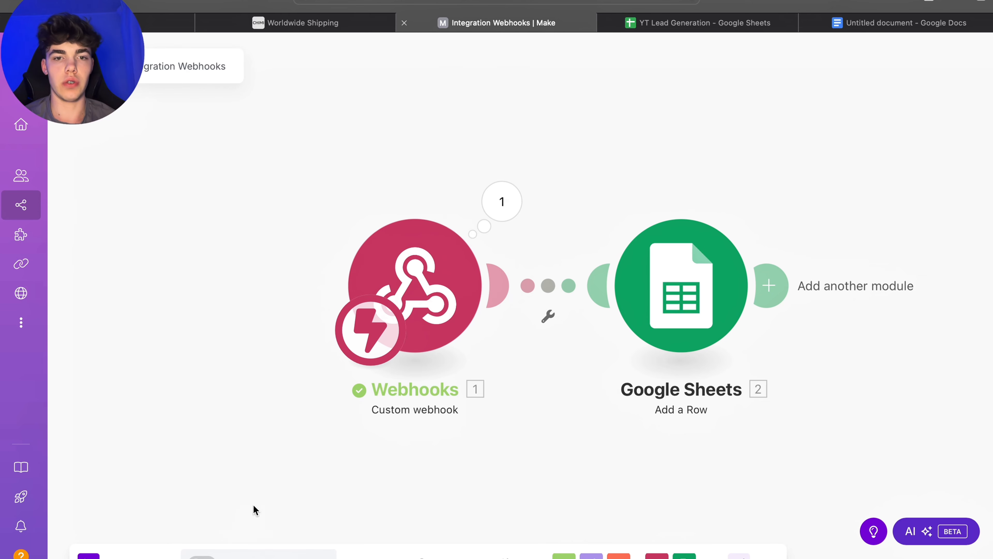
pyautogui.click(89, 555)
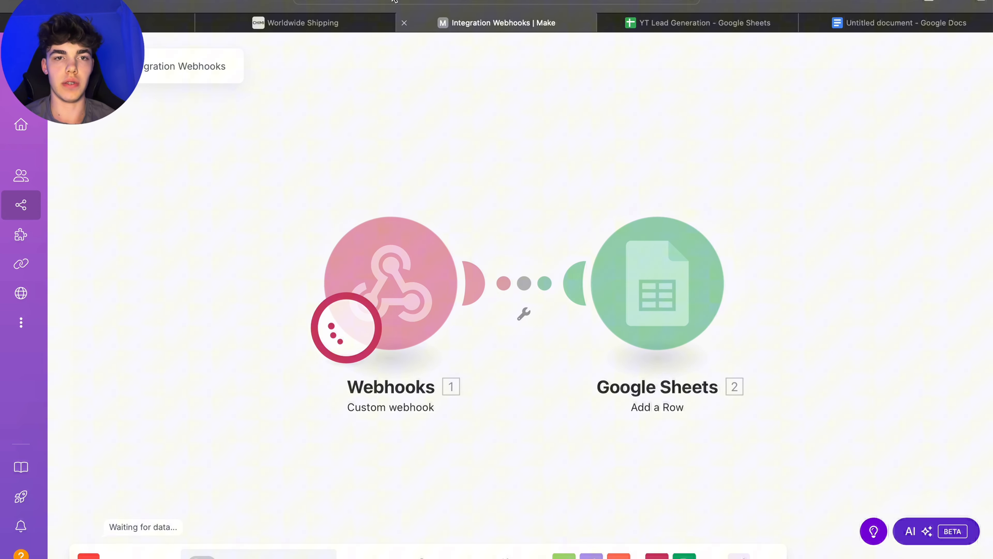
pyautogui.click(353, 25)
pyautogui.moveTo(287, 74)
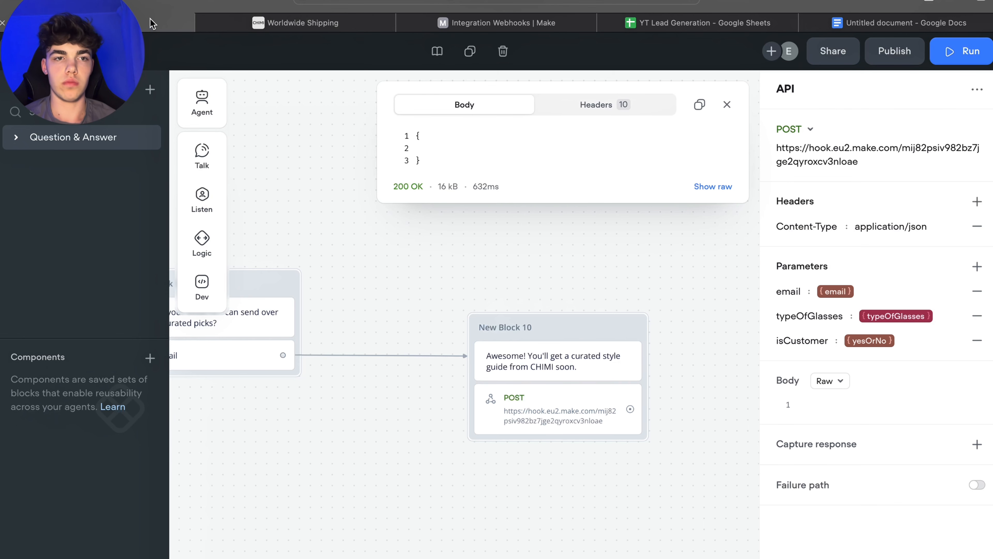
pyautogui.click(160, 23)
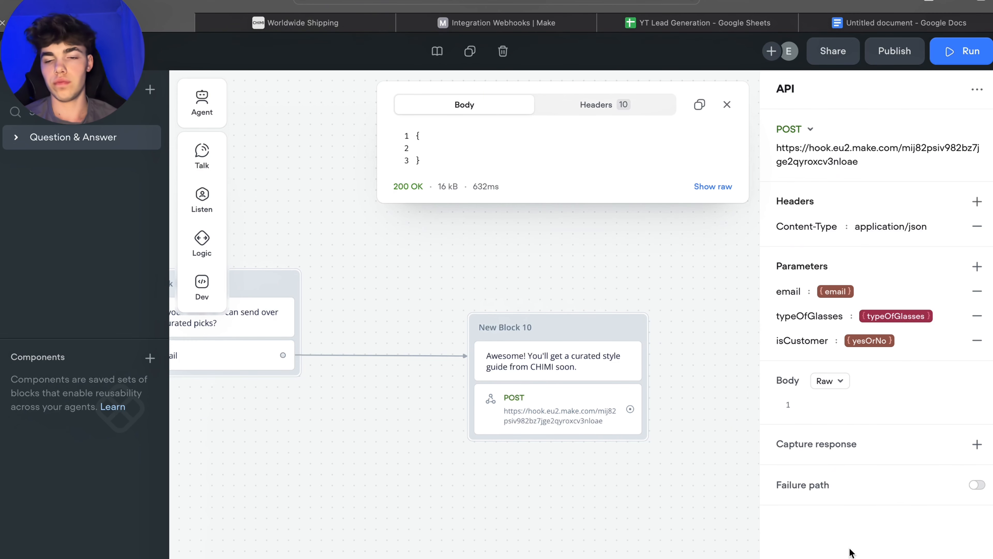
pyautogui.click(958, 556)
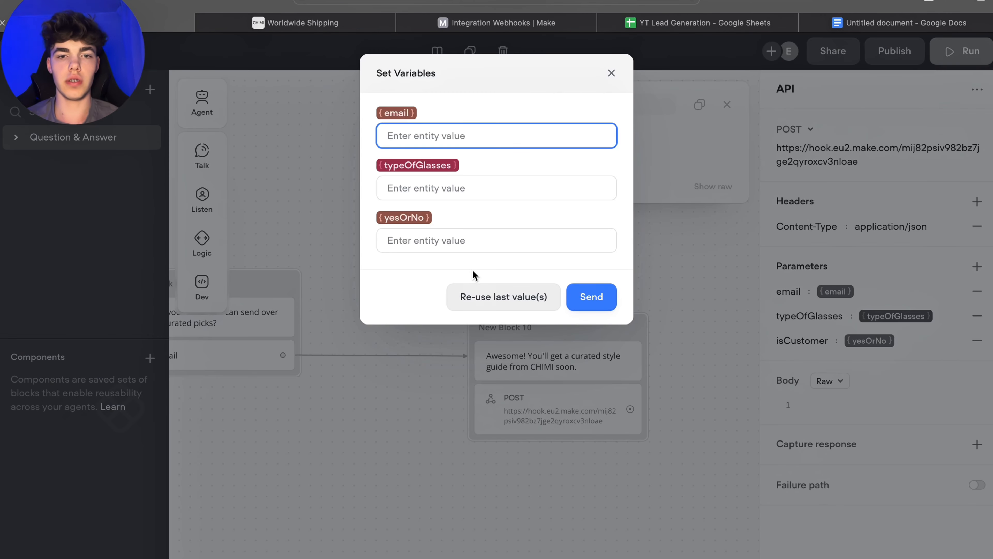
pyautogui.click(504, 297)
pyautogui.click(731, 24)
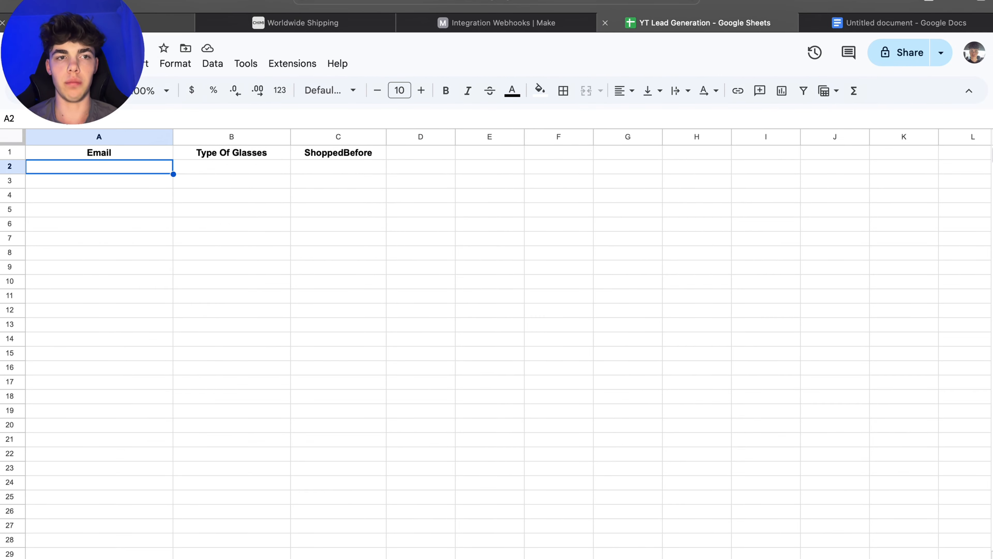
pyautogui.click(165, 22)
pyautogui.click(607, 298)
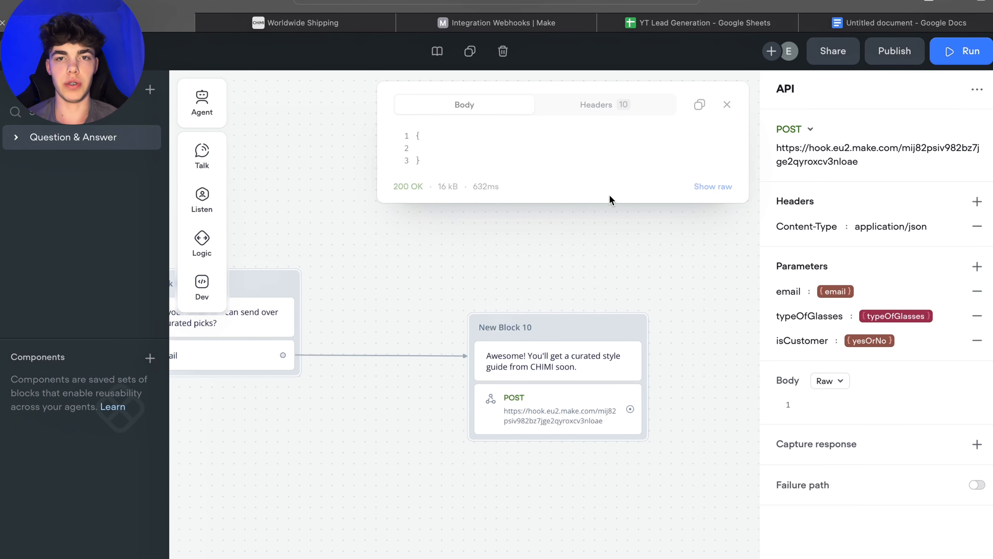
# Step: Check the lead spreadsheet for the new row and the scenario's run result in Make
pyautogui.click(672, 28)
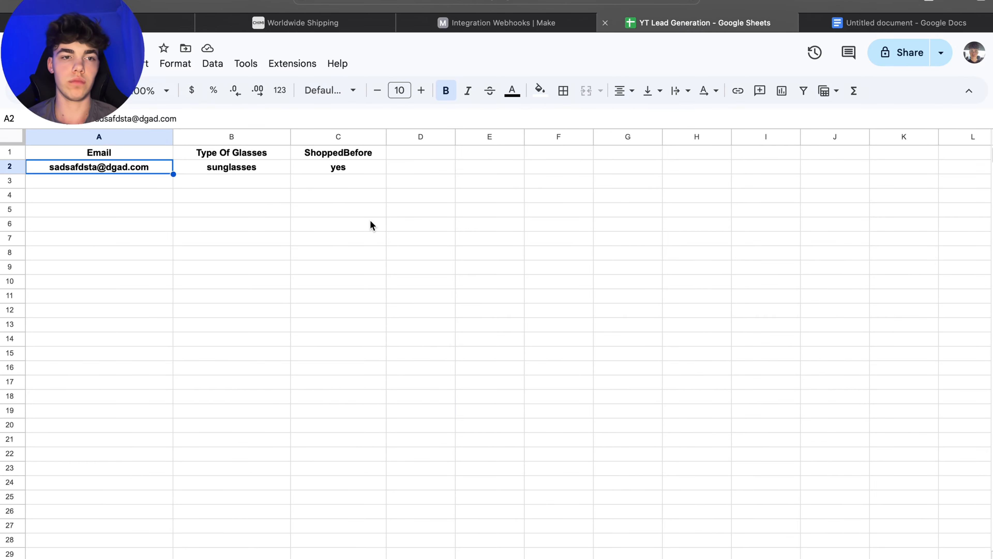
pyautogui.click(265, 172)
pyautogui.click(368, 167)
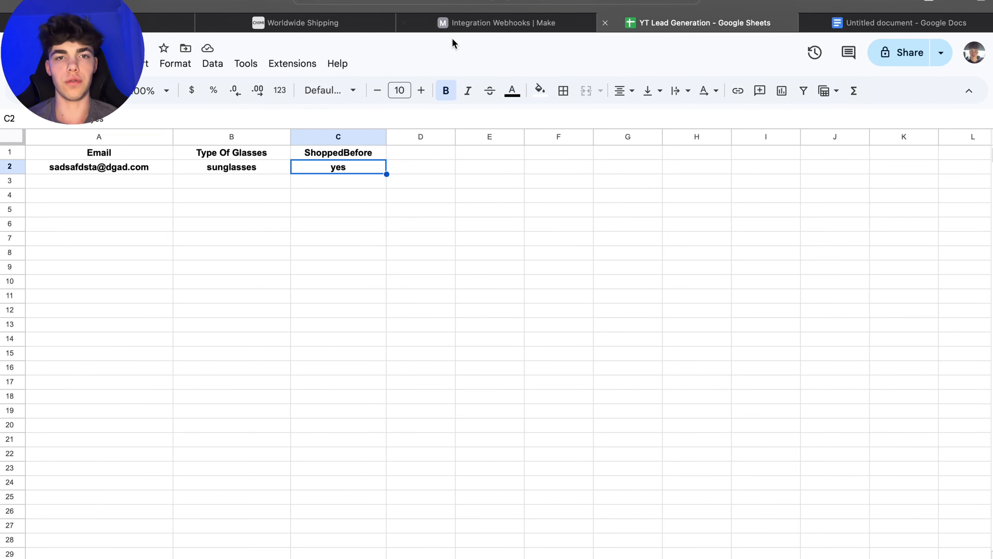
pyautogui.click(455, 23)
pyautogui.moveTo(932, 228); pyautogui.dragTo(859, 237)
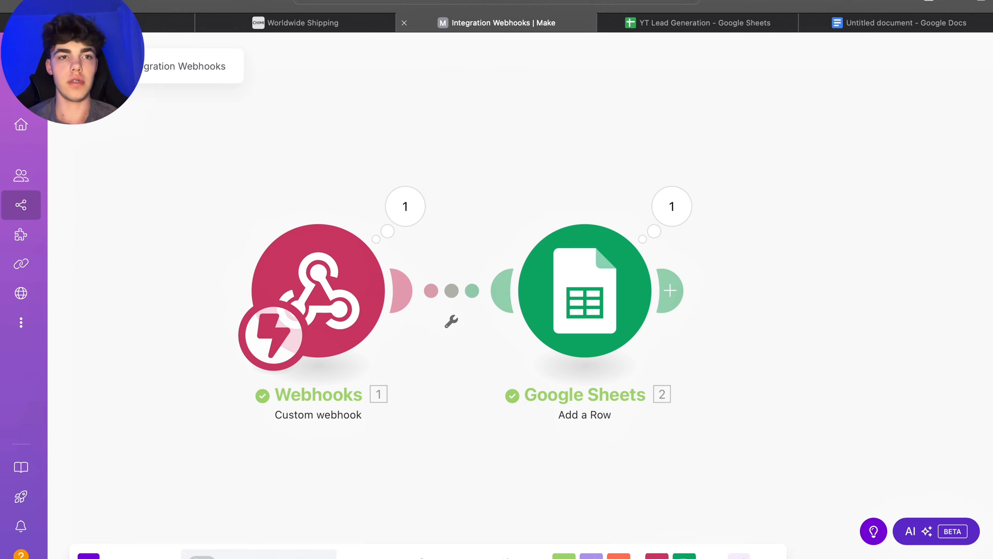
# Step: Add a new message block from the "I'm sorry, no." path of the block offering quick questions
pyautogui.click(129, 24)
pyautogui.click(613, 296)
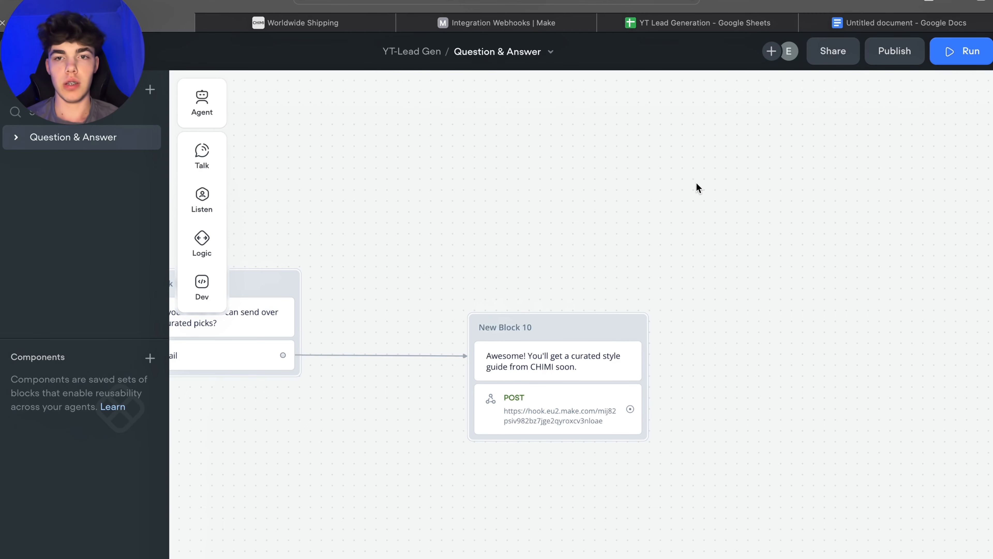
pyautogui.hscroll(-5, 791, 341)
pyautogui.scroll(-3, 568, 384)
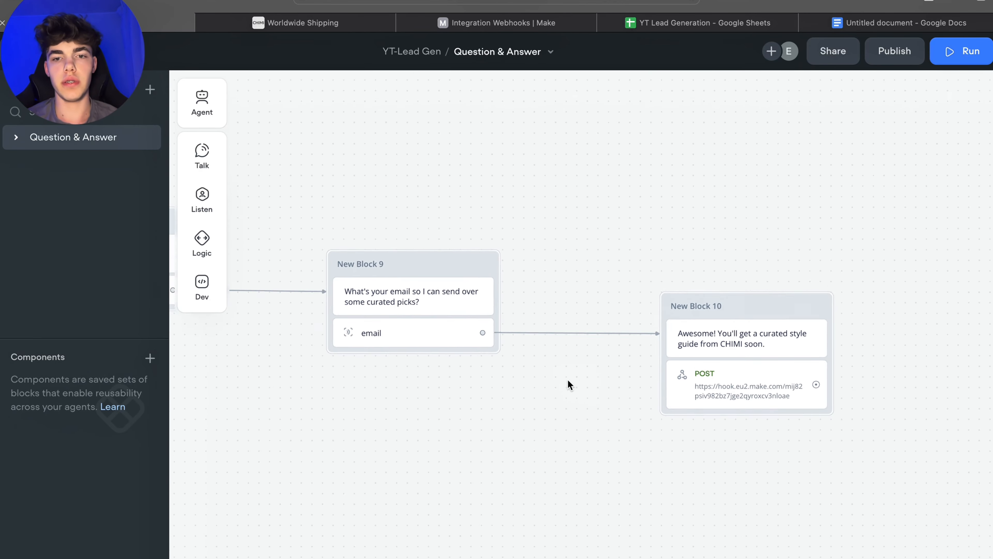
pyautogui.scroll(2, 568, 381)
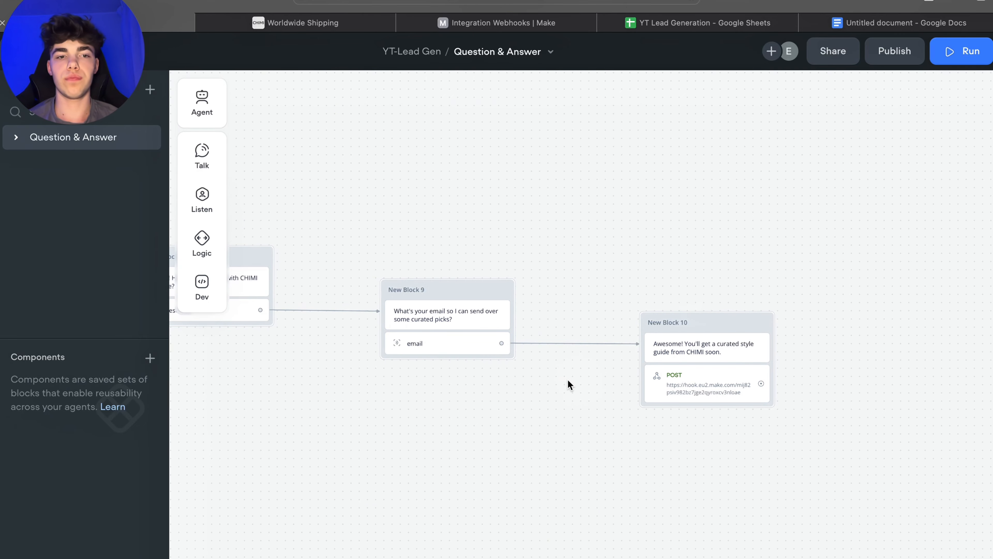
pyautogui.hscroll(-4, 559, 415)
pyautogui.scroll(-3, 741, 435)
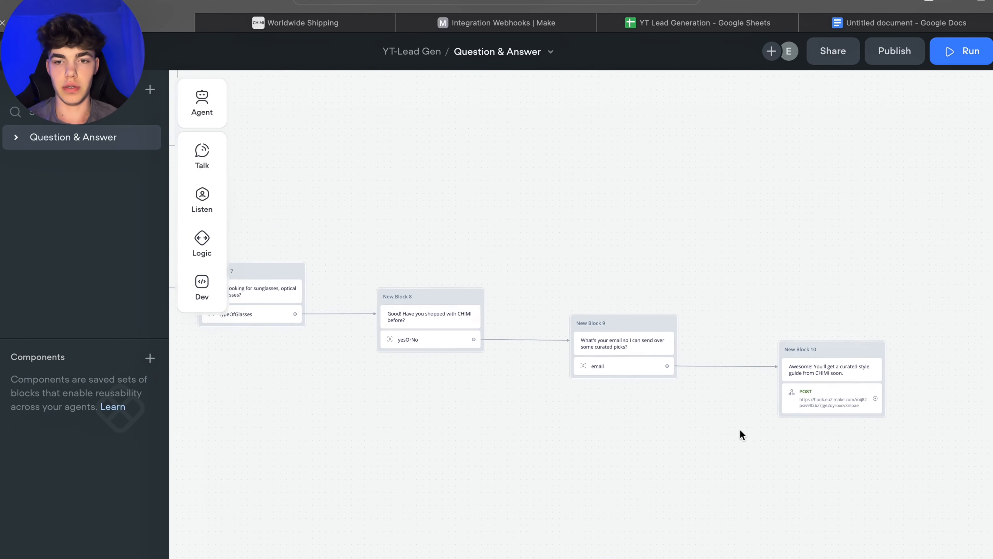
pyautogui.moveTo(870, 399); pyautogui.dragTo(539, 417)
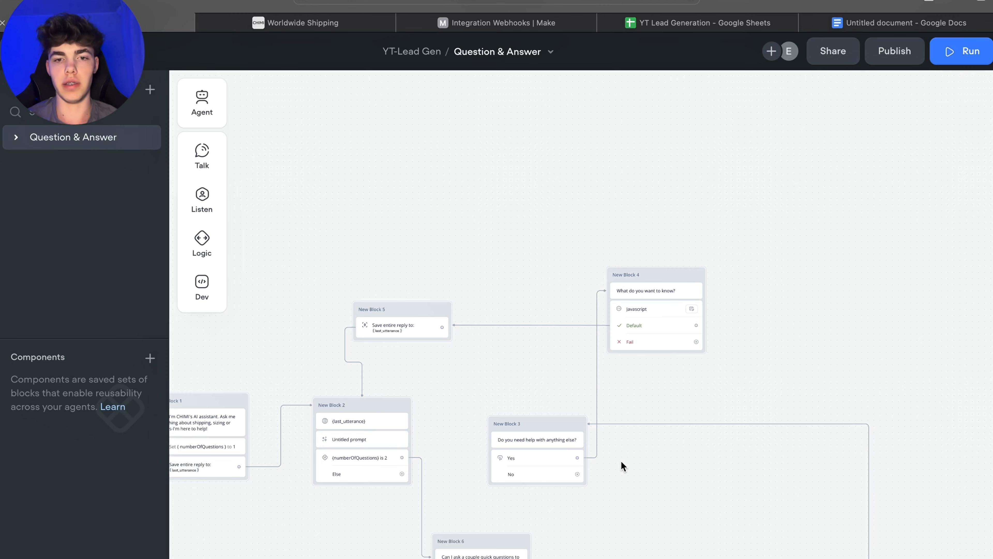
pyautogui.moveTo(635, 467); pyautogui.dragTo(671, 391)
pyautogui.moveTo(654, 435); pyautogui.dragTo(715, 344)
pyautogui.scroll(3, 625, 526)
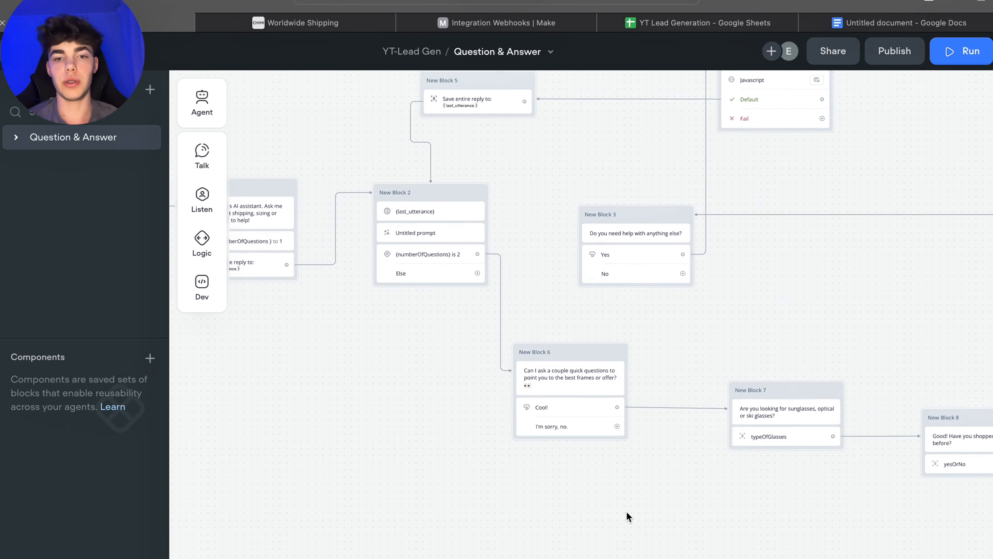
pyautogui.moveTo(583, 502); pyautogui.dragTo(686, 446)
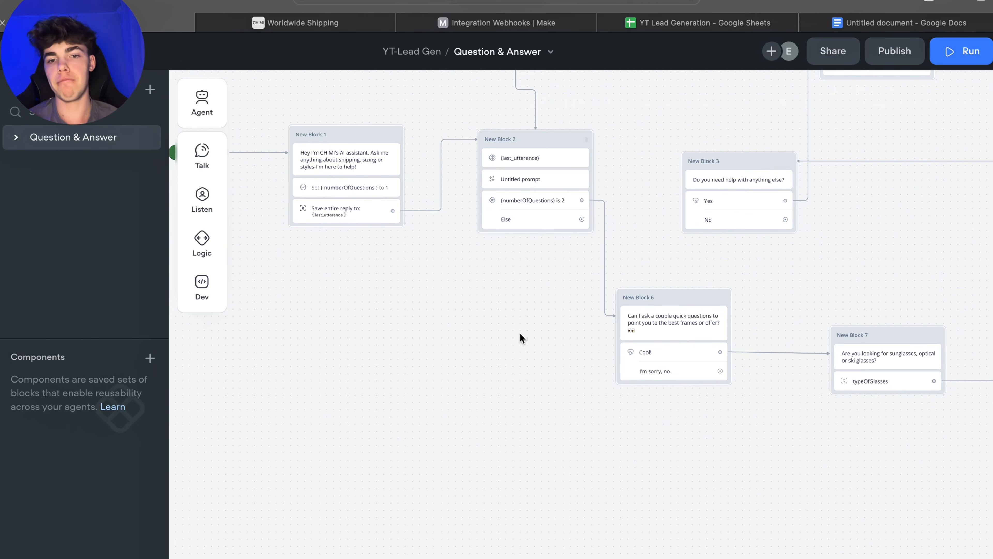
pyautogui.scroll(-1, 698, 387)
pyautogui.scroll(3, 692, 388)
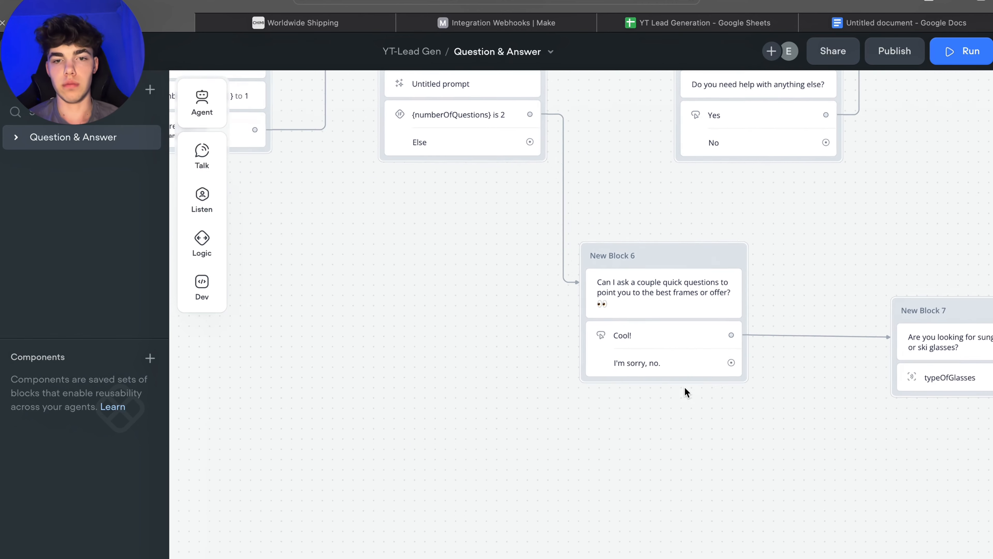
pyautogui.scroll(-5, 749, 430)
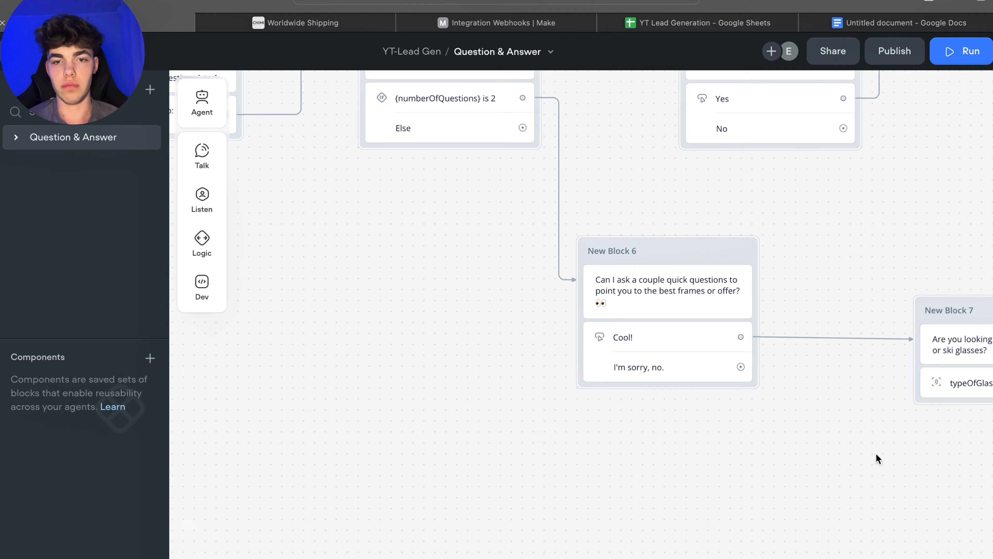
pyautogui.moveTo(744, 392); pyautogui.dragTo(494, 392)
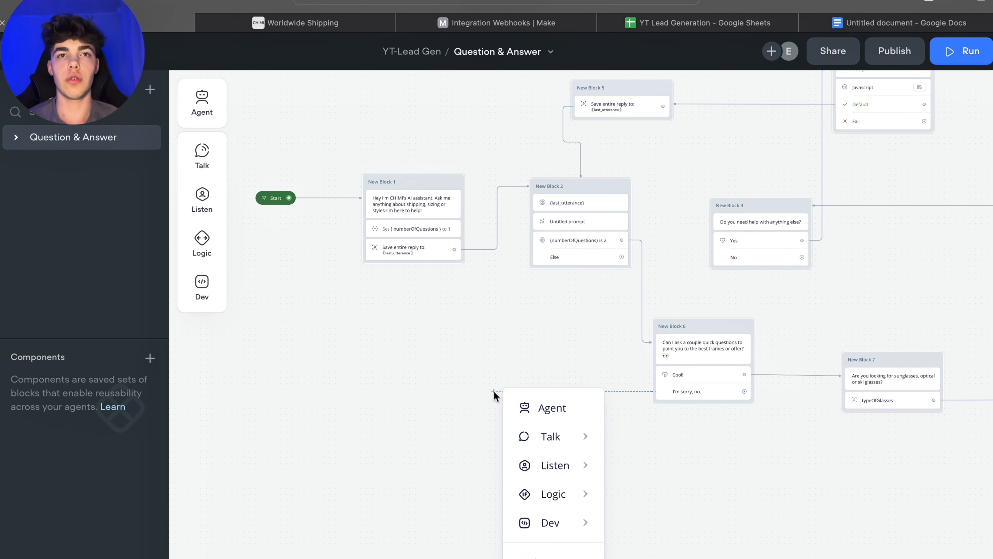
pyautogui.moveTo(581, 443)
pyautogui.click(649, 442)
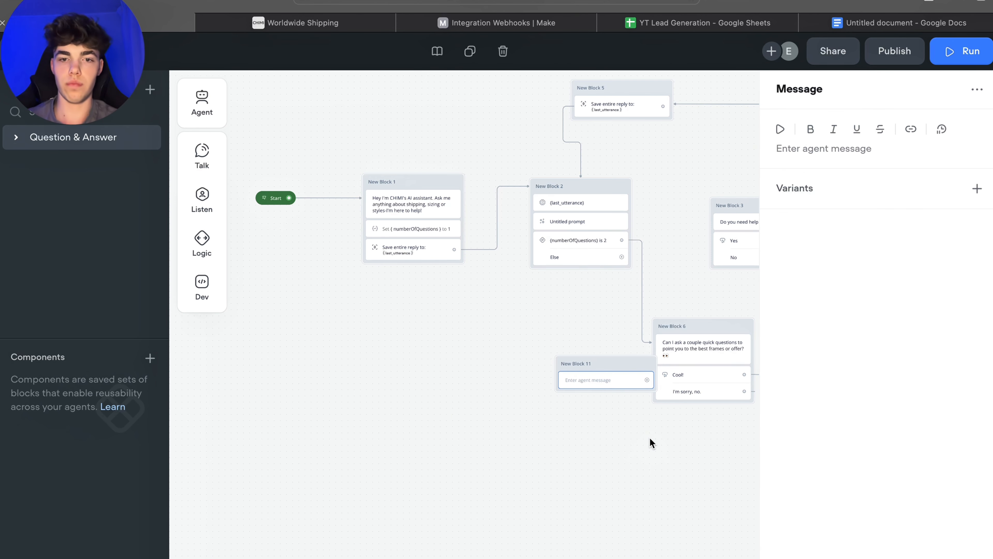
# Step: Set the new block's message to "No problem! Do you need help with anything else?" and move it left of that block
pyautogui.click(812, 154)
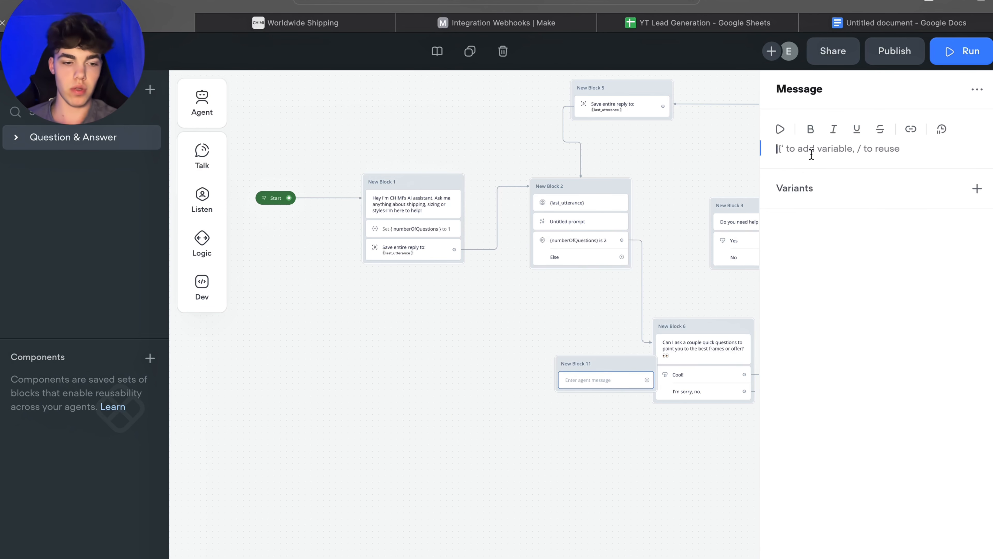
pyautogui.write('No problem! Do you need h')
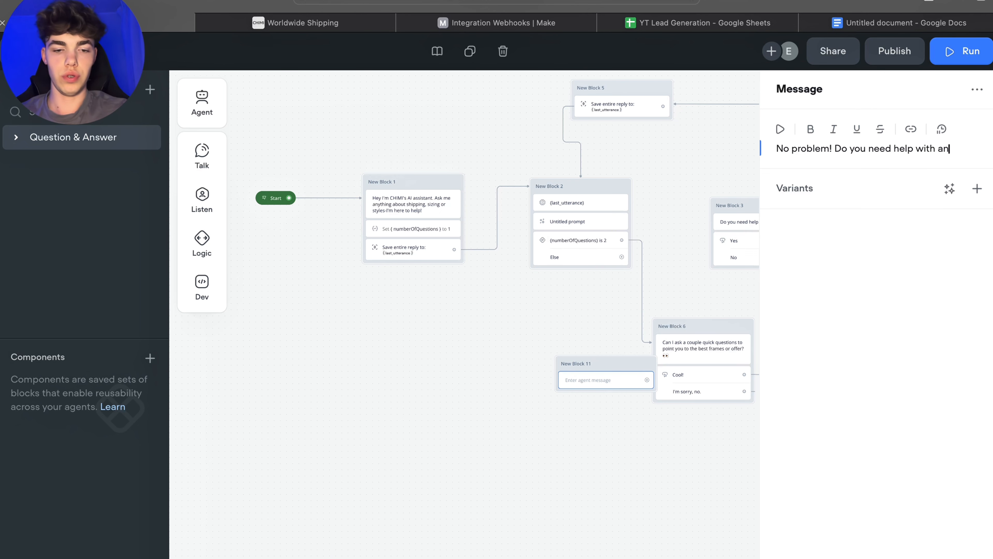
pyautogui.write('el')
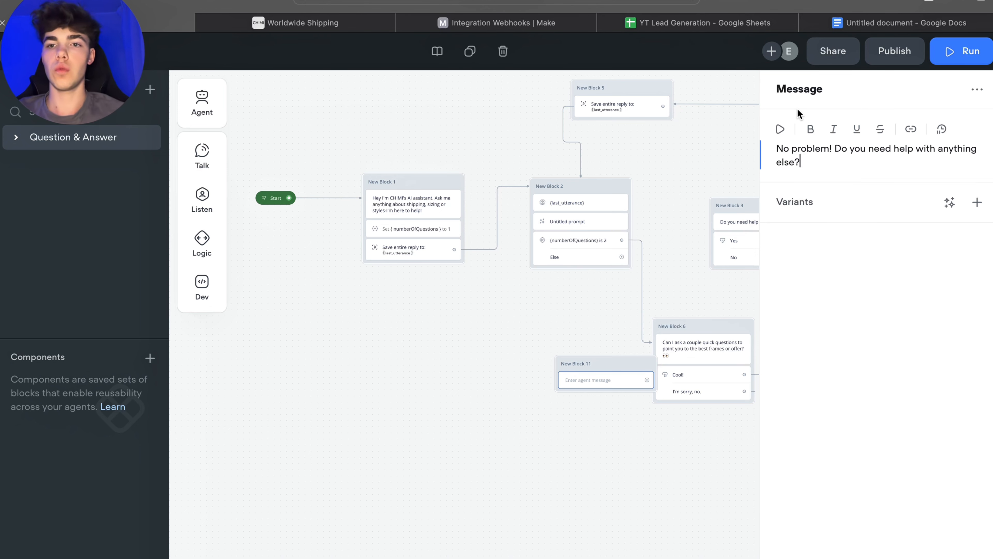
pyautogui.click(822, 289)
pyautogui.click(577, 261)
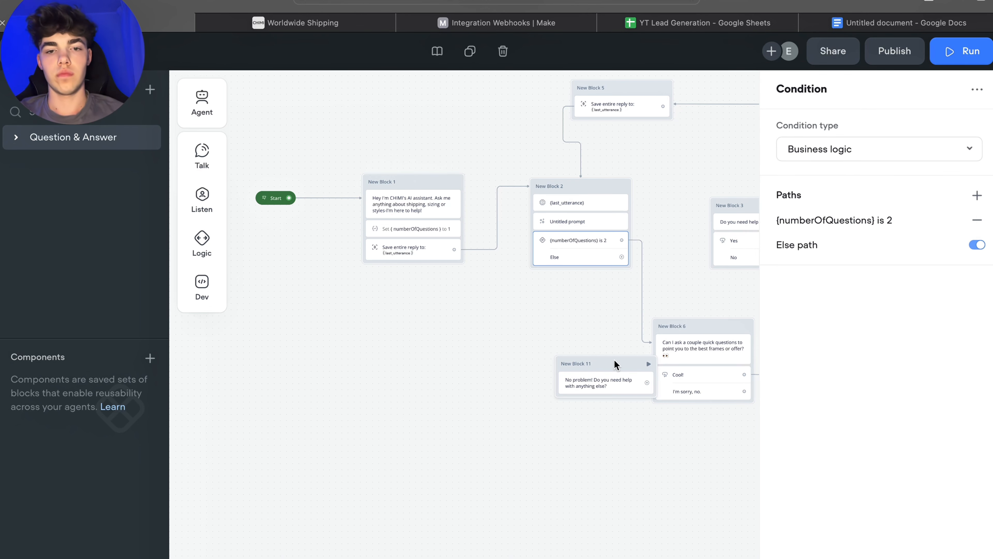
pyautogui.moveTo(599, 359); pyautogui.dragTo(483, 374)
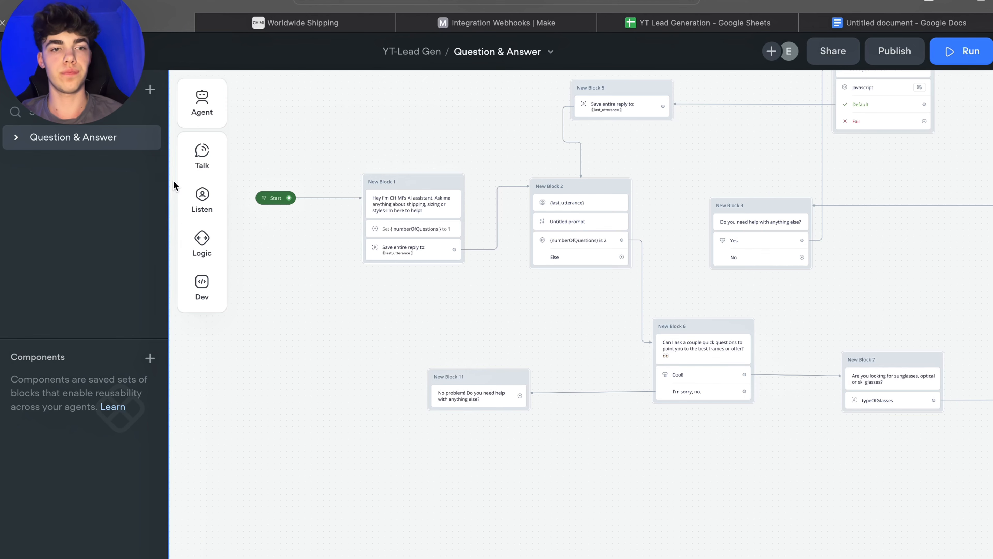
# Step: Add "Yes" and "No" buttons to the "No problem! Do you need help with anything else?" block
pyautogui.moveTo(202, 200)
pyautogui.moveTo(278, 191); pyautogui.dragTo(475, 401)
pyautogui.scroll(5, 556, 435)
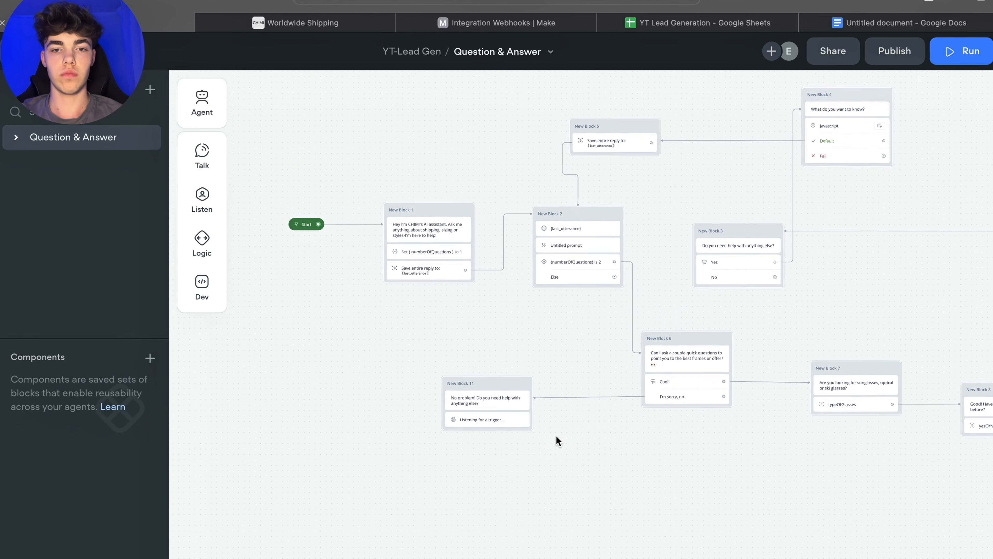
pyautogui.click(448, 421)
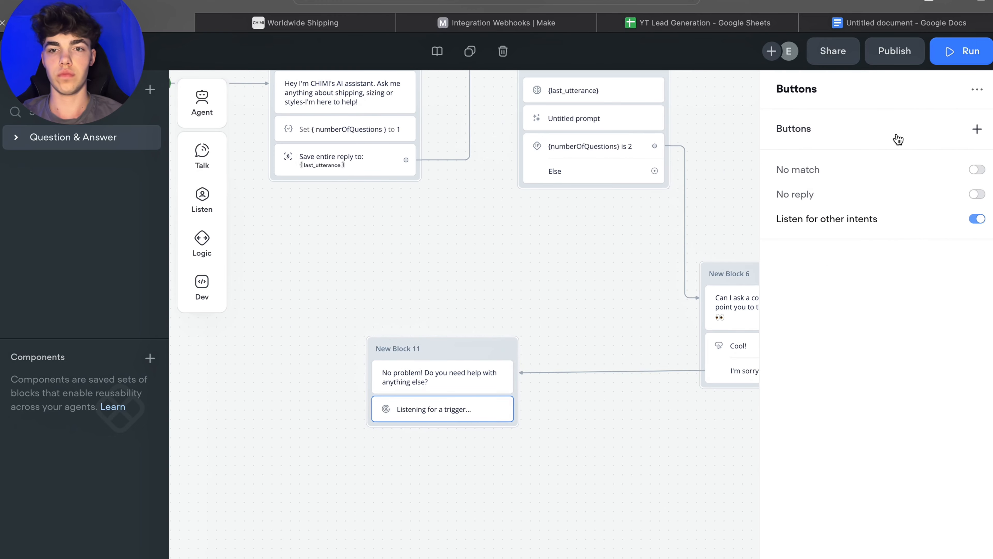
pyautogui.click(980, 129)
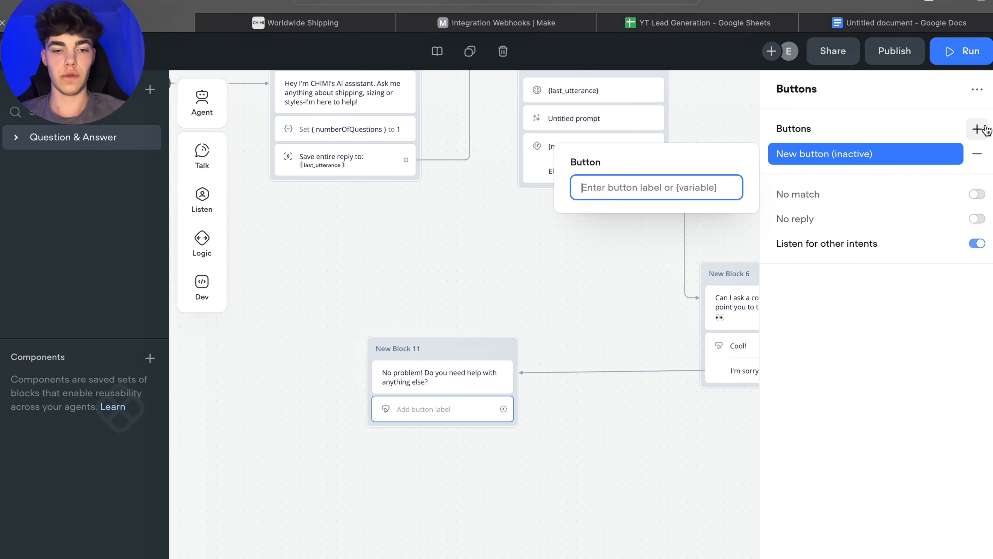
pyautogui.write('Yes')
pyautogui.click(678, 234)
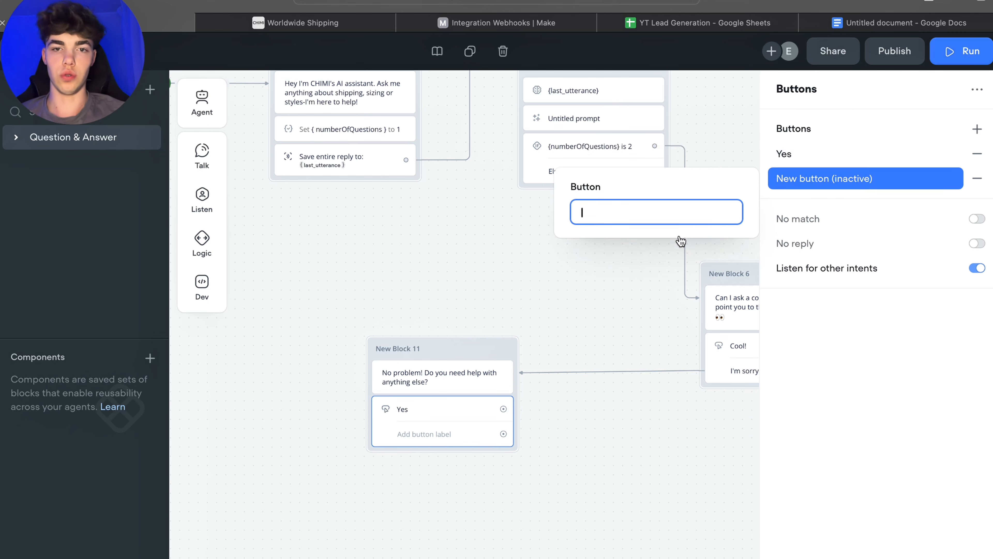
pyautogui.write('No')
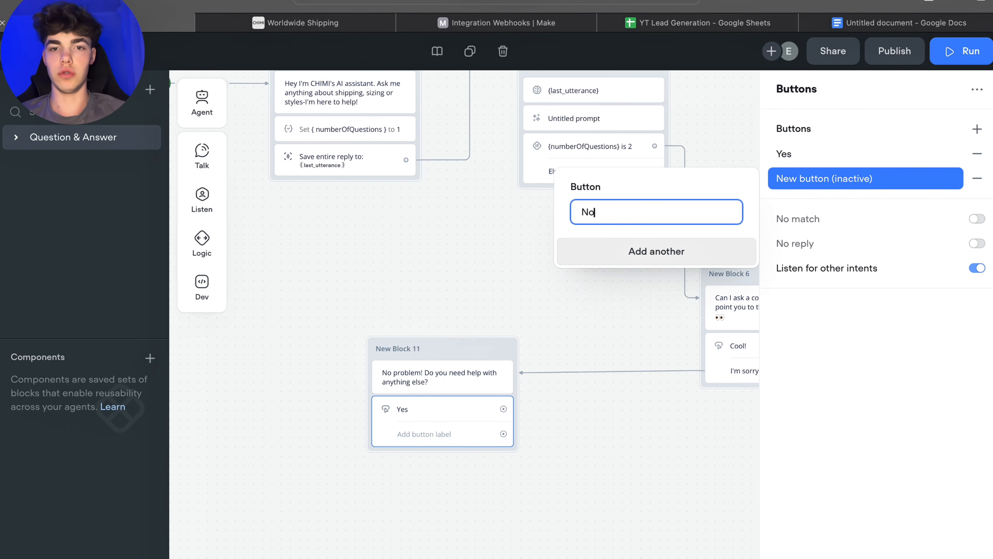
pyautogui.click(625, 487)
# Step: Connect the "No problem!" block's Yes button to the "What do you want to know?" block
pyautogui.moveTo(506, 363); pyautogui.dragTo(488, 357)
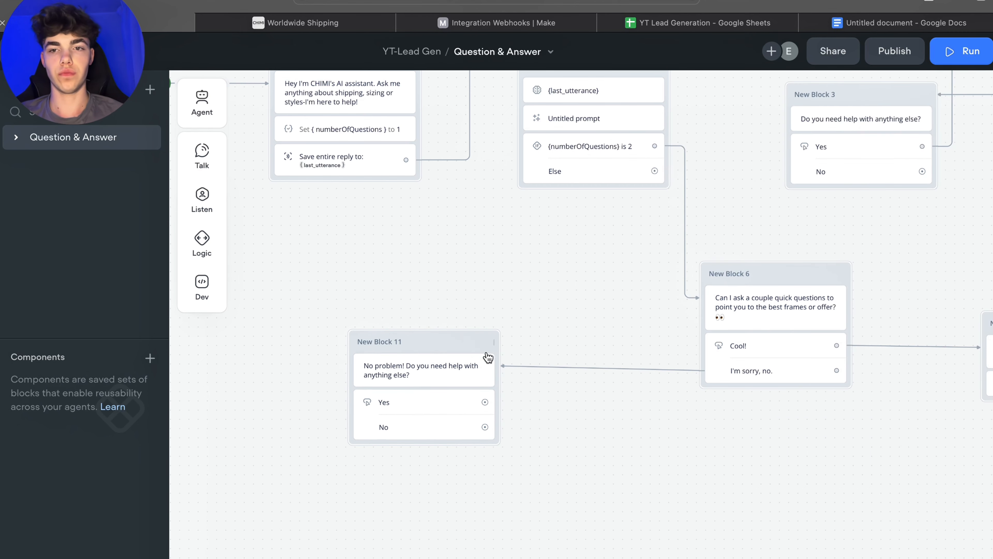
pyautogui.moveTo(634, 406); pyautogui.dragTo(609, 427)
pyautogui.moveTo(430, 372); pyautogui.dragTo(430, 379)
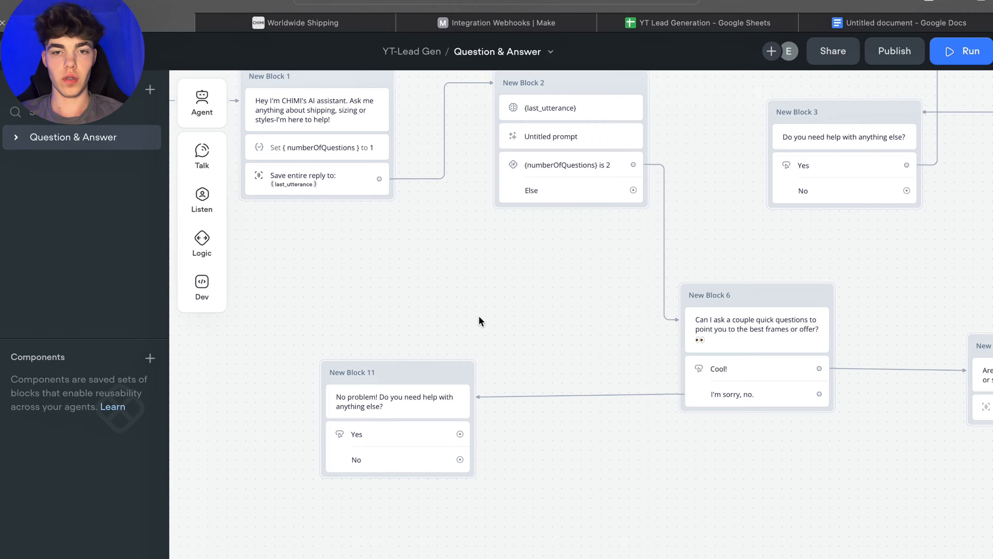
pyautogui.scroll(-5, 484, 315)
pyautogui.scroll(1, 444, 346)
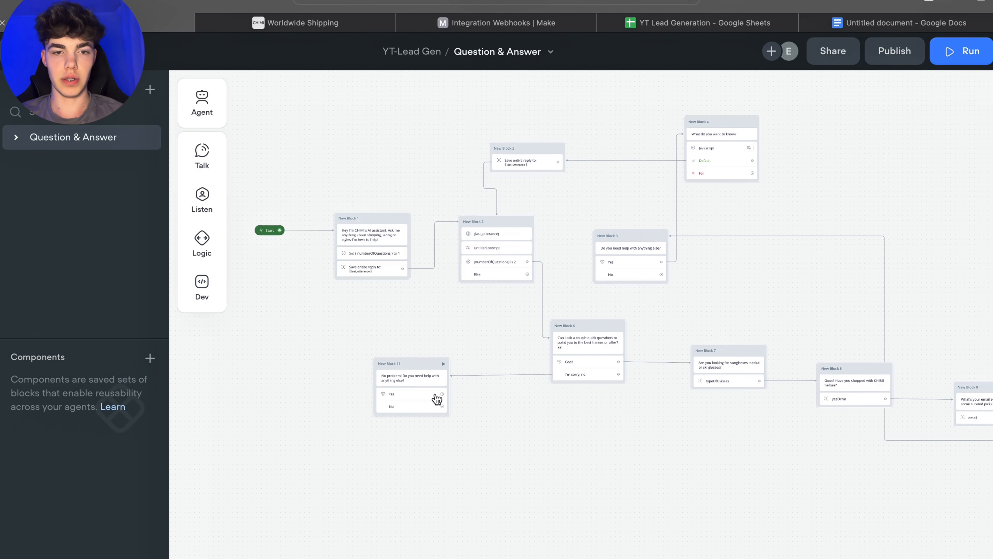
pyautogui.moveTo(447, 392); pyautogui.dragTo(702, 168)
# Step: Add a Condition block from the No path of the original "Do you need help with anything else?" block
pyautogui.scroll(5, 820, 176)
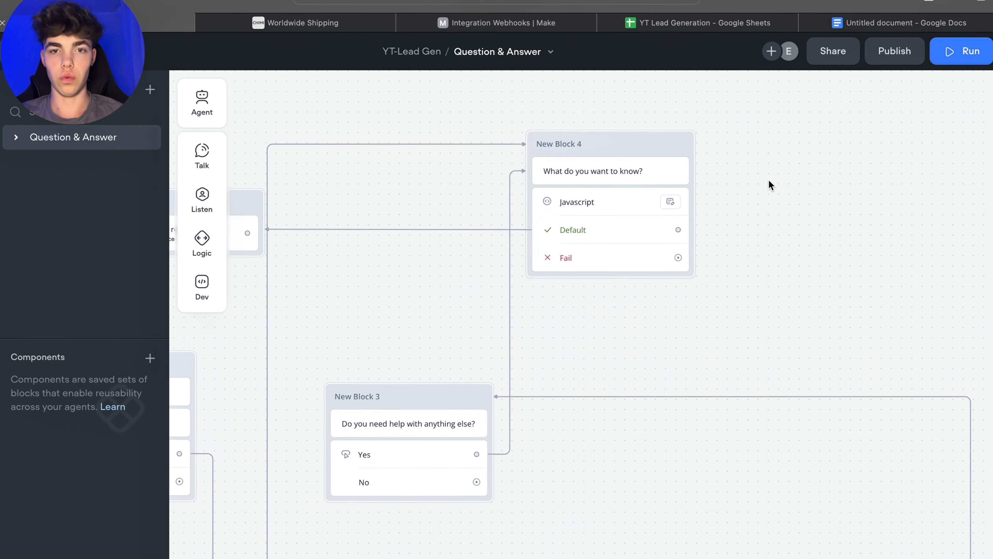
pyautogui.scroll(-3, 824, 207)
pyautogui.moveTo(802, 274); pyautogui.dragTo(871, 146)
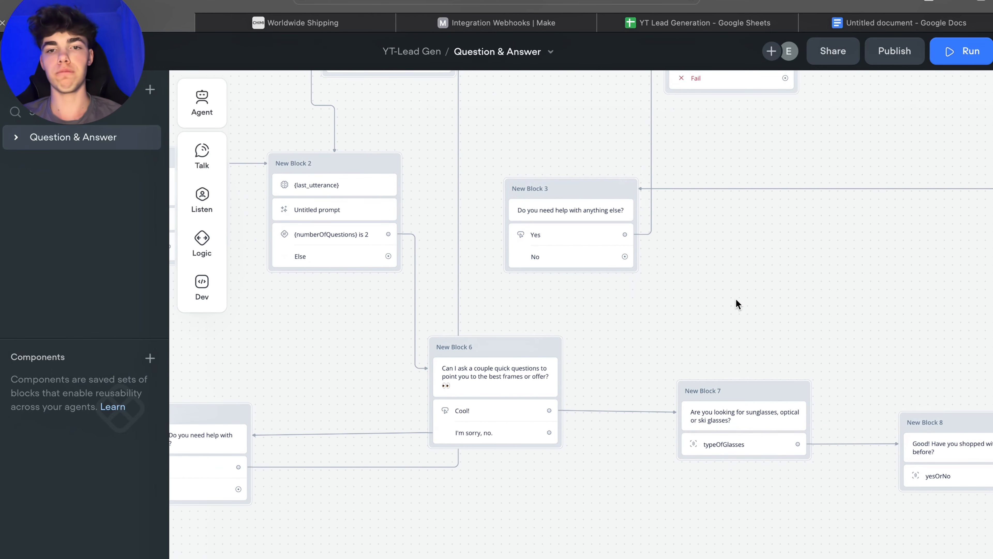
pyautogui.scroll(4, 727, 325)
pyautogui.moveTo(726, 333); pyautogui.dragTo(725, 335)
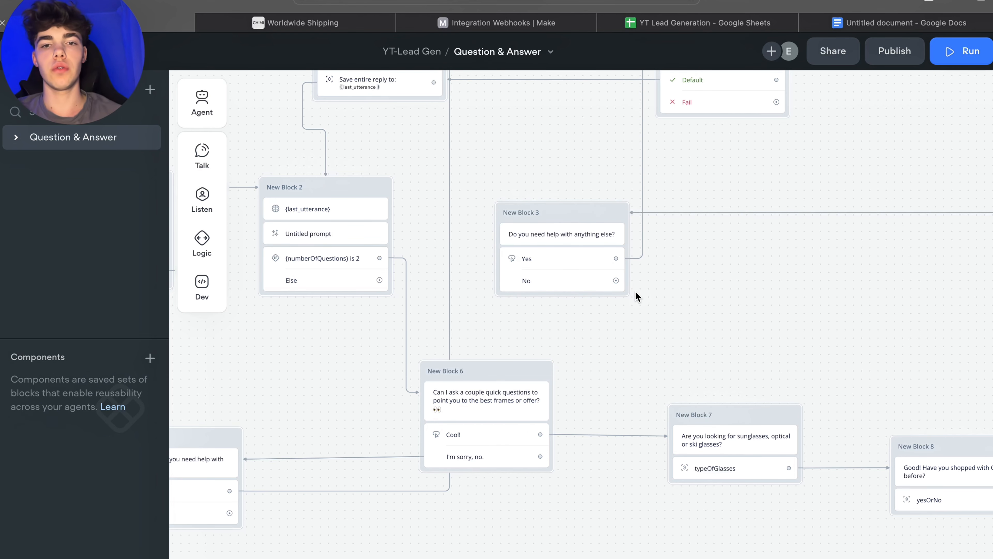
pyautogui.moveTo(633, 292); pyautogui.dragTo(779, 279)
pyautogui.moveTo(780, 284); pyautogui.dragTo(782, 281)
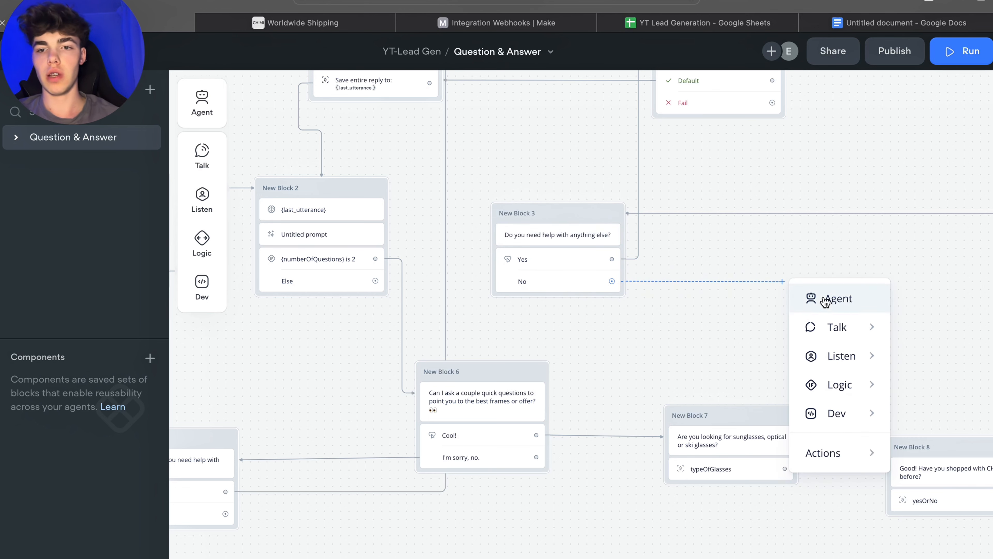
pyautogui.moveTo(845, 333)
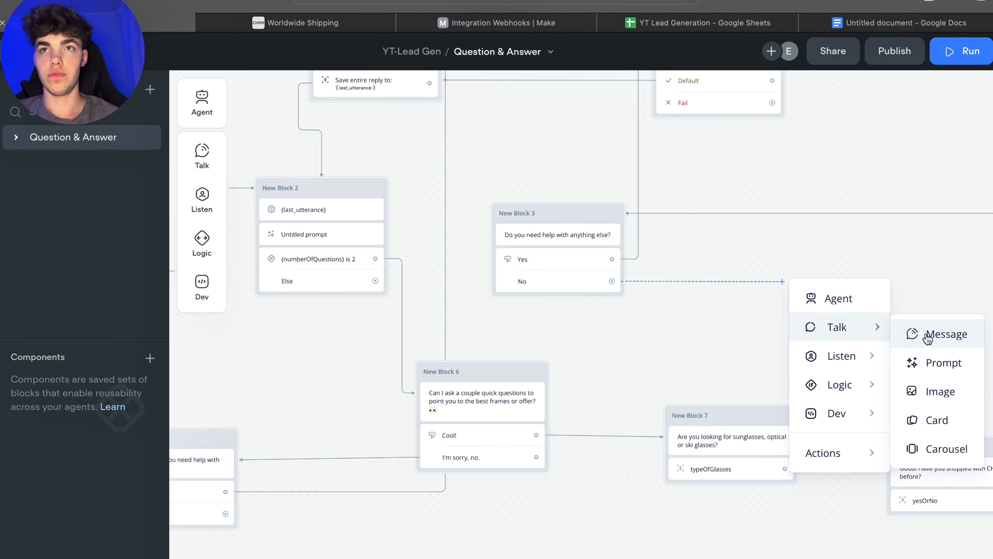
pyautogui.moveTo(876, 384)
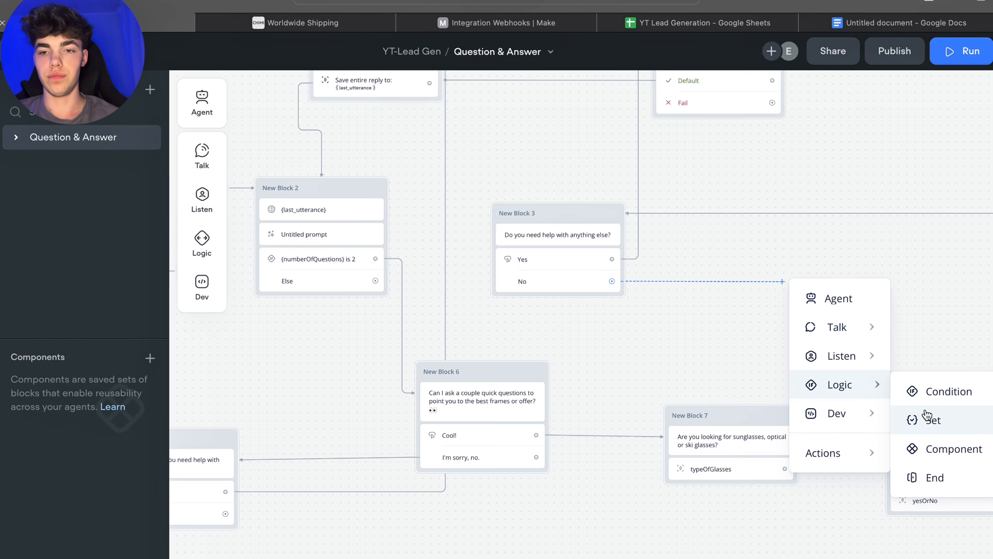
pyautogui.click(927, 393)
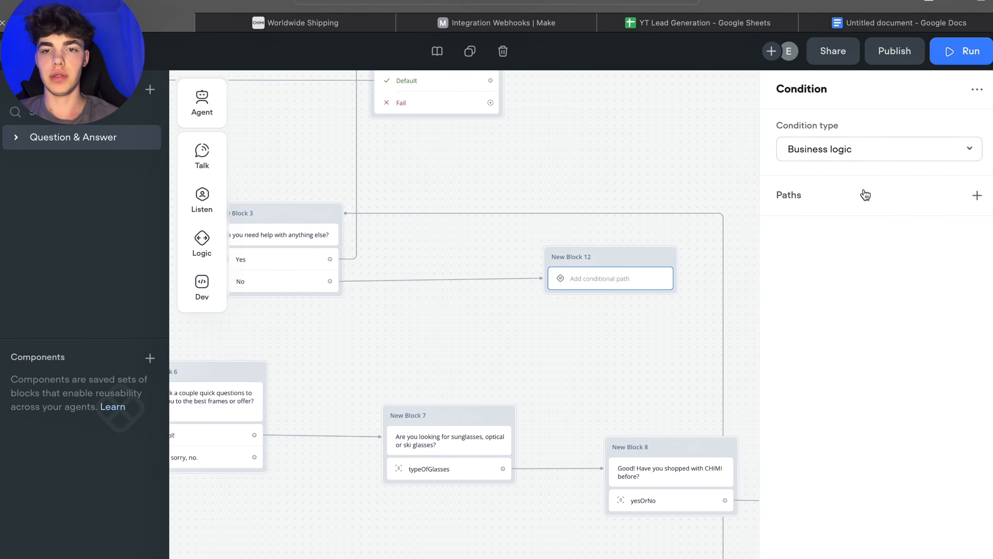
# Step: Add a condition builder path to the Condition block: numberOfQuestions less or equal 2
pyautogui.click(975, 196)
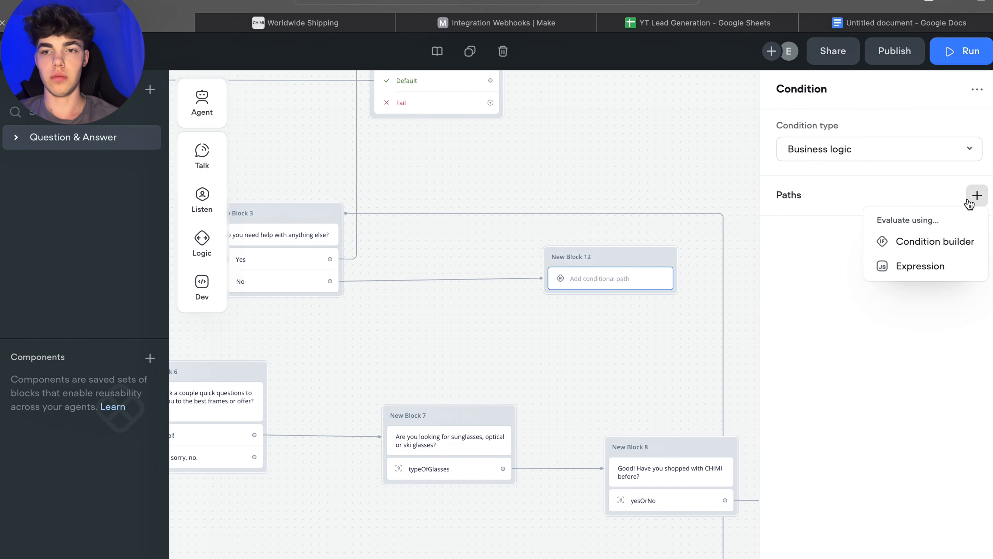
pyautogui.click(931, 242)
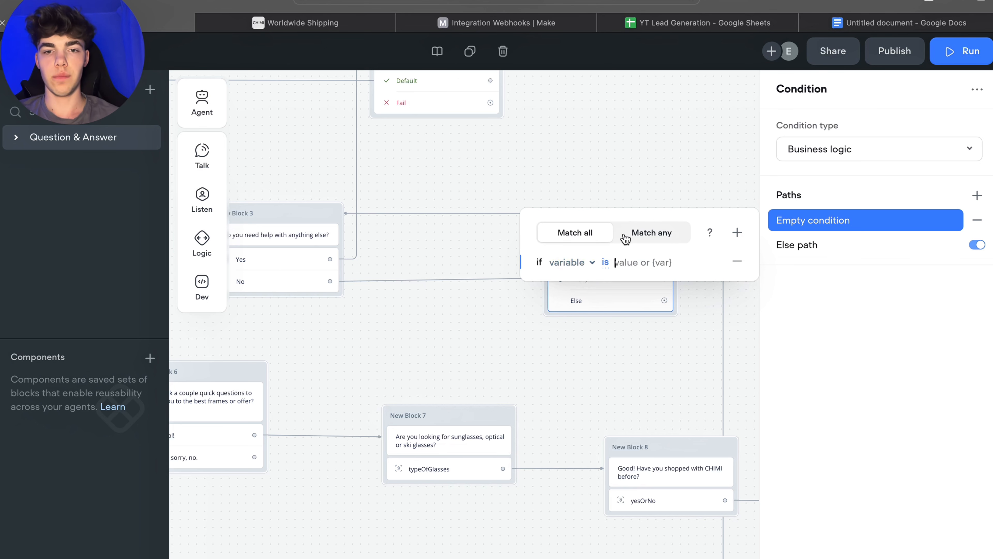
pyautogui.click(590, 268)
pyautogui.click(589, 485)
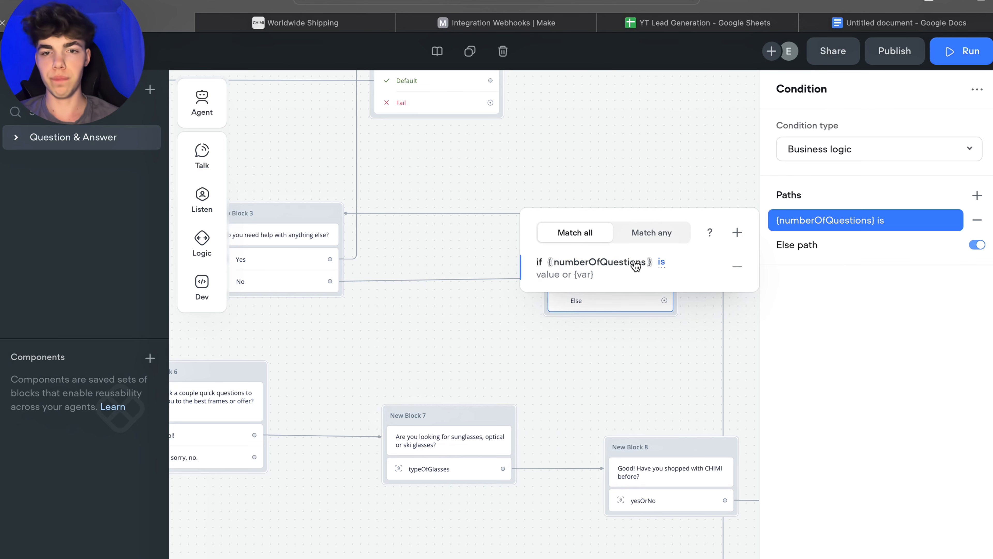
pyautogui.click(664, 267)
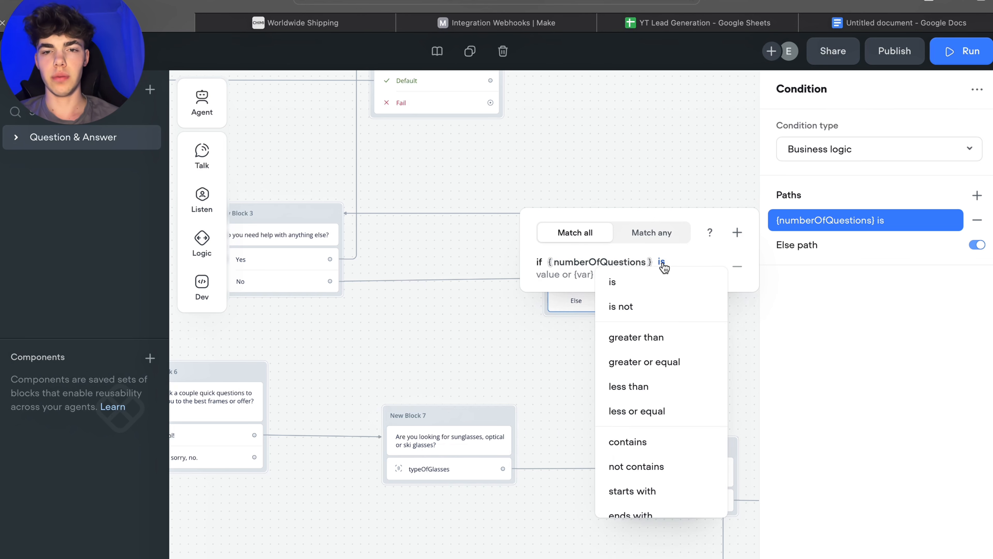
pyautogui.click(623, 412)
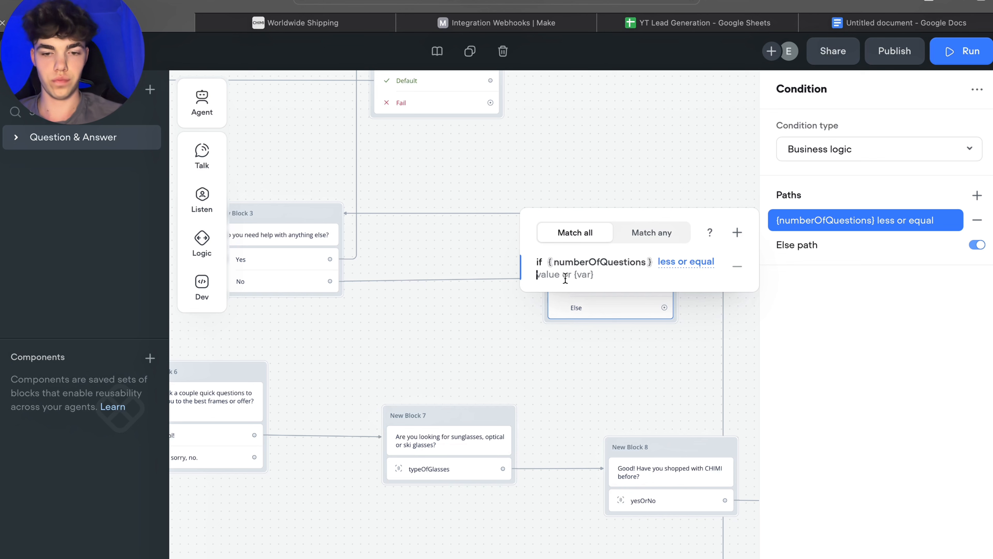
pyautogui.write('2')
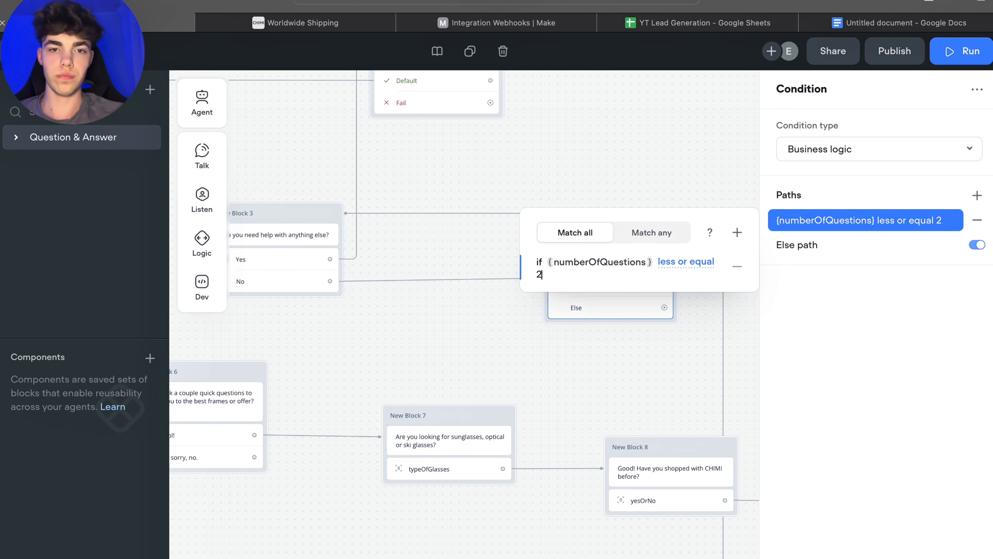
pyautogui.click(487, 334)
# Step: Connect the condition's numberOfQuestions path to the block asking "Can I ask a couple quick questions"
pyautogui.moveTo(734, 251); pyautogui.dragTo(679, 245)
pyautogui.moveTo(501, 323); pyautogui.dragTo(626, 313)
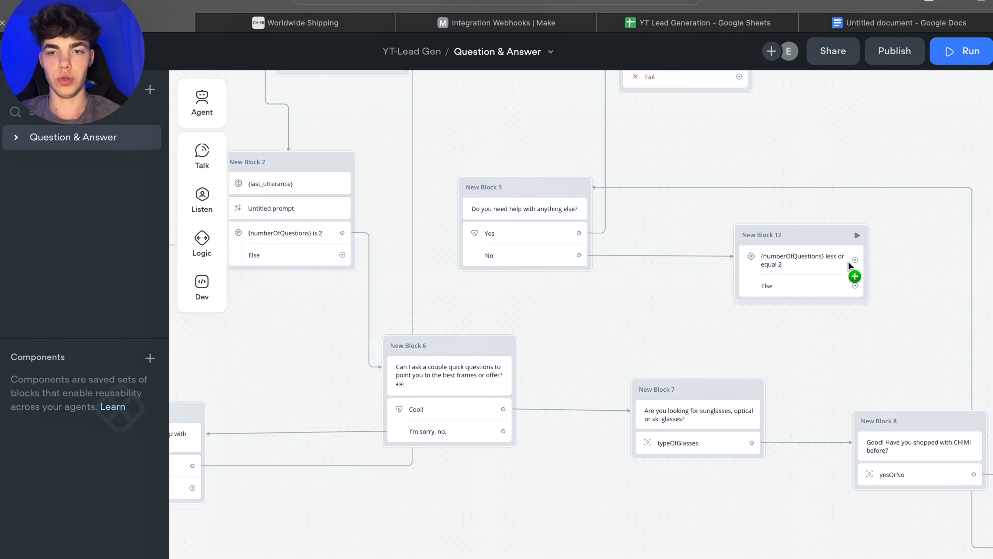
pyautogui.moveTo(849, 265); pyautogui.dragTo(458, 351)
pyautogui.moveTo(778, 336); pyautogui.dragTo(788, 348)
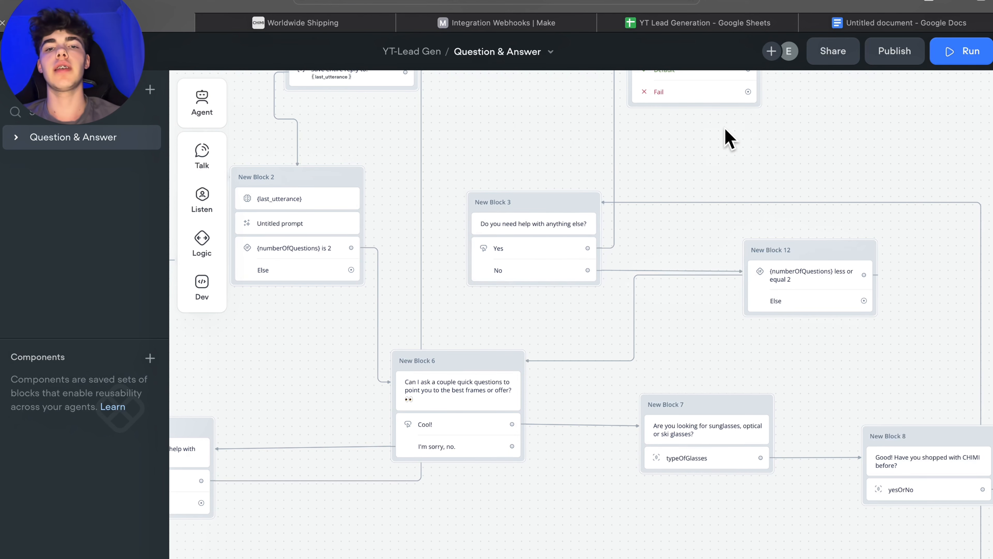
# Step: Connect the Else path of the numberOfQuestions-is-2 block to the "Do you need help with anything else?" block
pyautogui.moveTo(533, 125); pyautogui.dragTo(700, 138)
pyautogui.moveTo(382, 360); pyautogui.dragTo(481, 396)
pyautogui.moveTo(834, 196); pyautogui.dragTo(783, 191)
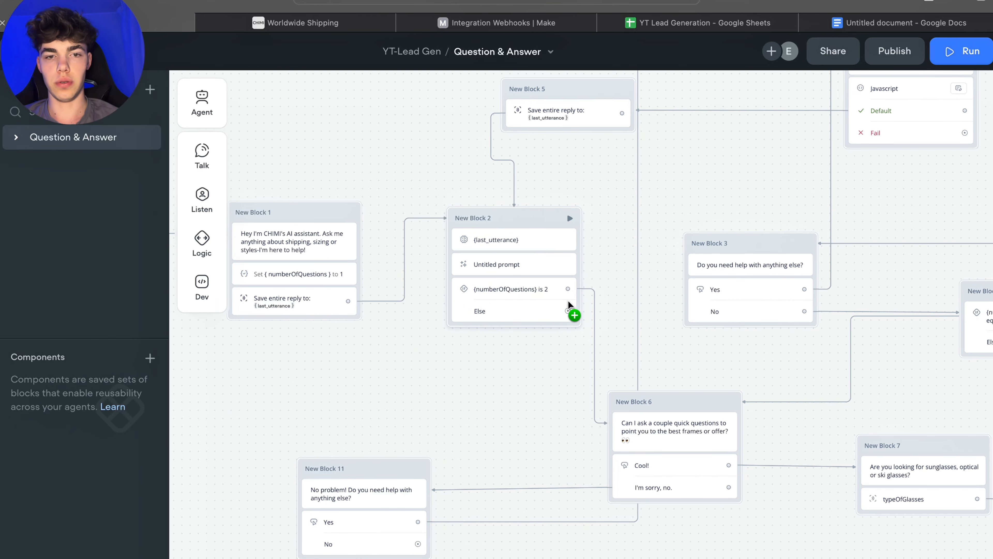
pyautogui.moveTo(567, 312); pyautogui.dragTo(705, 242)
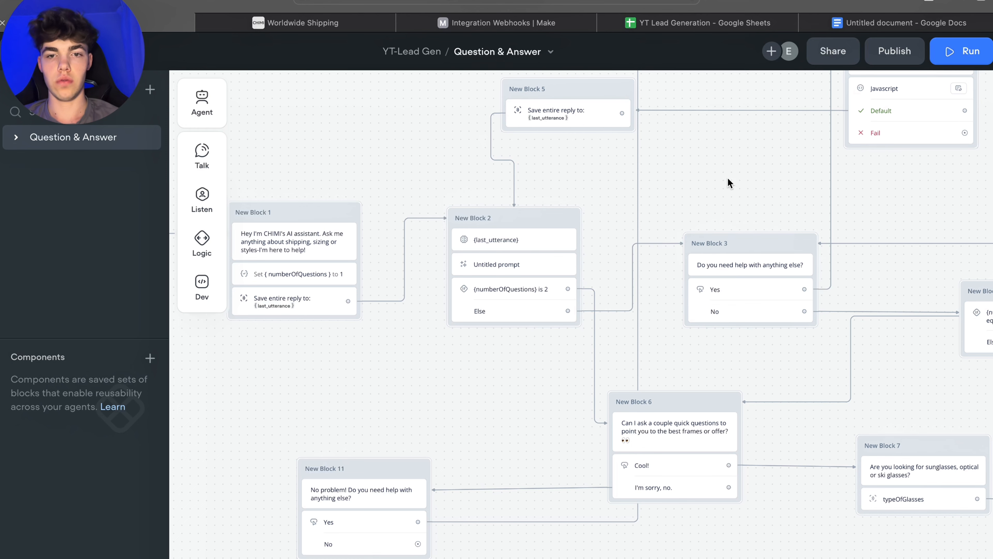
# Step: Add a Message block from the Else path of the numberOfQuestions less-or-equal-2 condition block
pyautogui.moveTo(735, 177); pyautogui.dragTo(704, 177)
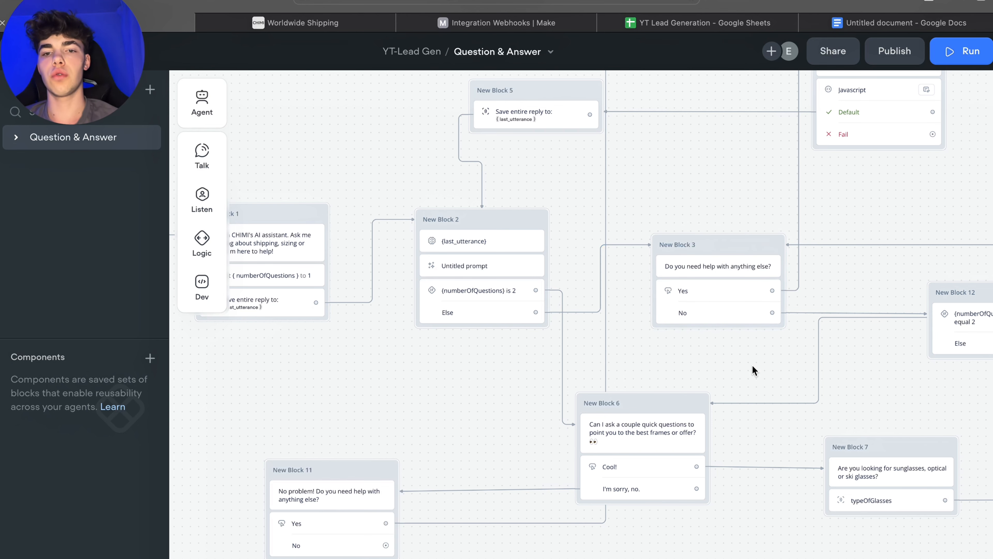
pyautogui.moveTo(752, 365); pyautogui.dragTo(597, 344)
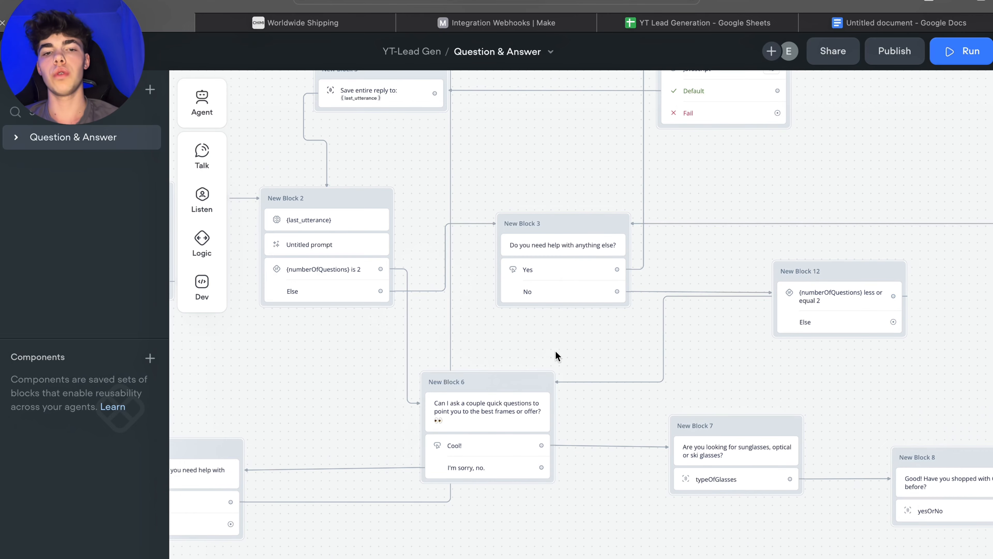
pyautogui.scroll(-3, 555, 355)
pyautogui.hscroll(-4, 554, 355)
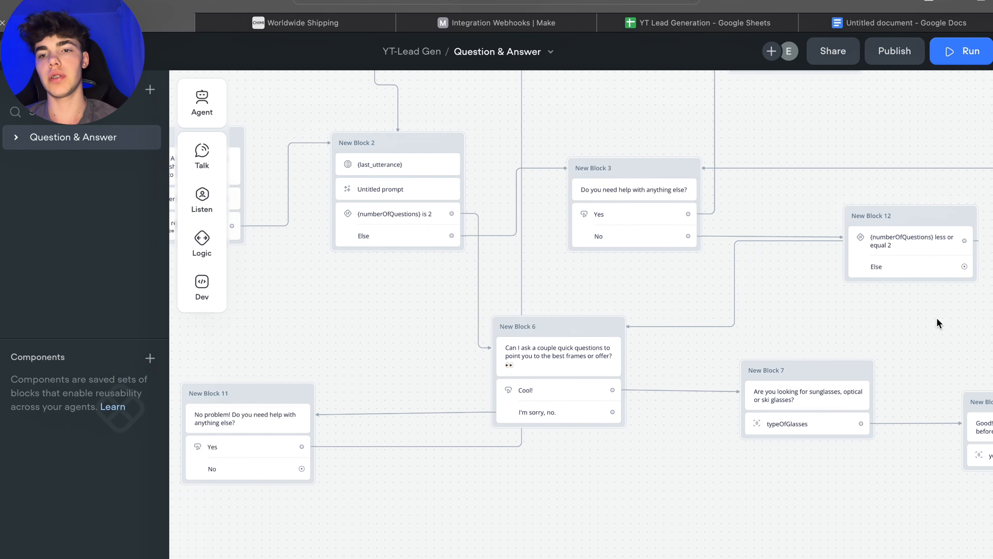
pyautogui.hscroll(5, 821, 333)
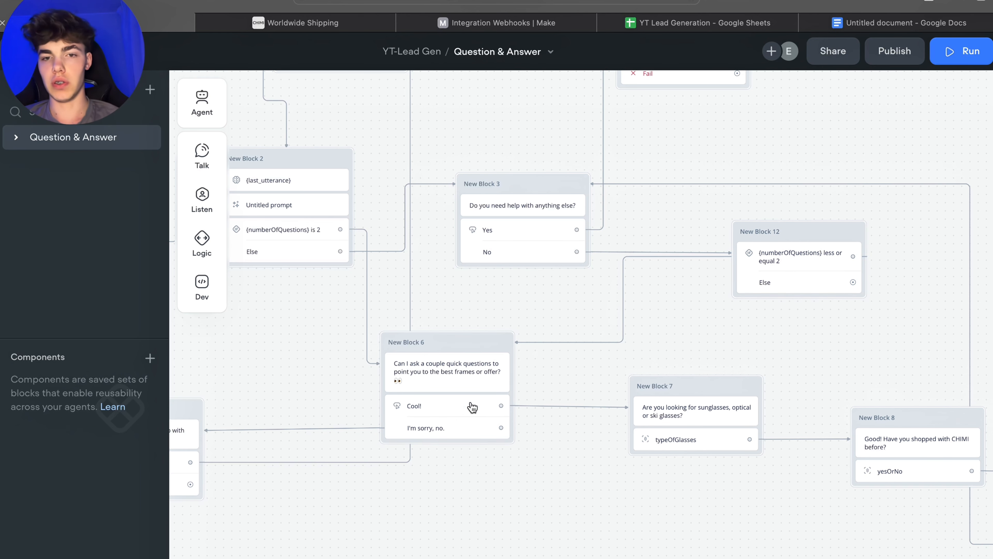
pyautogui.hscroll(5, 771, 324)
pyautogui.scroll(-2, 743, 321)
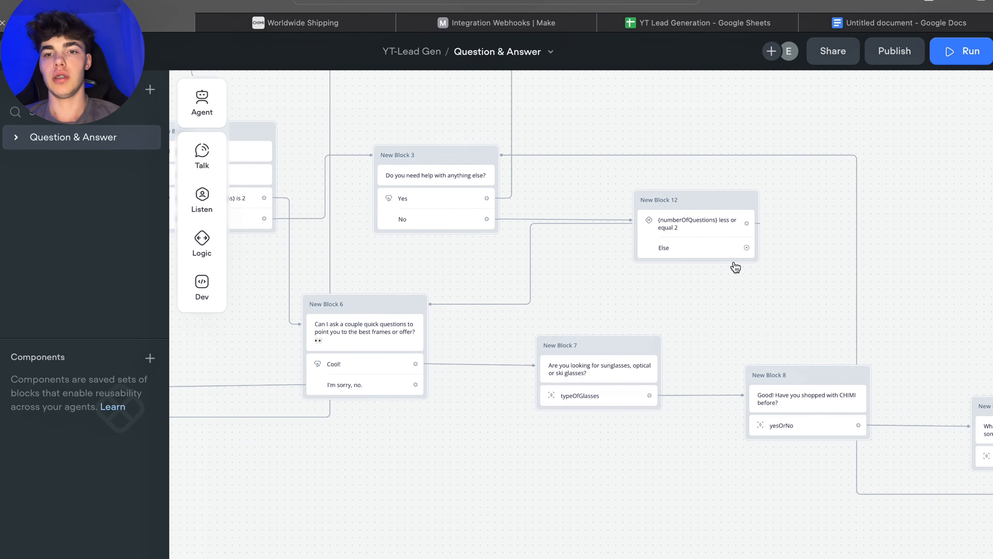
pyautogui.moveTo(746, 248); pyautogui.dragTo(618, 530)
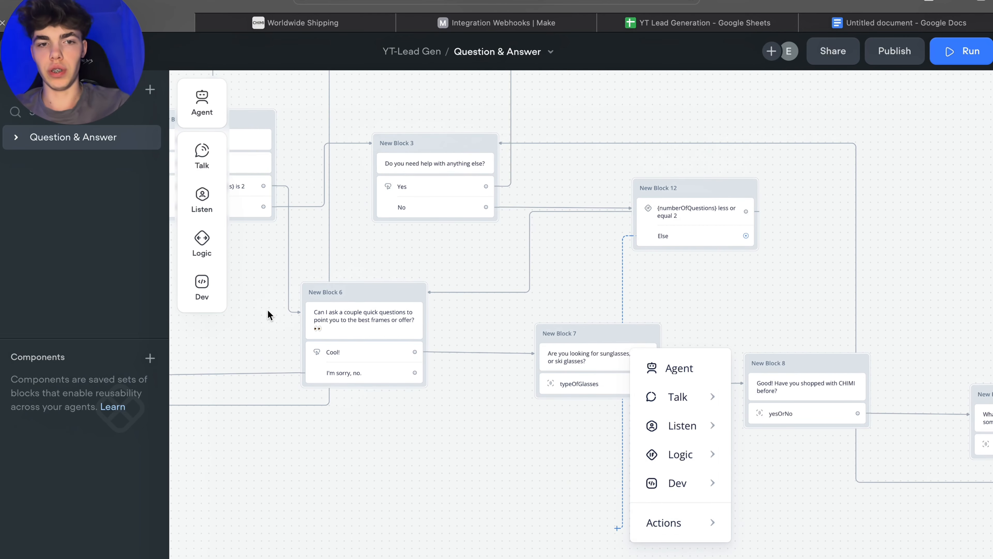
pyautogui.moveTo(712, 483)
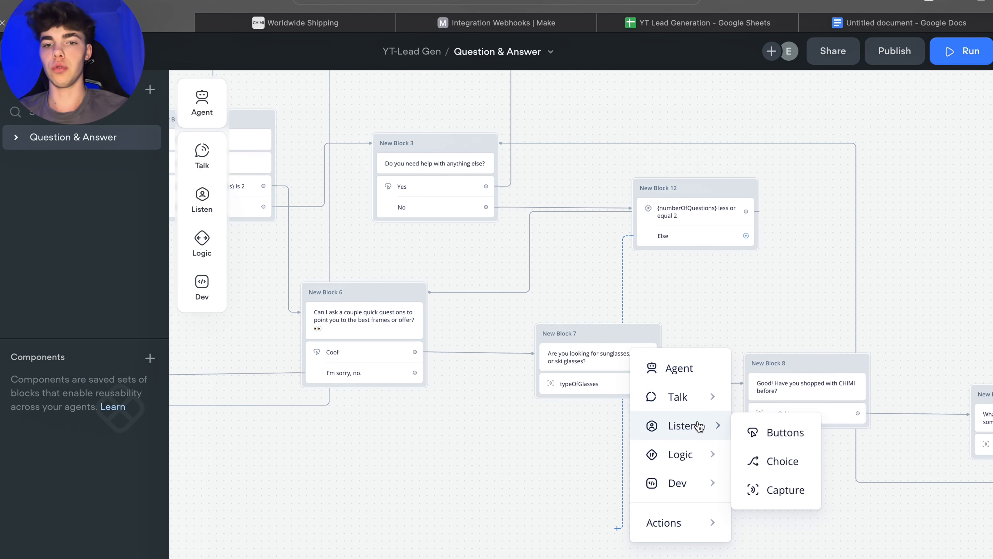
pyautogui.moveTo(719, 401)
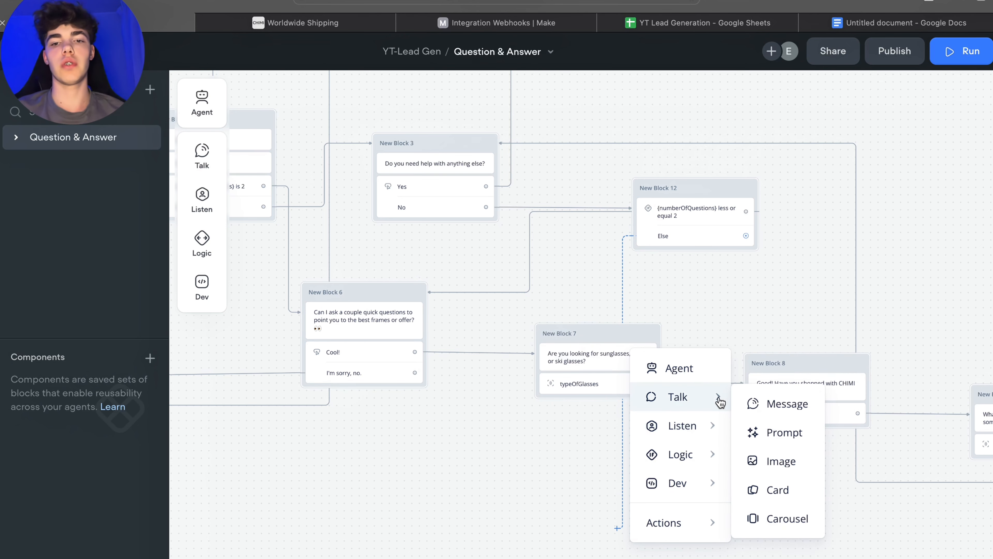
pyautogui.click(755, 403)
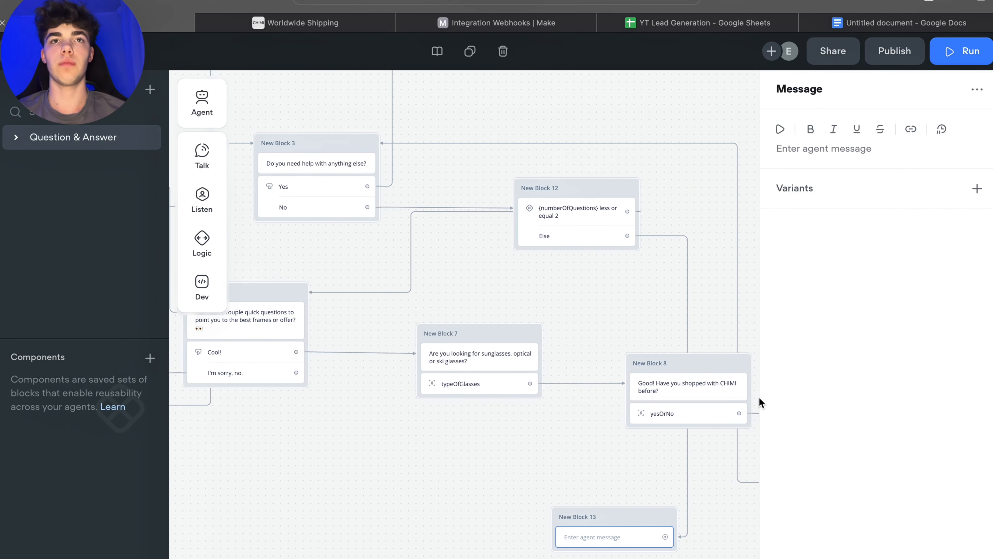
# Step: Write the message "Thanks for reaching out! Feel free to contact us again anytime."
pyautogui.click(812, 145)
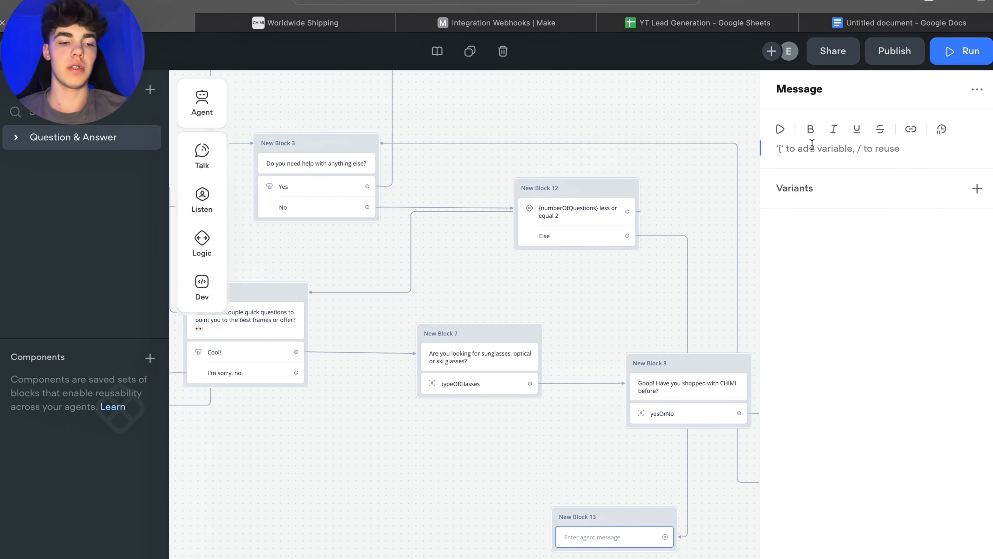
pyautogui.write('Thanks')
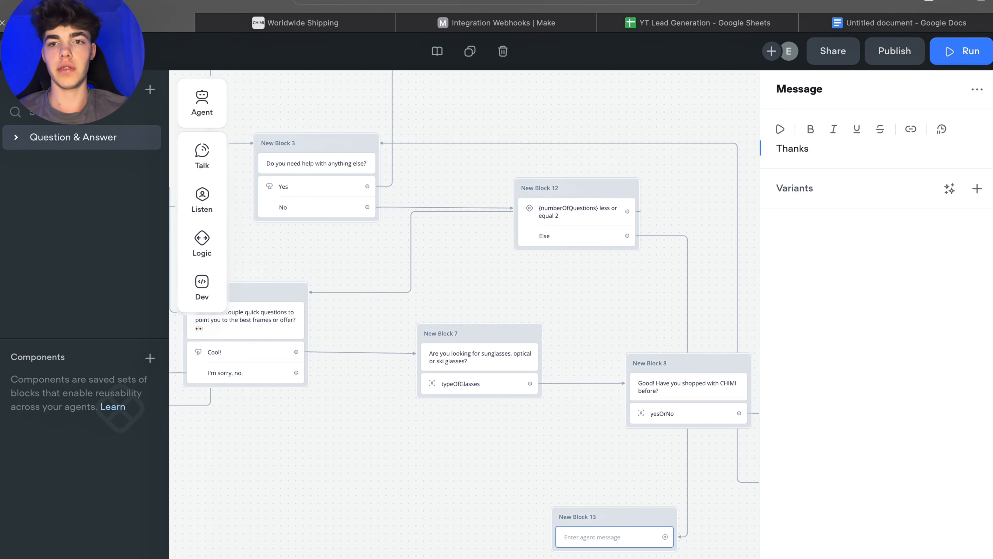
pyautogui.write(' for reaching out!')
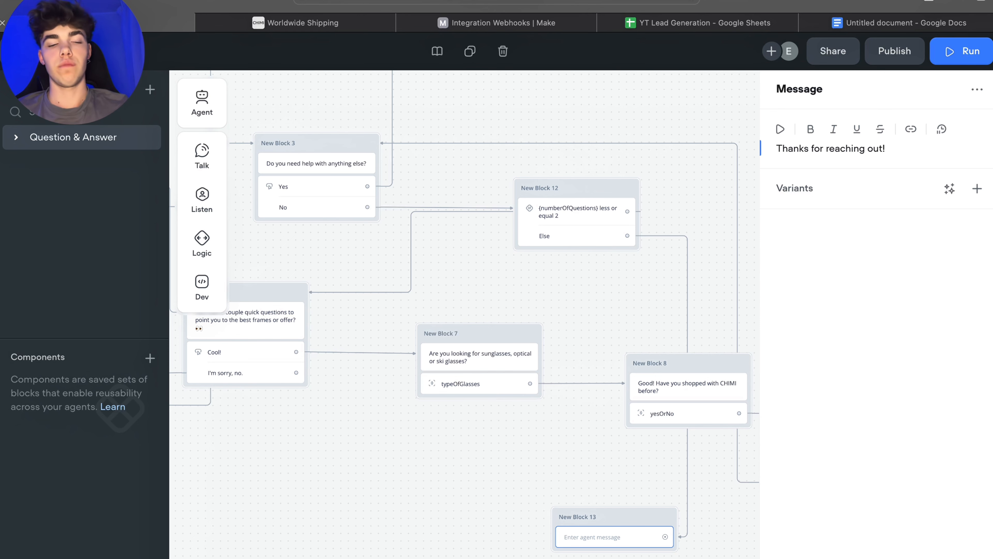
pyautogui.write('f')
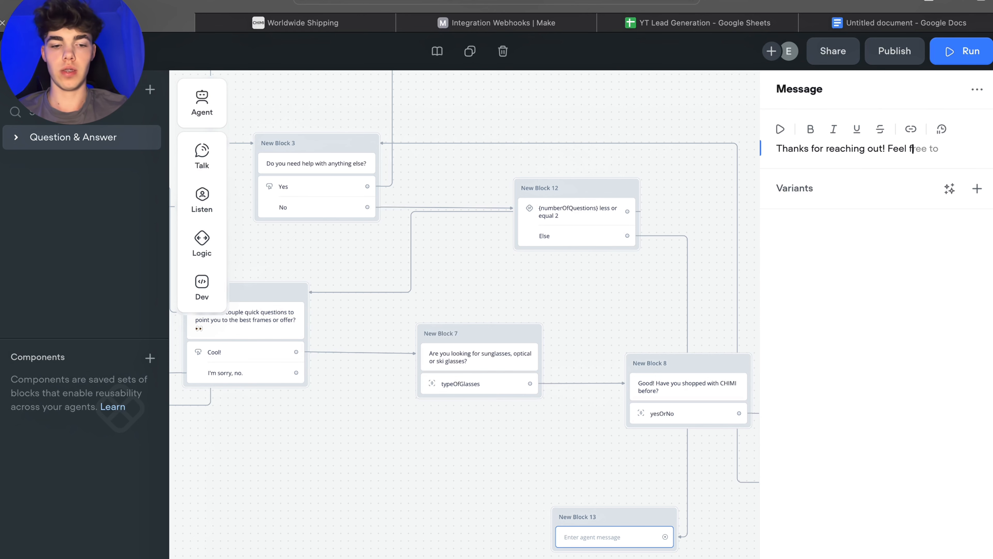
pyautogui.write('ree to re')
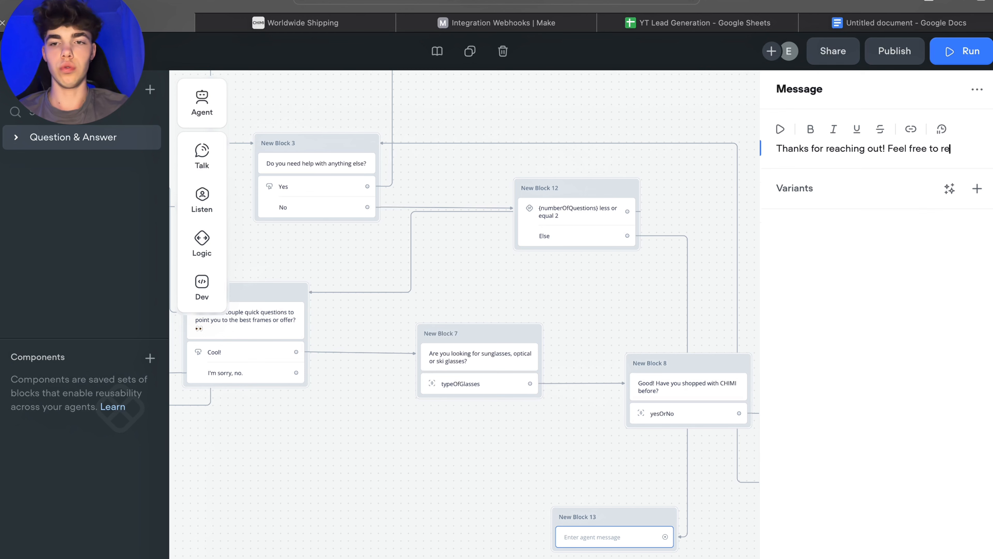
pyautogui.write('ac')
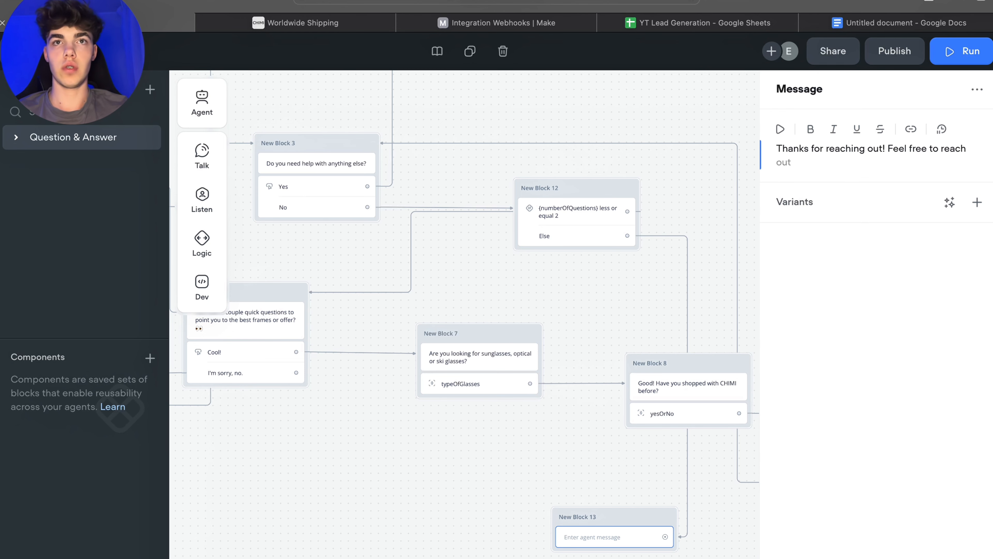
pyautogui.write('h ')
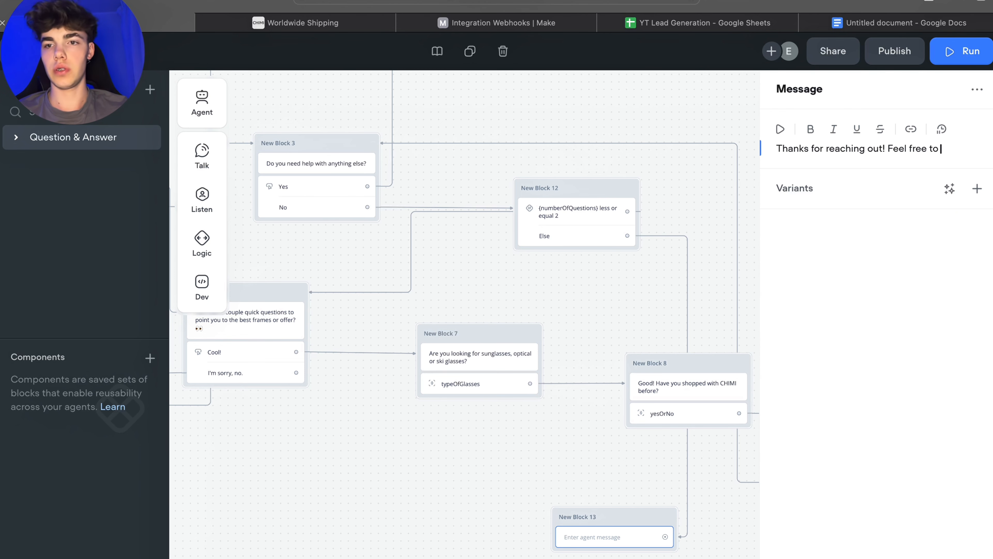
pyautogui.write('ont')
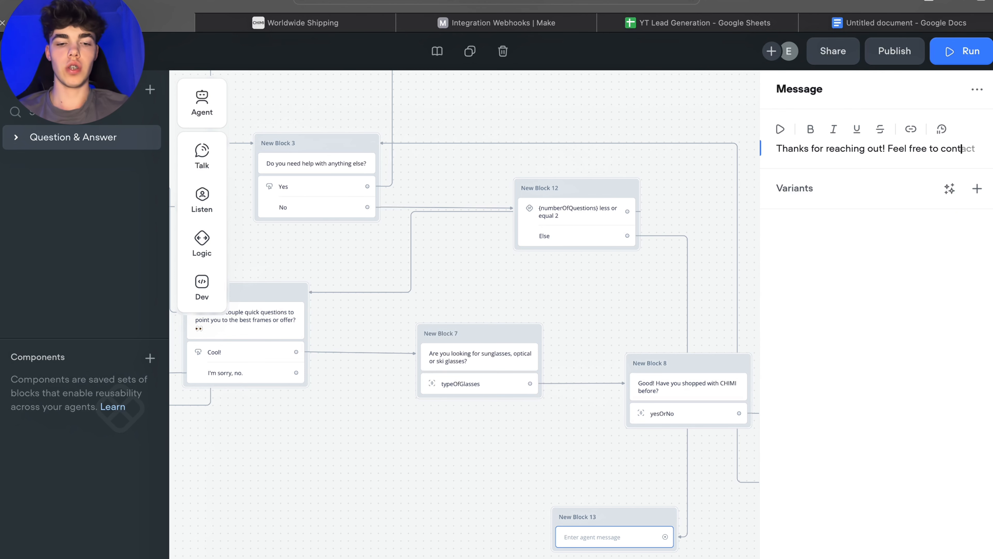
pyautogui.write('act us ')
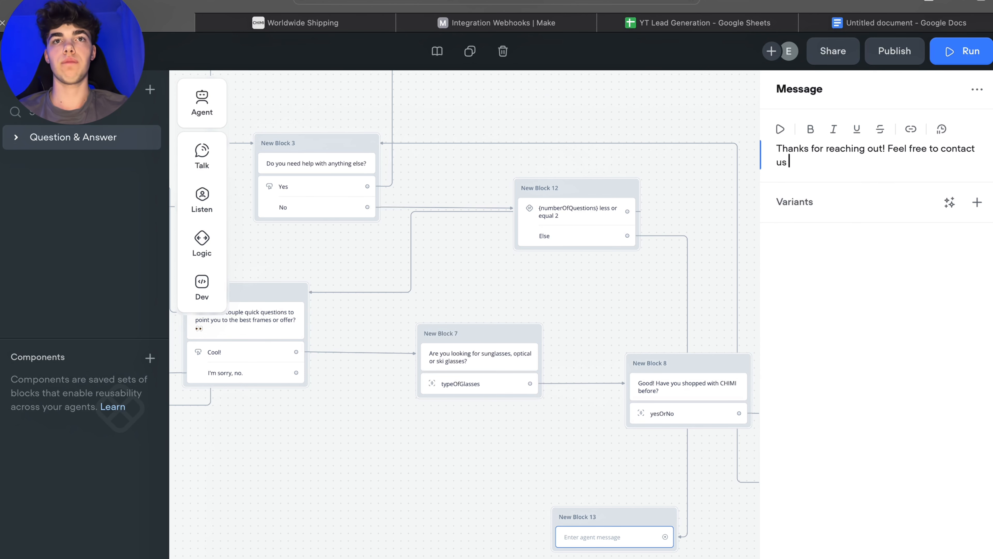
pyautogui.write('again any')
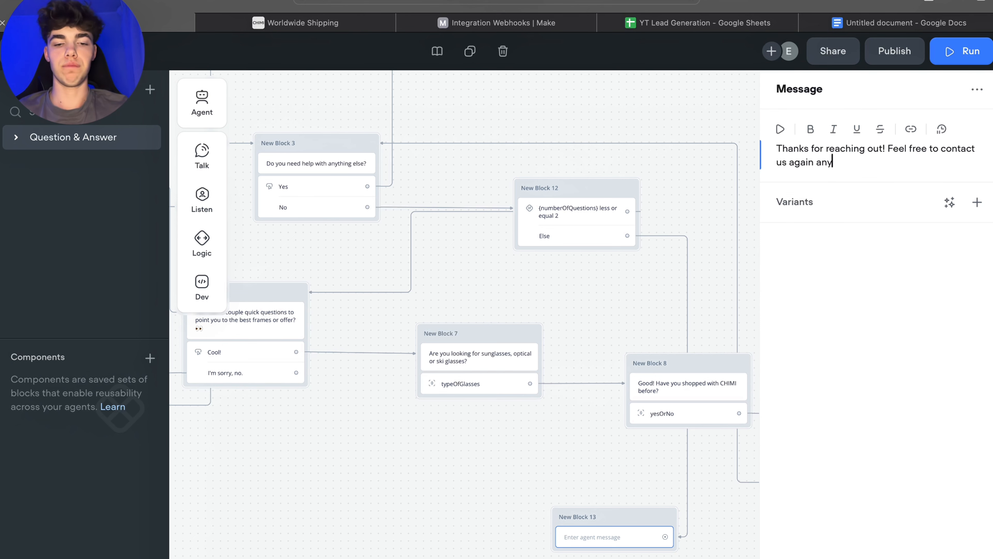
pyautogui.write('time.')
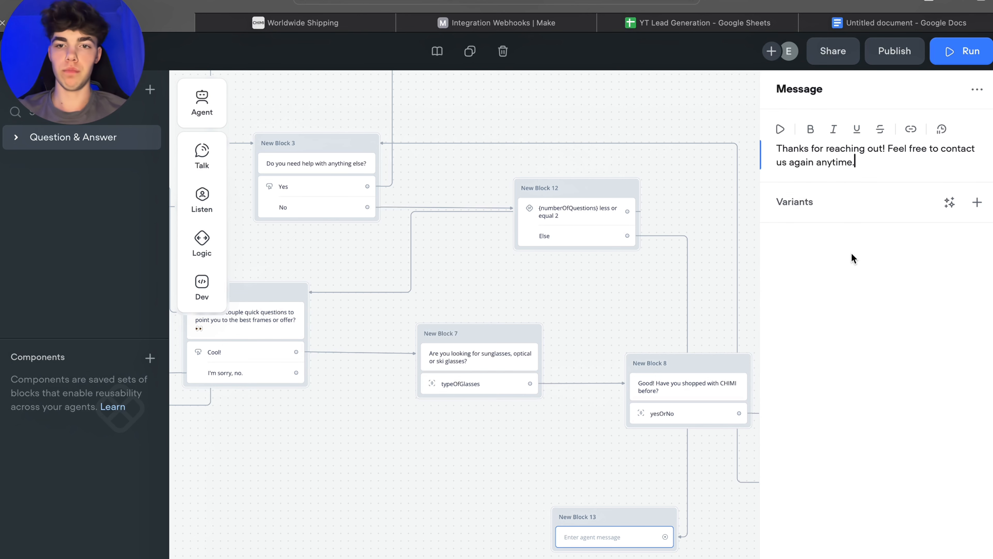
# Step: Generate 3 AI variants of the thank-you message
pyautogui.click(948, 203)
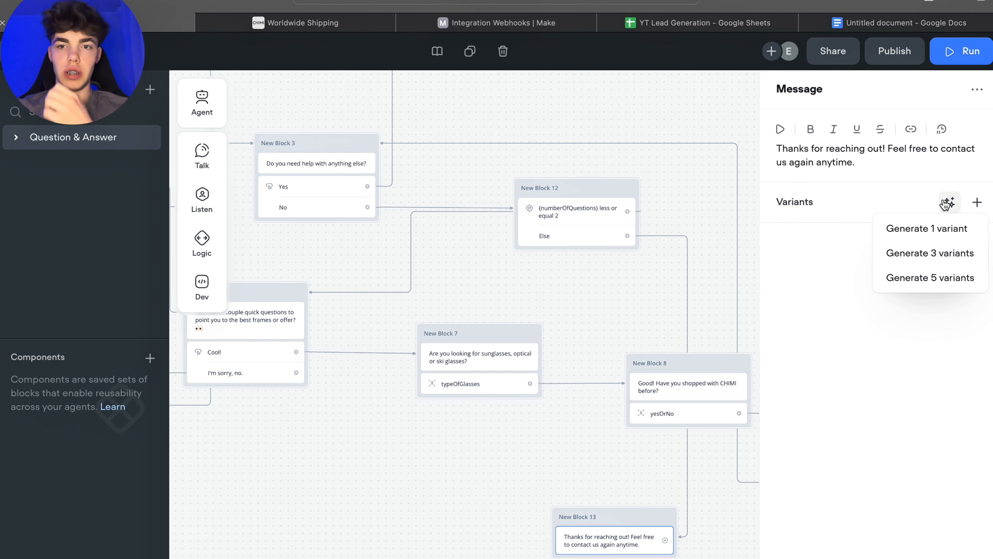
pyautogui.click(934, 255)
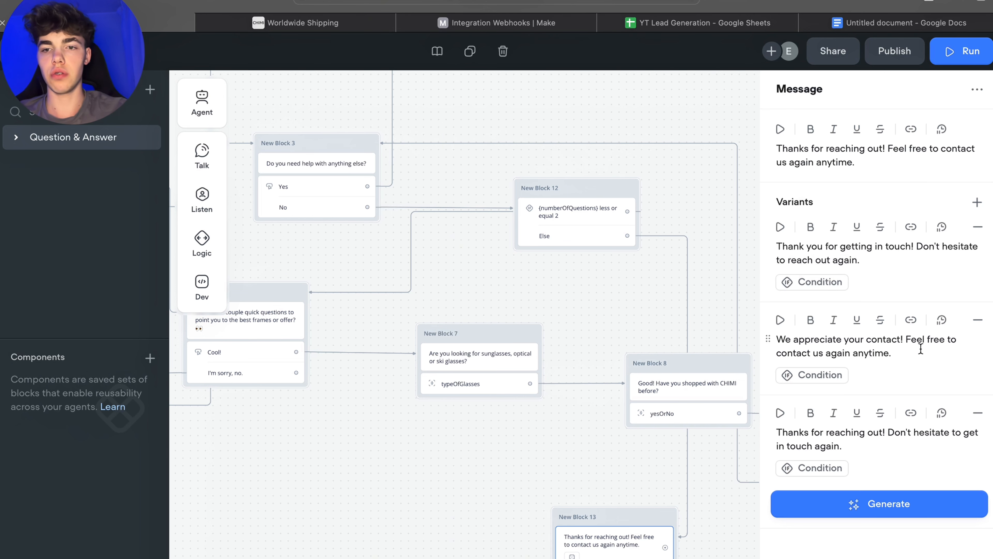
pyautogui.moveTo(800, 436)
pyautogui.mouseDown()
pyautogui.moveTo(889, 435)
pyautogui.moveTo(792, 427)
pyautogui.mouseUp()
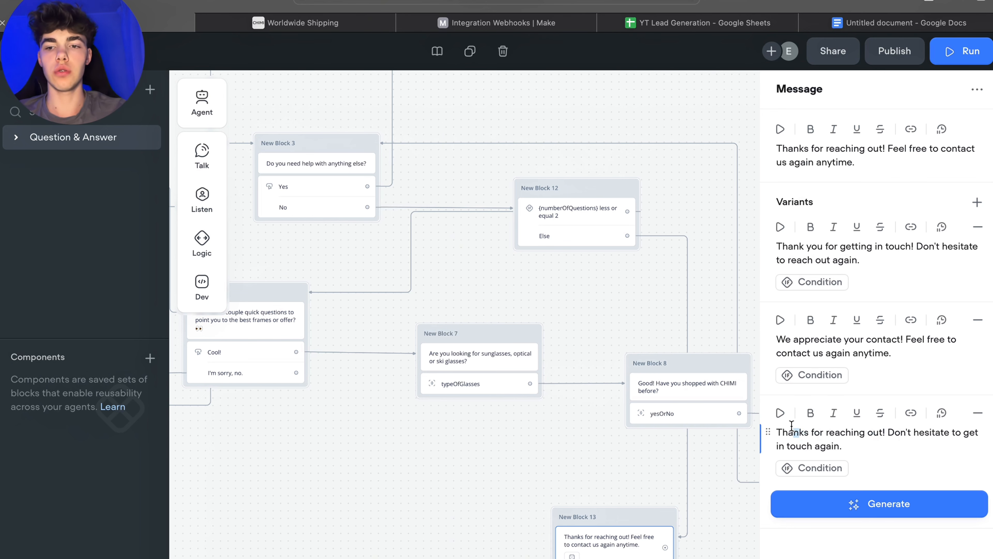
# Step: Add an End block after the thank-you message block
pyautogui.click(490, 471)
pyautogui.moveTo(490, 470); pyautogui.dragTo(486, 333)
pyautogui.moveTo(718, 452); pyautogui.dragTo(671, 428)
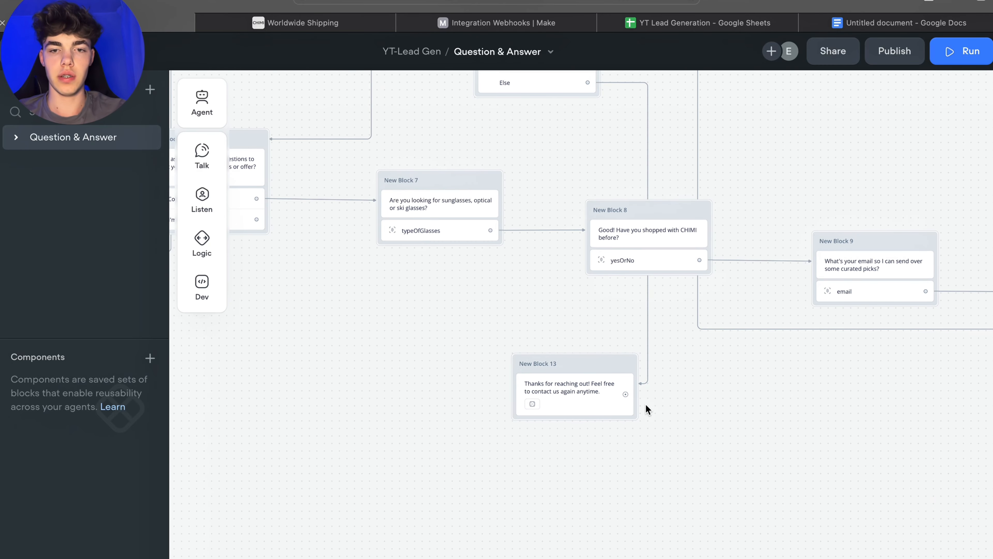
pyautogui.moveTo(625, 394); pyautogui.dragTo(705, 394)
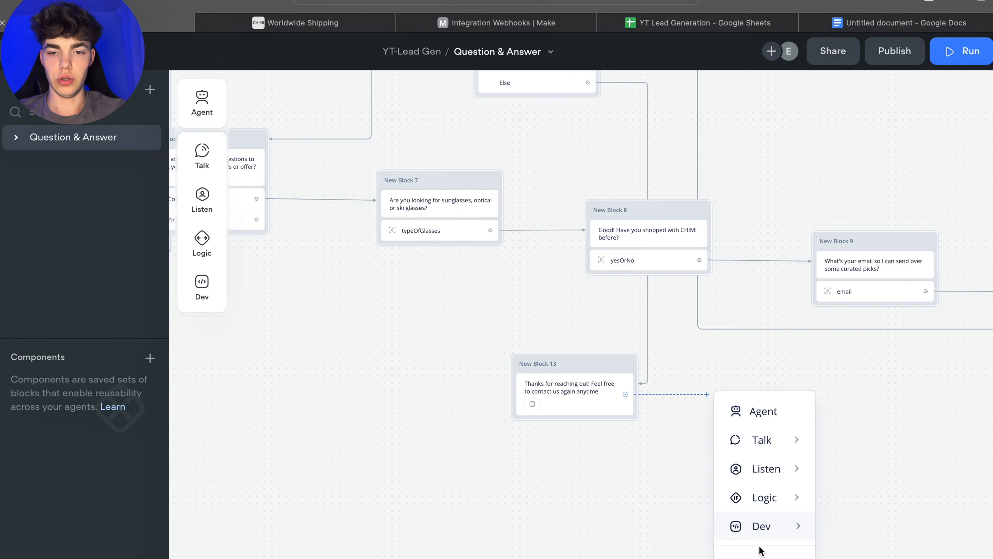
pyautogui.moveTo(760, 526)
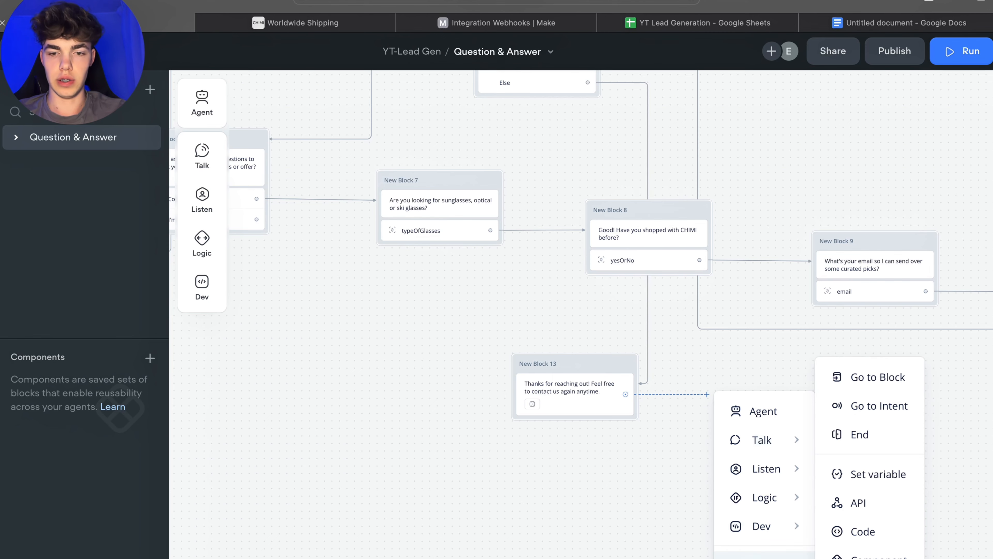
pyautogui.click(838, 431)
# Step: Connect the No path of the "No problem! Do you need help with anything else?" block to the thank-you message block
pyautogui.moveTo(754, 477); pyautogui.dragTo(905, 501)
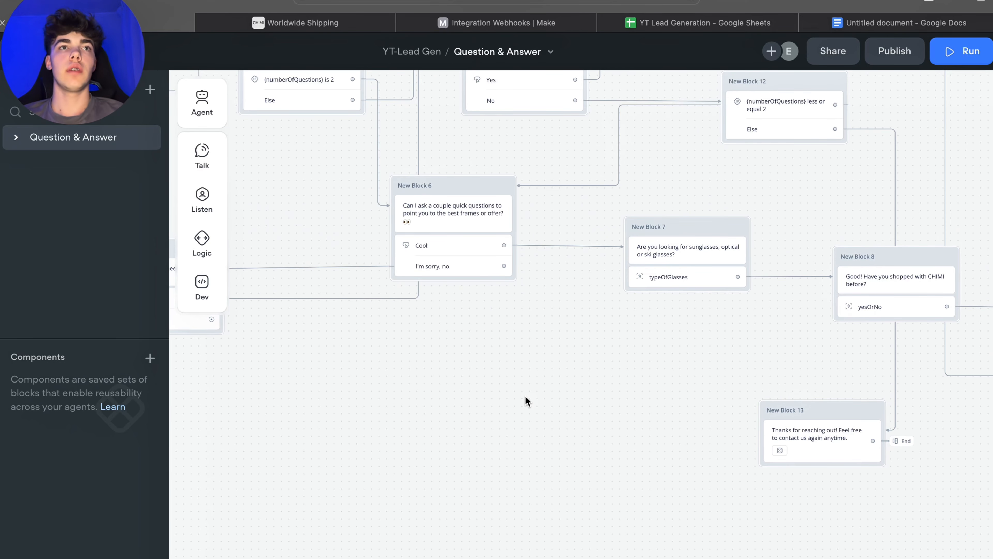
pyautogui.moveTo(472, 329); pyautogui.dragTo(668, 337)
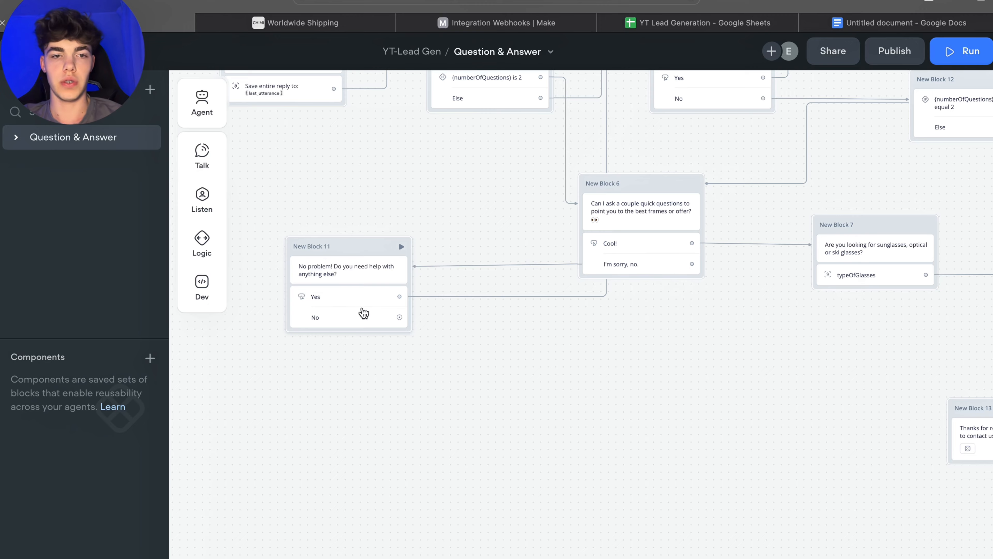
pyautogui.hscroll(2, 476, 329)
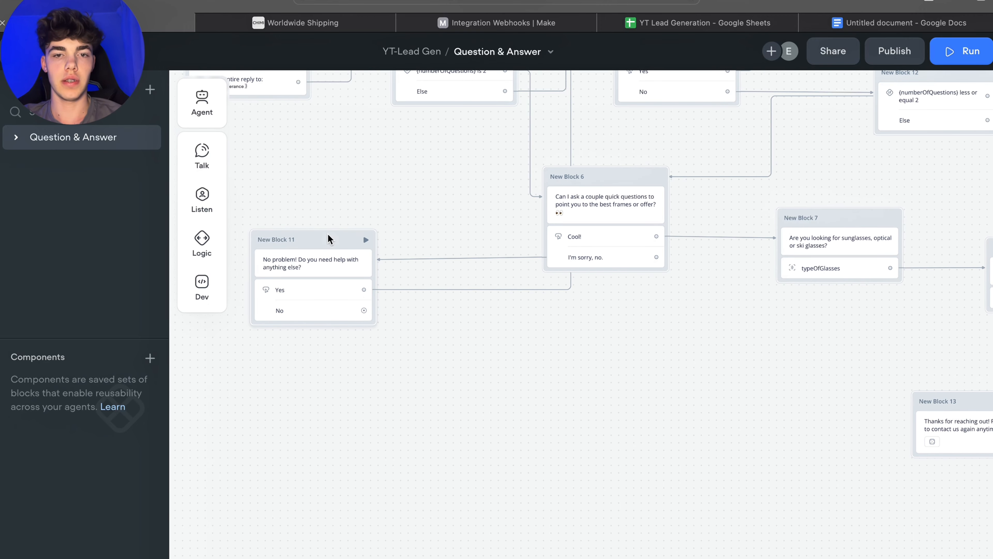
pyautogui.moveTo(328, 238); pyautogui.dragTo(329, 234)
pyautogui.moveTo(364, 308); pyautogui.dragTo(916, 405)
# Step: Open the Run test mode for the agent
pyautogui.hscroll(10, 916, 405)
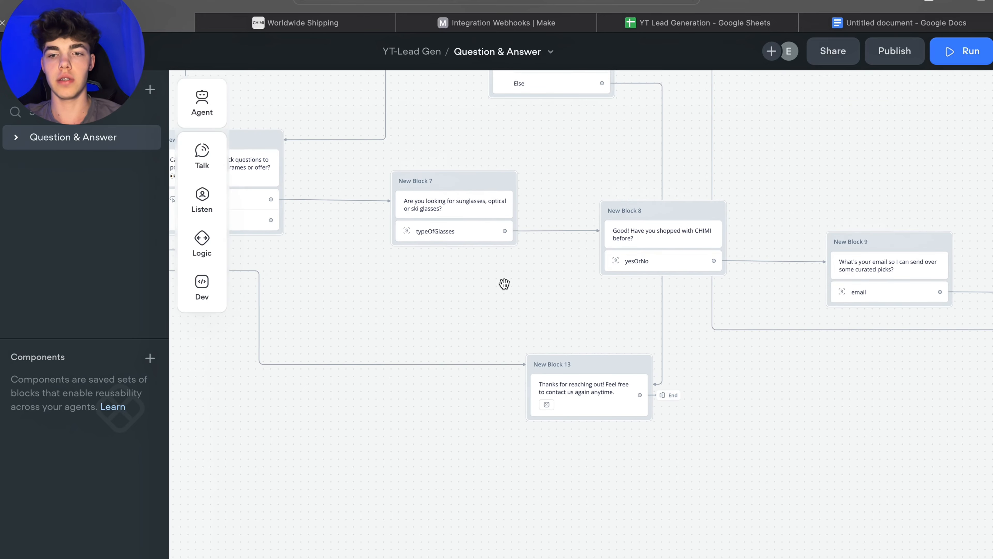
pyautogui.scroll(6, 425, 355)
pyautogui.hscroll(-2, 426, 355)
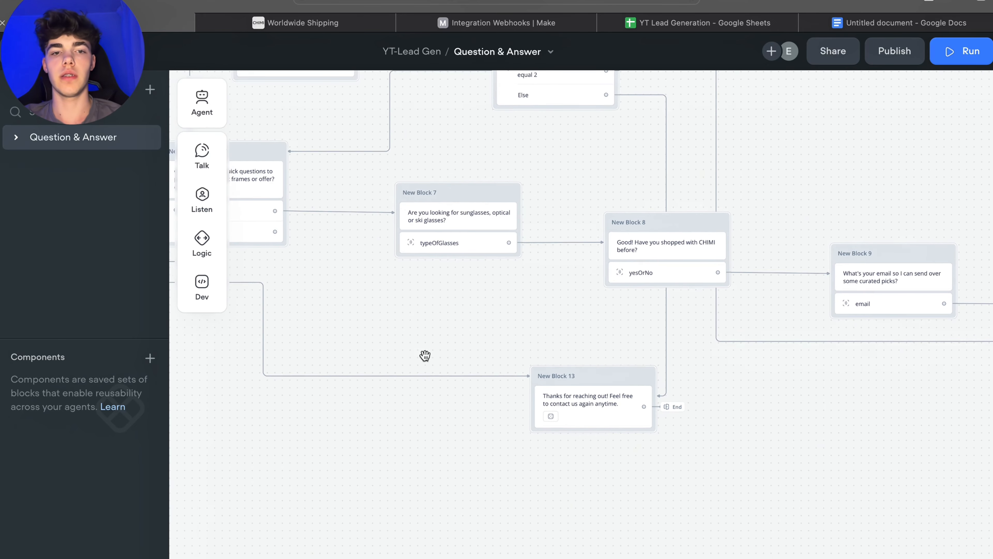
pyautogui.scroll(-10, 671, 300)
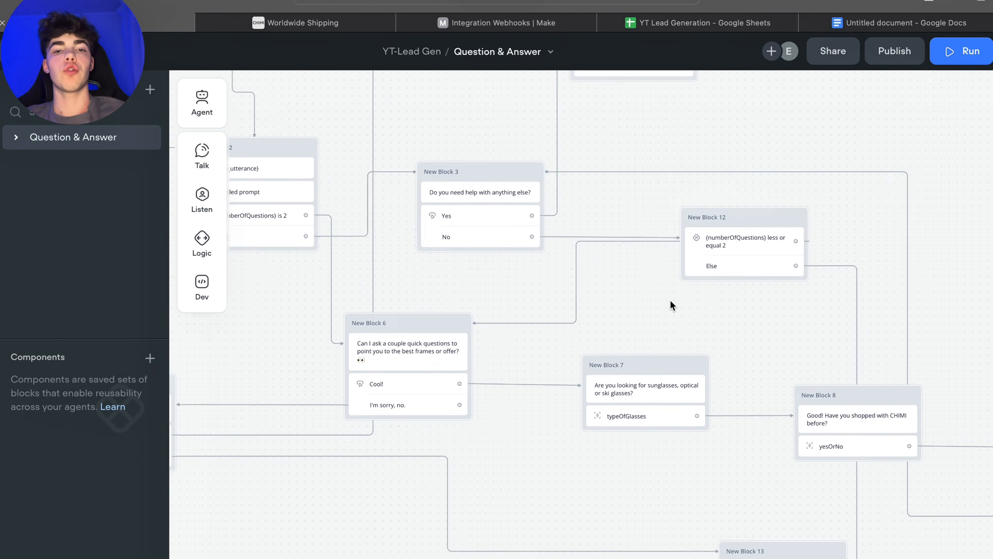
pyautogui.scroll(3, 671, 300)
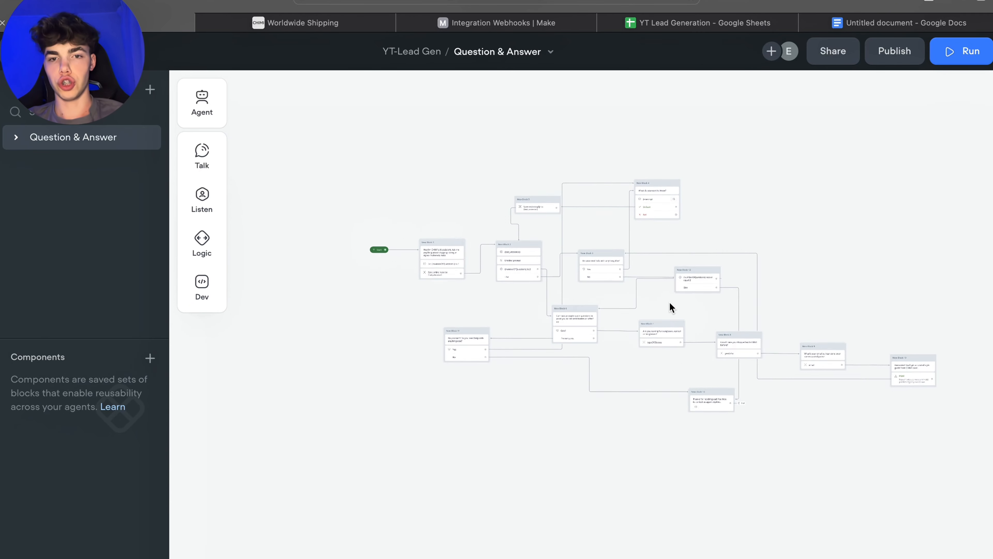
pyautogui.click(953, 50)
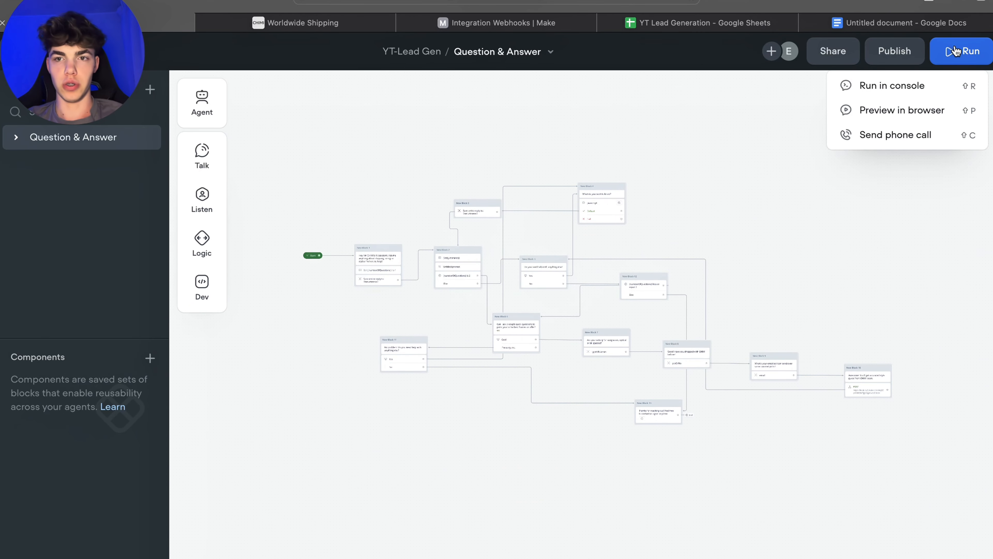
pyautogui.click(953, 51)
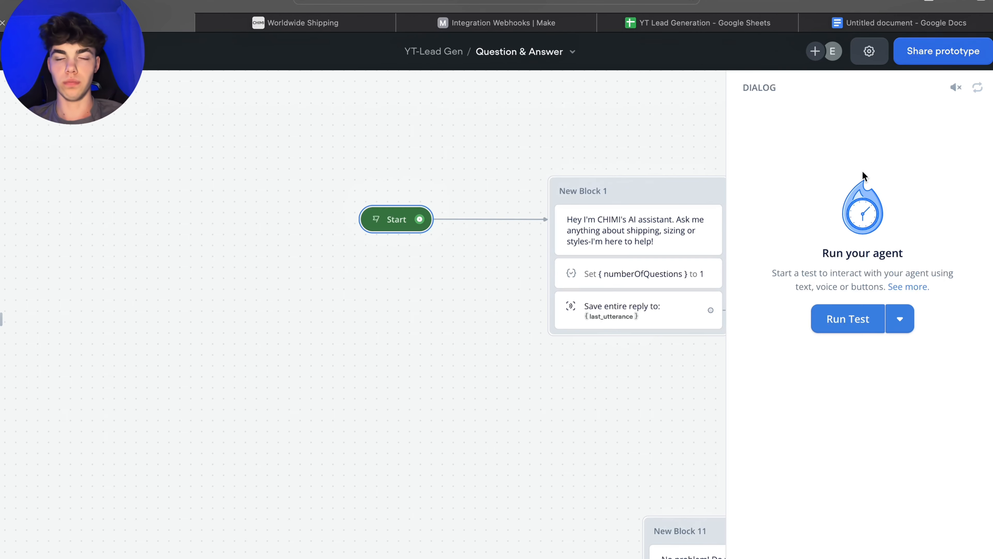
# Step: Start a test run and ask the agent "How long does it take for an order to arrive?"
pyautogui.click(841, 326)
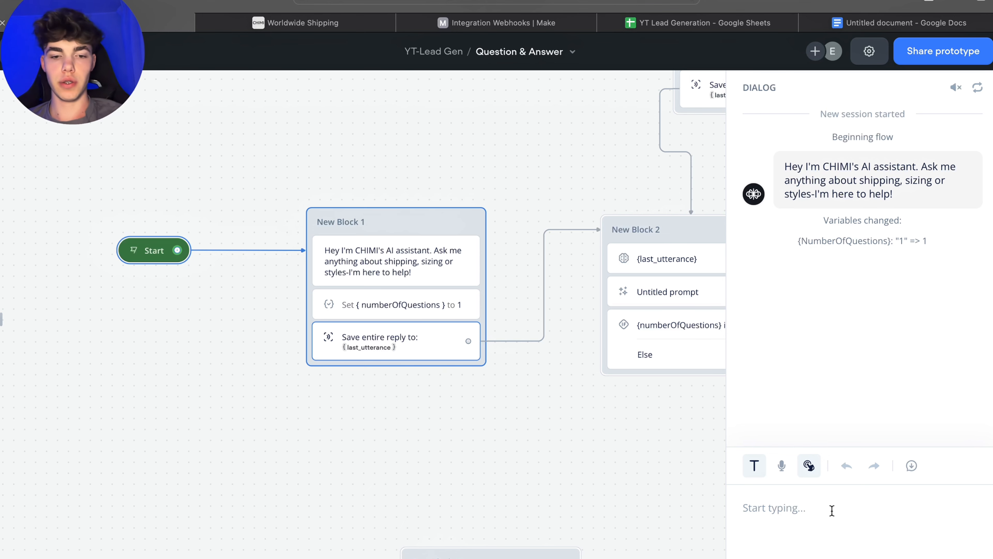
pyautogui.write('How lo')
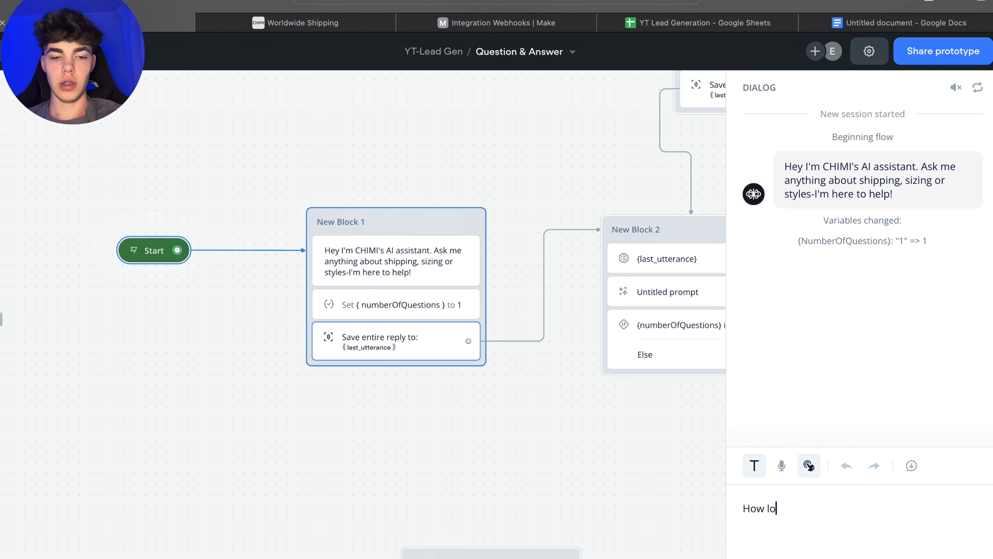
pyautogui.write('ng does it ta')
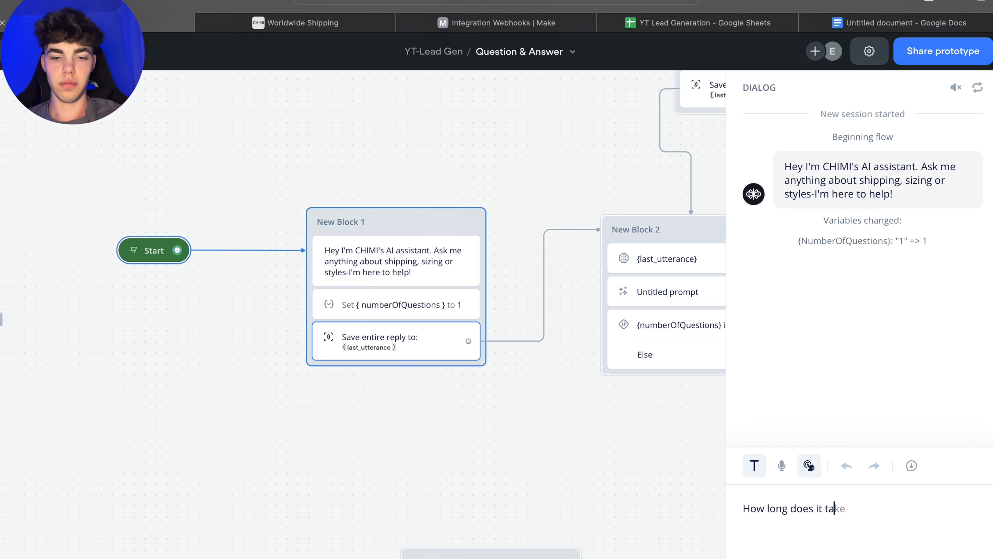
pyautogui.write('ke for an order ')
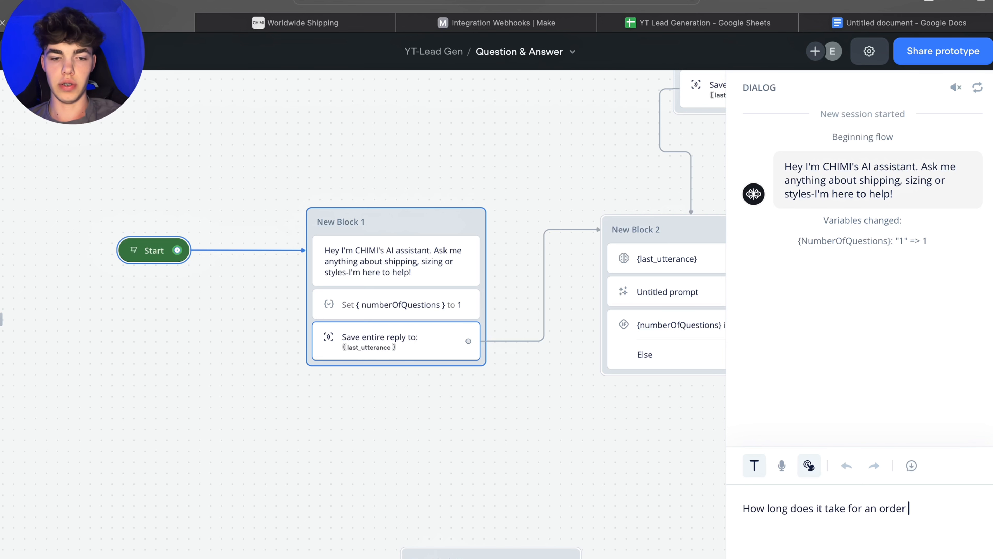
pyautogui.write('to arrive?')
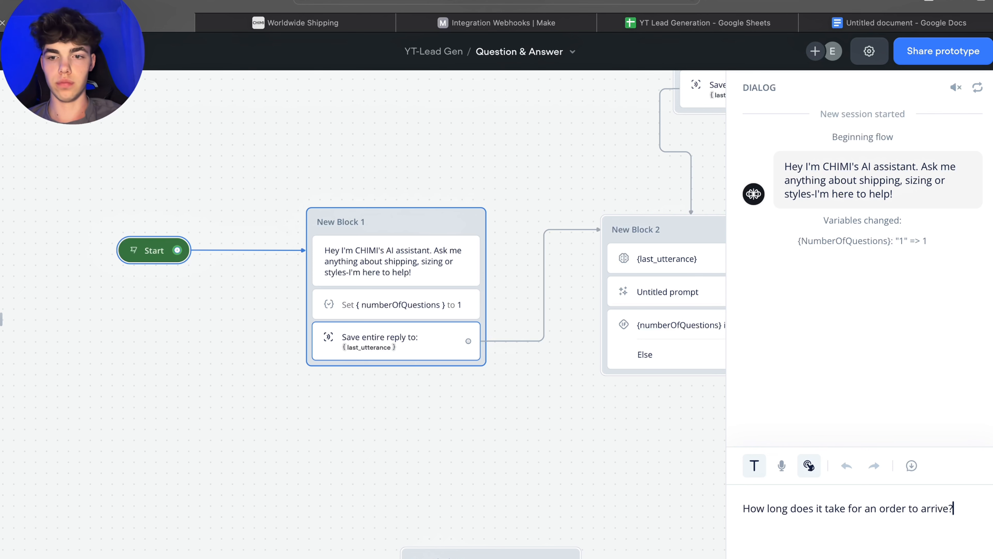
pyautogui.press('Return')
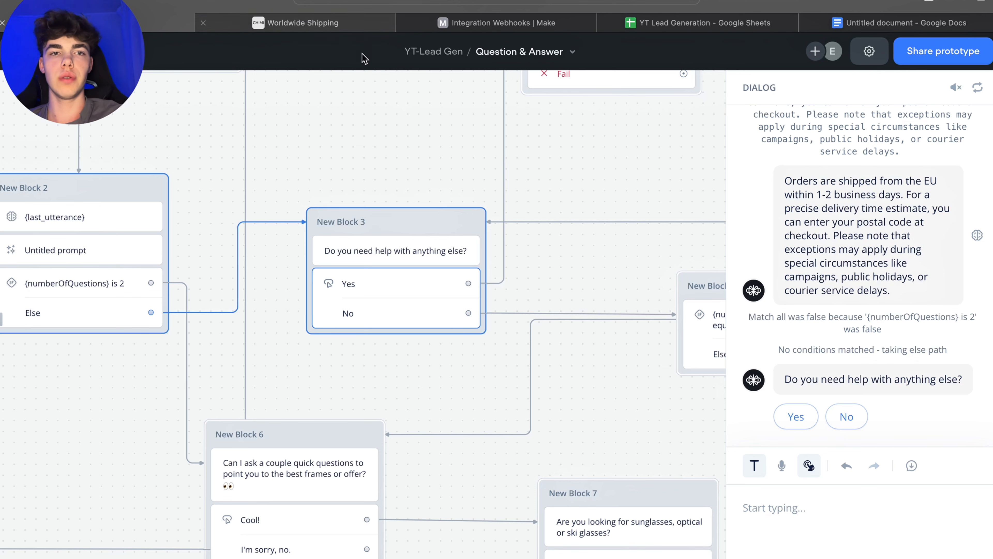
# Step: Answer Yes to needing more help and ask the agent "What is CHIMI"
pyautogui.click(850, 428)
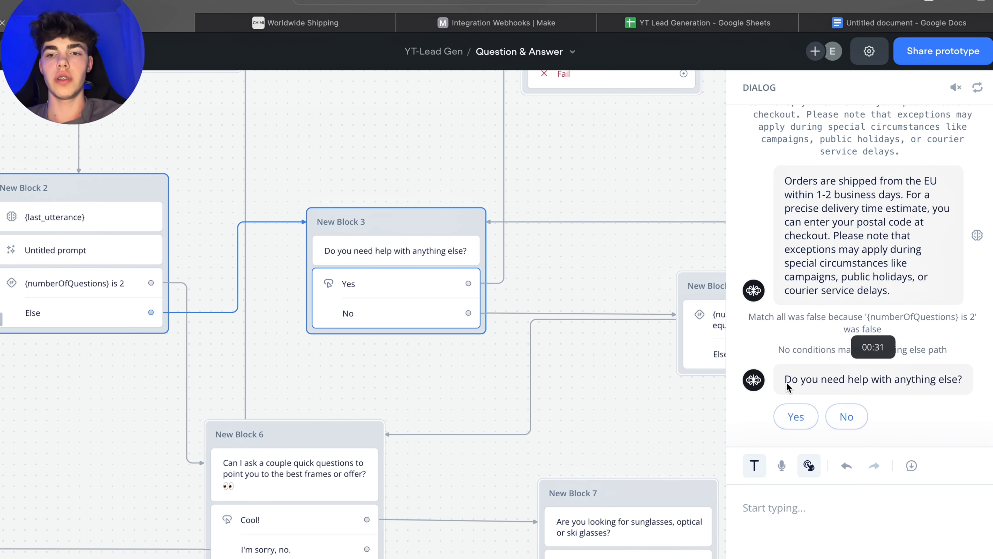
pyautogui.click(787, 417)
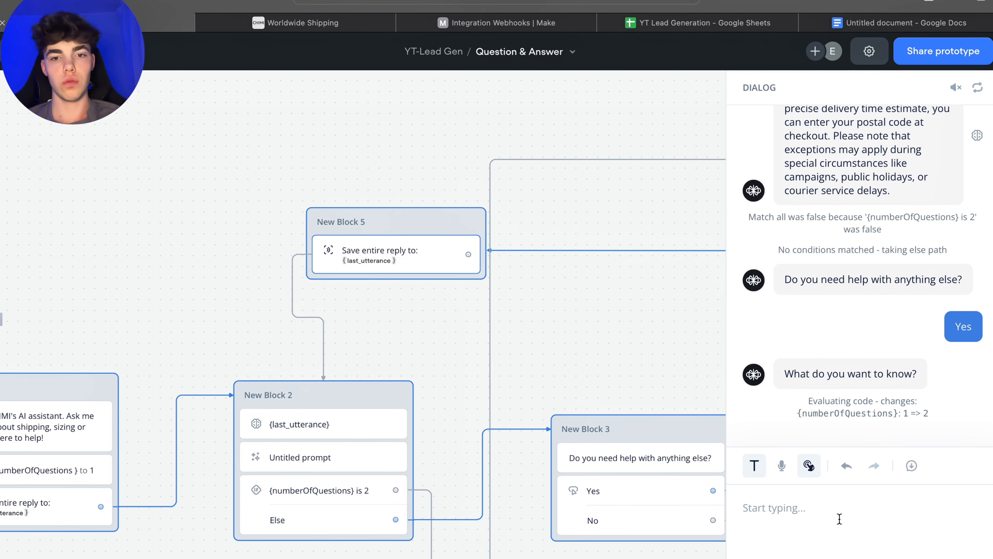
pyautogui.write('Wha')
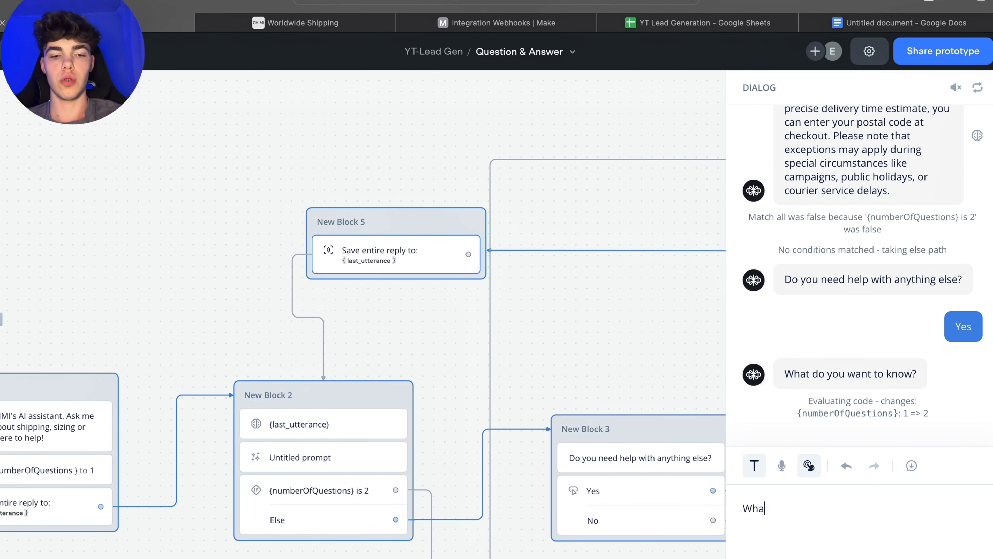
pyautogui.write('t to do if')
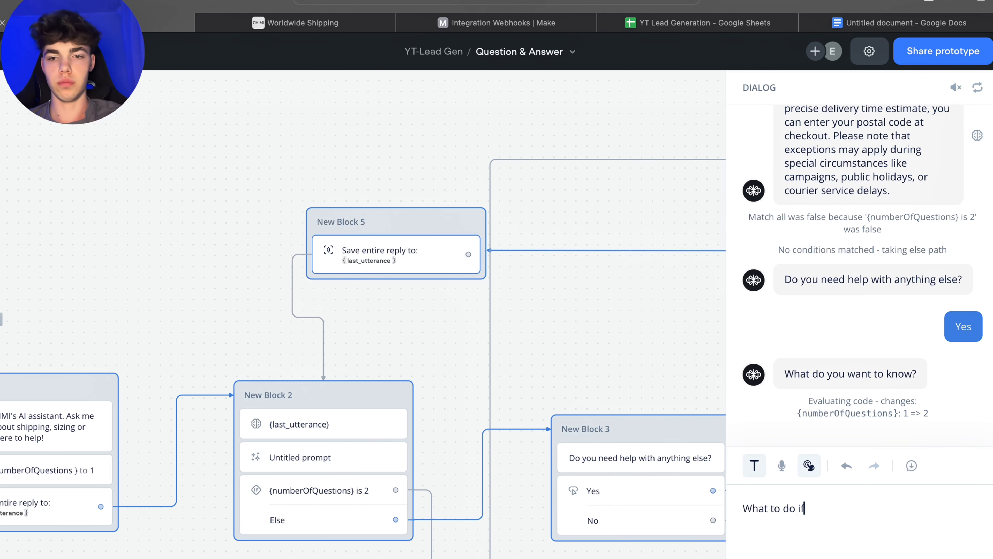
pyautogui.write('d')
pyautogui.press('BackSpace')
pyautogui.press('BackSpace')
pyautogui.press('BackSpace')
pyautogui.press('BackSpace')
pyautogui.press('BackSpace')
pyautogui.press('BackSpace')
pyautogui.press('BackSpace')
pyautogui.press('BackSpace')
pyautogui.press('BackSpace')
pyautogui.write('Wh')
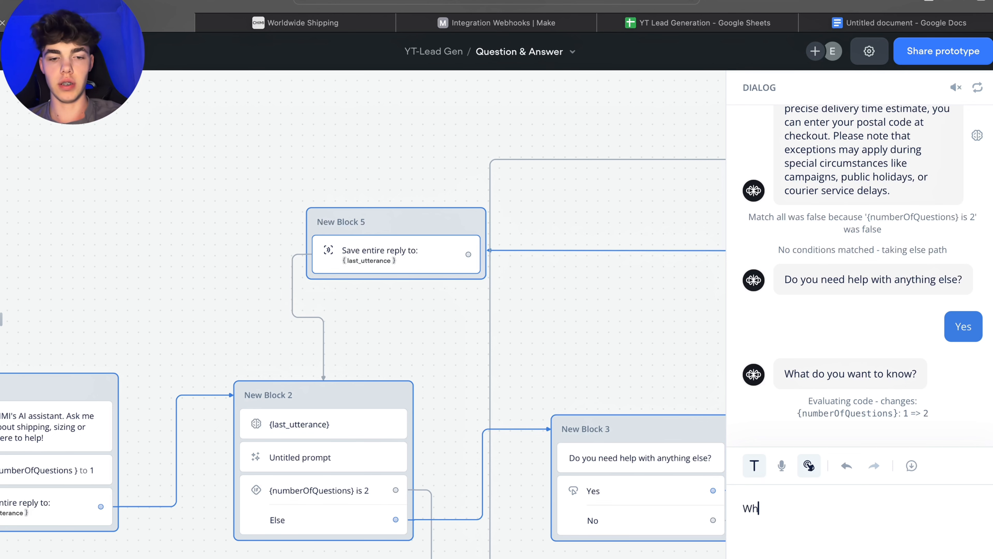
pyautogui.write('at is CHI')
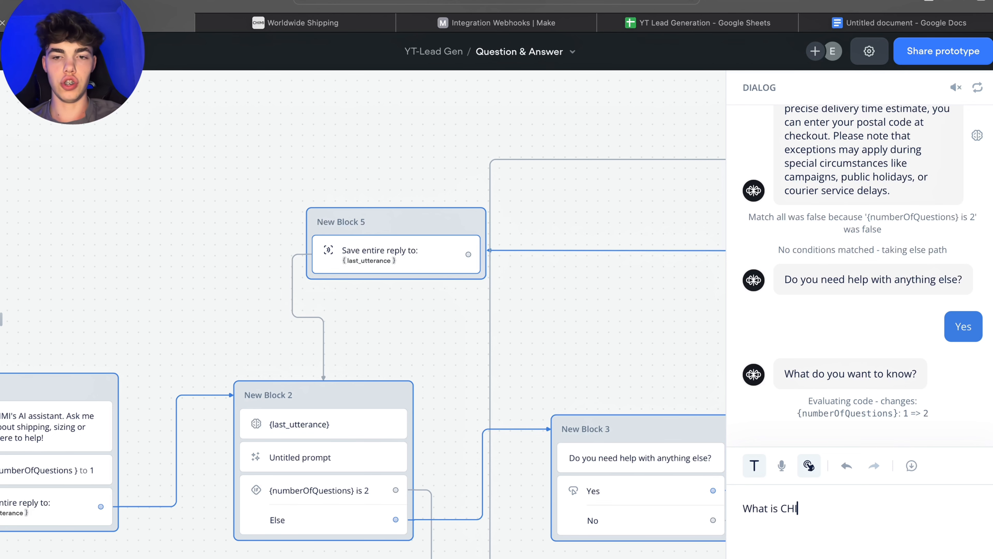
pyautogui.write('MI')
pyautogui.press('Return')
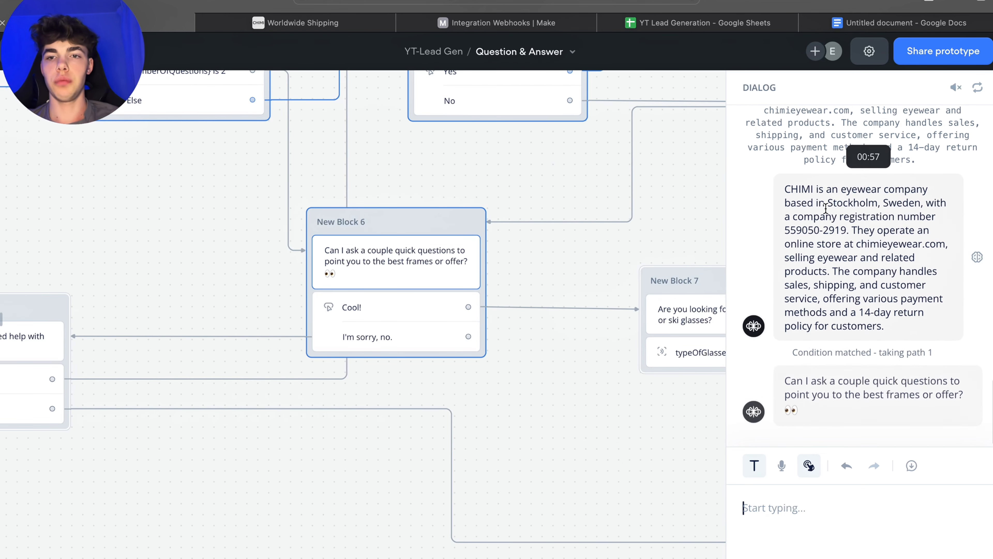
# Step: Reply "Cool!" to the agent's offer of a couple of quick questions
pyautogui.scroll(2, 833, 210)
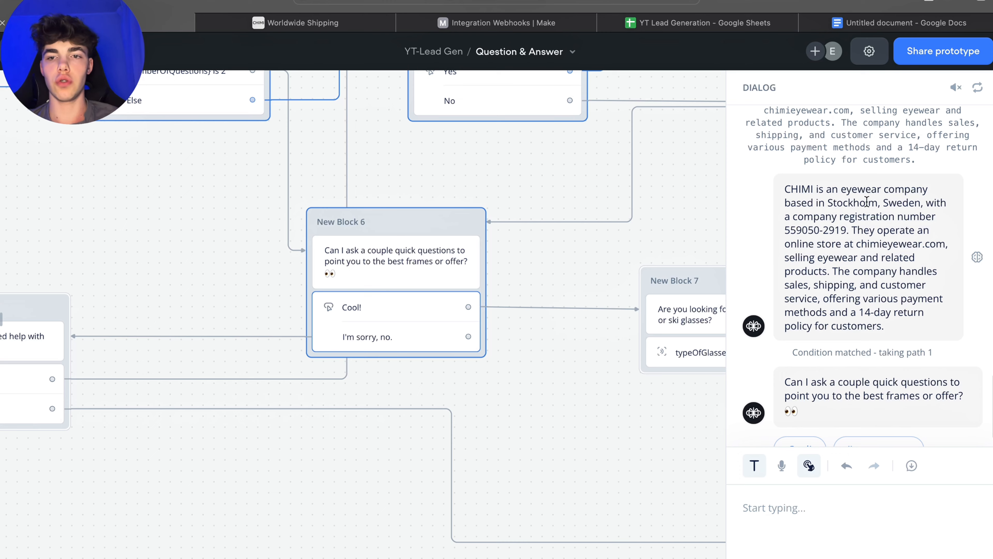
pyautogui.moveTo(937, 206); pyautogui.dragTo(860, 215)
pyautogui.scroll(1, 823, 222)
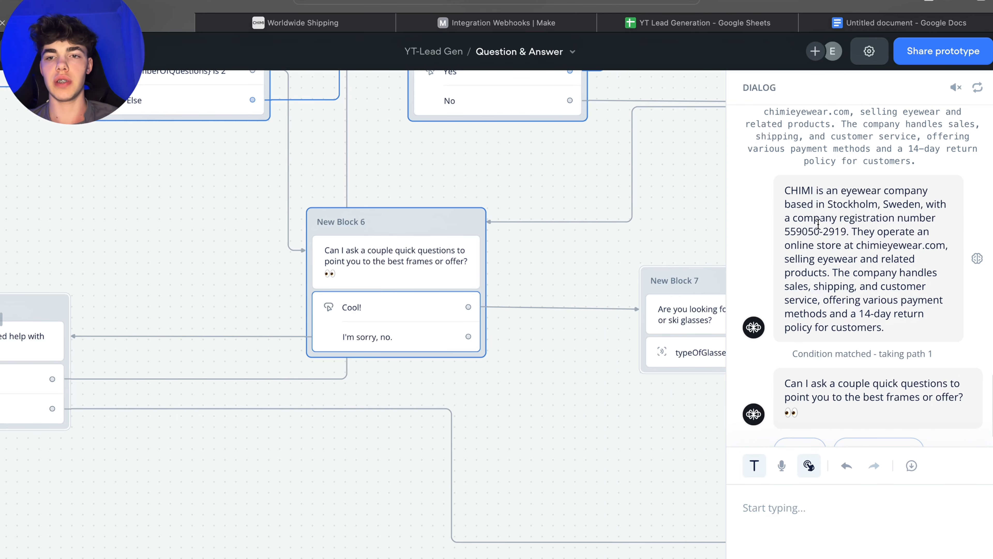
pyautogui.scroll(-1, 852, 236)
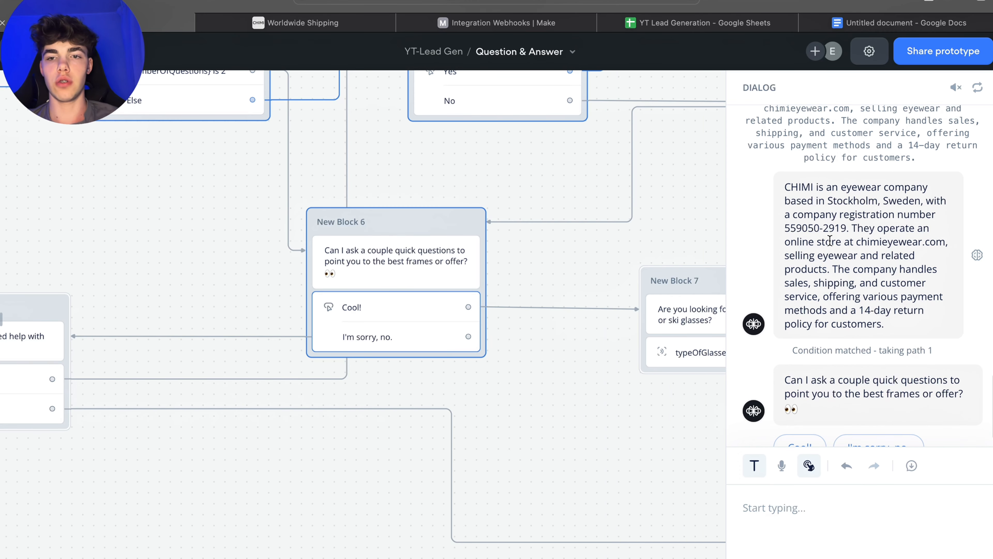
pyautogui.scroll(-2, 843, 261)
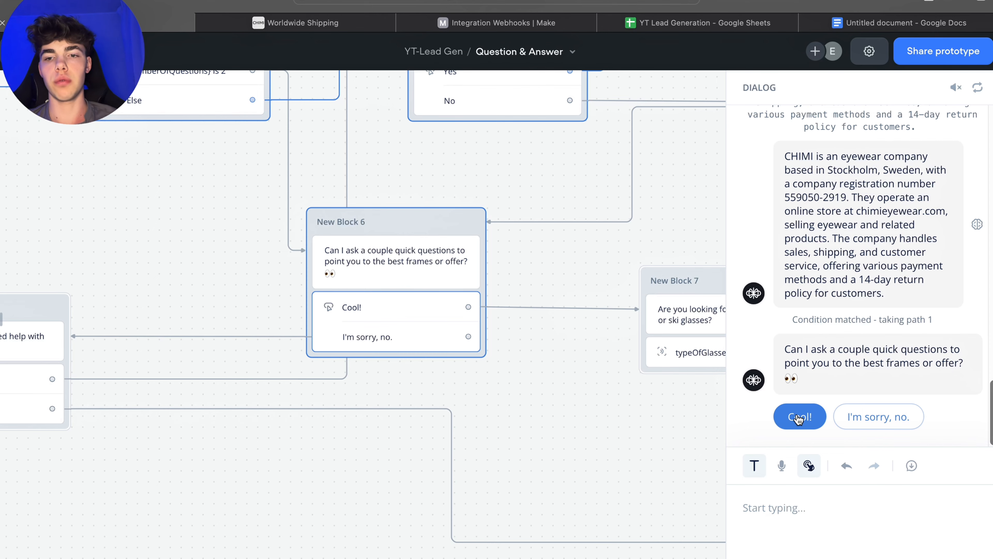
pyautogui.click(792, 423)
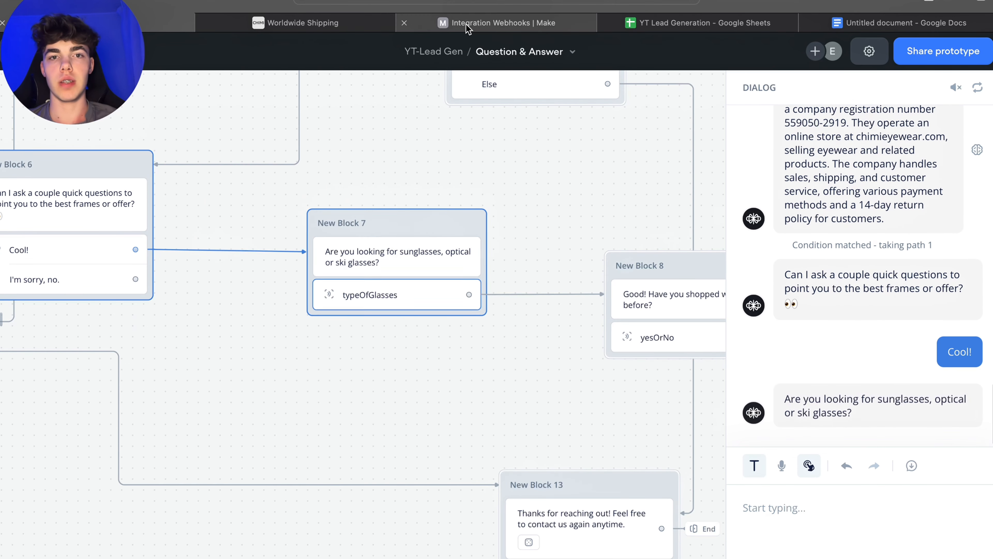
# Step: Check the Make scenario with the webhook and Google Sheets modules, then return to the test
pyautogui.click(479, 25)
pyautogui.click(88, 556)
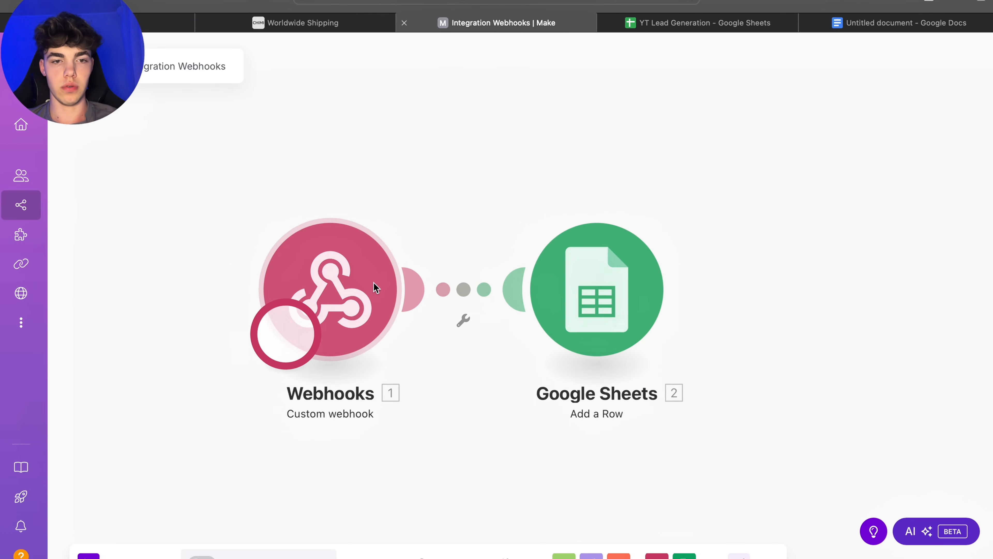
pyautogui.click(98, 23)
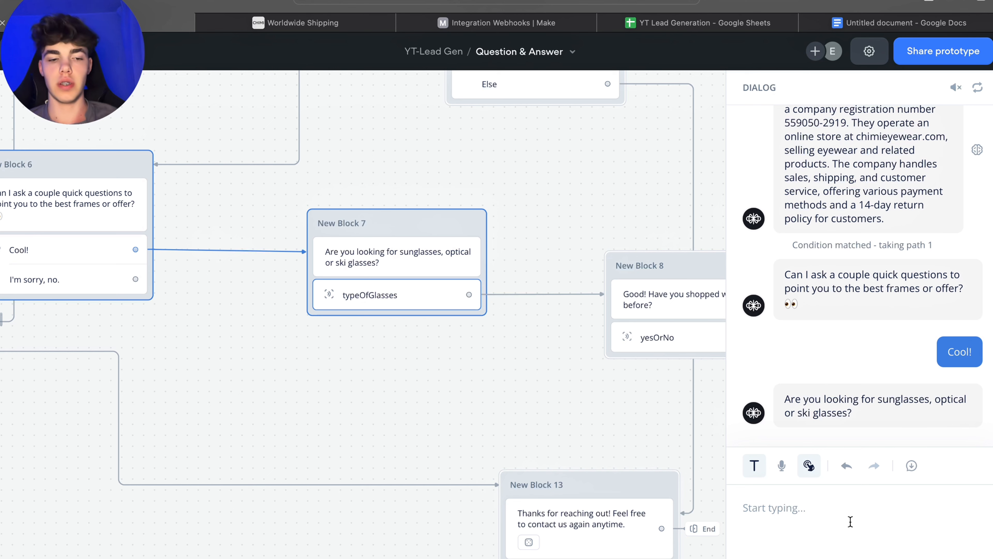
# Step: Answer the glasses-type question with "I want some ski glasses for a friend"
pyautogui.write('I wa')
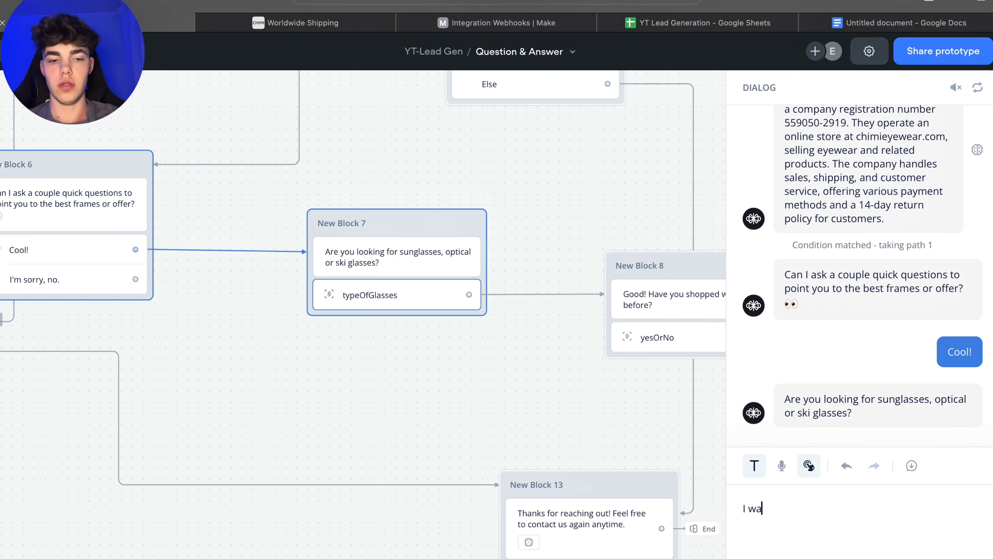
pyautogui.write('nt some ski')
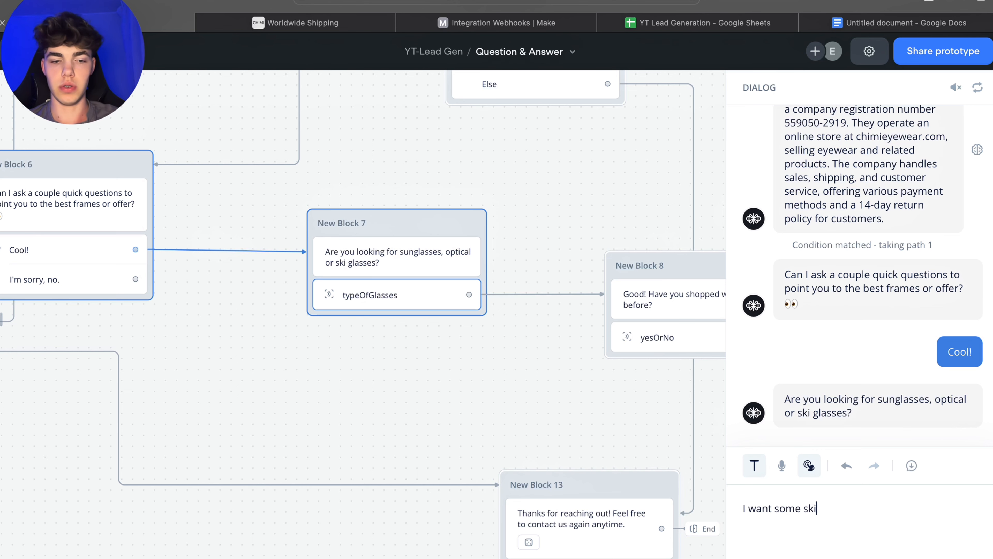
pyautogui.write(' glasses f')
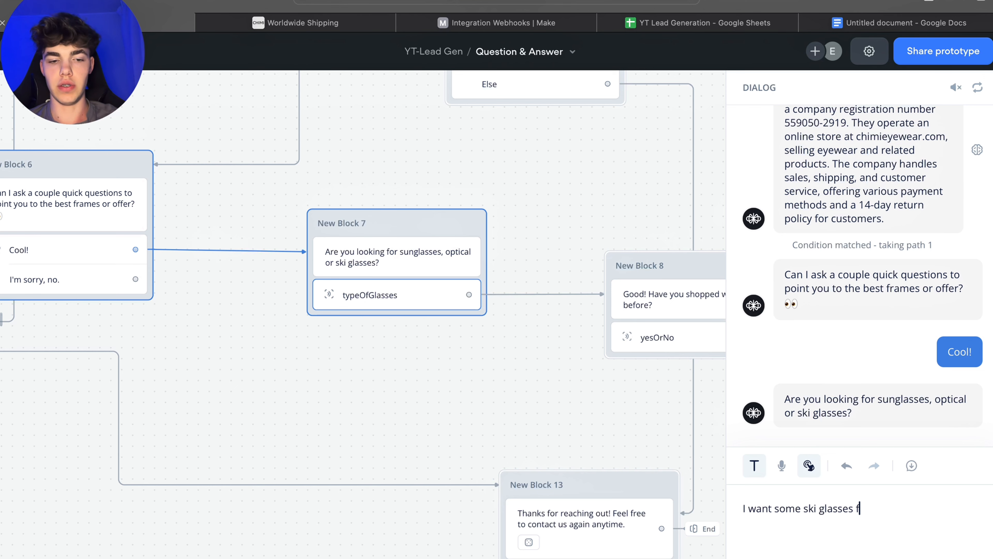
pyautogui.write('or')
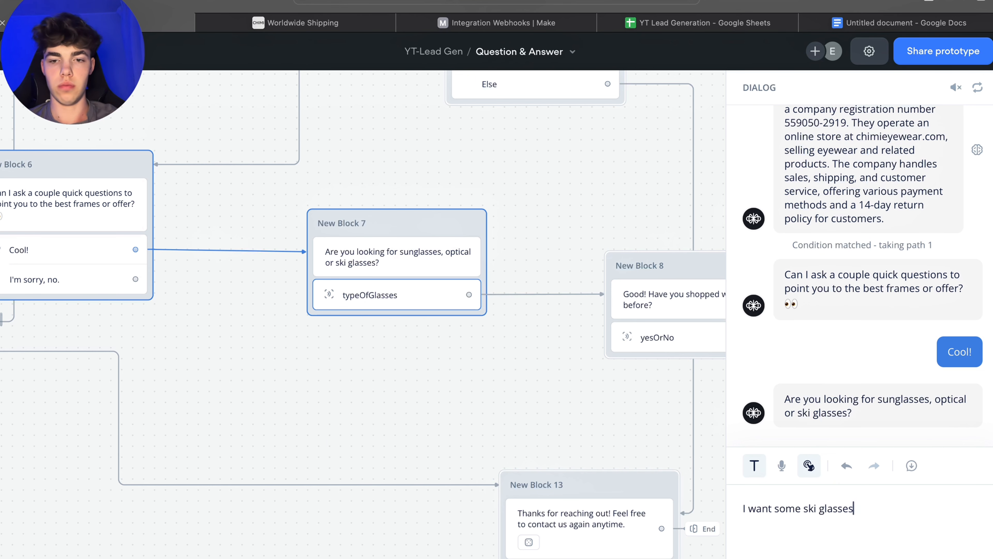
pyautogui.press('BackSpace')
pyautogui.press('BackSpace')
pyautogui.press('BackSpace')
pyautogui.write('s for a ')
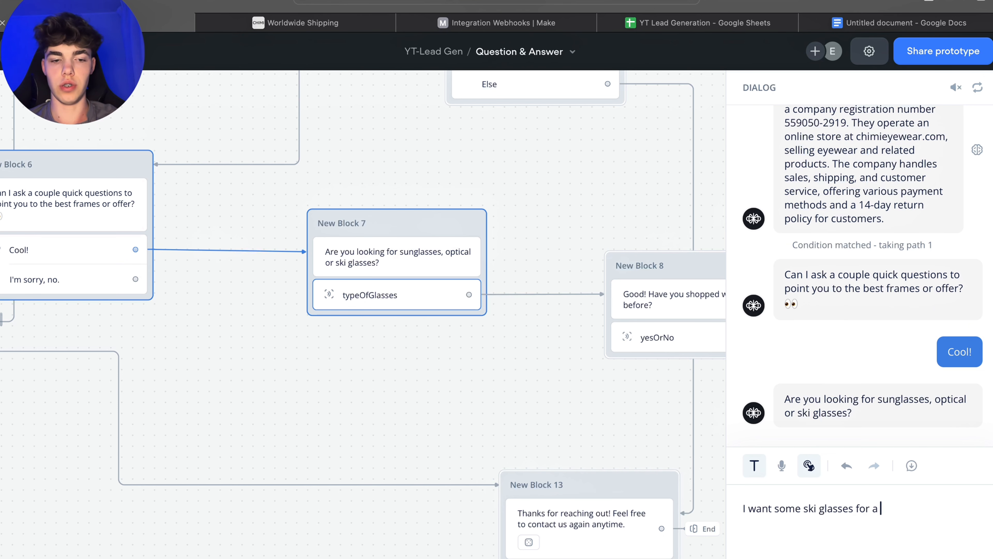
pyautogui.write('friedn')
pyautogui.press('BackSpace')
pyautogui.press('BackSpace')
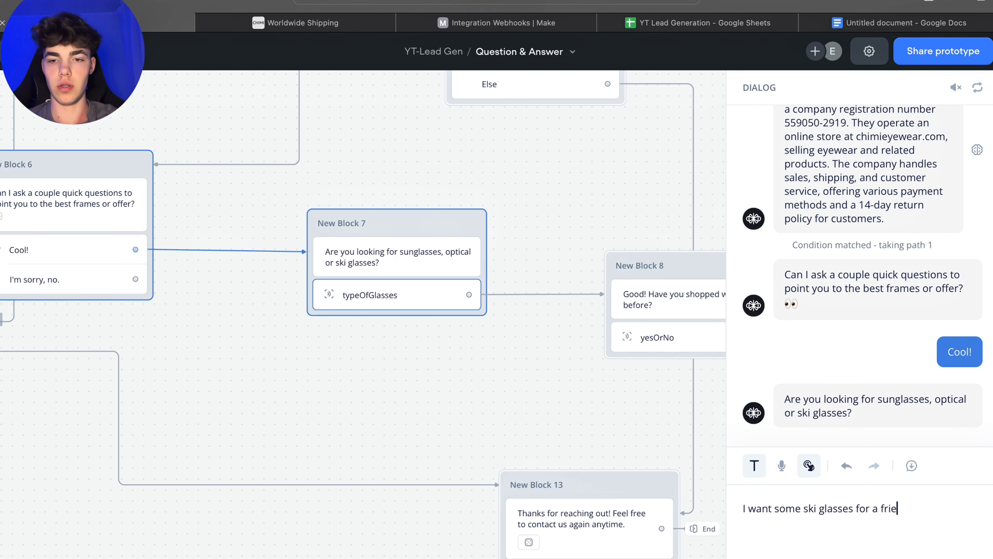
pyautogui.write('nd')
pyautogui.press('Return')
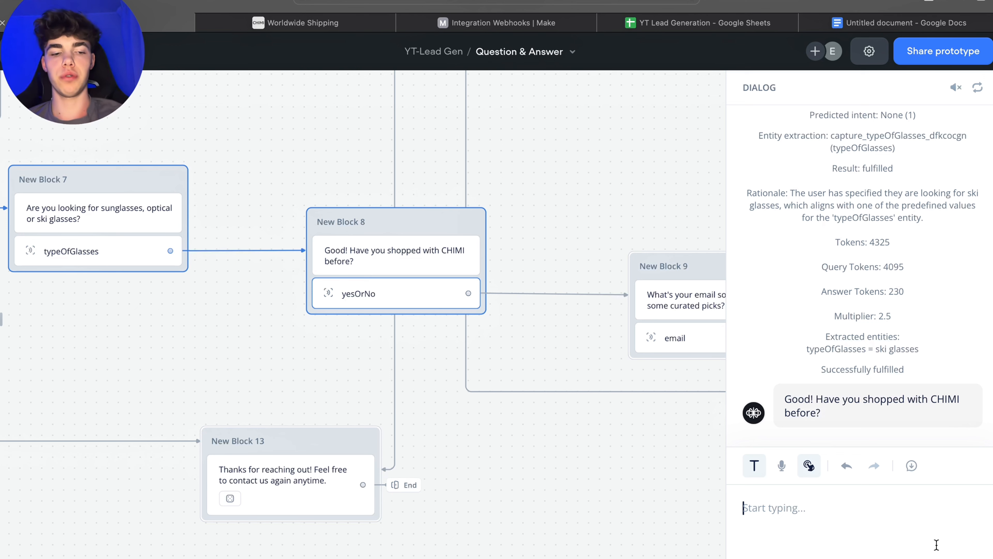
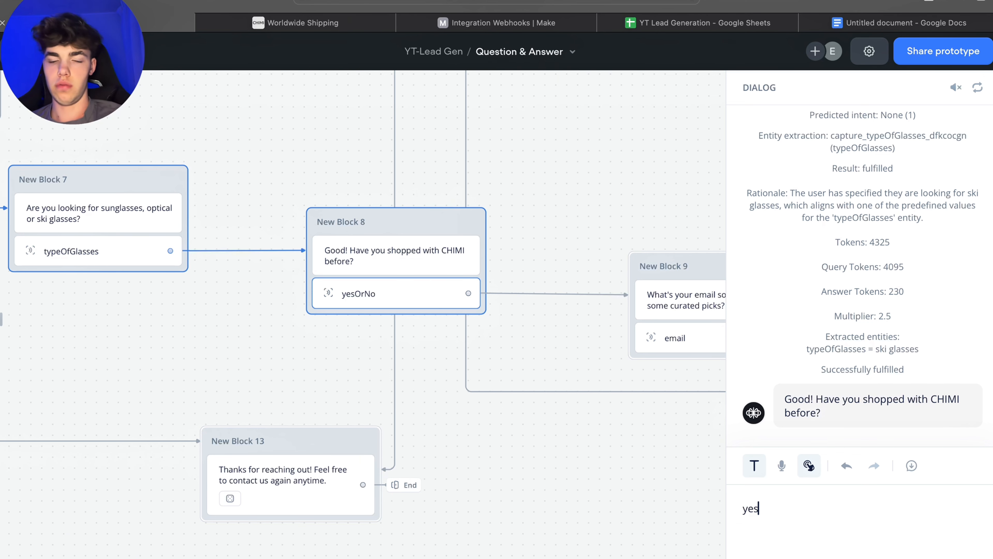
# Step: Reply "yes" to having shopped with CHIMI before and submit a test email address
pyautogui.press('Return')
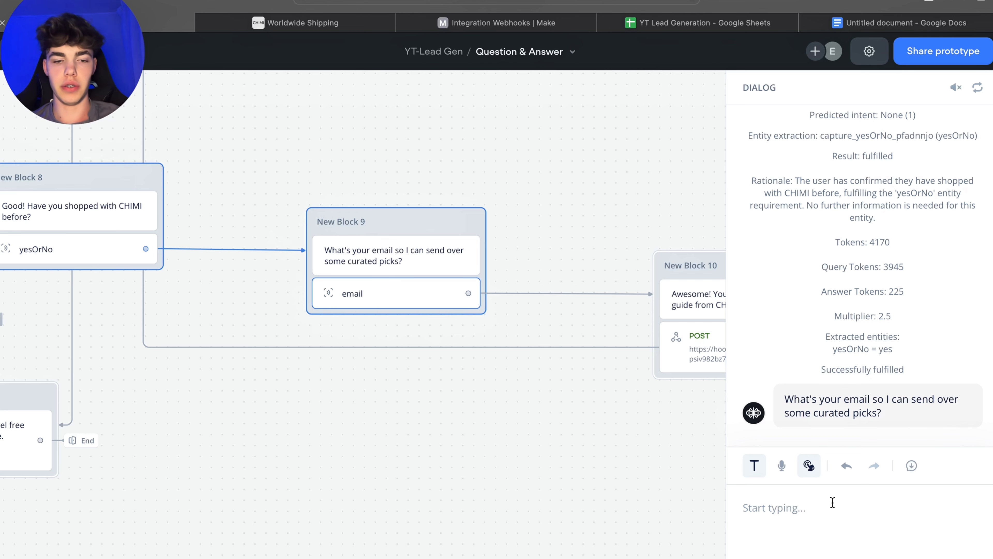
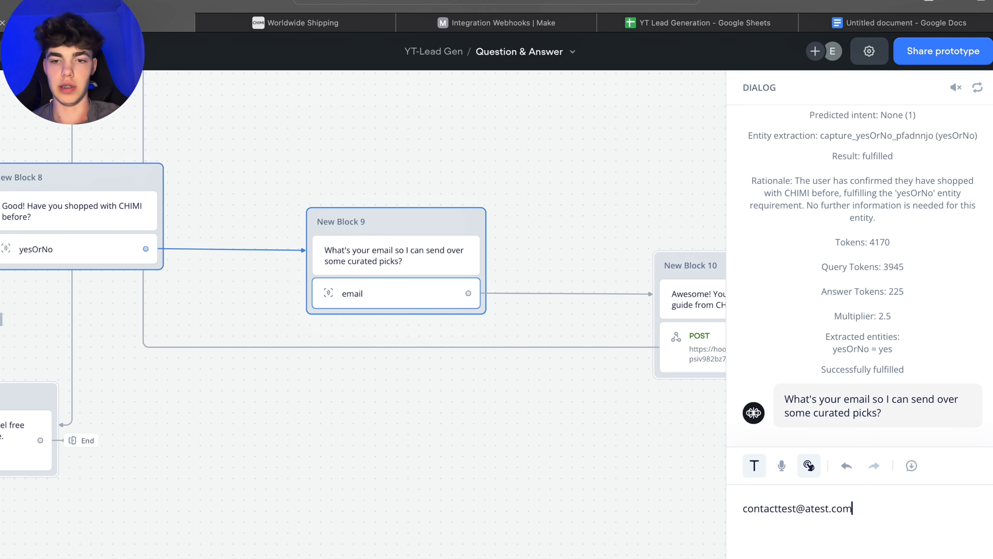
pyautogui.press('Return')
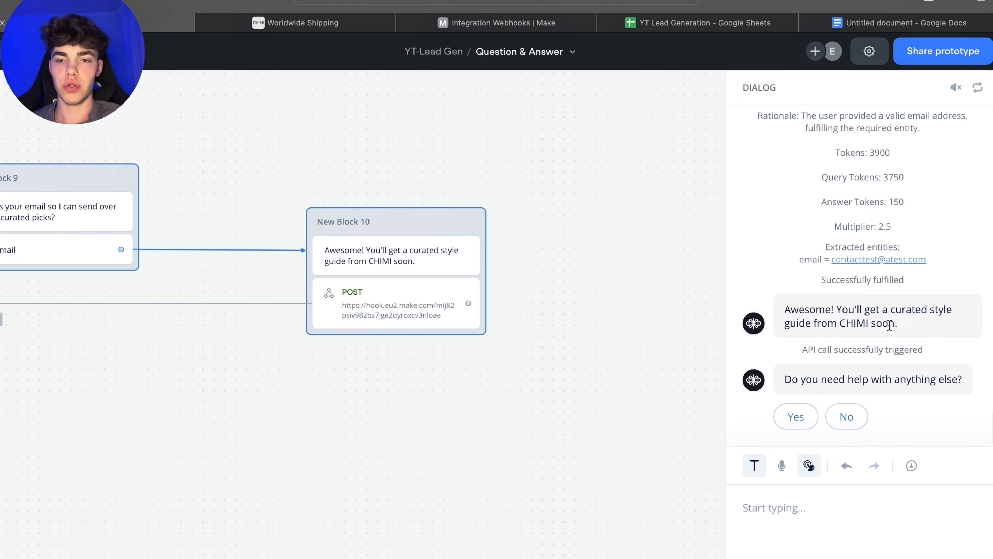
# Step: Open the YT Lead Generation sheet and examine the newly added lead row
pyautogui.click(673, 23)
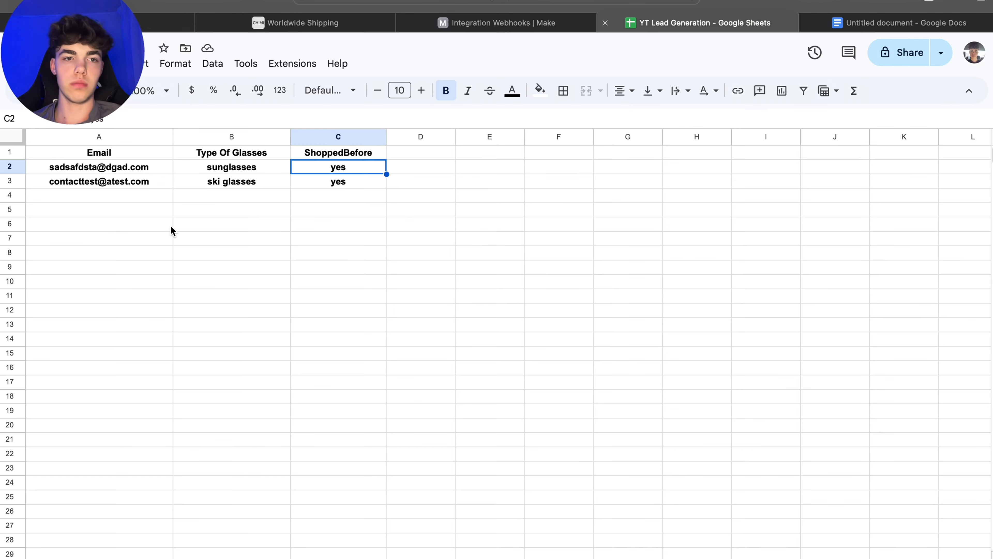
pyautogui.moveTo(93, 182)
pyautogui.mouseDown()
pyautogui.moveTo(320, 187)
pyautogui.moveTo(112, 185)
pyautogui.mouseUp()
pyautogui.click(259, 183)
pyautogui.click(376, 184)
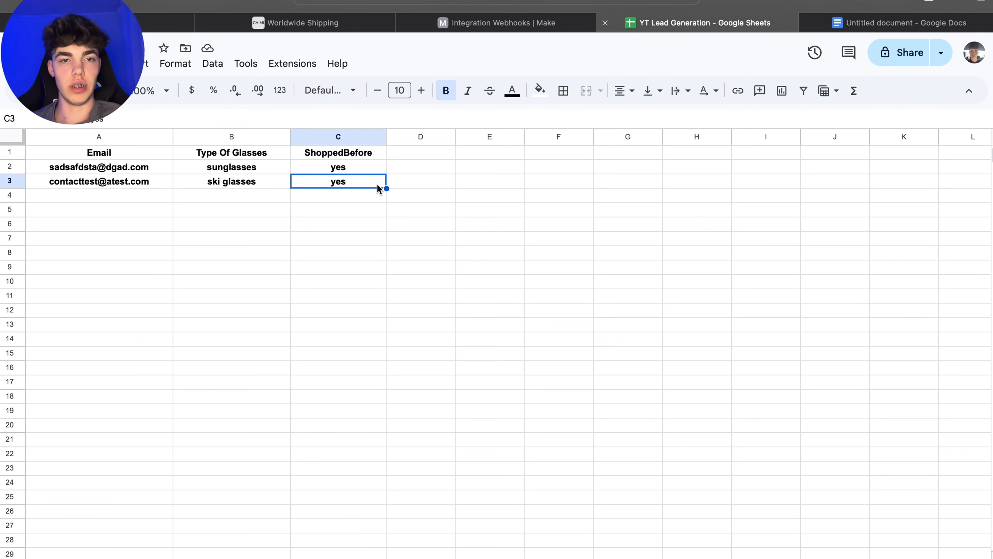
# Step: Return to the agent test chat and reply Yes to needing help with anything else
pyautogui.click(389, 185)
pyautogui.click(404, 168)
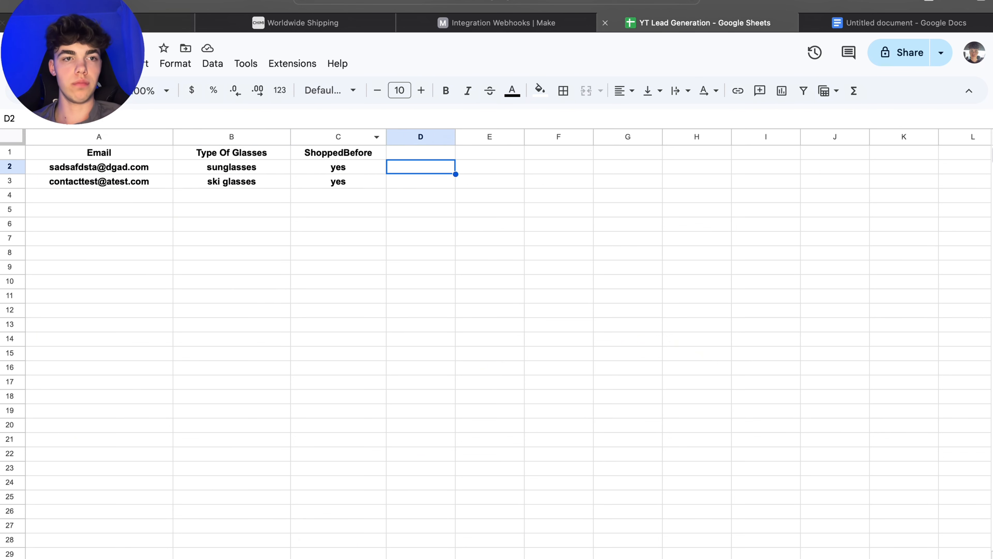
pyautogui.click(140, 20)
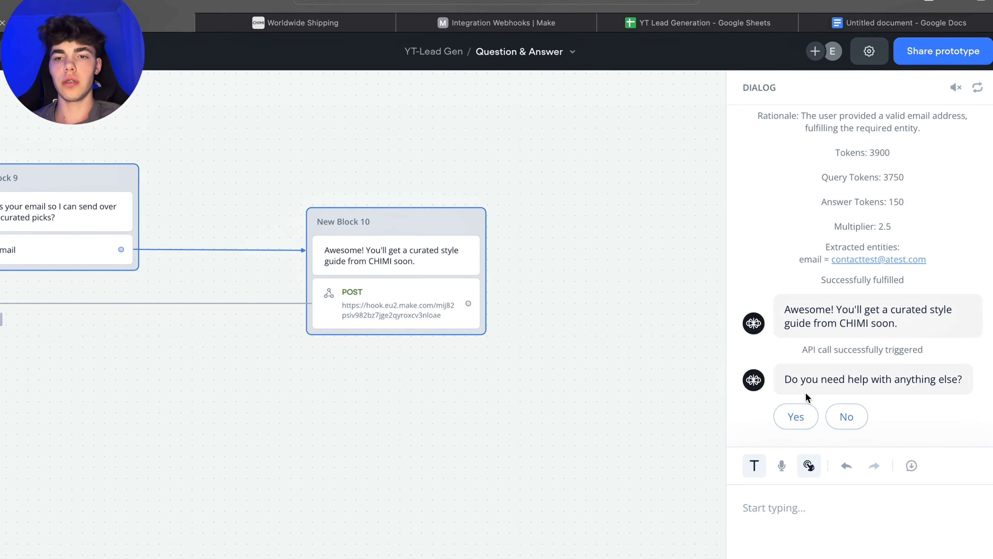
pyautogui.click(798, 415)
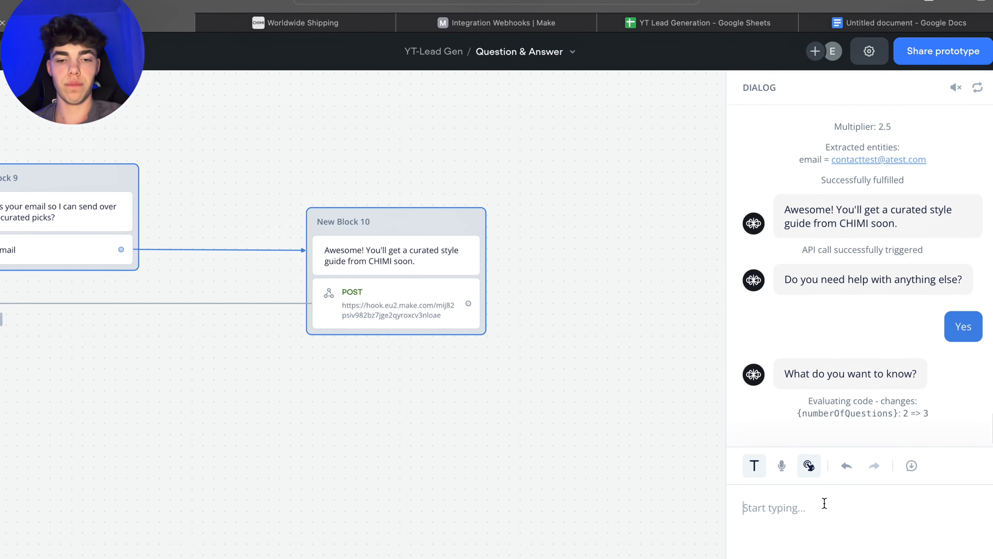
# Step: Ask the agent "I received a damaged product, what should I do?" in the test chat
pyautogui.write('I recei')
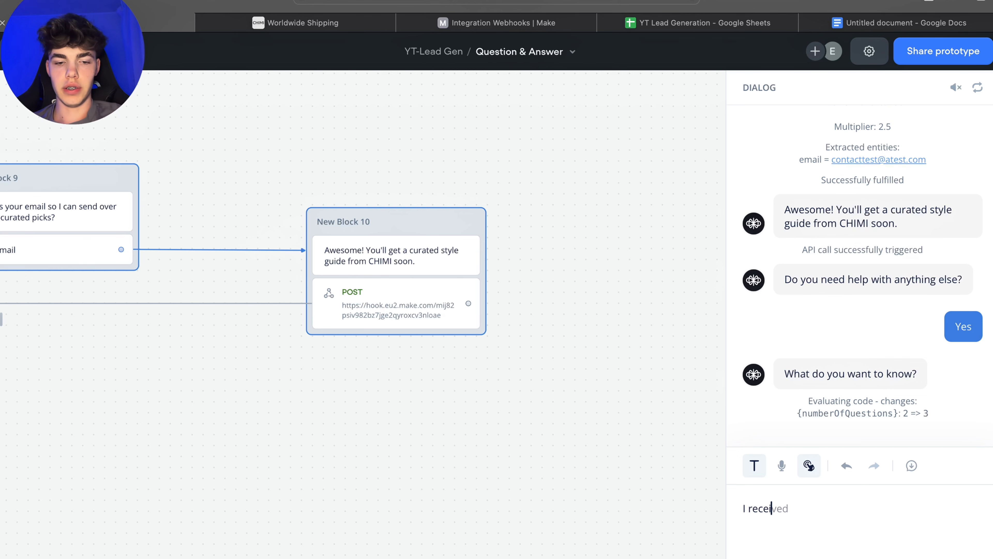
pyautogui.write('ved a damaged ')
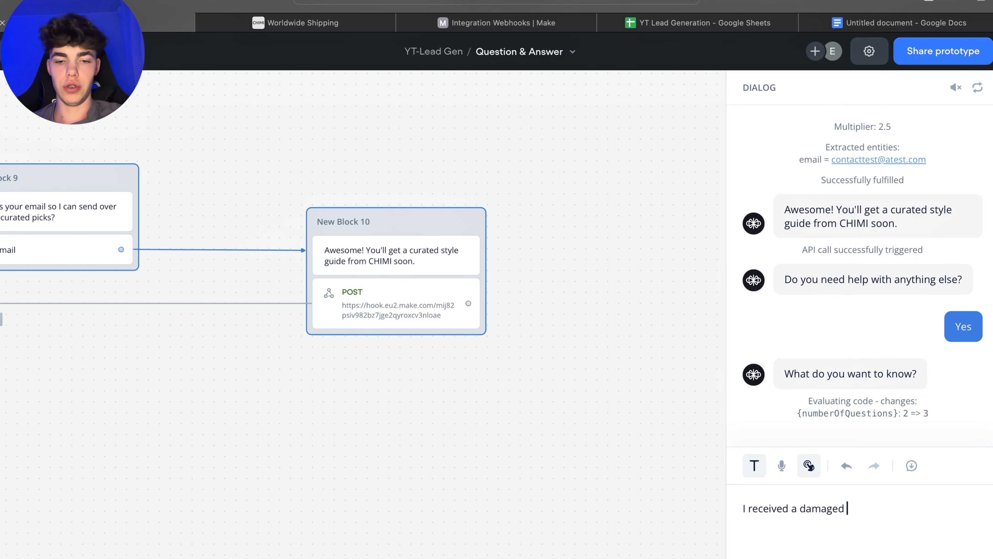
pyautogui.write('product,')
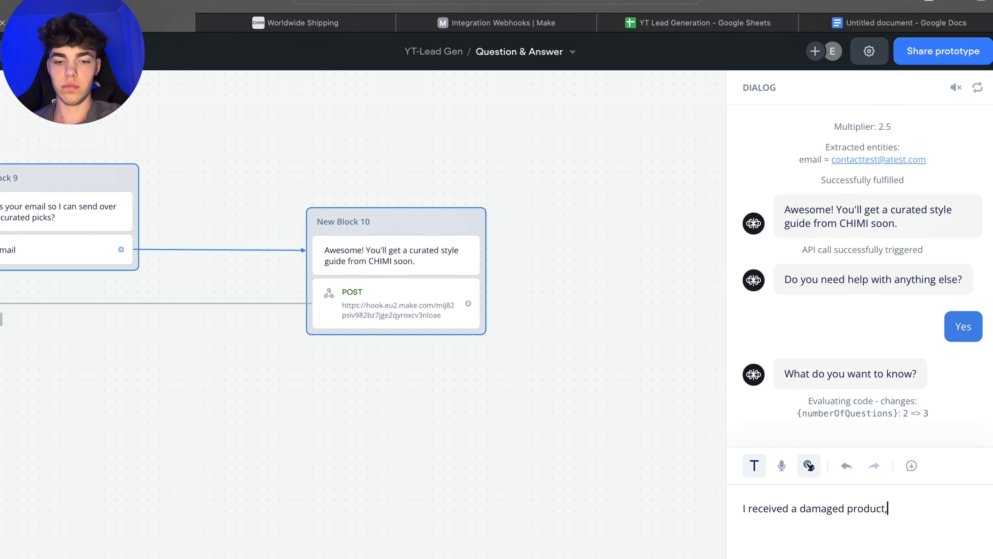
pyautogui.write(' what shou')
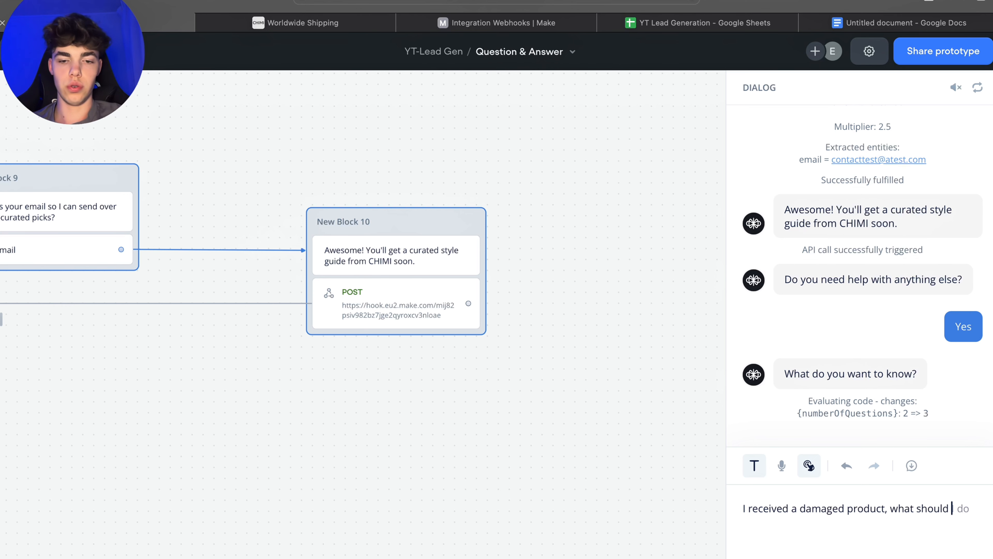
pyautogui.write('ld I do?')
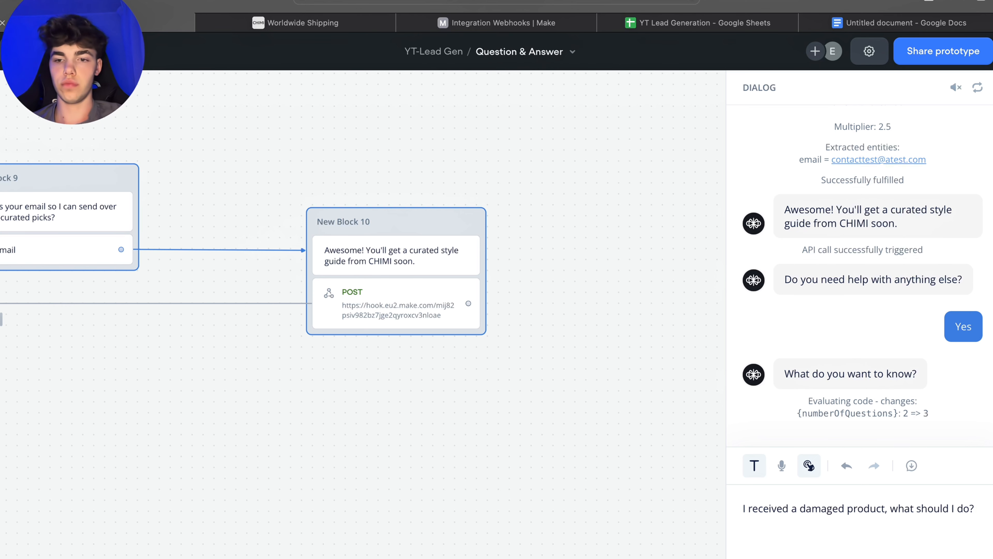
pyautogui.press('Return')
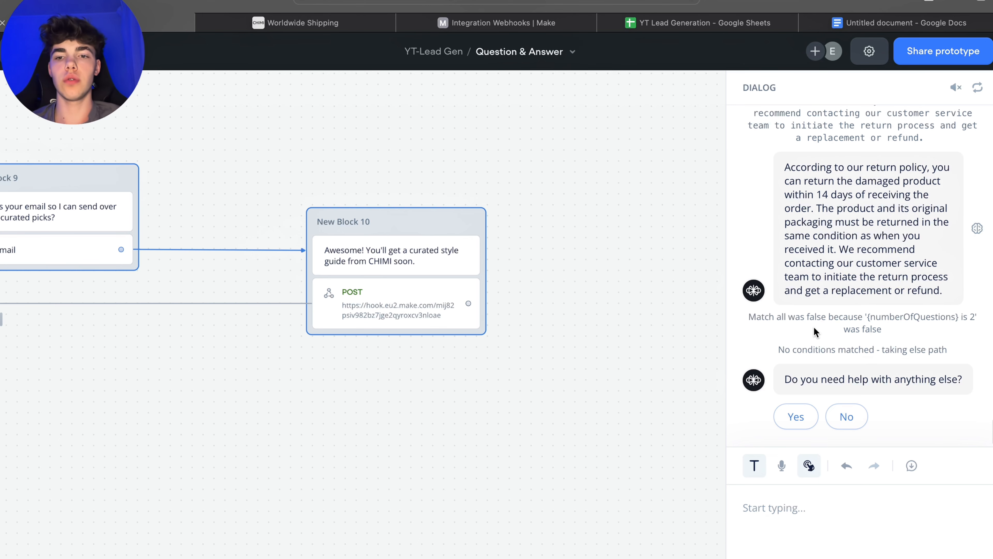
# Step: Reply No to needing further help to end the test conversation
pyautogui.click(846, 416)
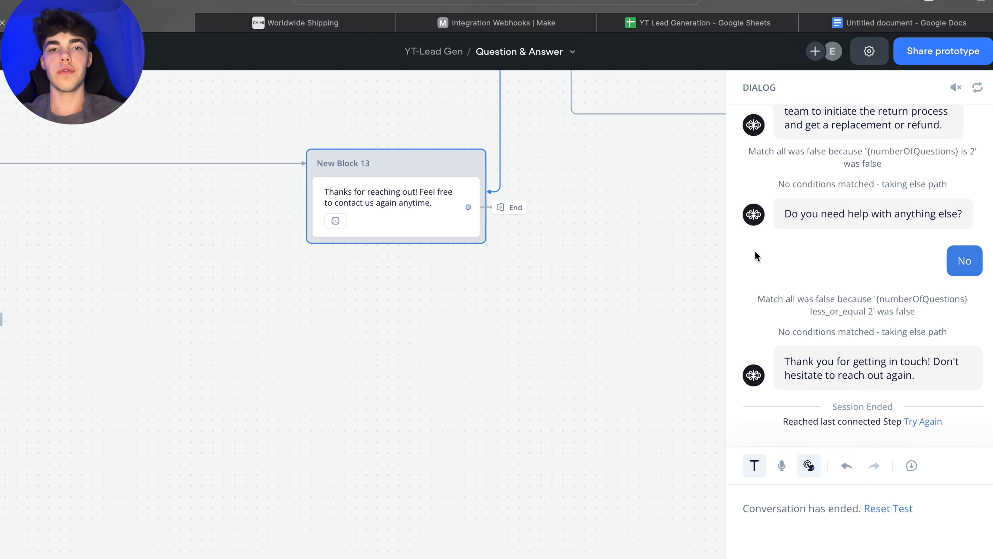
pyautogui.scroll(-3, 428, 357)
pyautogui.scroll(-5, 429, 355)
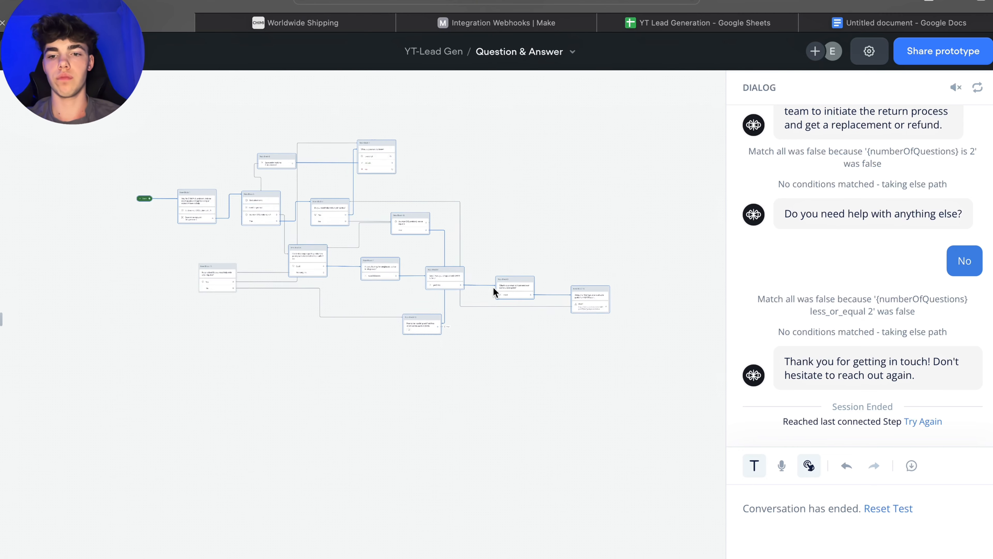
# Step: Open the shareable prototype in a new tab, turning off private mode for external users
pyautogui.click(941, 55)
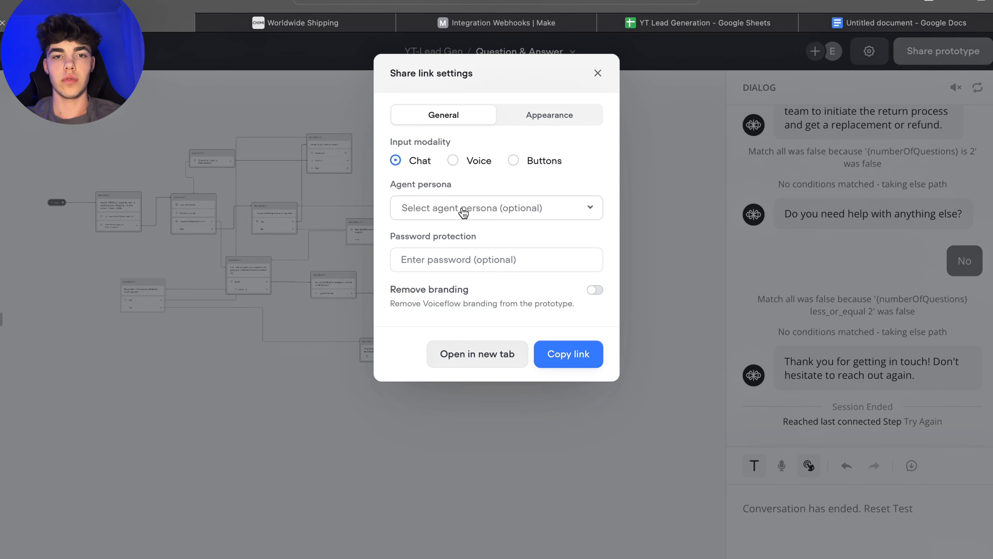
pyautogui.click(506, 352)
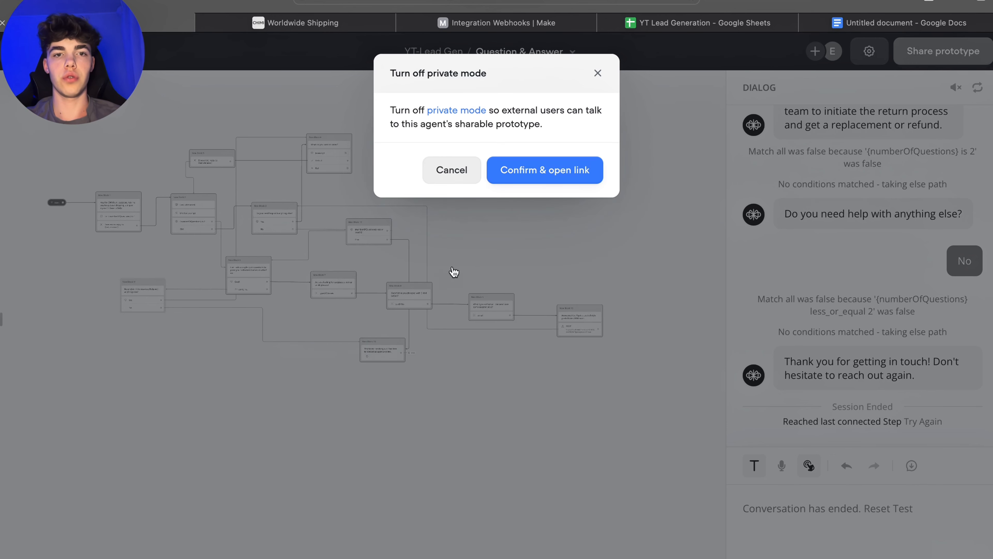
pyautogui.click(537, 171)
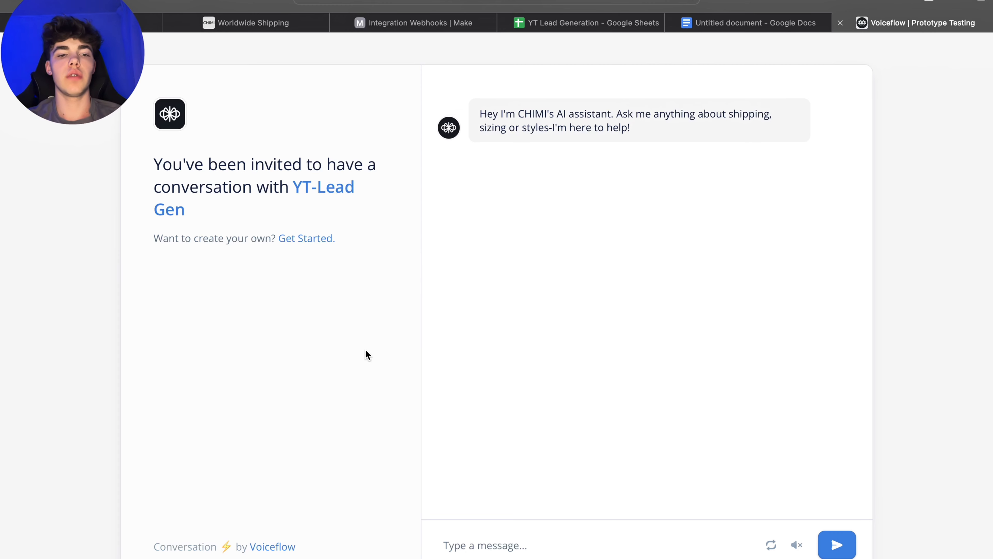
# Step: Compare the shared prototype chat with the agent canvas by switching between their tabs
pyautogui.click(507, 547)
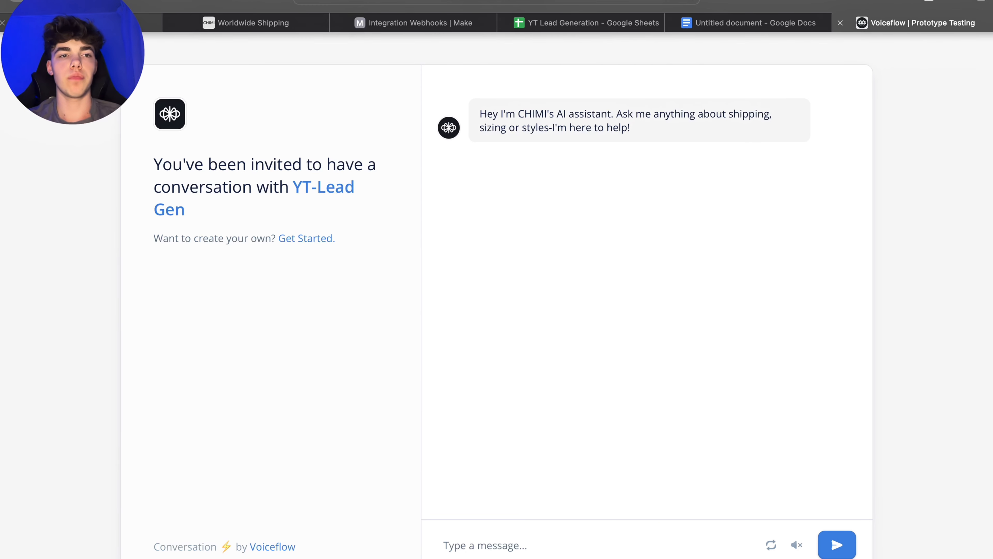
pyautogui.click(117, 23)
pyautogui.moveTo(635, 226); pyautogui.dragTo(635, 243)
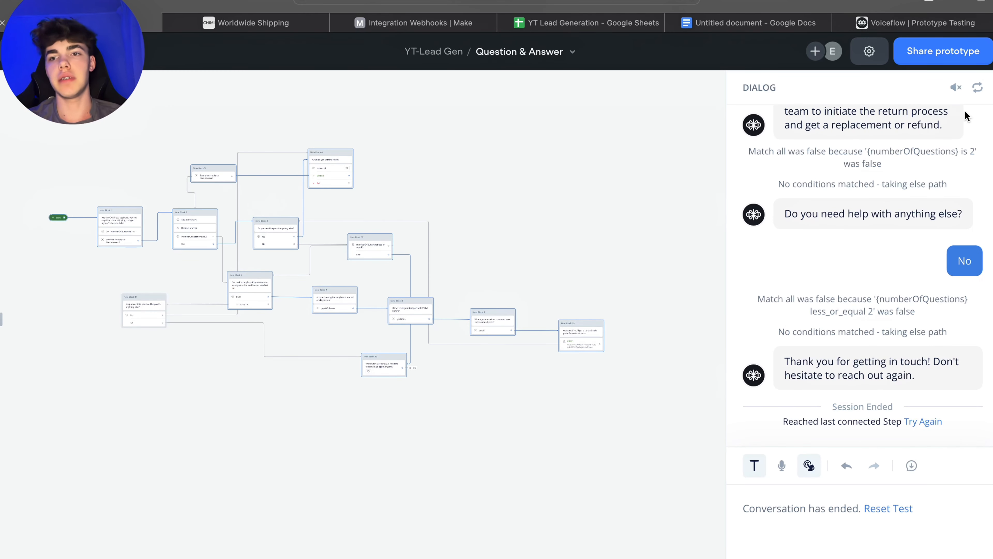
pyautogui.click(953, 16)
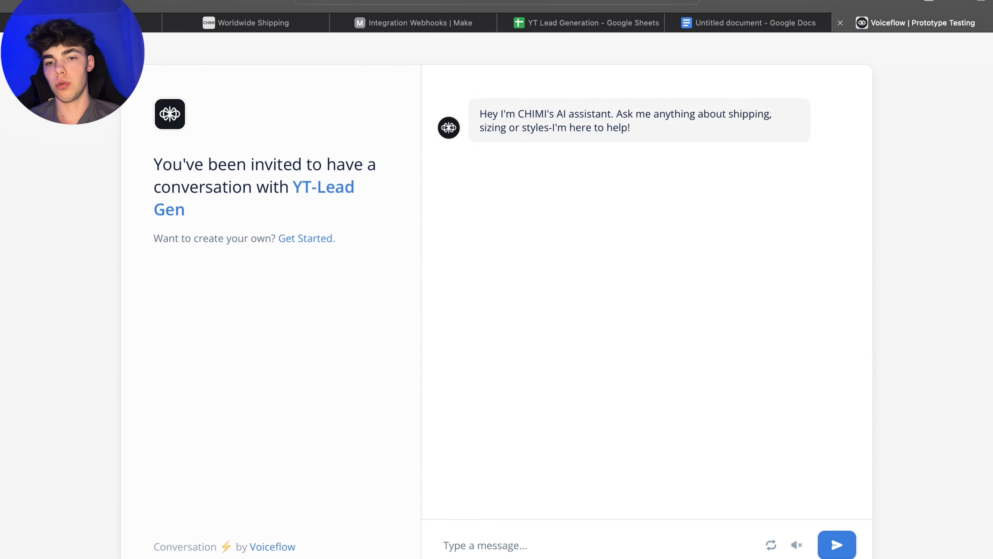
pyautogui.click(114, 23)
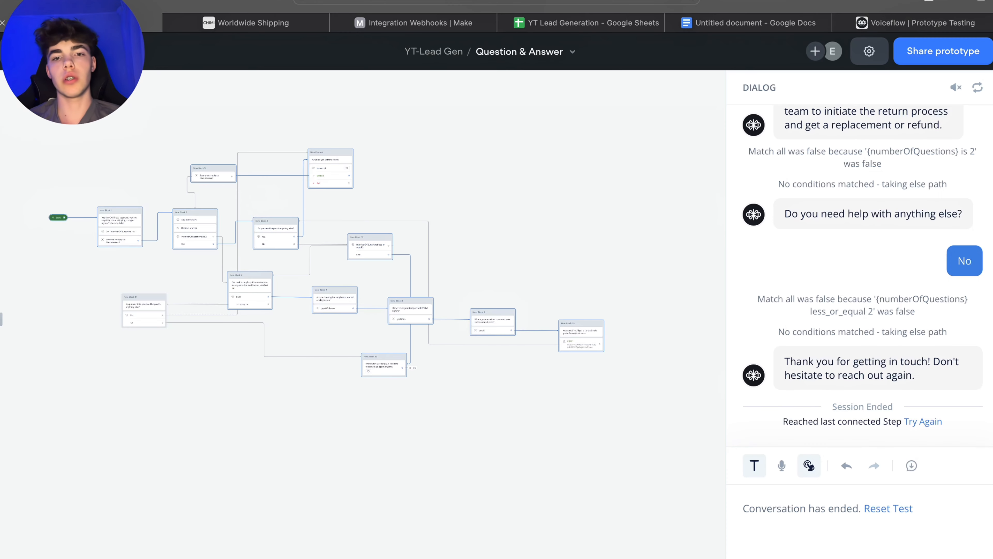
pyautogui.click(880, 55)
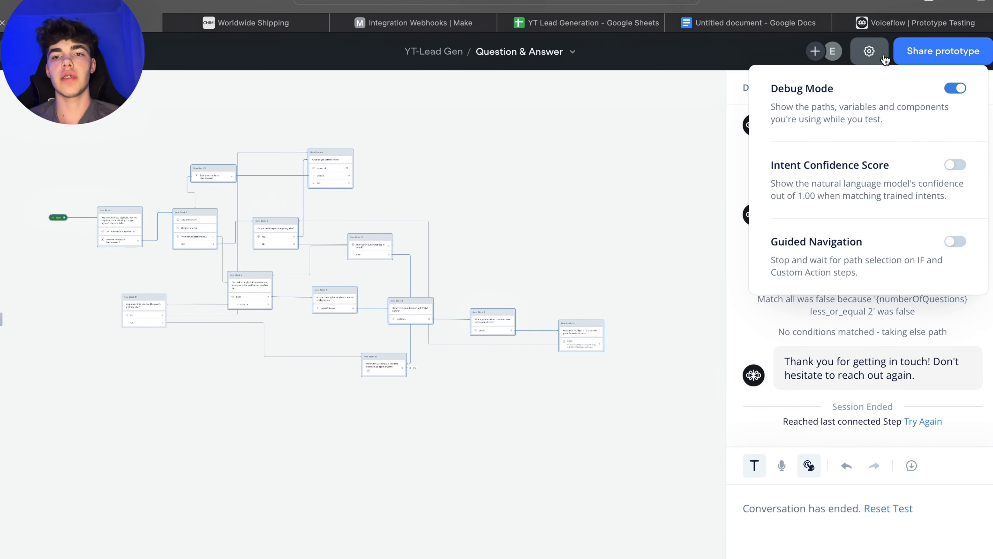
pyautogui.click(652, 172)
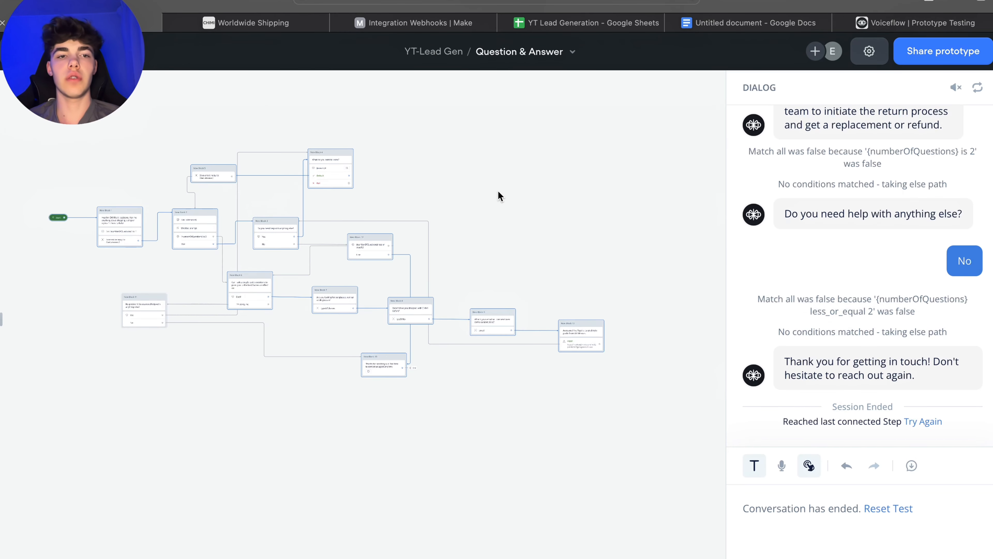
pyautogui.scroll(-5, 503, 182)
pyautogui.scroll(4, 504, 181)
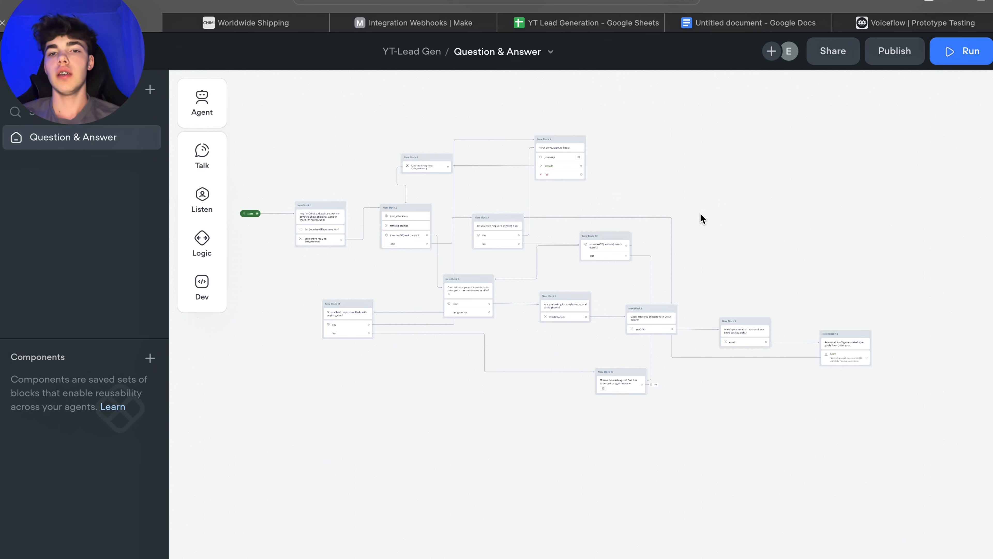
pyautogui.hscroll(-2, 701, 214)
pyautogui.hscroll(2, 673, 186)
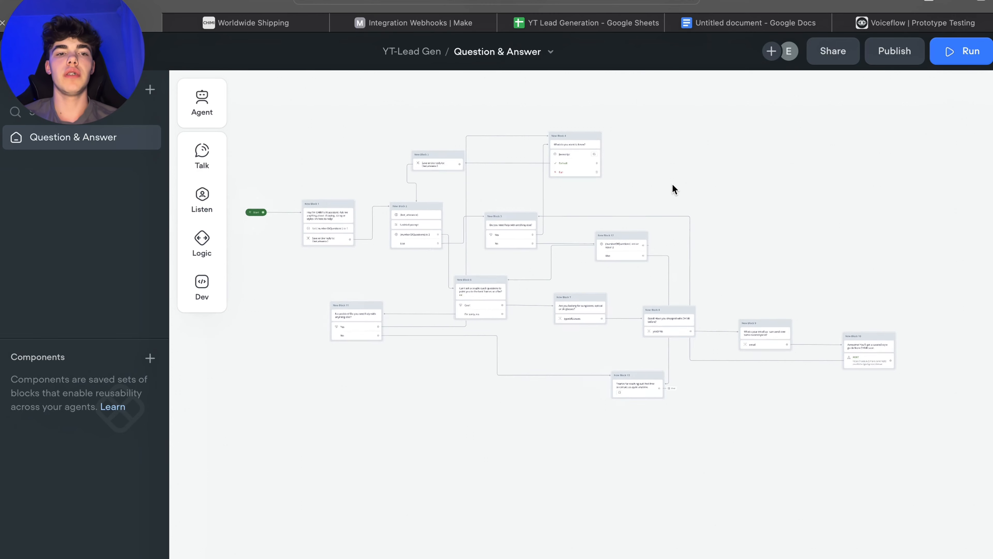
pyautogui.hscroll(-3, 674, 186)
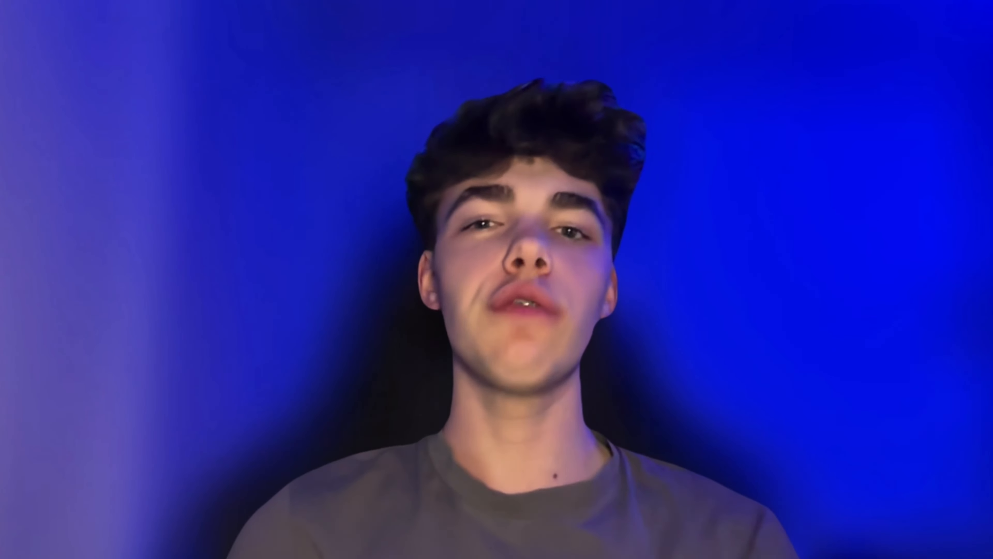